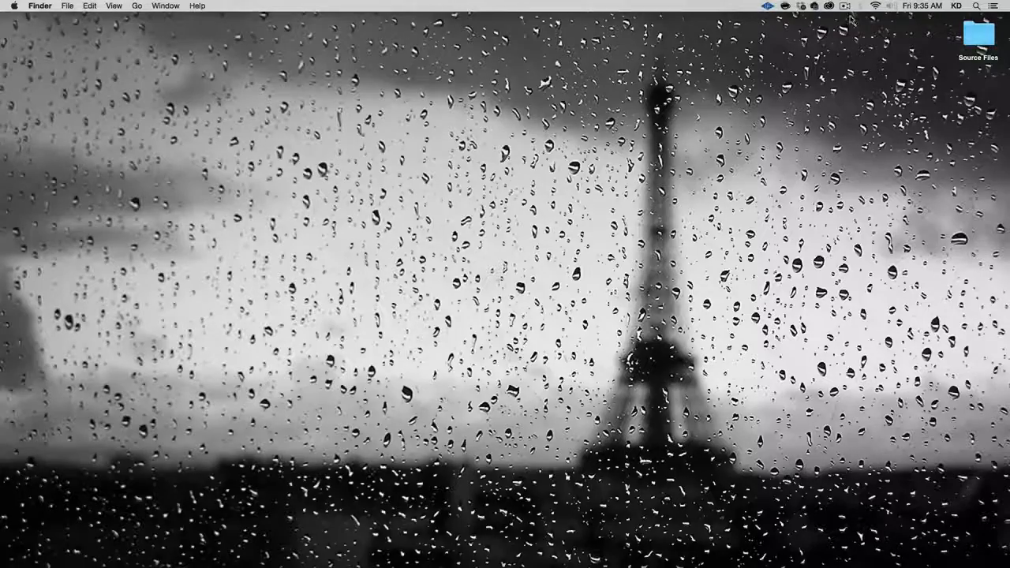
- In the browser, view the source-file download of the free lesson "How to use Lens Flares in Photoshop" on kelvindesigns.com and close the window
left_click(599, 561)
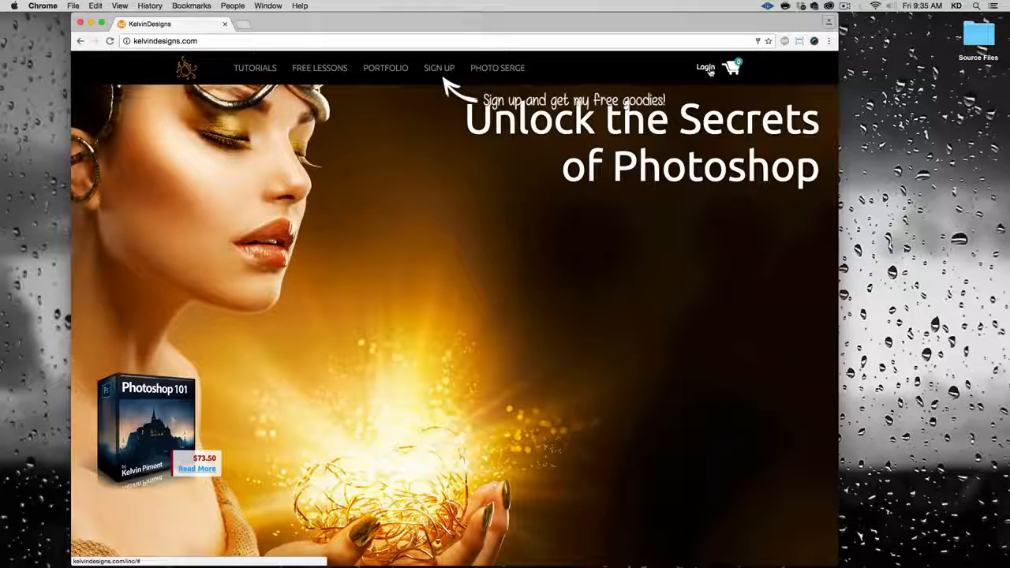
left_click(322, 69)
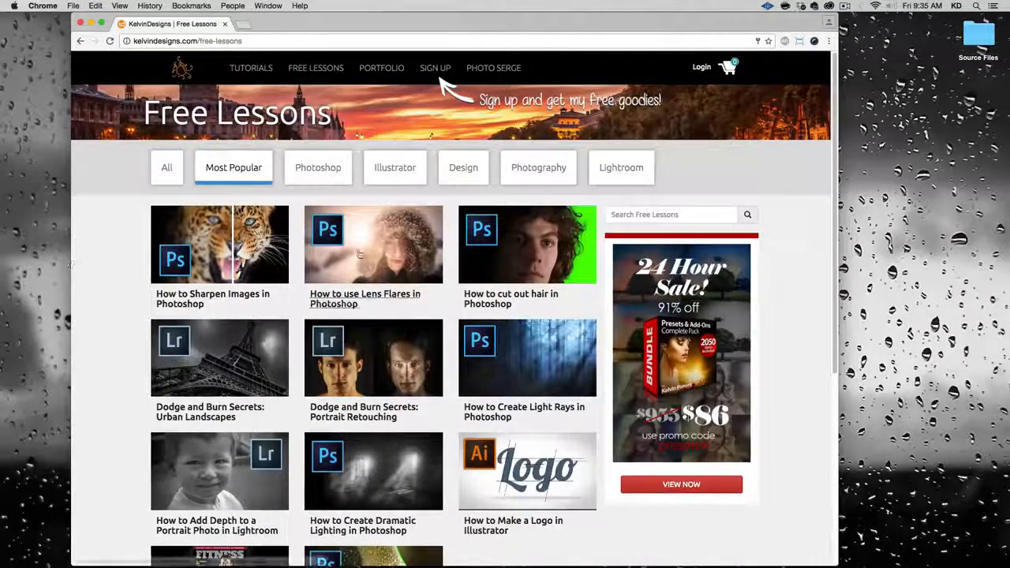
left_click(405, 297)
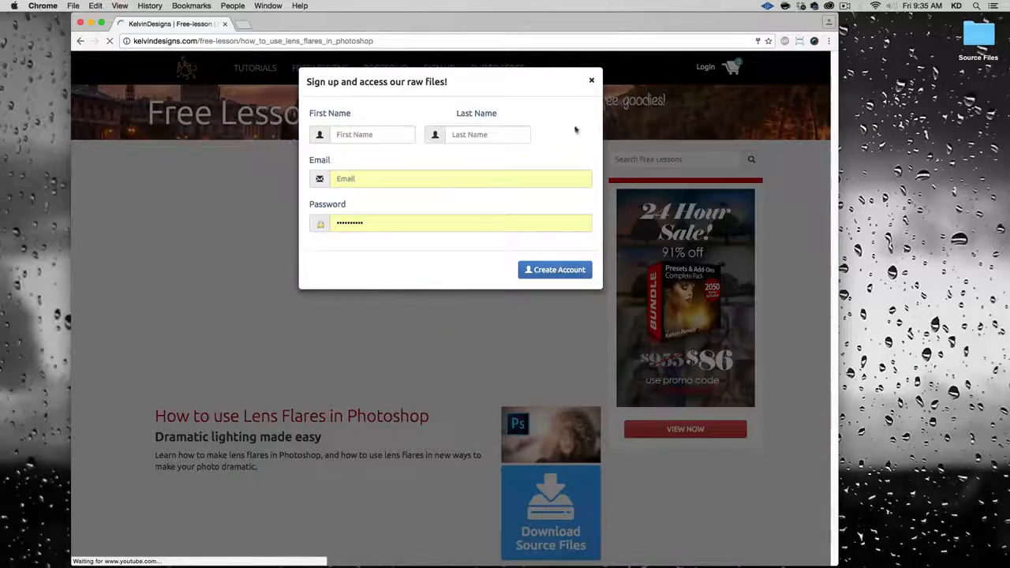
left_click(591, 78)
scroll(608, 492, "down", 3)
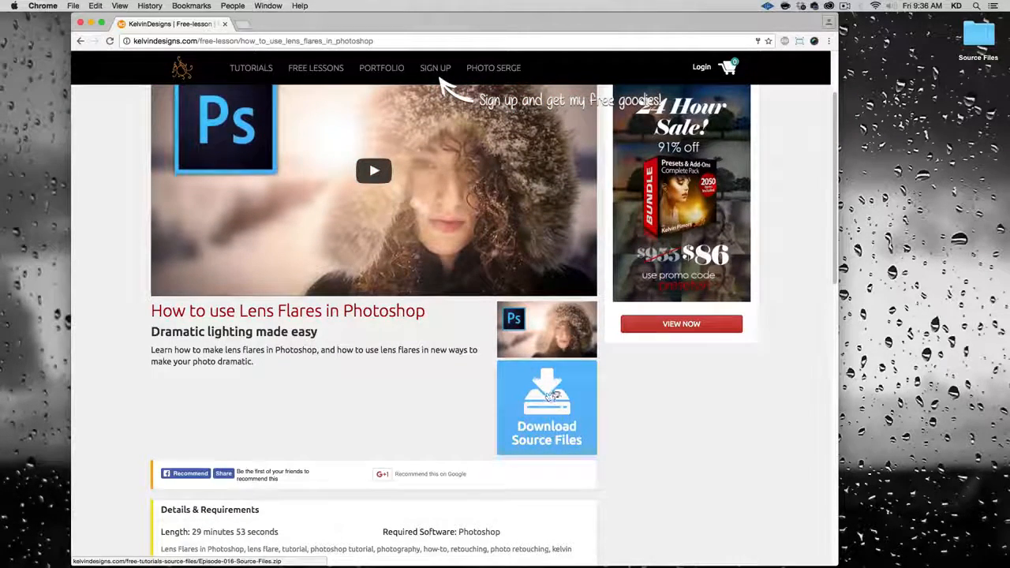
scroll(754, 426, "up", 3)
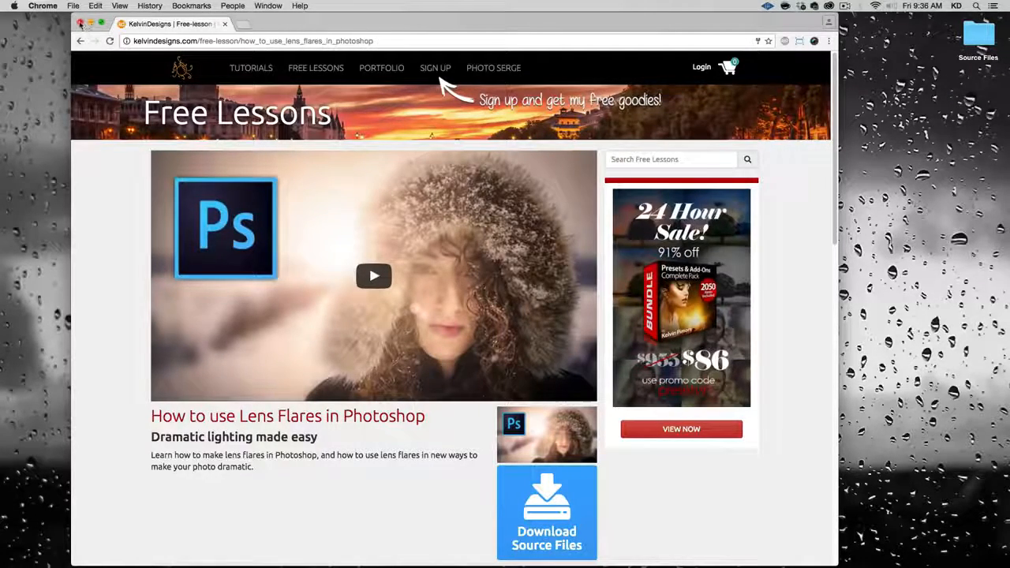
left_click(80, 24)
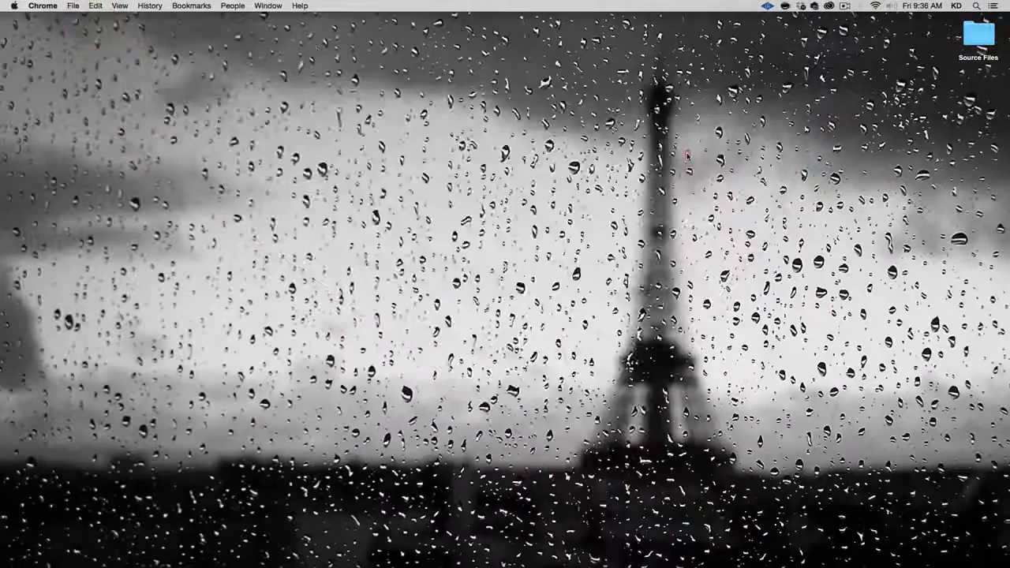
- Open Venice.psd from the Source Files folder on the desktop in Photoshop
left_click(687, 155)
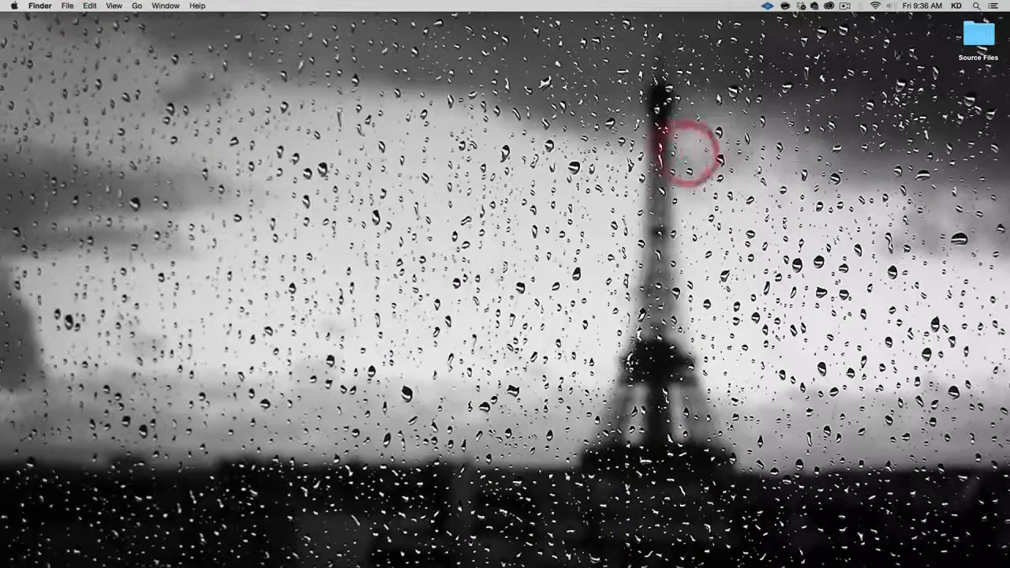
double_click(979, 34)
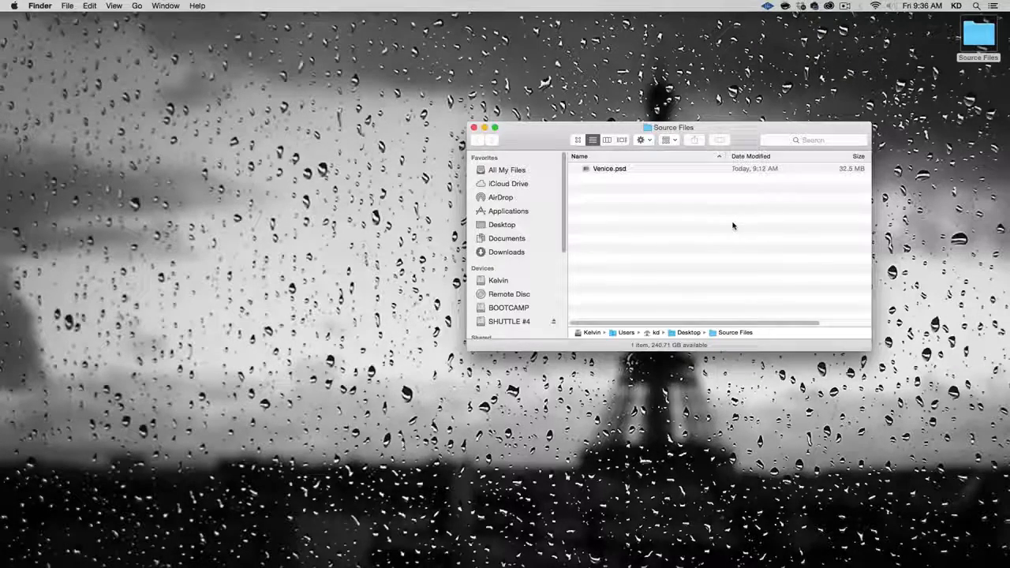
left_click(636, 218)
double_click(623, 169)
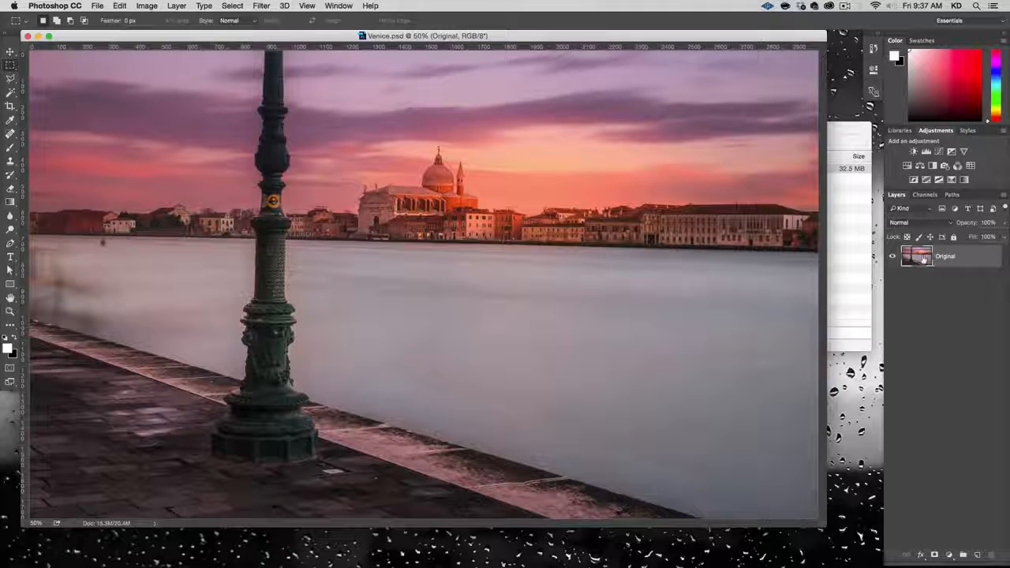
- Duplicate the Original layer and rename the copy "Retouched"
left_click_drag(918, 257, 977, 555)
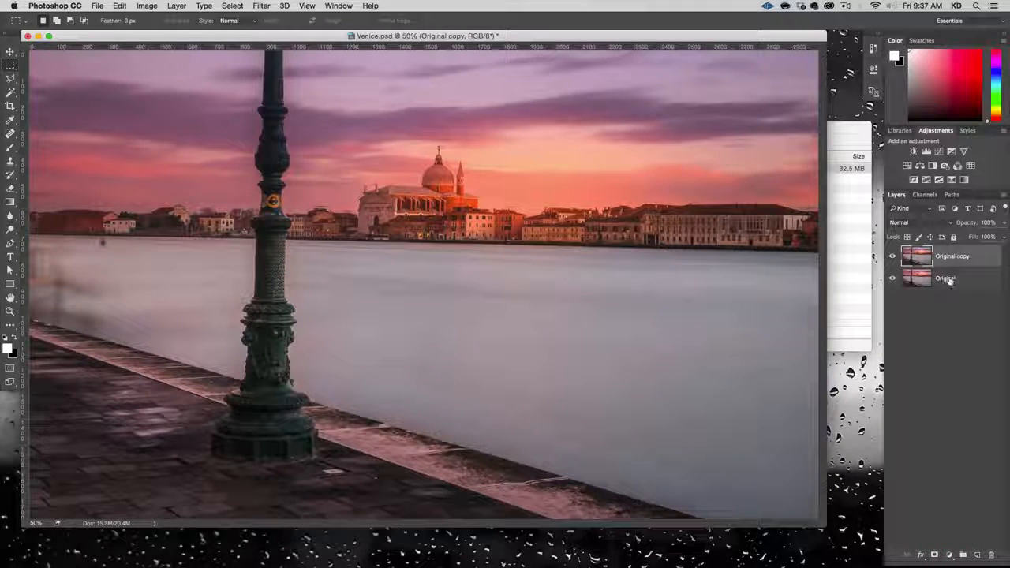
double_click(946, 260)
type("Retouc")
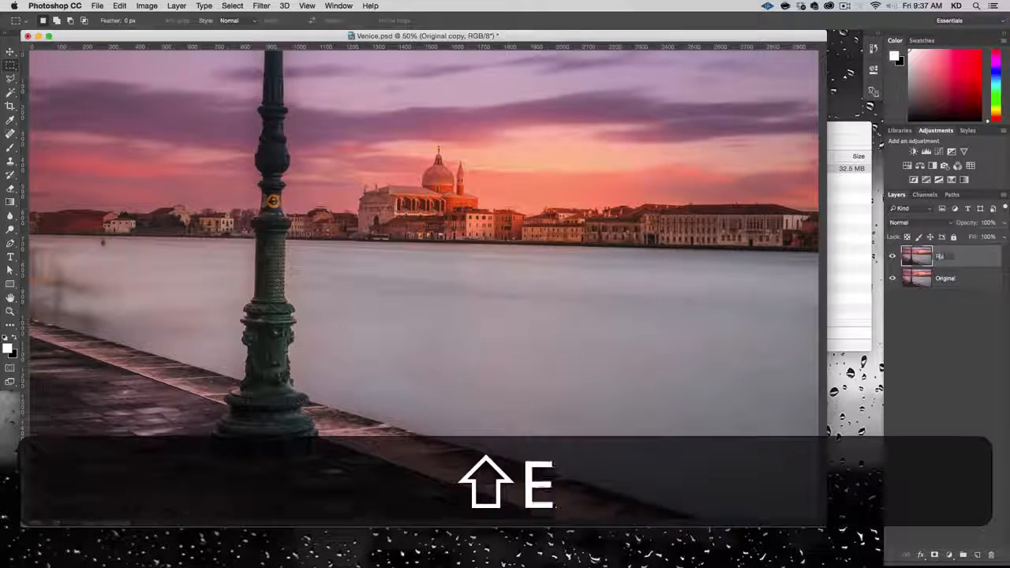
type("hed")
key("Return")
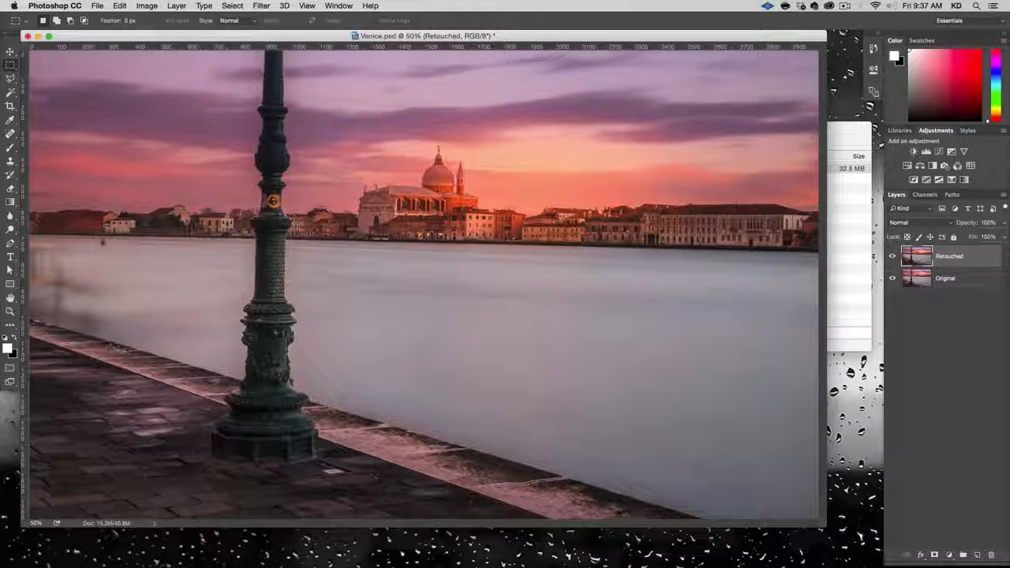
- Set up the Clone Stamp tool with a brush size of 121 px and a hardness of 53%
left_click(11, 163)
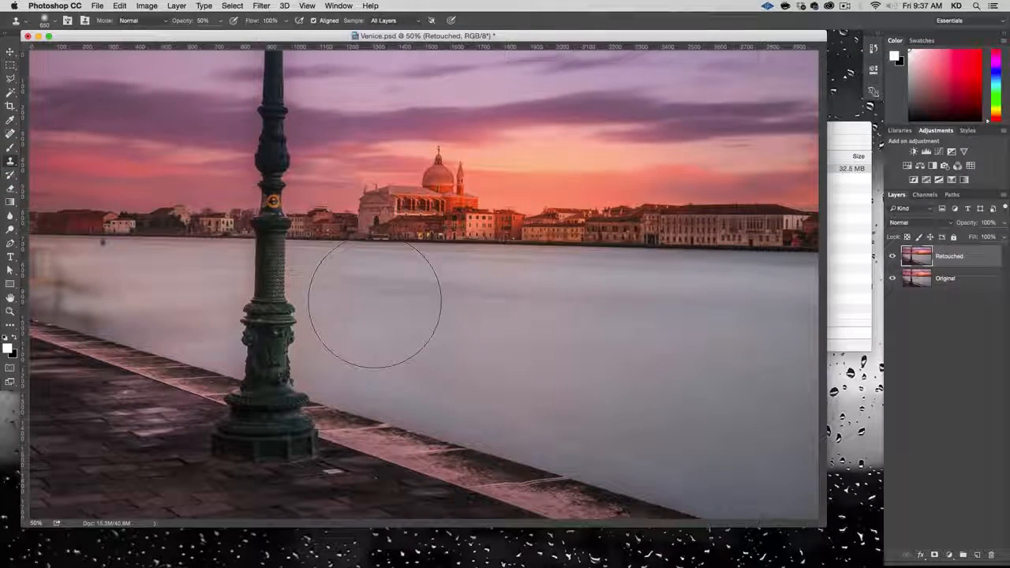
right_click(434, 308)
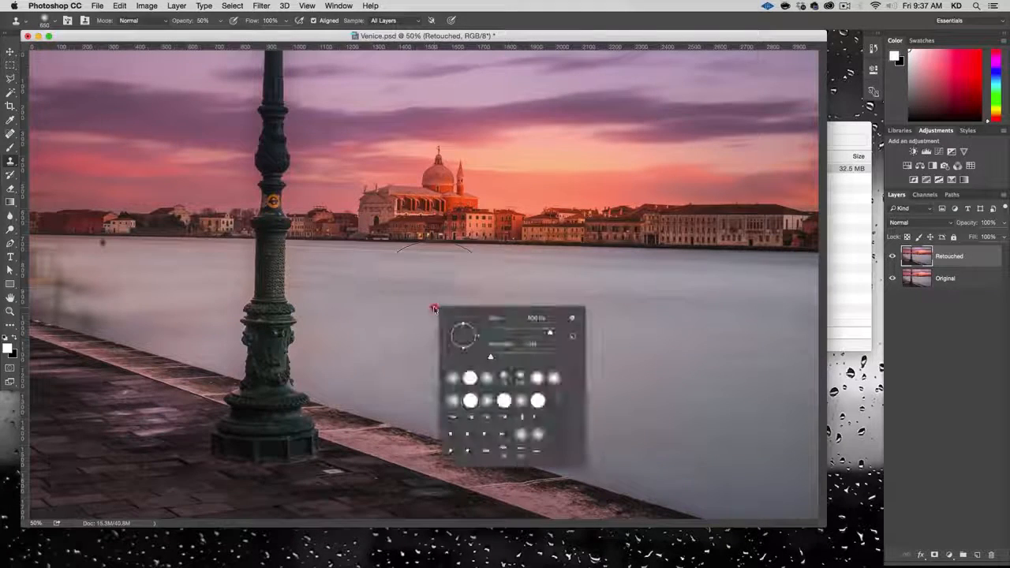
left_click(527, 333)
left_click(525, 356)
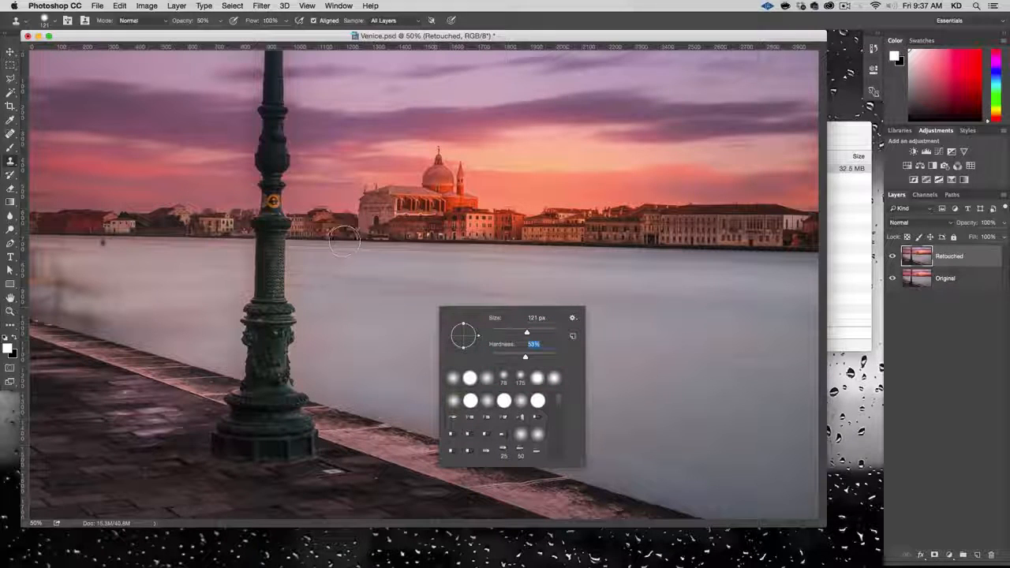
- Try to clone the far shoreline beside the church over the lamp post at 50% opacity, and undo the stroke
key("alt")
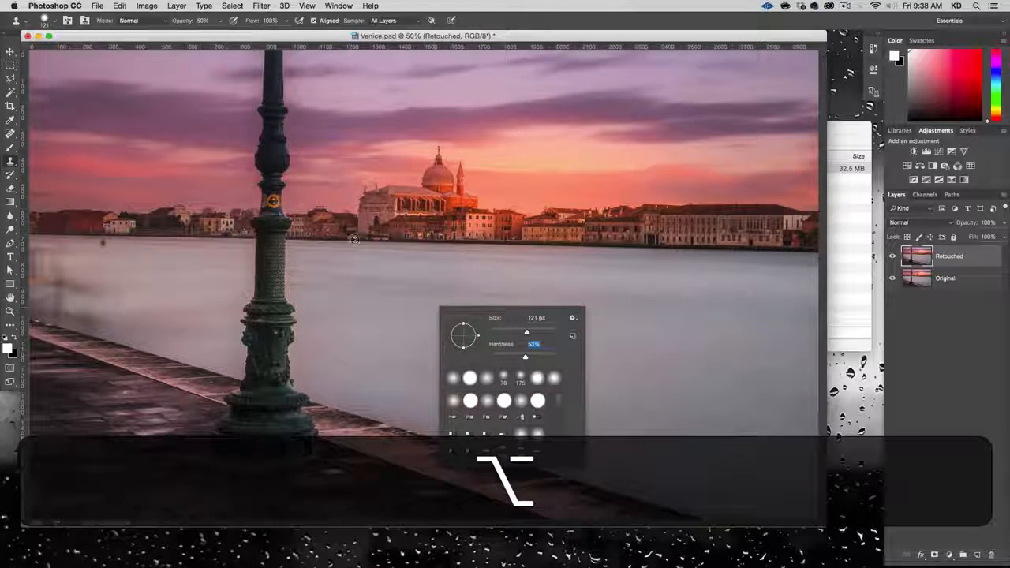
left_click(351, 239, "alt")
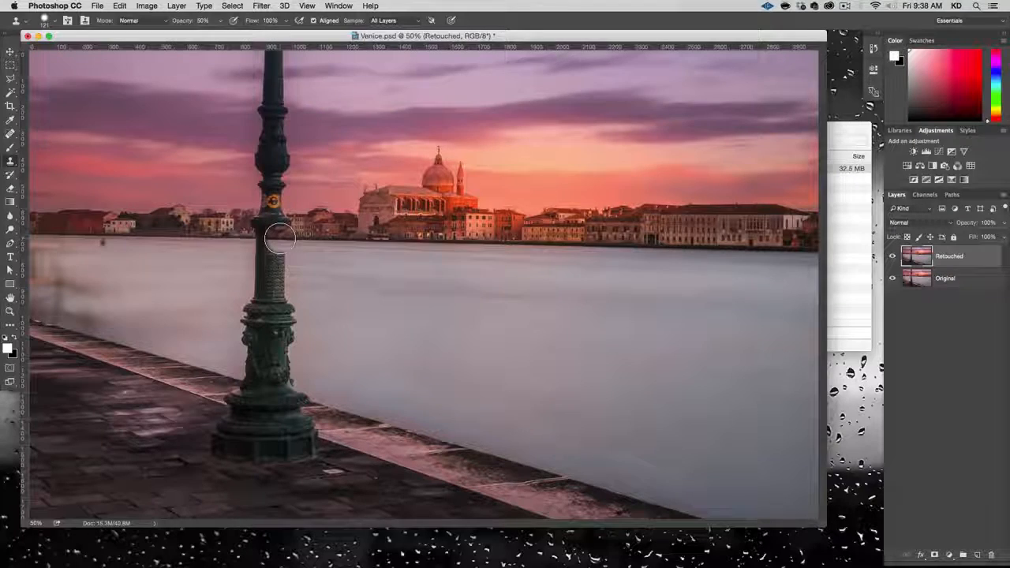
left_click_drag(275, 239, 271, 237)
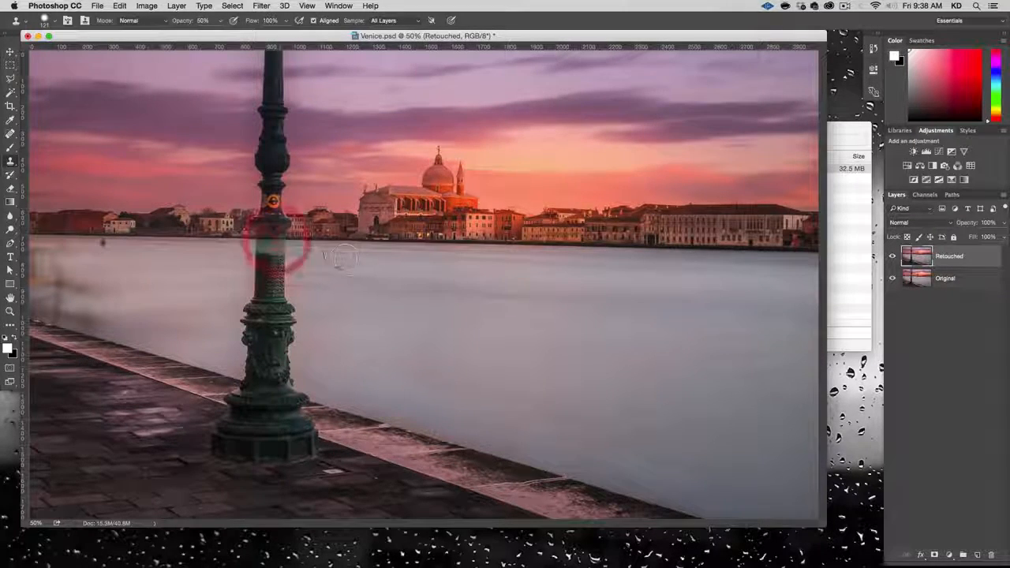
key("super+z")
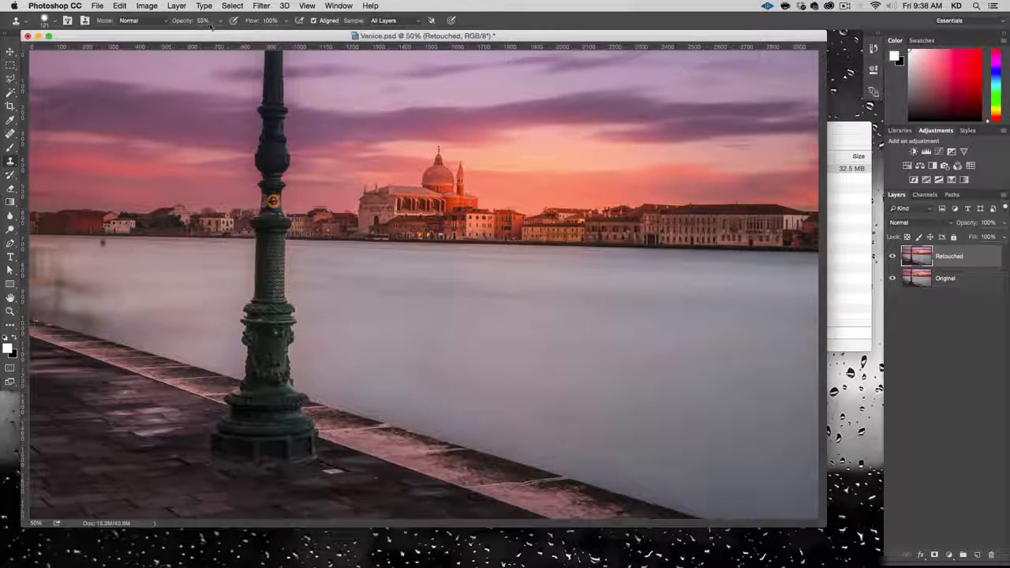
- Set the Clone Stamp opacity to 100%, try cloning the skyline over the middle of the lamp post, and undo it
left_click(220, 20)
left_click_drag(219, 33, 251, 33)
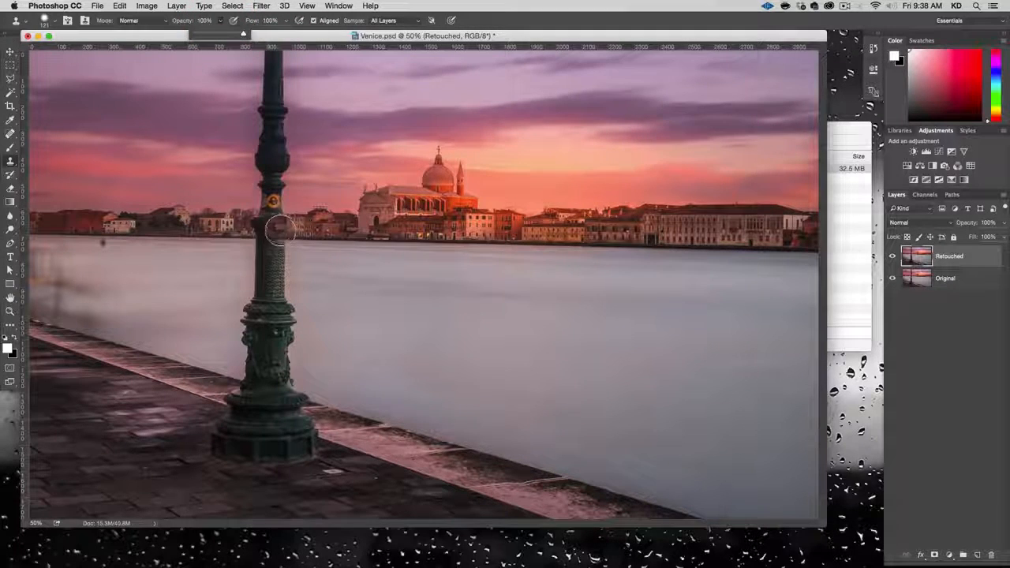
mouse_move(273, 230)
left_mouse_down()
mouse_move(271, 215)
mouse_move(269, 203)
mouse_move(331, 211)
mouse_move(346, 194)
mouse_move(378, 202)
left_mouse_up()
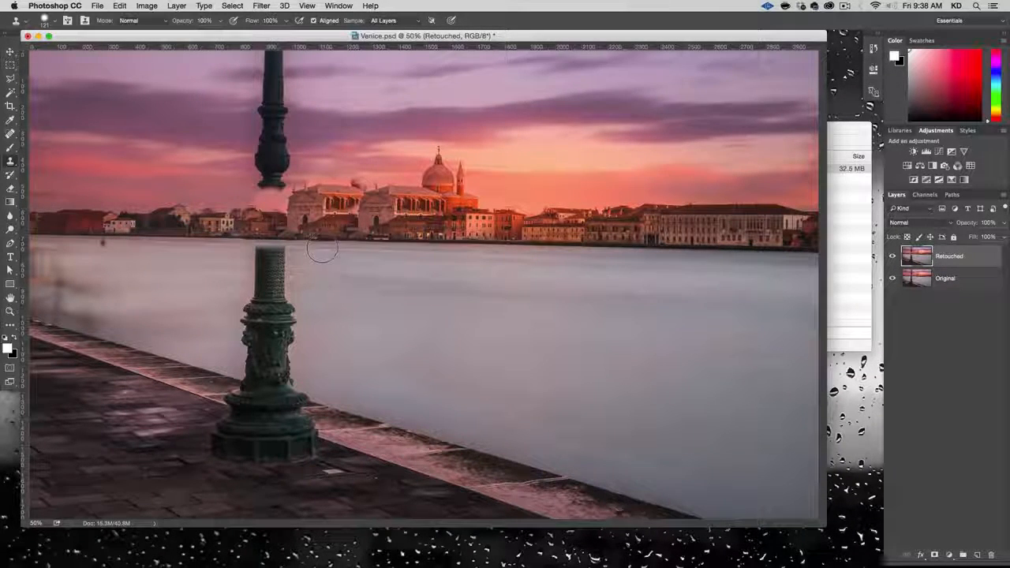
key("super")
key("super+z")
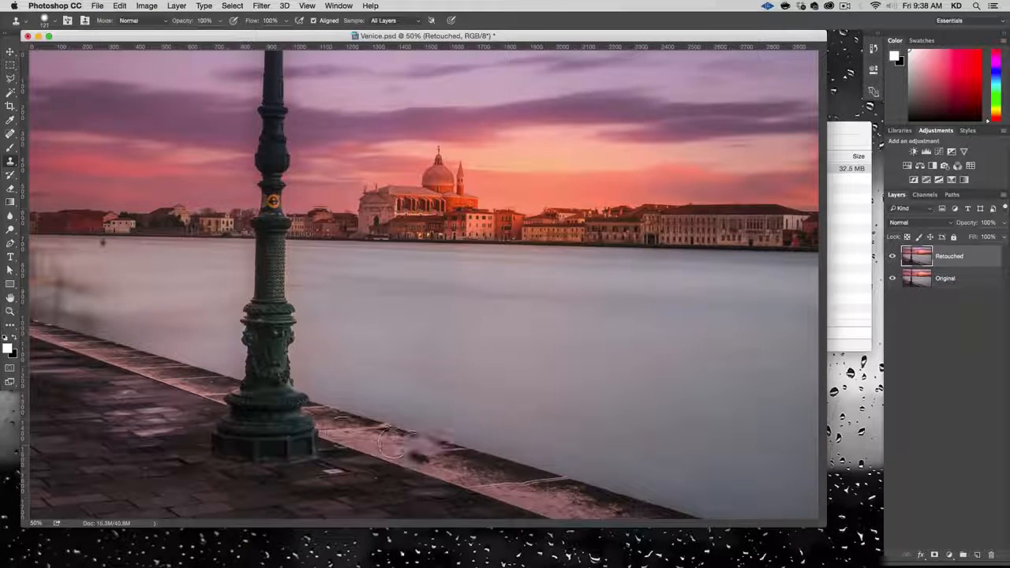
- Try to clone the stone curb over the base of the lamp post along the quay edge, and undo it
key("alt")
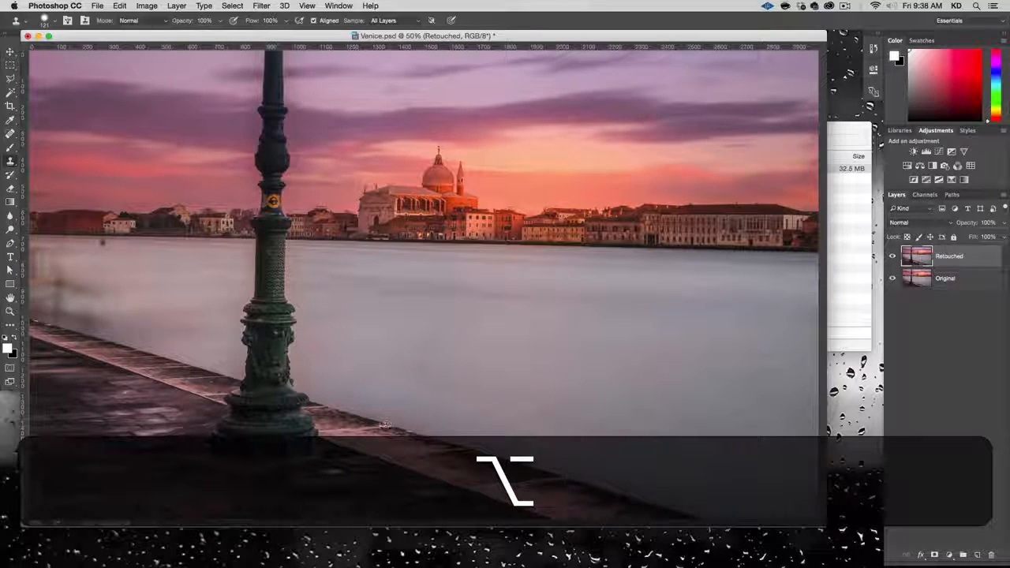
left_click(325, 405, "alt")
mouse_move(325, 406)
left_mouse_down()
mouse_move(299, 402)
mouse_move(332, 407)
mouse_move(245, 379)
mouse_move(248, 389)
mouse_move(221, 390)
mouse_move(223, 417)
left_mouse_up()
mouse_move(301, 430)
left_mouse_down()
mouse_move(288, 431)
mouse_move(311, 434)
mouse_move(225, 411)
left_mouse_up()
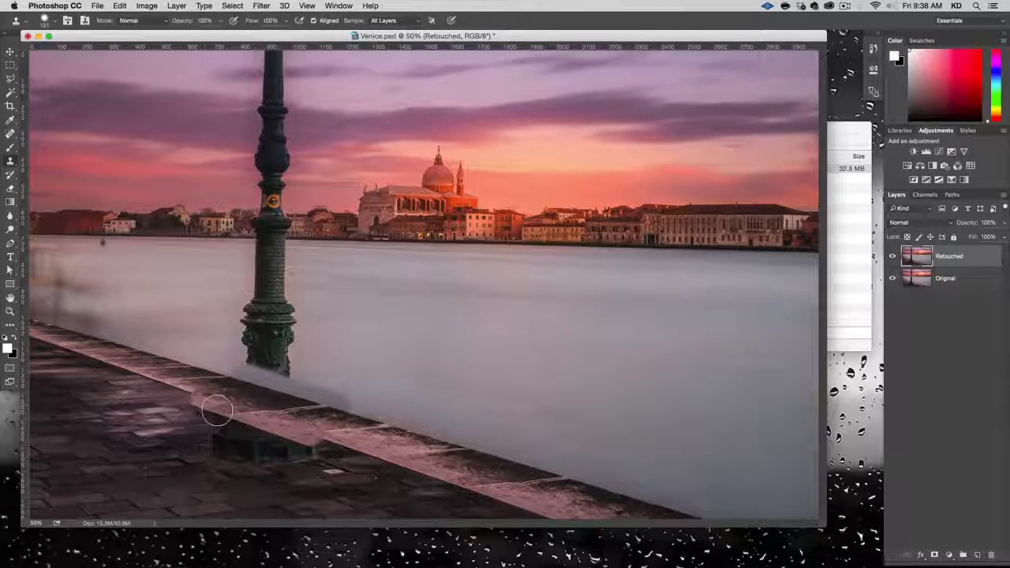
key("super+z")
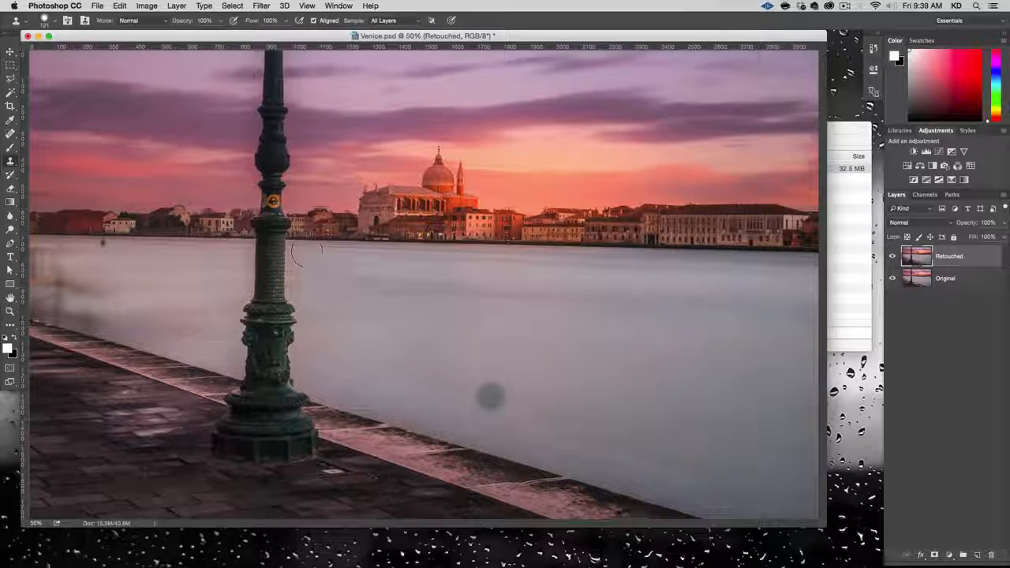
- Select the stone curb from the right side of the lamp post base down to the image's bottom edge with the Polygonal Lasso
left_click(11, 78)
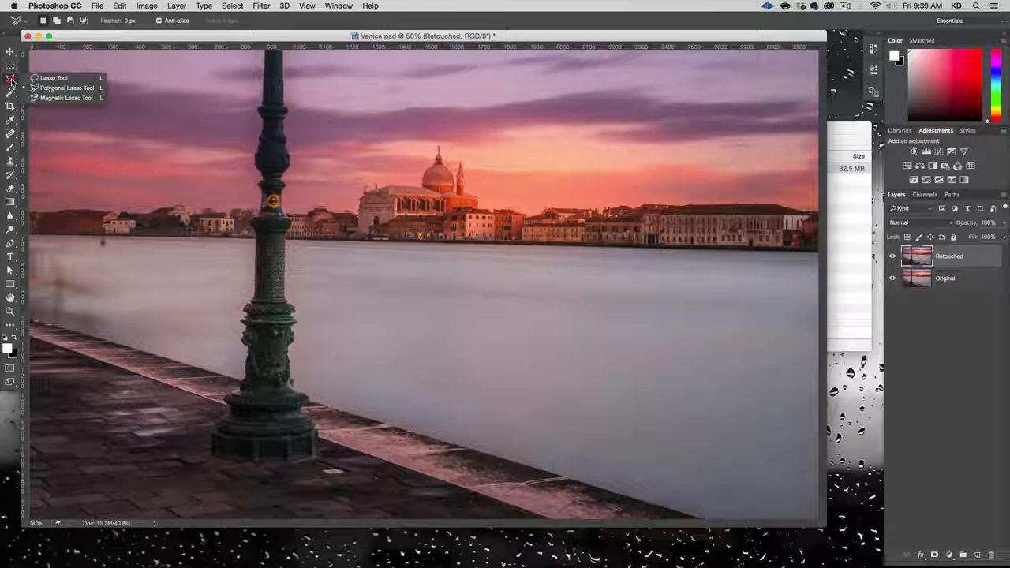
left_click(64, 87)
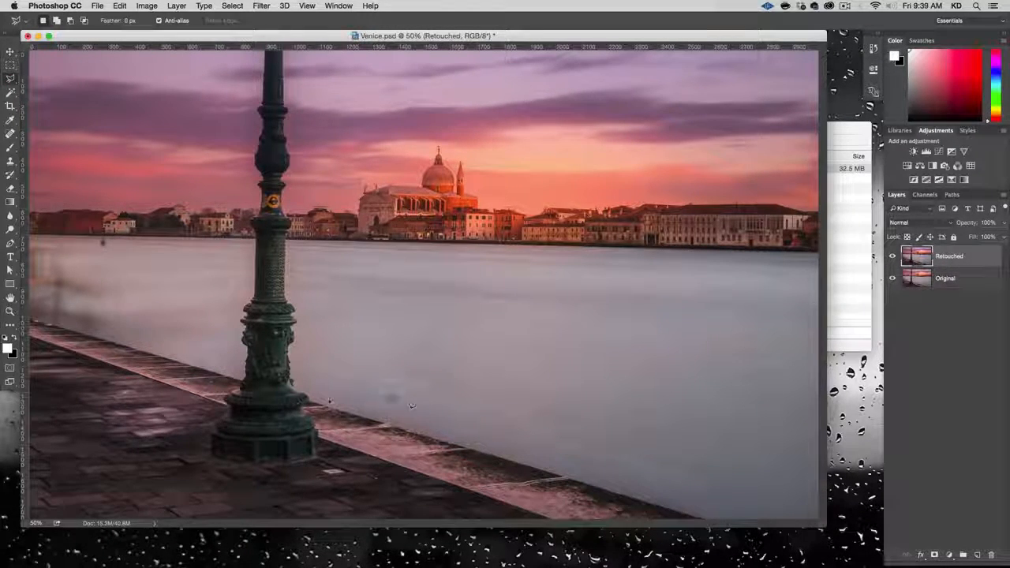
left_click(402, 397)
left_click(318, 392)
left_click(324, 457)
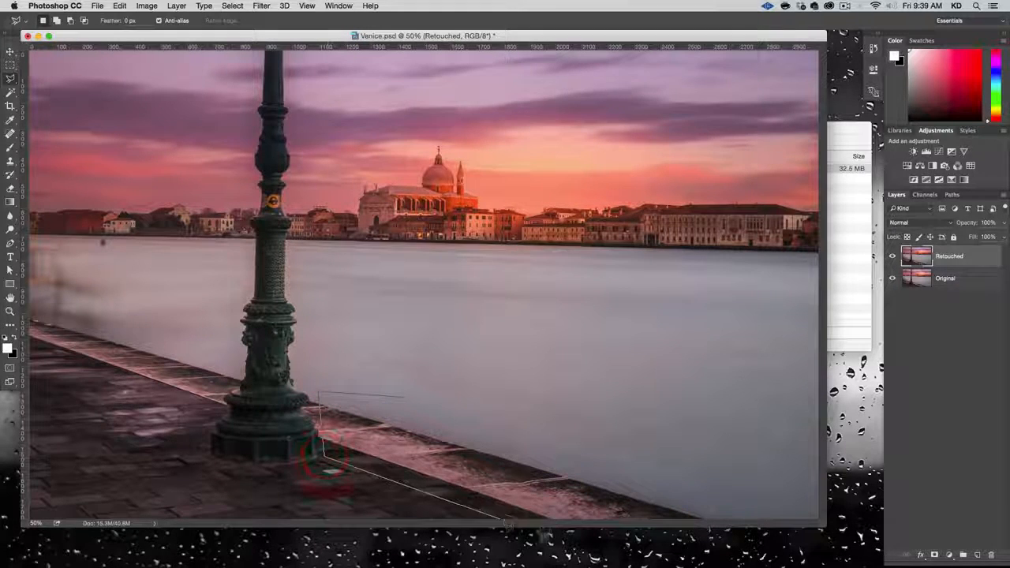
left_click(552, 521)
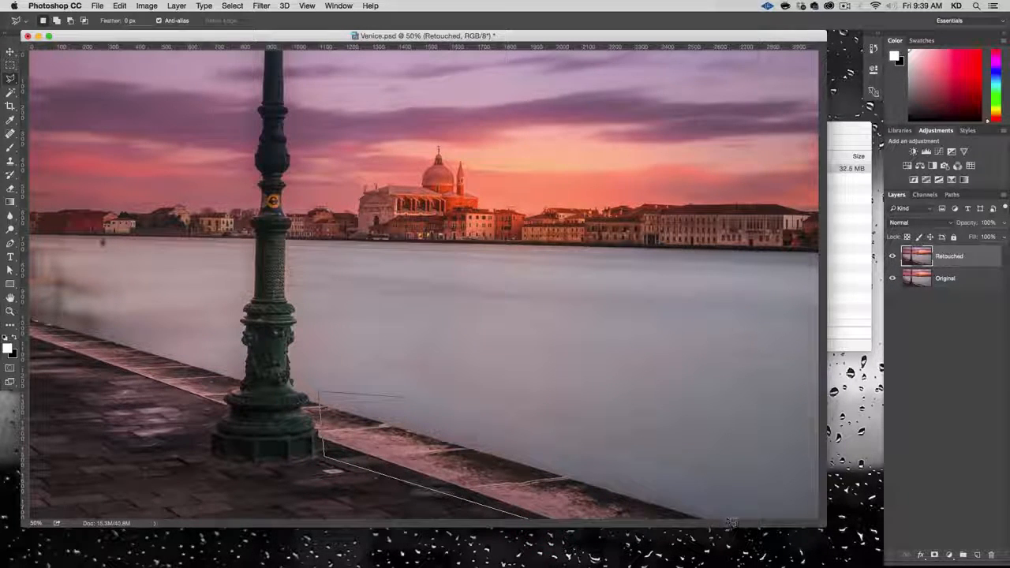
left_click(726, 513)
left_click(407, 398)
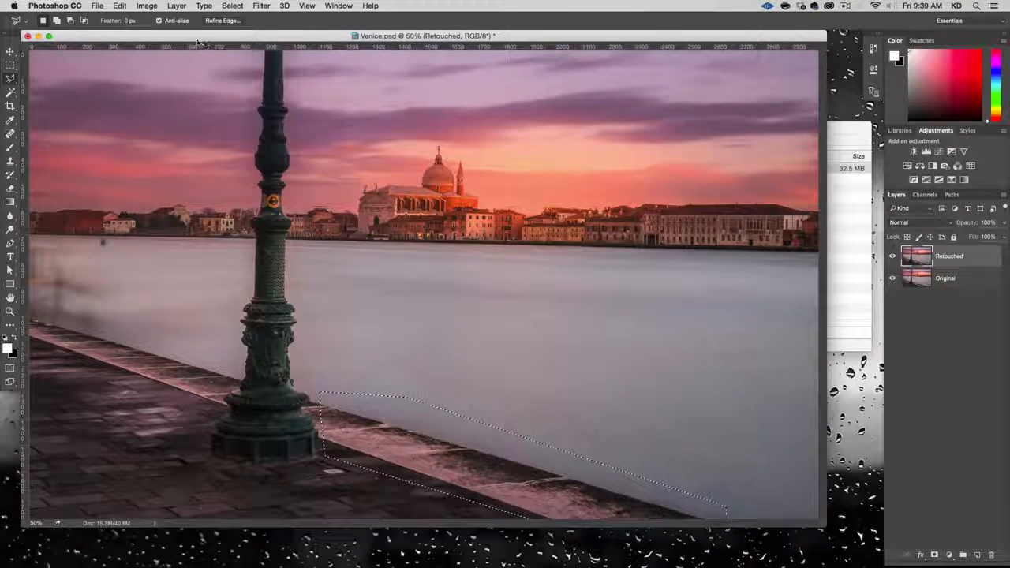
- Copy the selected curb area to a new layer and check it by temporarily hiding the Retouched and Original layers
left_click(177, 6)
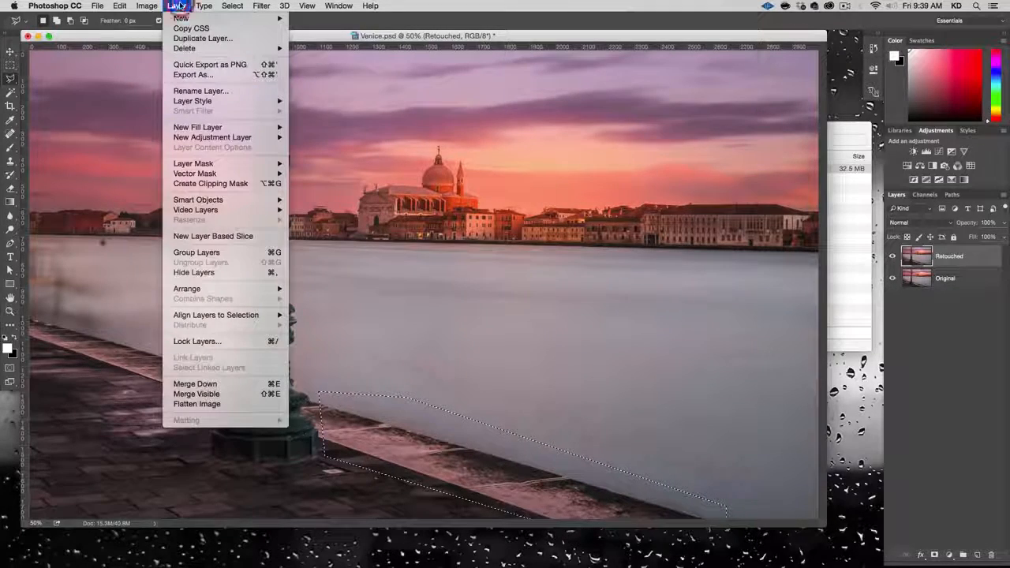
mouse_move(221, 18)
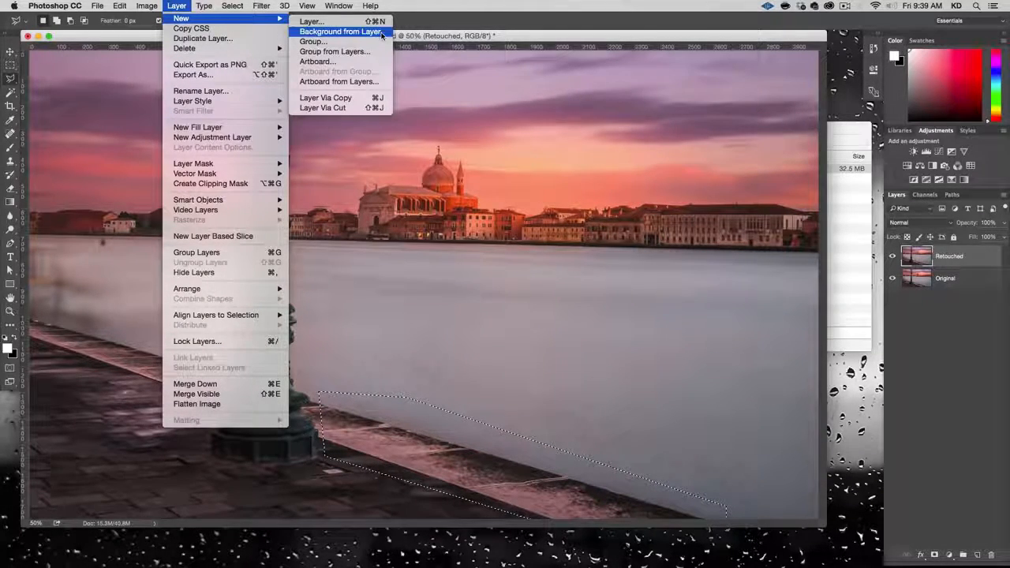
left_click(374, 98)
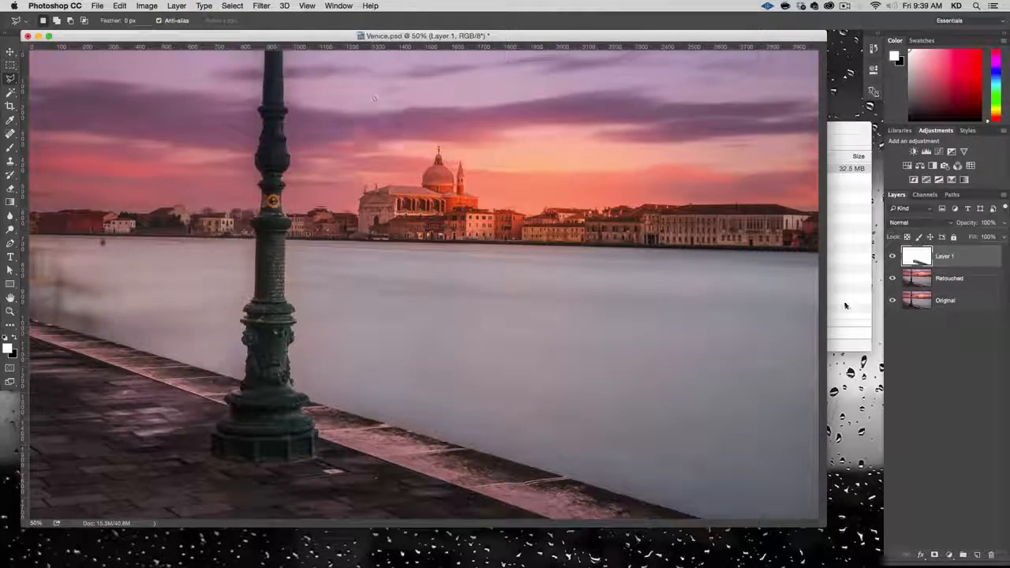
left_click(892, 301)
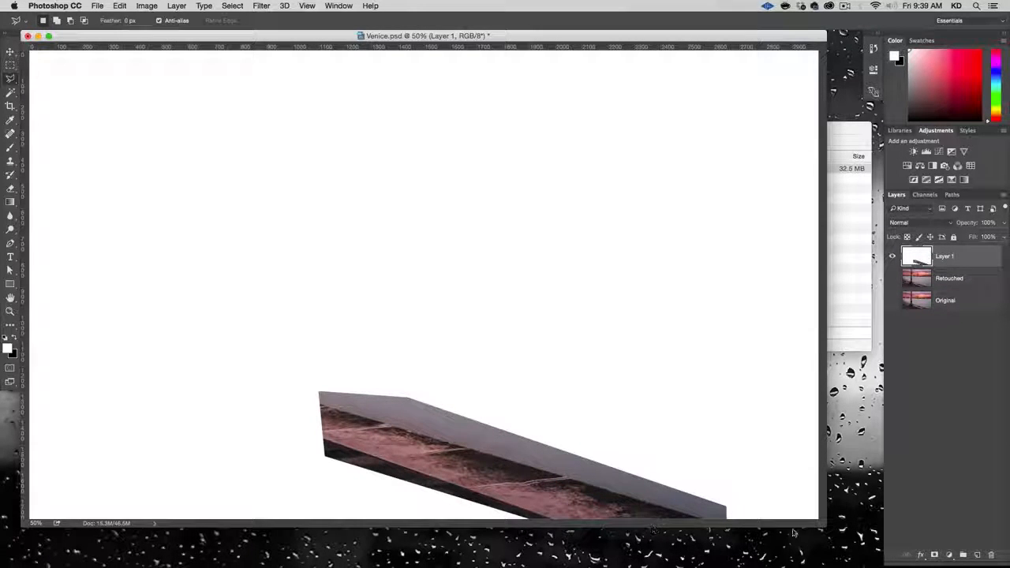
left_click(892, 300)
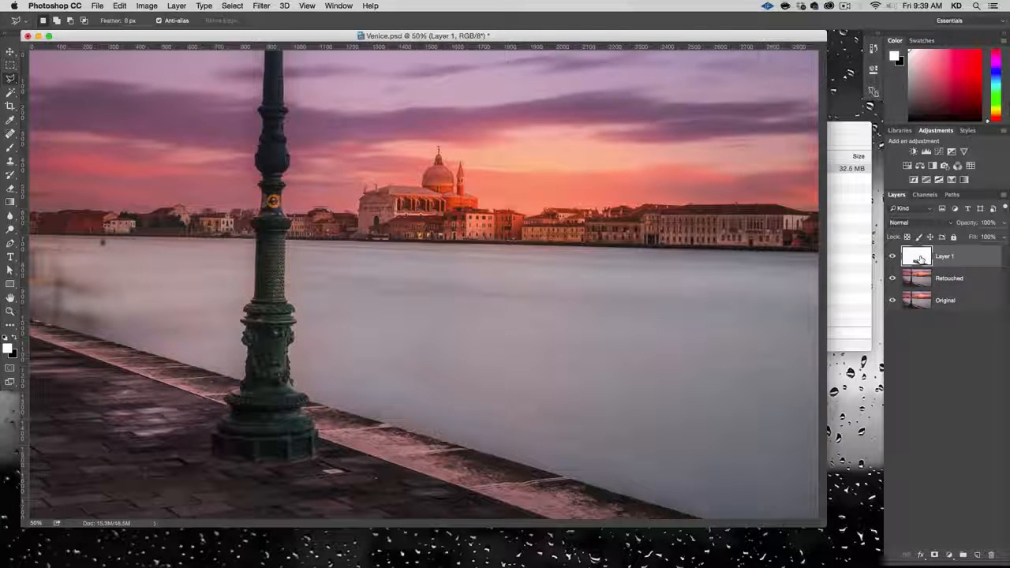
- Move the copied curb piece over the base of the lamp post and lower its layer opacity to 60%
key("v")
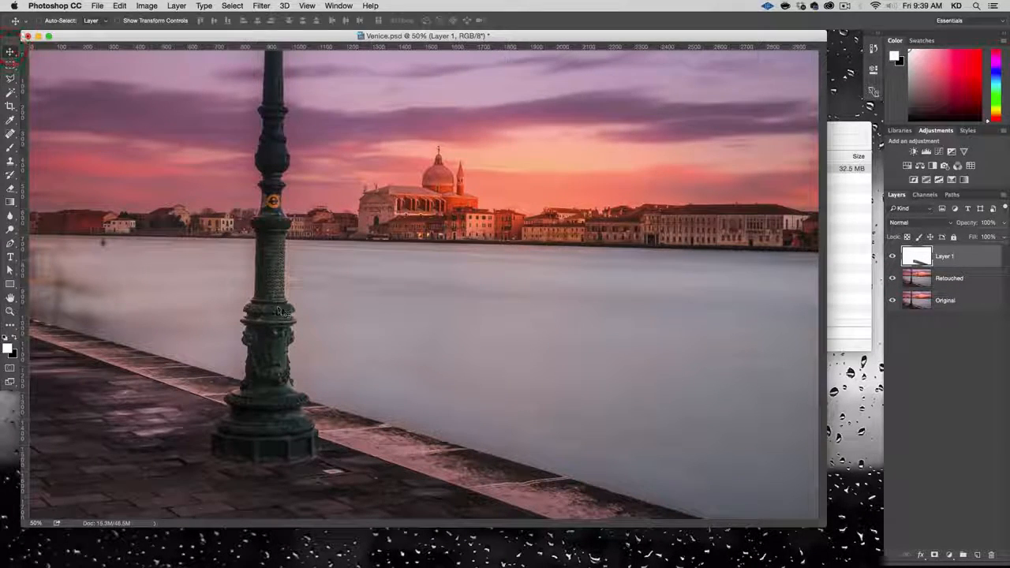
left_click_drag(458, 438, 267, 376)
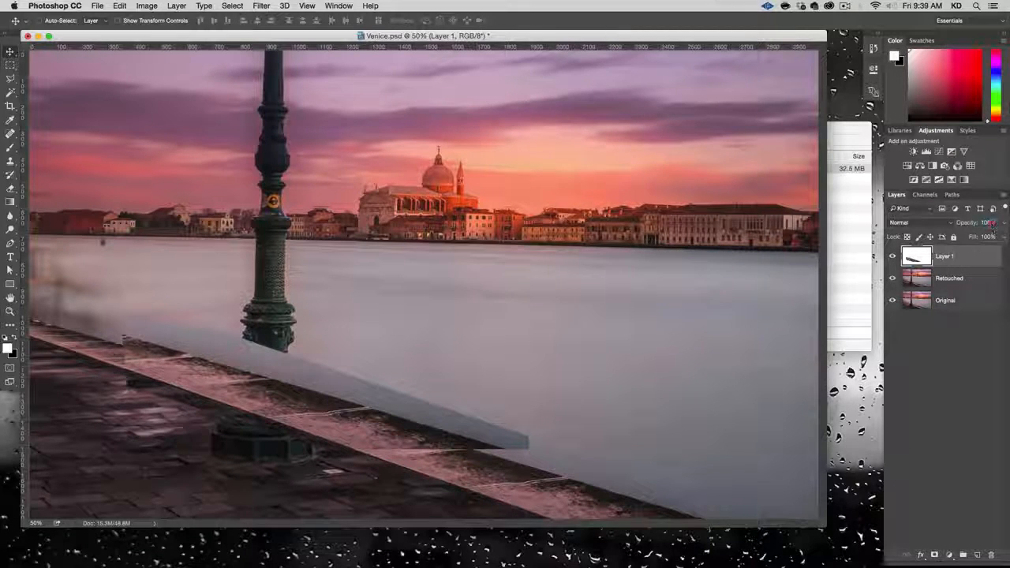
type("80")
key("Return")
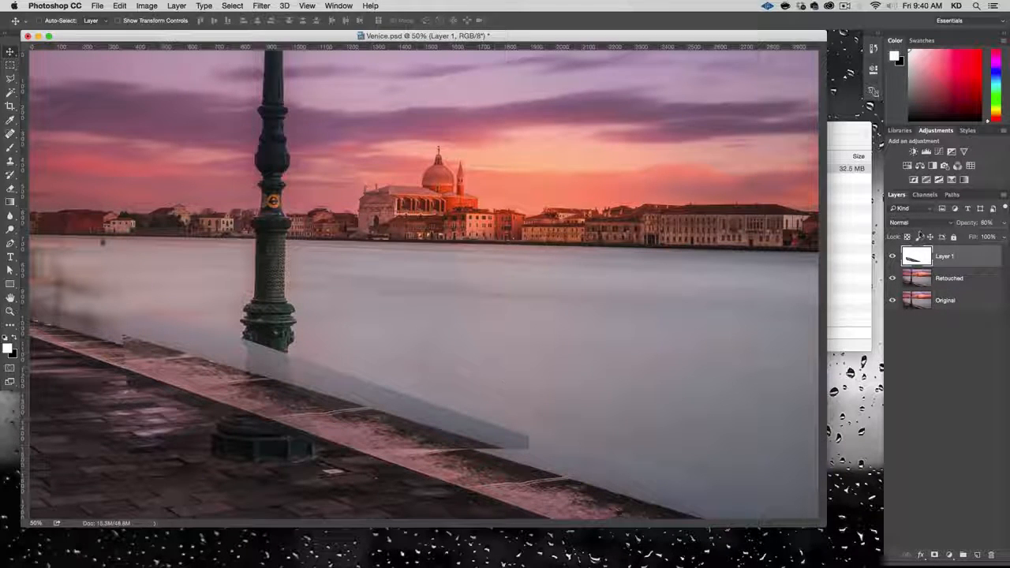
key("6")
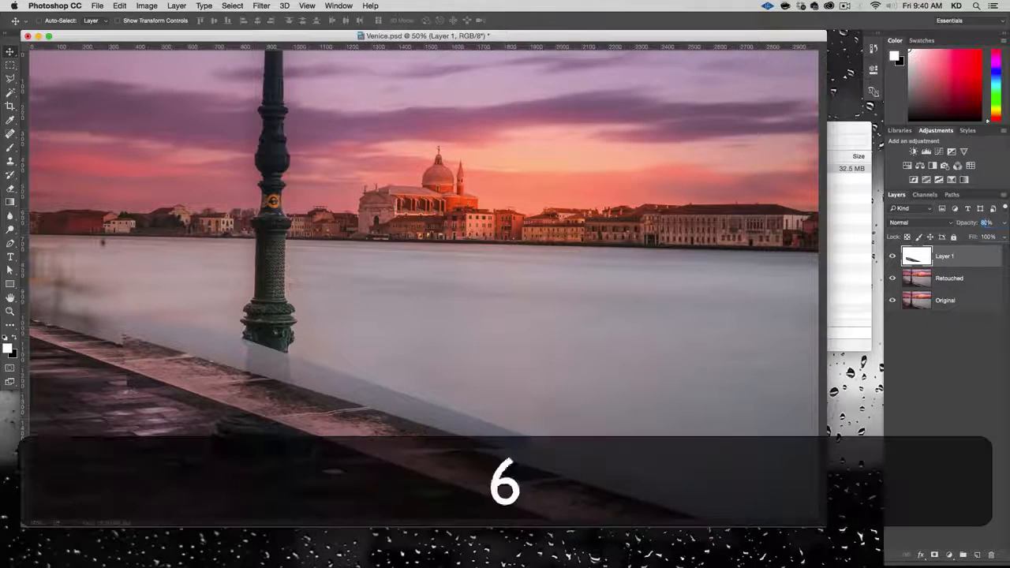
key("Return")
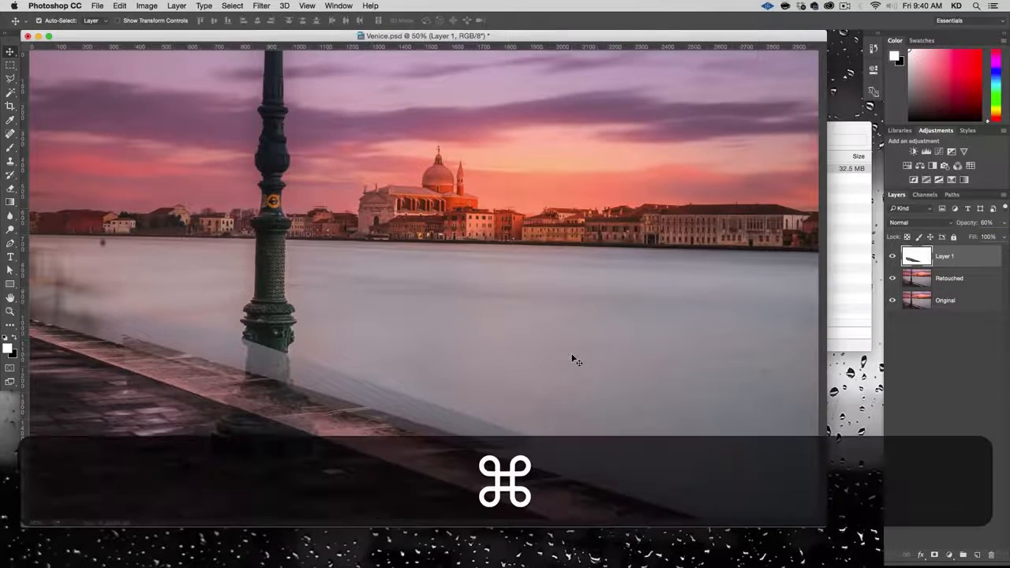
- Scale the curb copy down proportionally to about 79% with Free Transform
key("super+t")
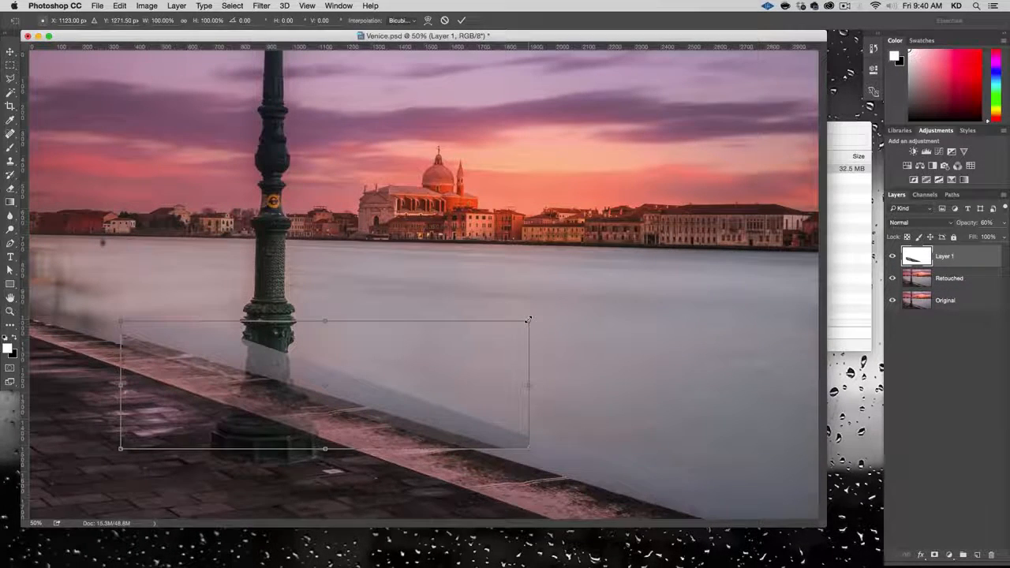
left_click_drag(528, 320, 462, 355)
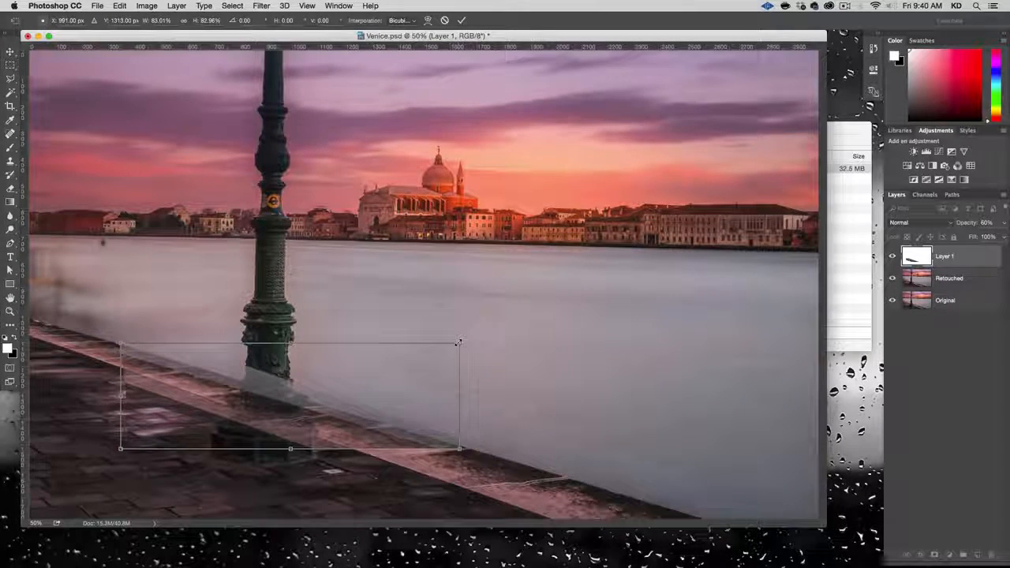
left_click_drag(462, 344, 393, 378)
key("cmd+z")
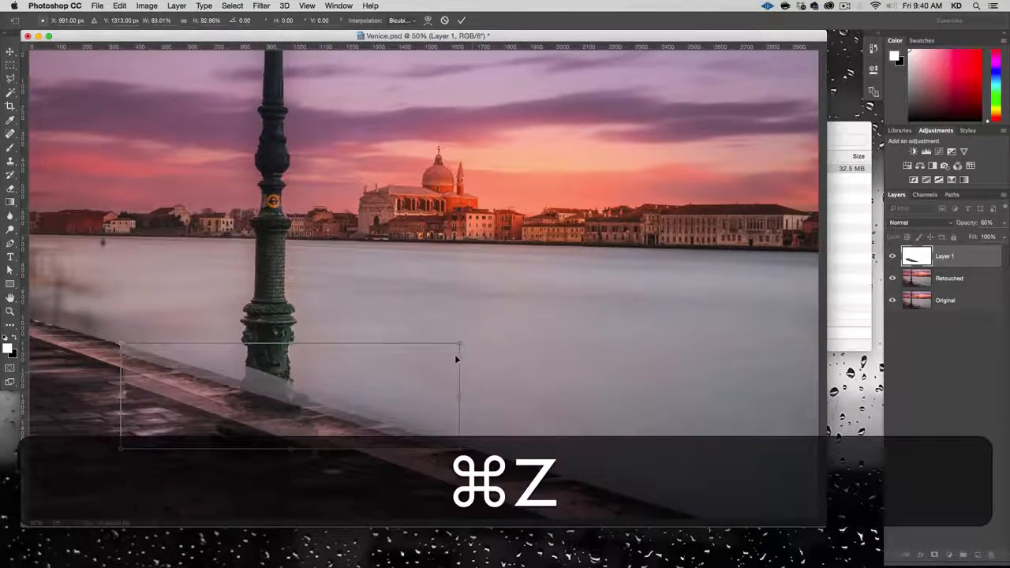
key("shift")
left_click_drag(460, 343, 443, 349)
- Reposition the scaled curb copy so that it covers the lamp post base in line with the quay edge
left_click_drag(304, 422, 354, 376)
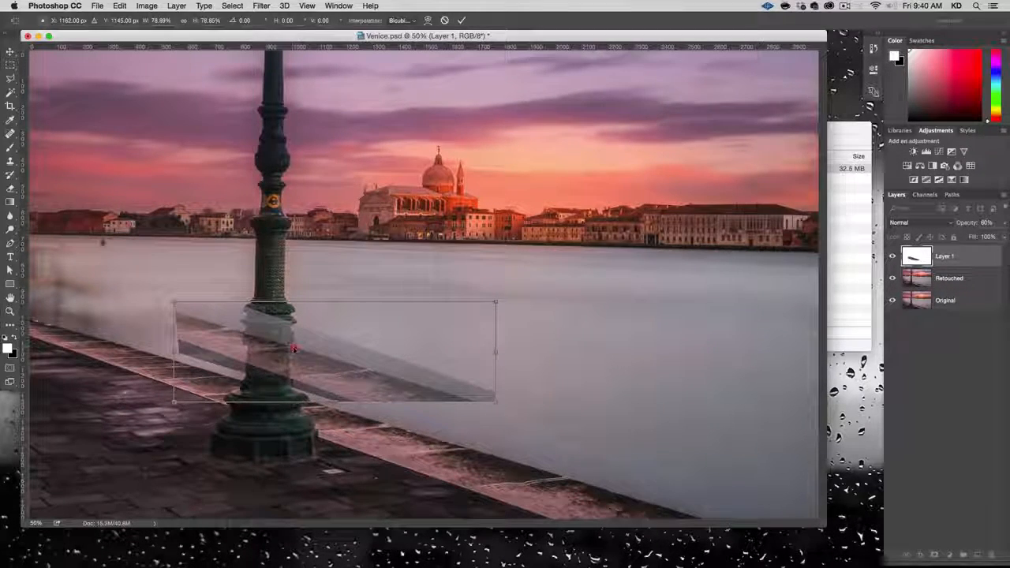
left_click_drag(292, 349, 319, 349)
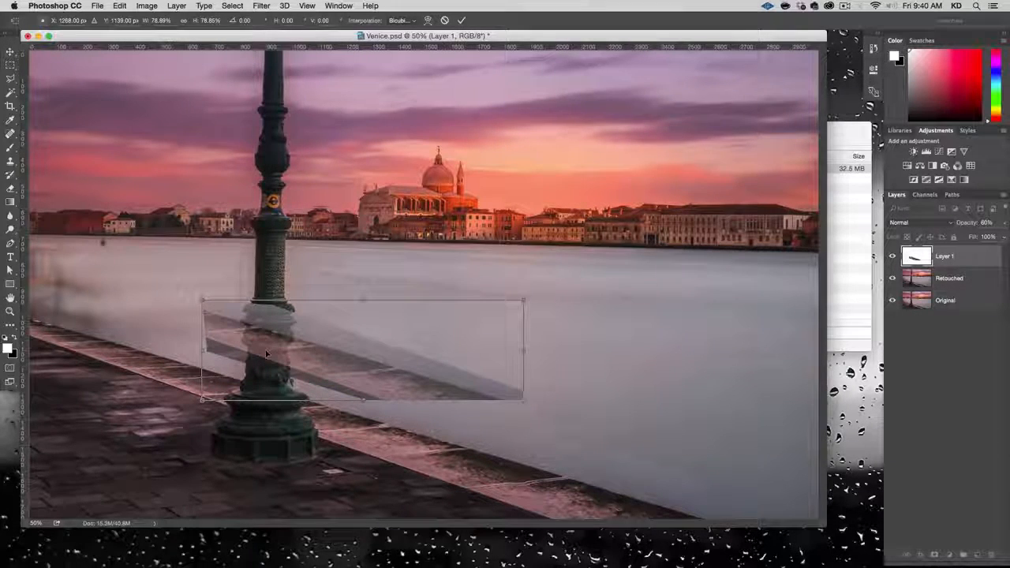
left_click_drag(320, 348, 229, 380)
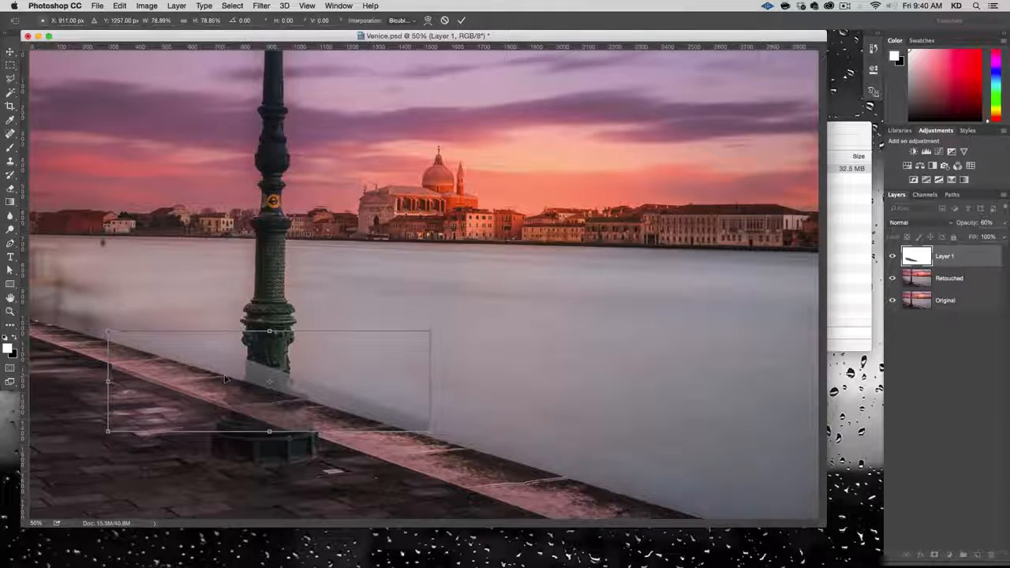
- Place the transform reference point on the curb joint at the water's edge, just beside the lamp post
key("super+alt+plus")
key("super+alt+plus")
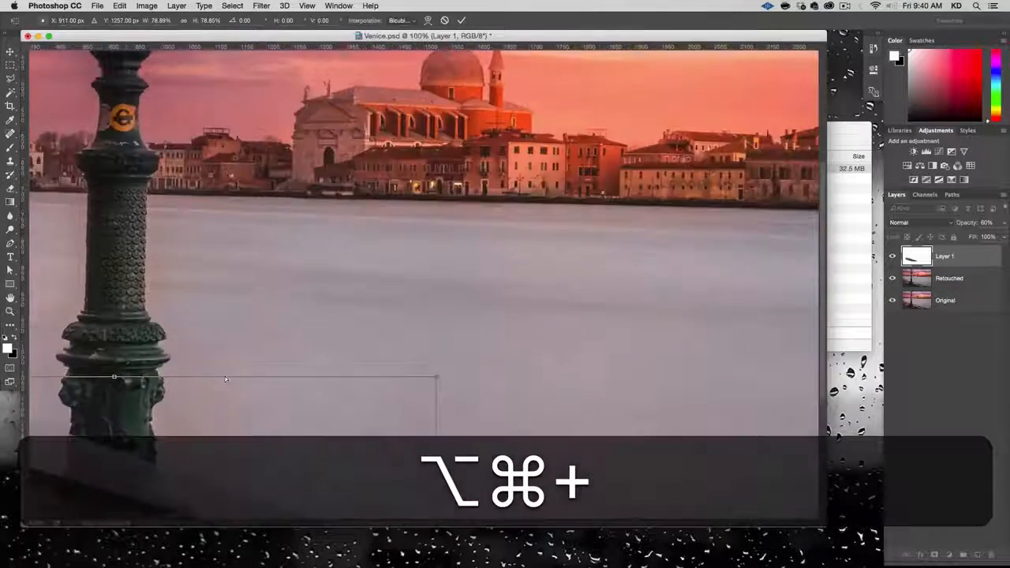
key("super+alt+plus")
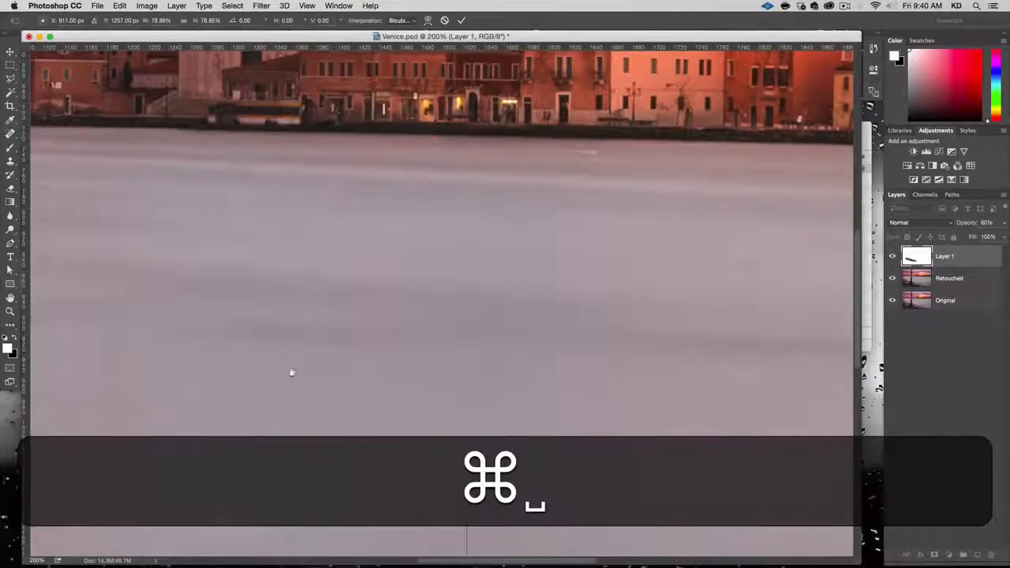
left_click_drag(292, 371, 615, 148)
left_click_drag(398, 263, 697, 94)
left_click_drag(394, 324, 469, 331)
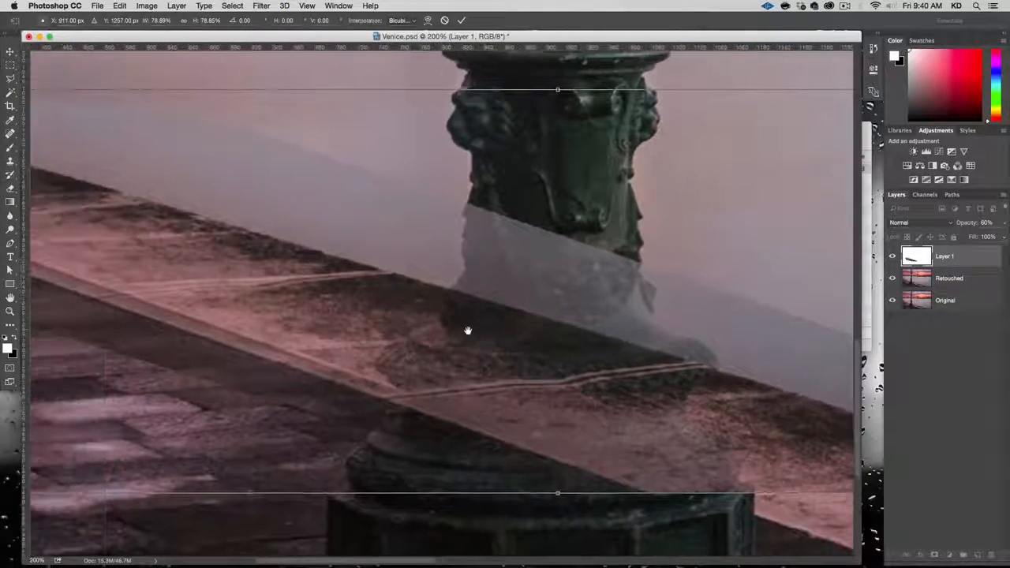
left_click(466, 331)
left_click_drag(388, 287, 387, 286)
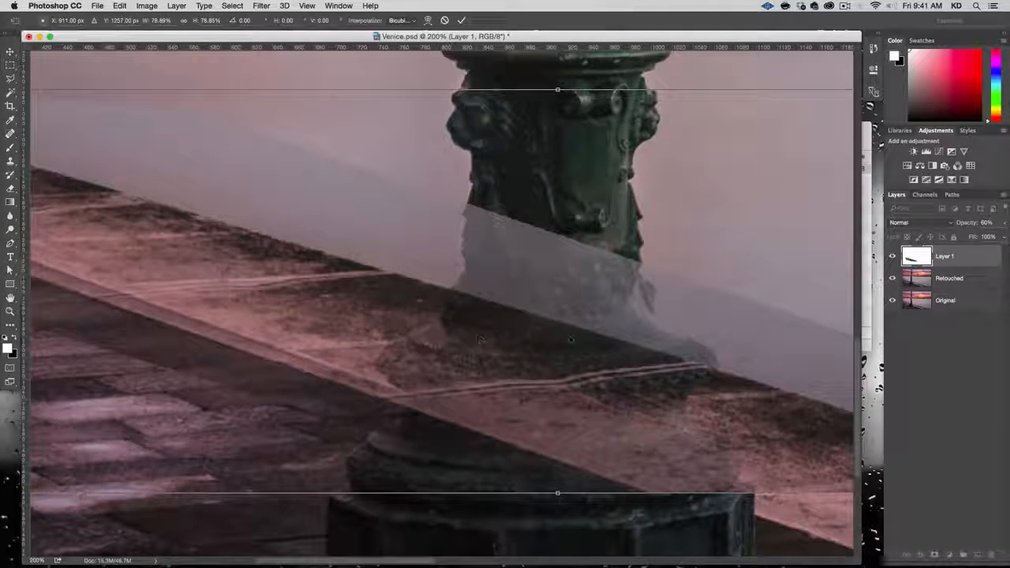
left_click_drag(558, 293, 392, 275)
- Scale the curb copy around the reference point to about 69%
key("alt+super+minus")
key("alt+super+minus")
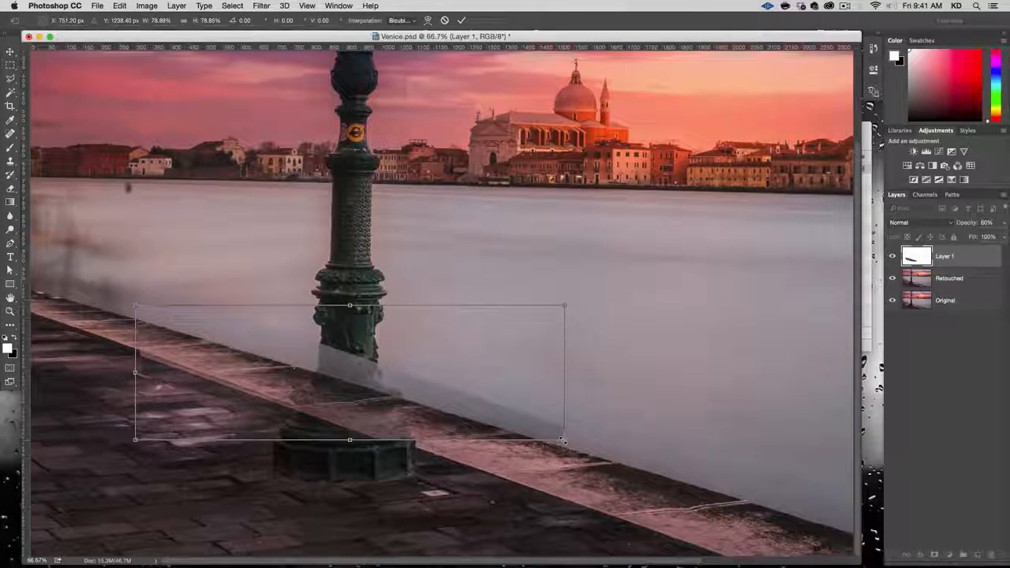
key("alt")
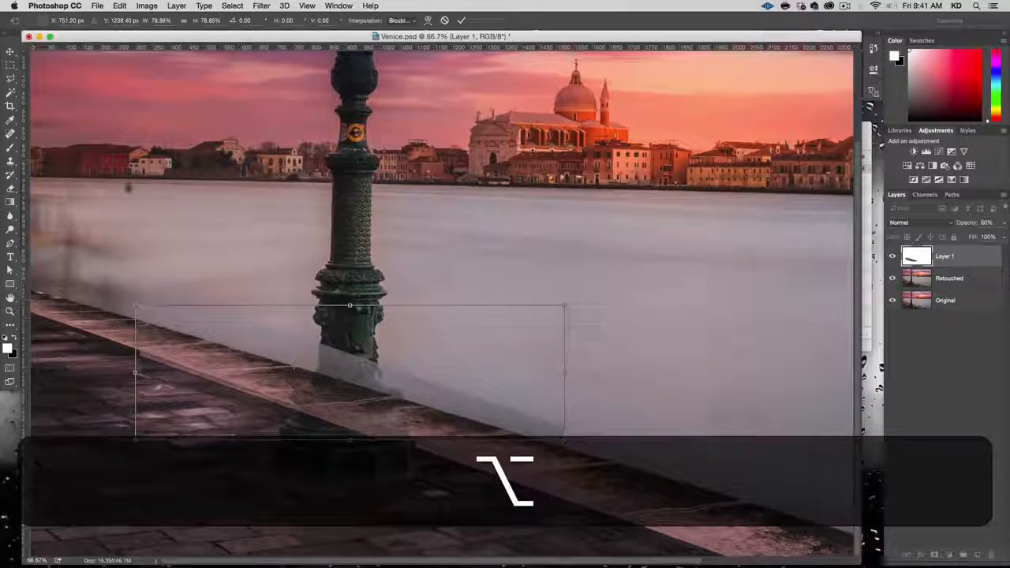
left_click_drag(565, 439, 532, 431)
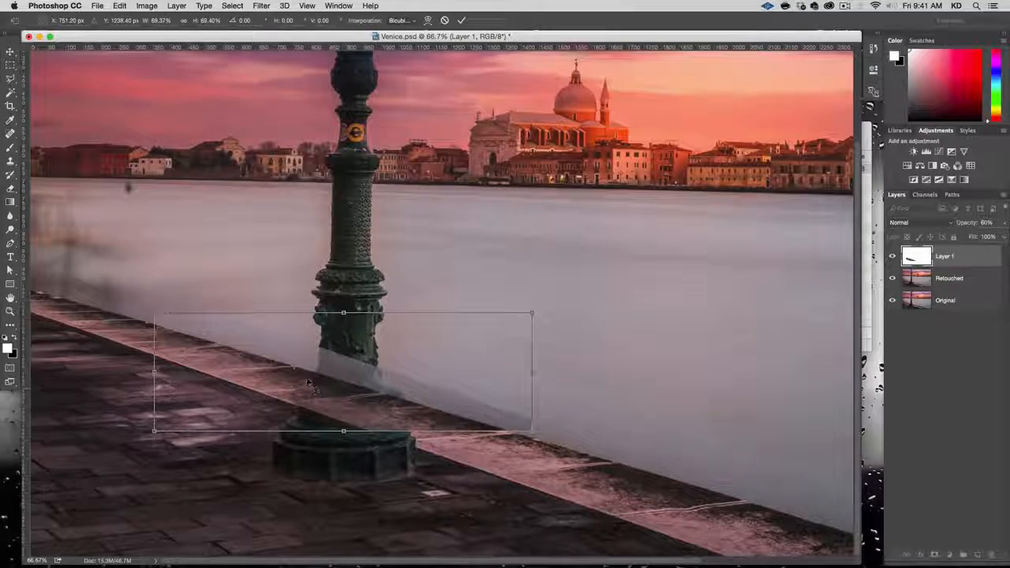
- Move the curb copy further along the quay, aligning its edge and stone joints with the original curb
key("alt+super+plus")
key("alt+super+plus")
key("alt+super+plus")
left_click_drag(316, 379, 969, 232)
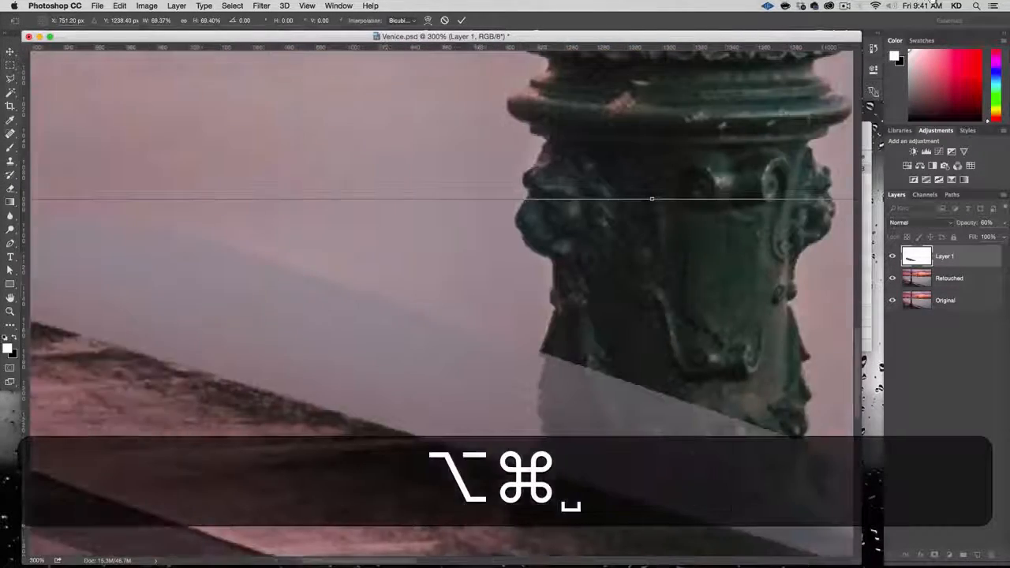
left_click_drag(379, 425, 560, 320)
left_click_drag(292, 251, 640, 314)
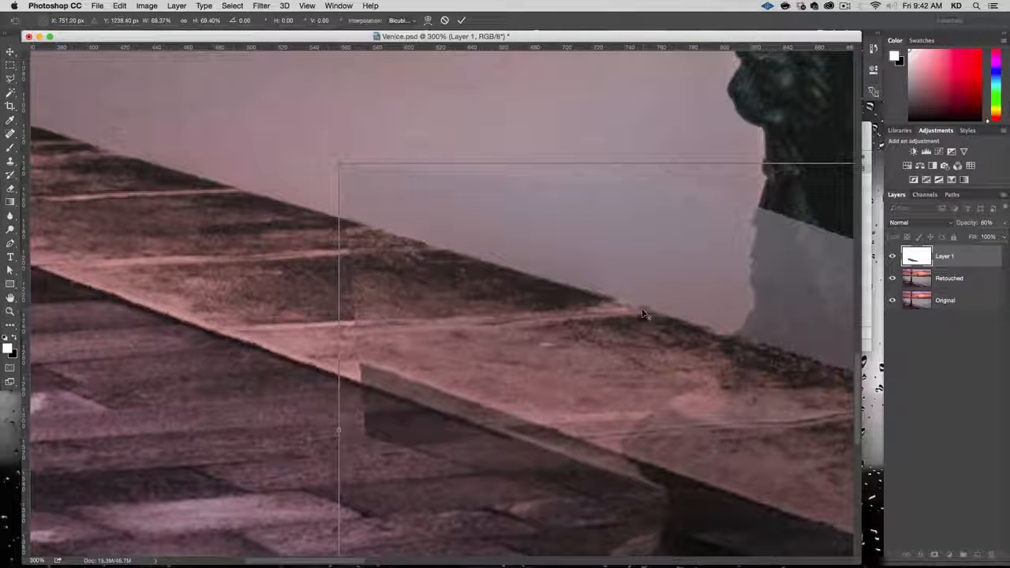
left_click_drag(644, 313, 458, 228)
key("space")
key("alt+super+minus")
key("alt+super+minus")
key("alt+super+minus")
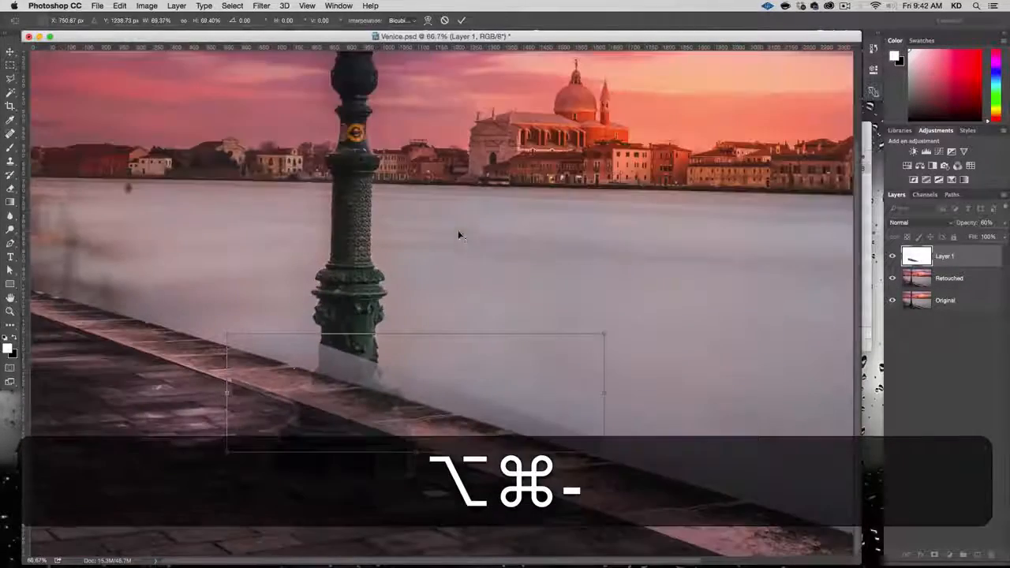
- Enlarge the curb copy to about 79%, apply the transform, and restore the layer opacity to 100%
left_click_drag(227, 392, 190, 408)
left_click_drag(747, 496, 649, 475)
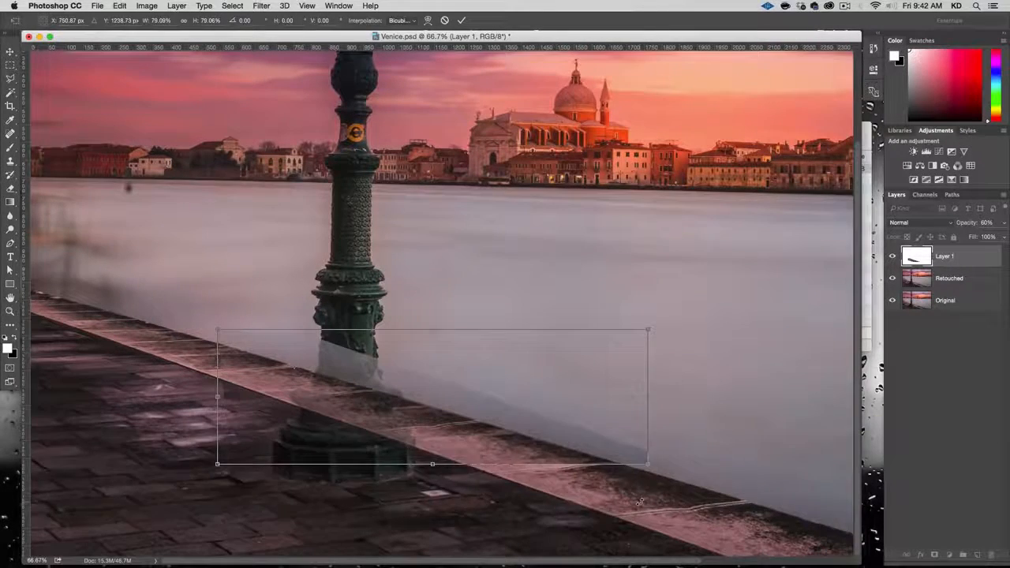
key("Return")
left_click(1004, 223)
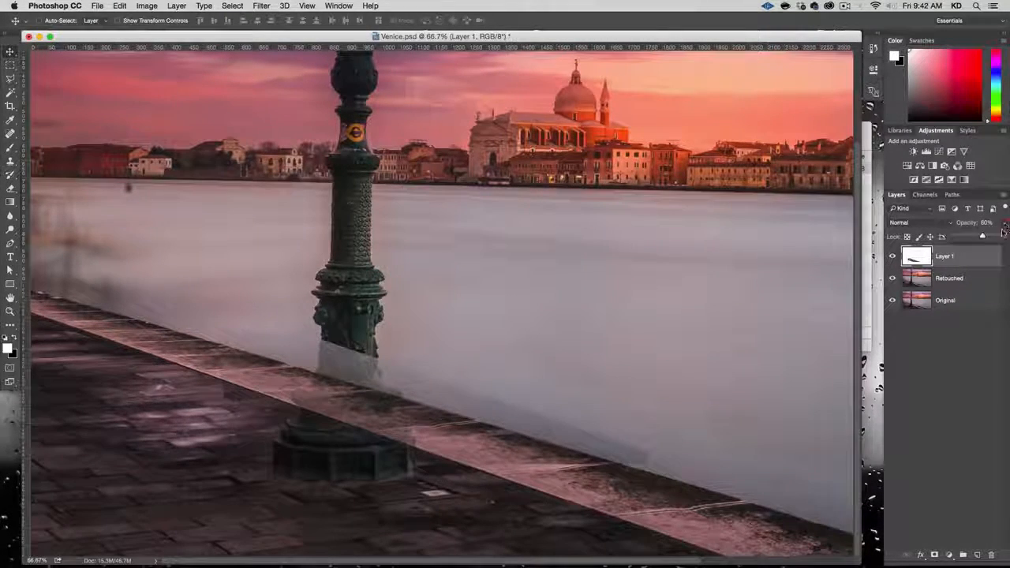
left_click(1004, 238)
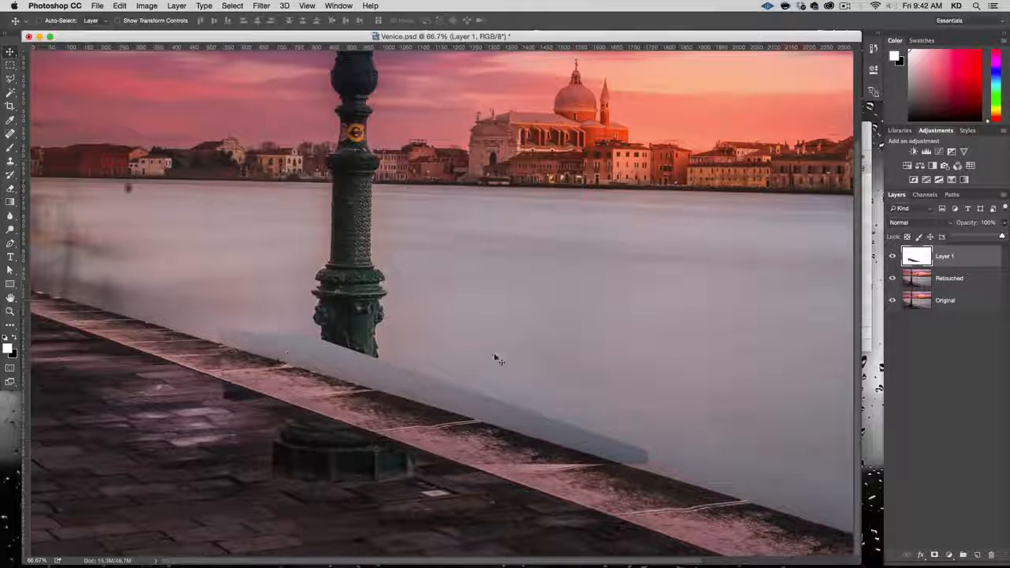
- Add a layer mask to the curb copy and ready the Brush at 45 px with 85% hardness
left_click(934, 555)
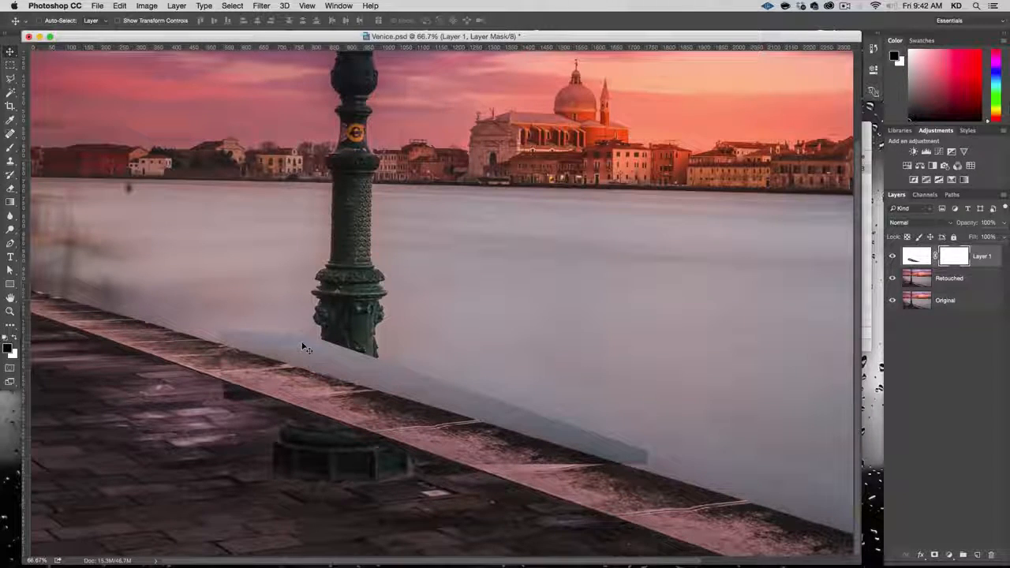
key("b")
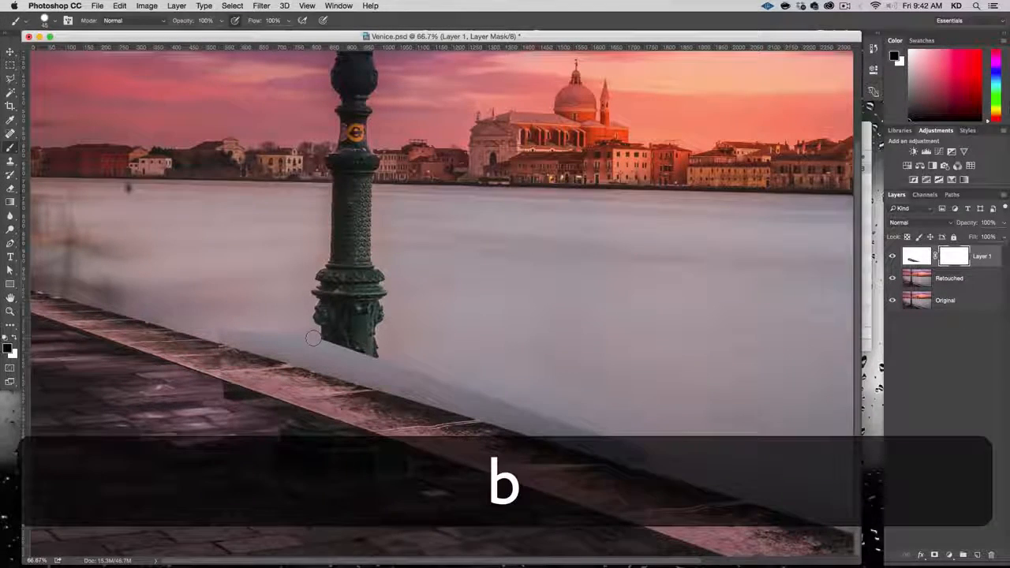
right_click(534, 341)
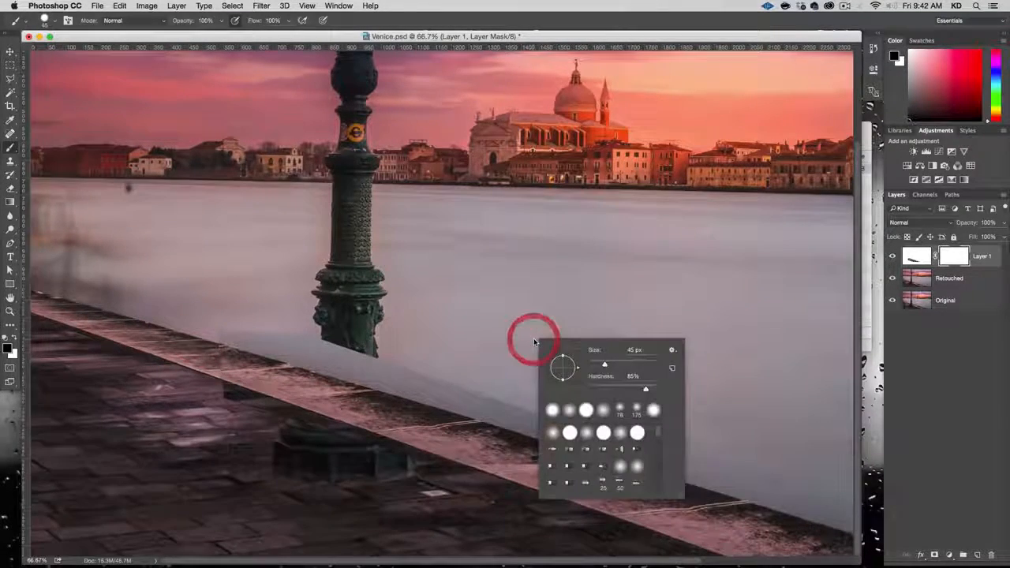
left_click(636, 349)
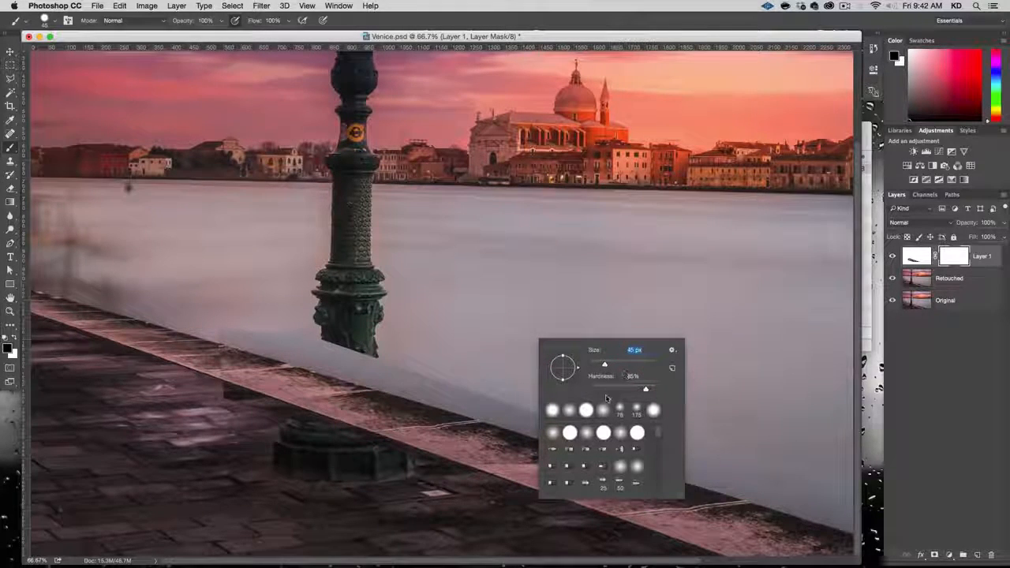
key("Return")
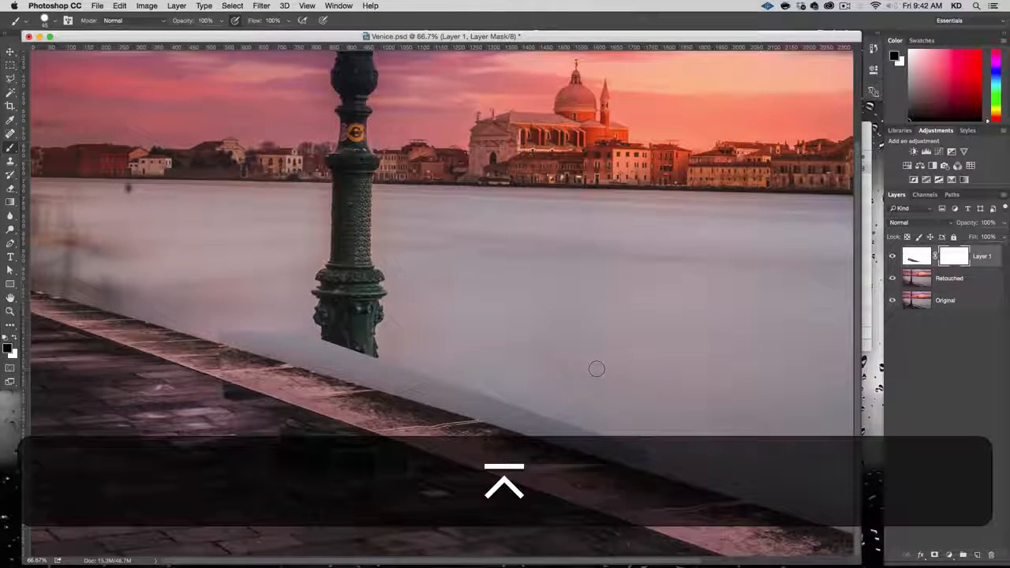
- Mask out the squared-off right end of the copied water above the quay's curb
key("alt+super+plus")
key("alt+super+plus")
key("alt+super+plus")
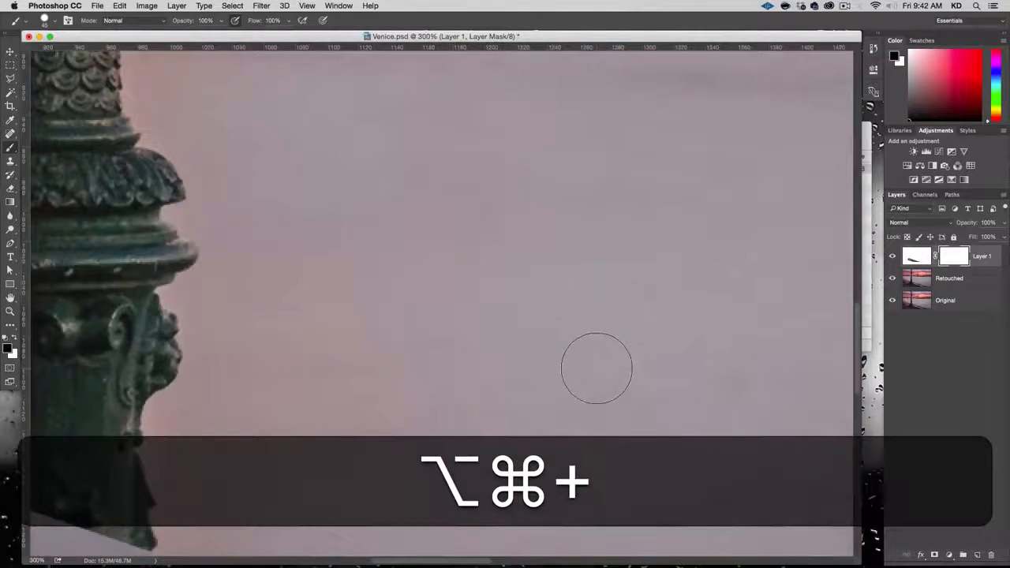
key("space")
left_click_drag(299, 552, 250, 197)
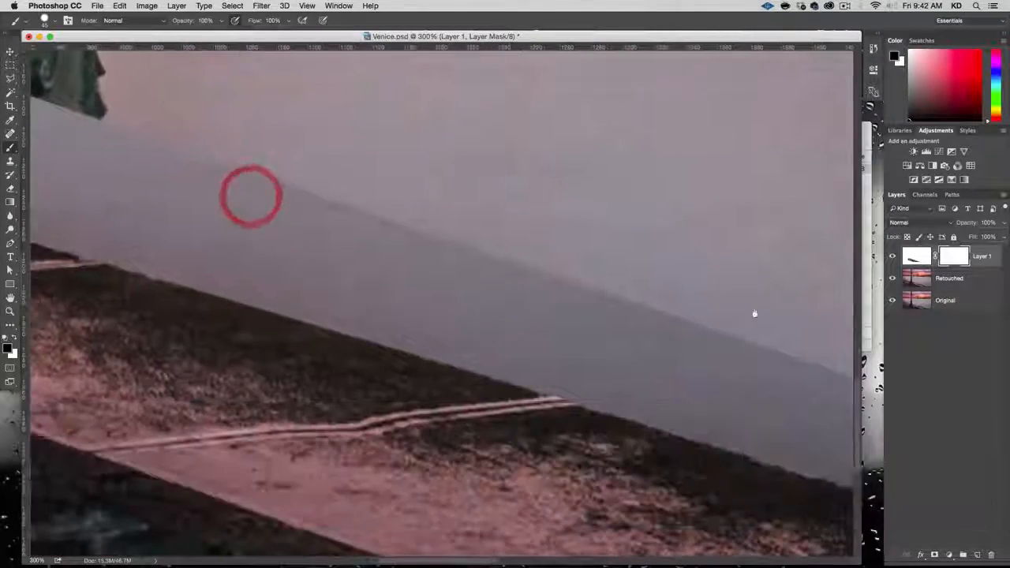
left_click_drag(589, 394, 224, 229)
left_click_drag(567, 333, 193, 213)
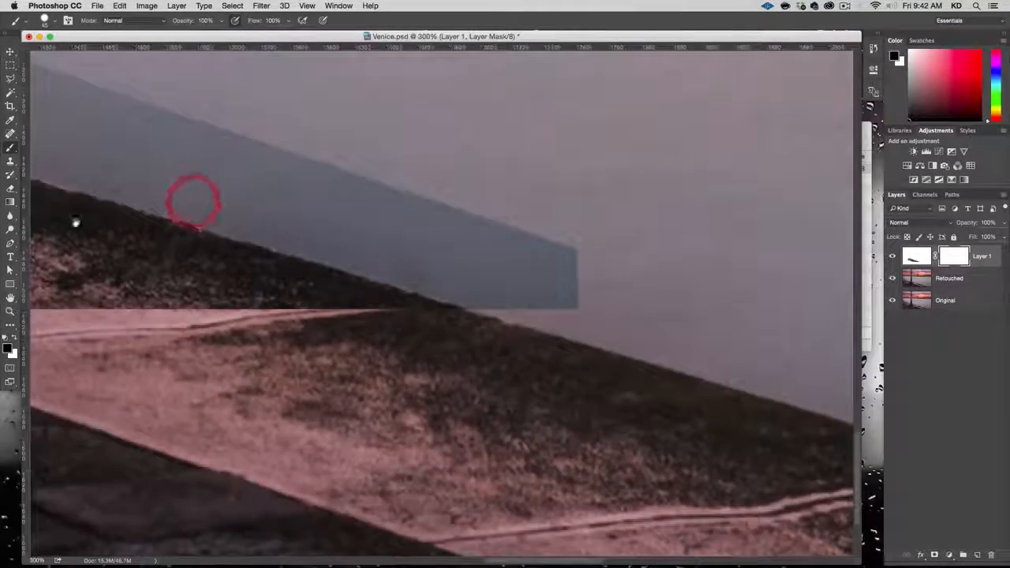
left_click_drag(377, 272, 308, 318)
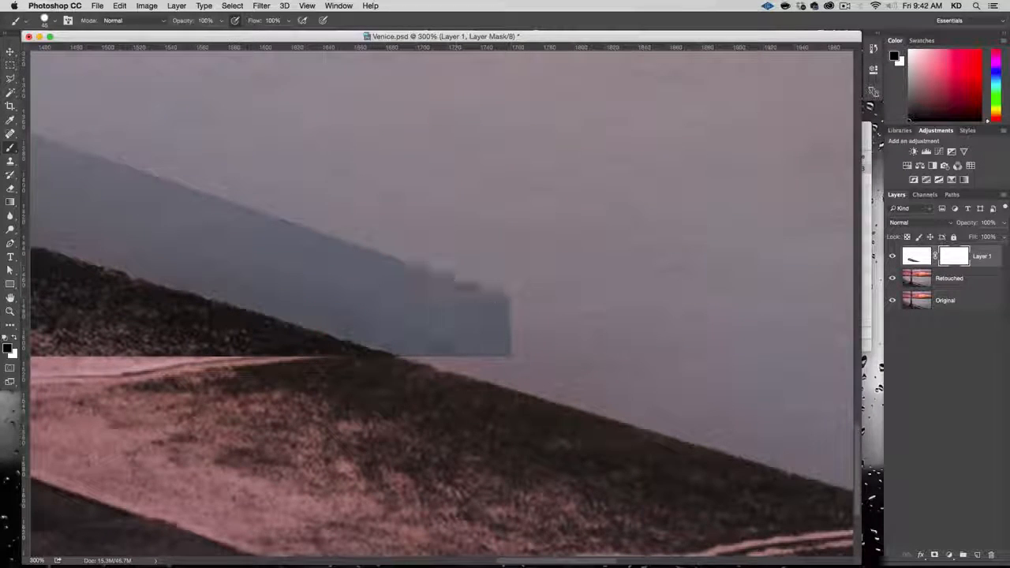
left_click_drag(521, 309, 465, 281)
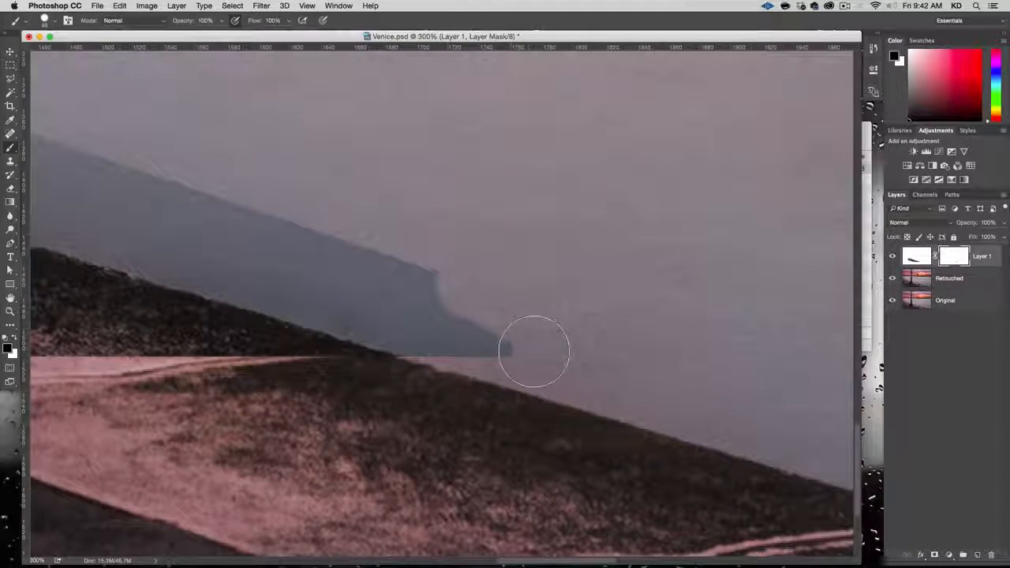
left_click(539, 360)
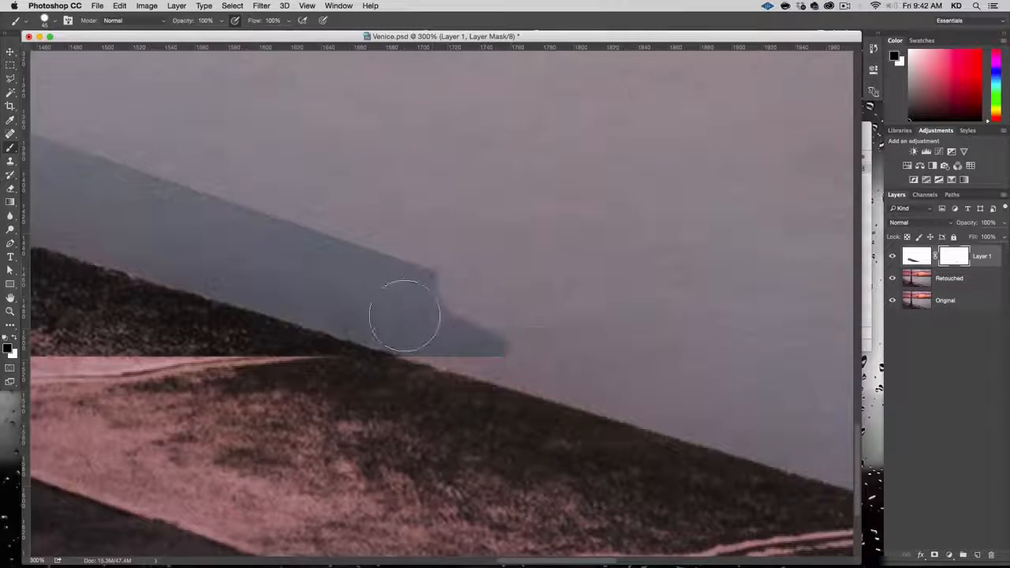
- Hide the remaining copied water near the copy's right end with straight mask strokes, working down to the curb's upper edge
left_click(368, 275, "shift")
left_click(345, 308, "shift")
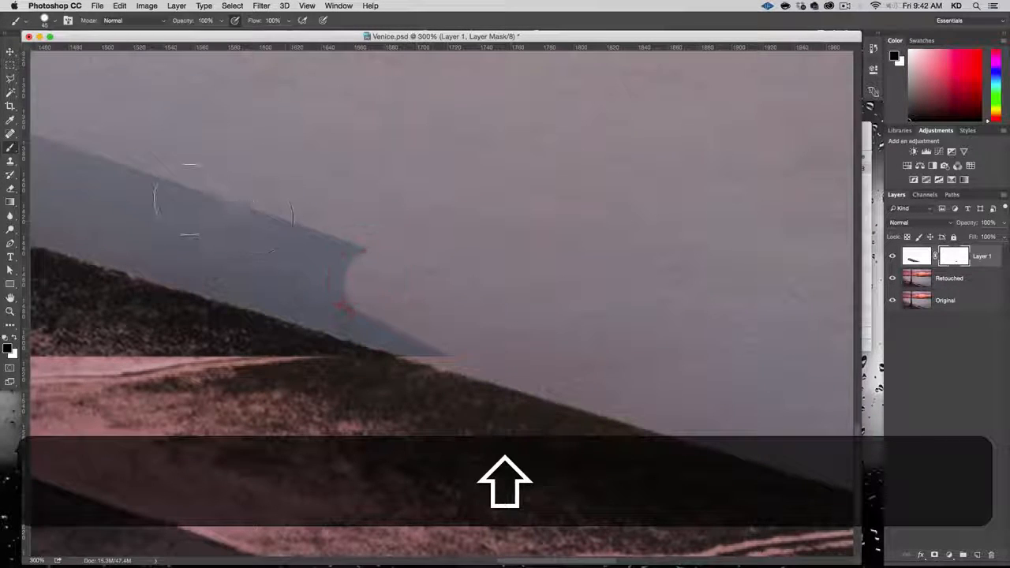
left_click(163, 189, "shift")
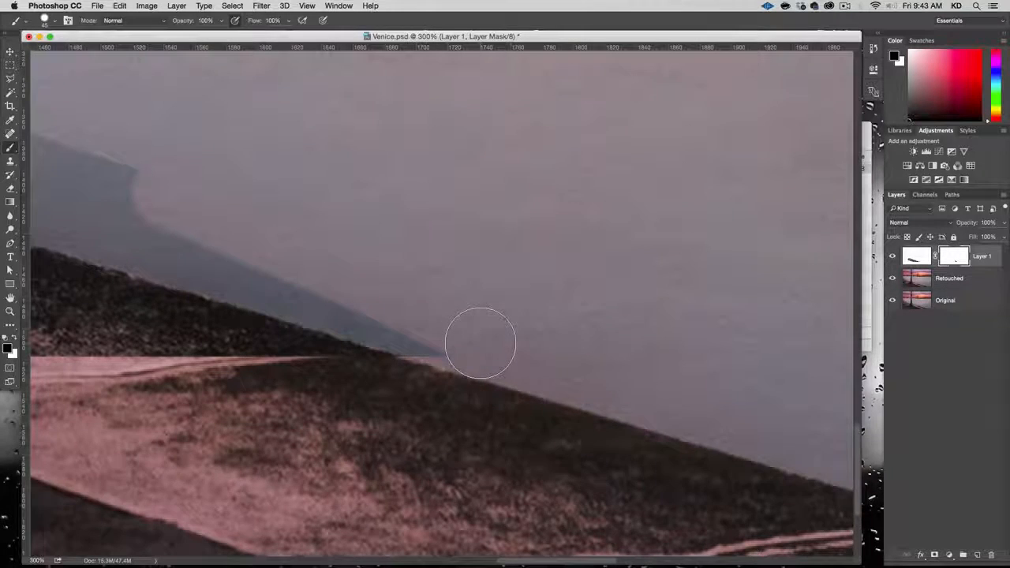
left_click(480, 343)
left_click(275, 280, "shift")
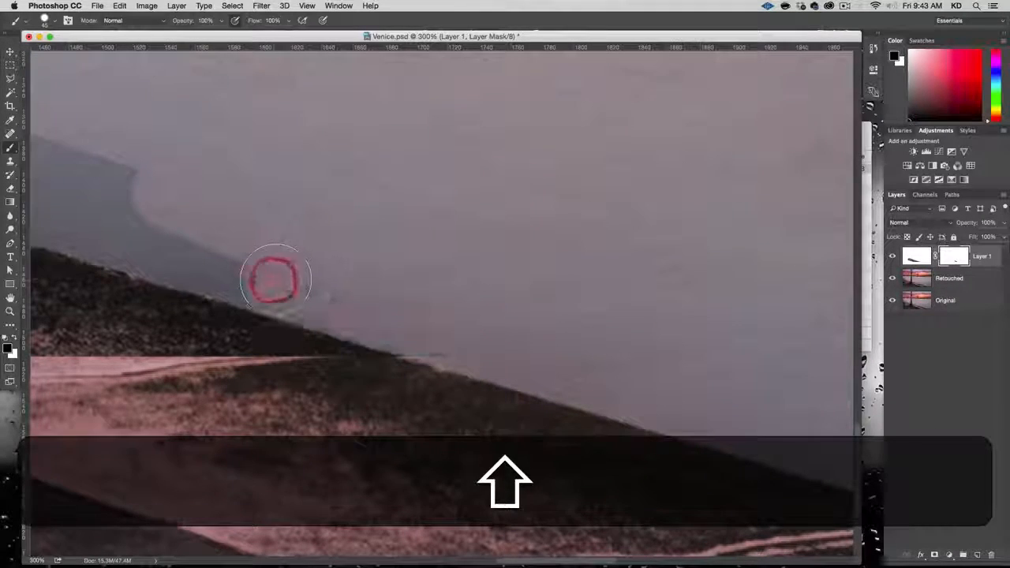
- Mask the copied water in straight strokes along the curb's upper edge, past the stone joint toward the lamp post
mouse_move(271, 265)
left_mouse_down()
mouse_move(800, 316)
mouse_move(513, 292)
mouse_move(523, 307)
mouse_move(623, 334)
left_mouse_up()
left_click(622, 334)
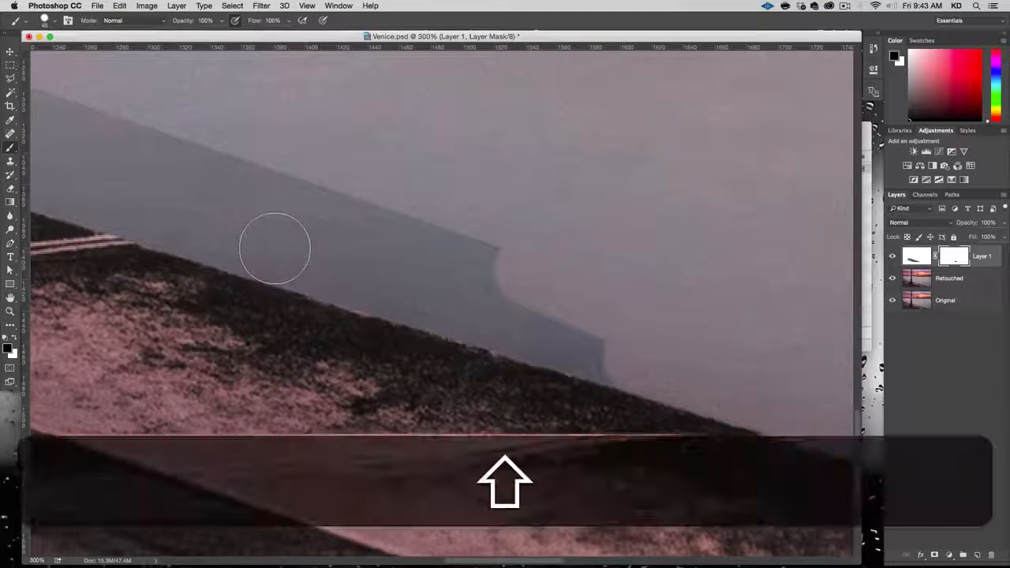
left_click(273, 249, "shift")
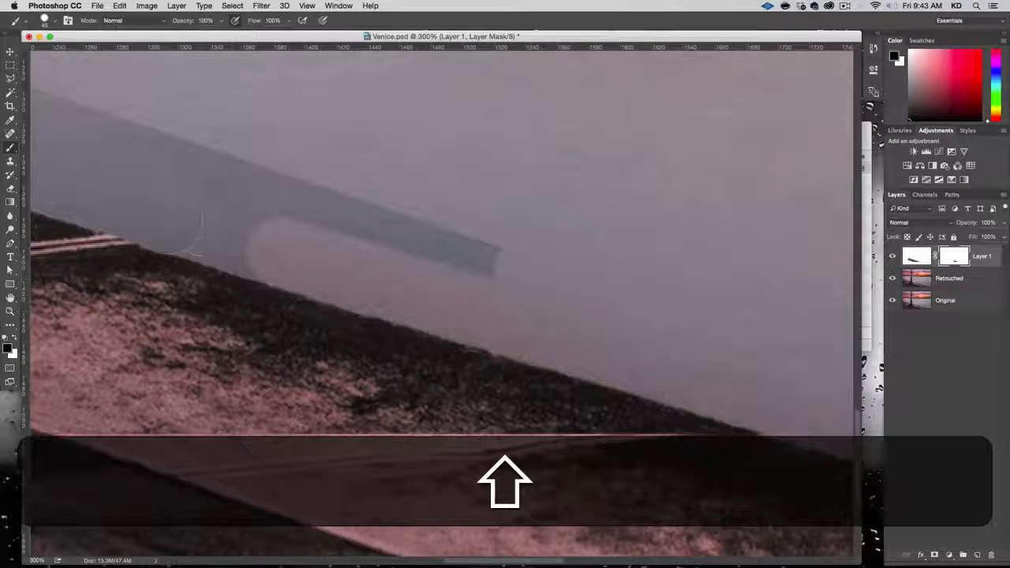
left_click(162, 215, "shift")
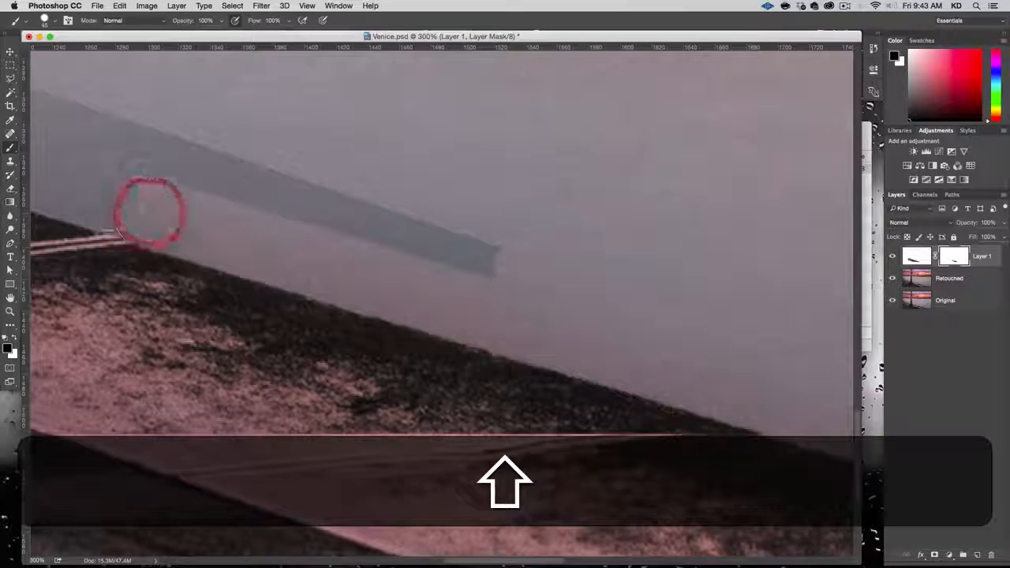
left_click(107, 197, "shift")
left_click_drag(107, 197, 523, 254)
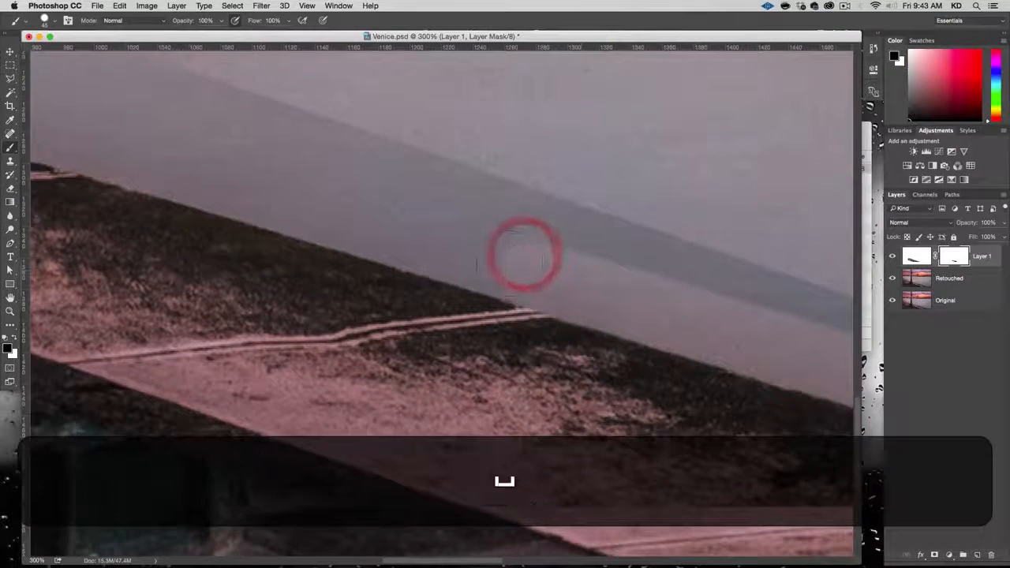
left_click(373, 223, "shift")
left_click(274, 195, "shift")
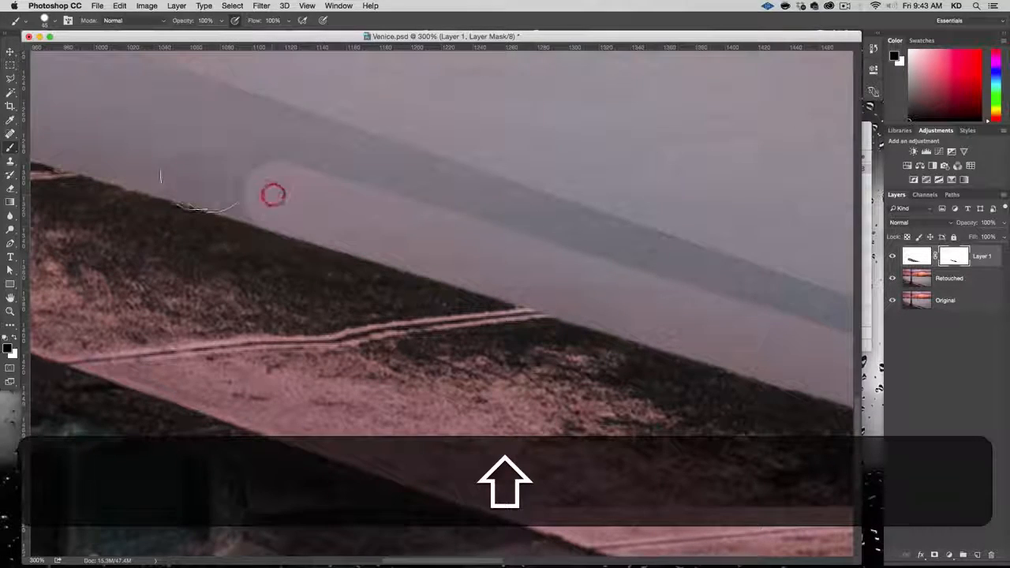
left_click(160, 160, "shift")
- Continue the straight mask strokes along the curb's upper edge across the full width of the lamp post base
left_click_drag(164, 144, 569, 261)
left_click(467, 251, "shift")
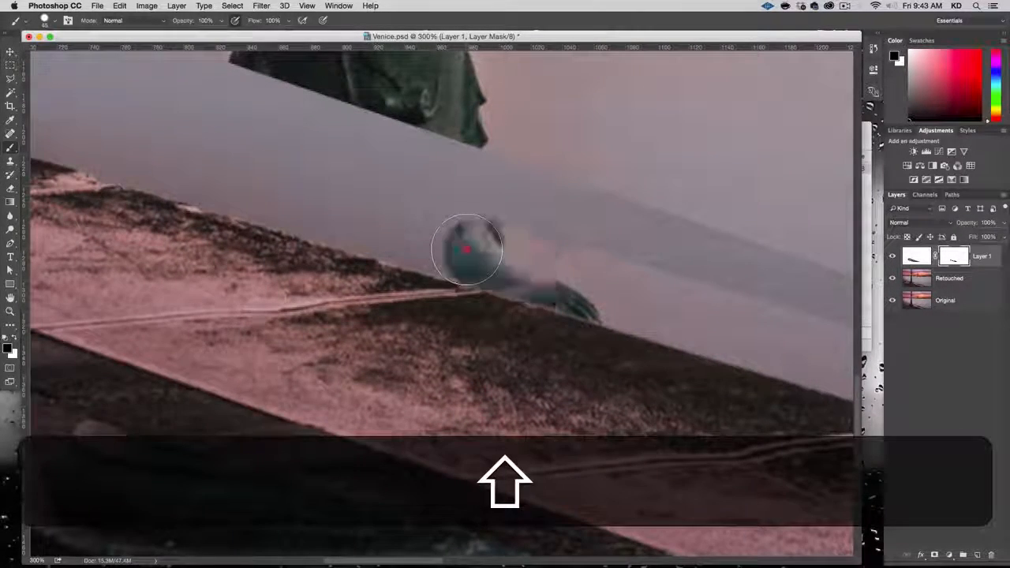
left_click(420, 235, "shift")
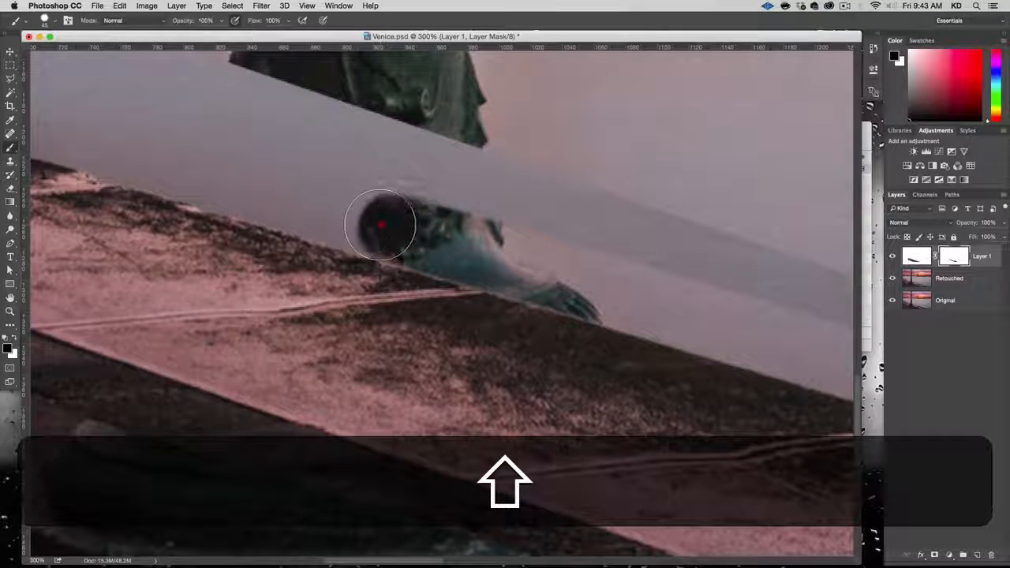
left_click(361, 220, "shift")
left_click(307, 197, "shift")
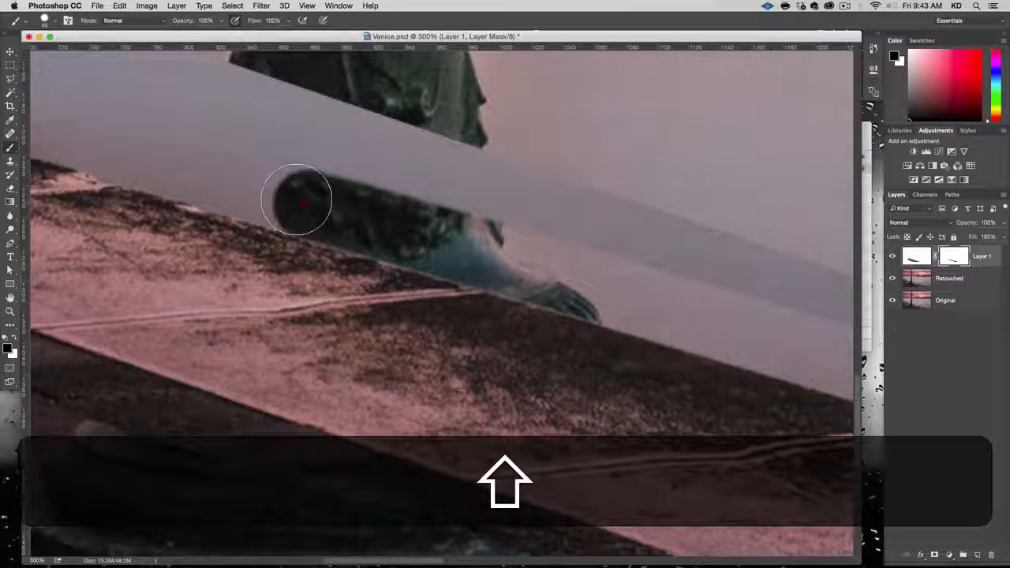
left_click(245, 180, "shift")
left_click(214, 174, "shift")
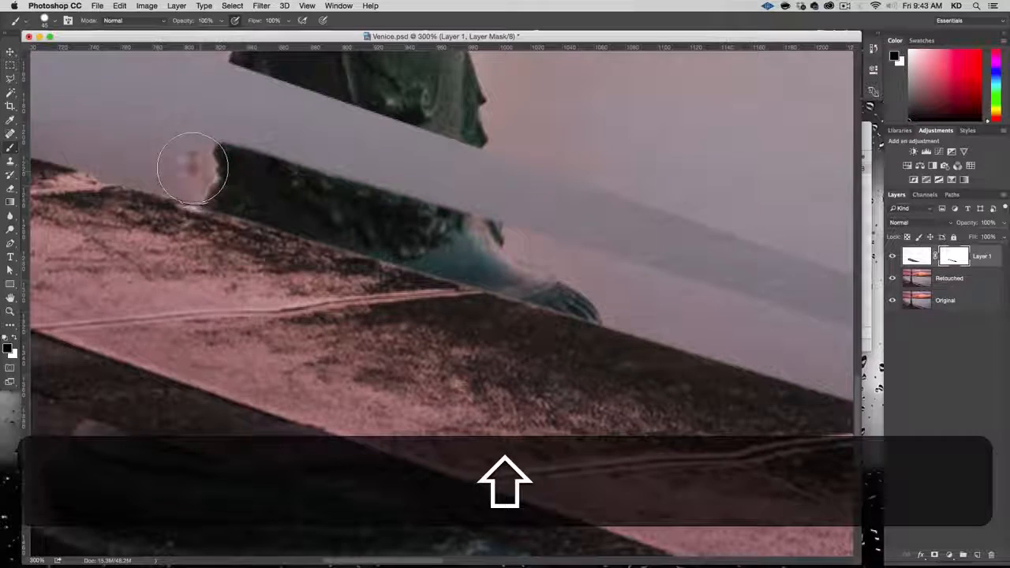
- Mask the copied water along the curb's upper edge from the lamp post to the left end of the copy
left_click_drag(427, 252, 528, 292)
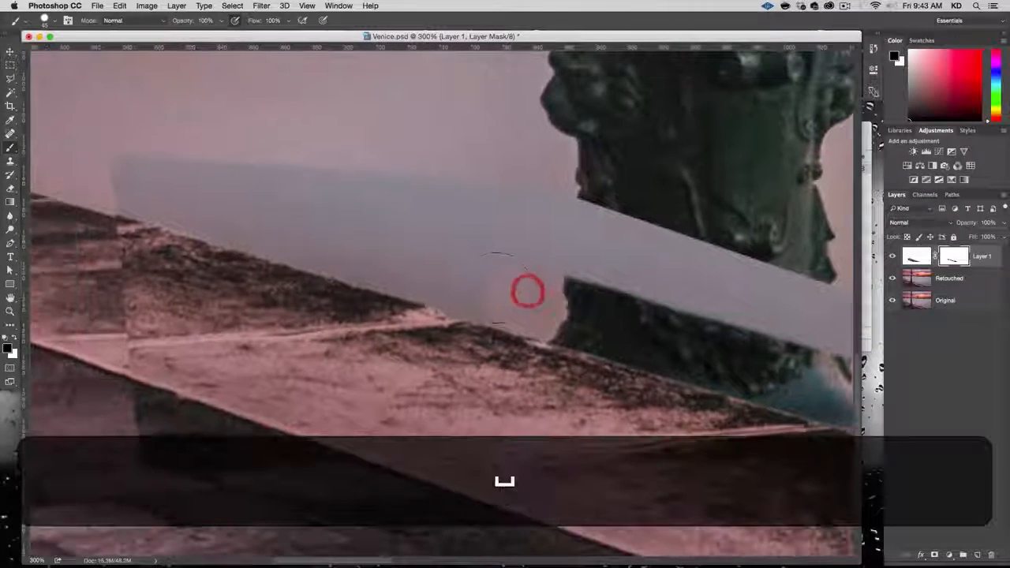
left_click(468, 284, "shift")
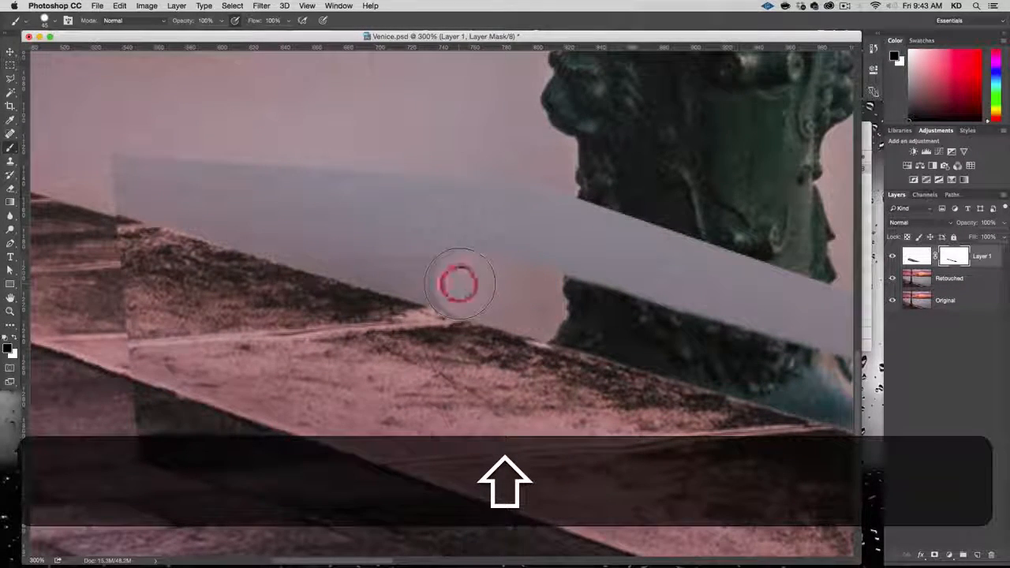
left_click(445, 275)
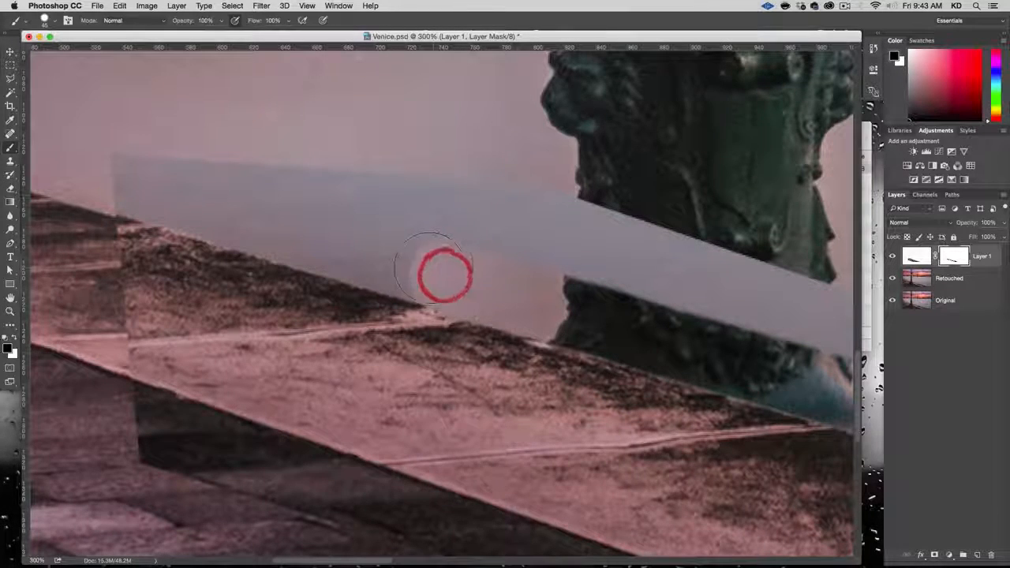
left_click(426, 270)
left_click(334, 241, "shift")
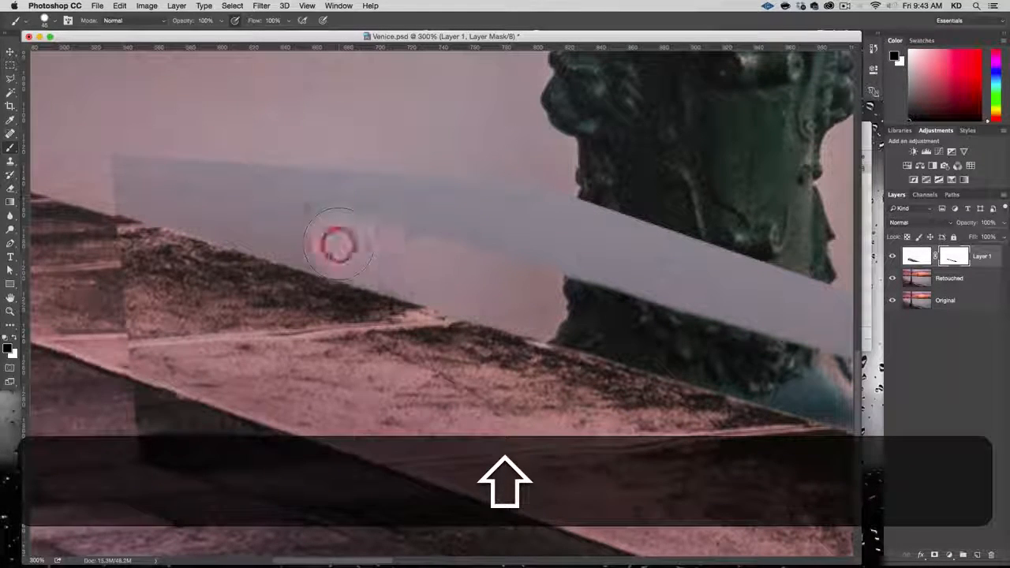
left_click(245, 213, "shift")
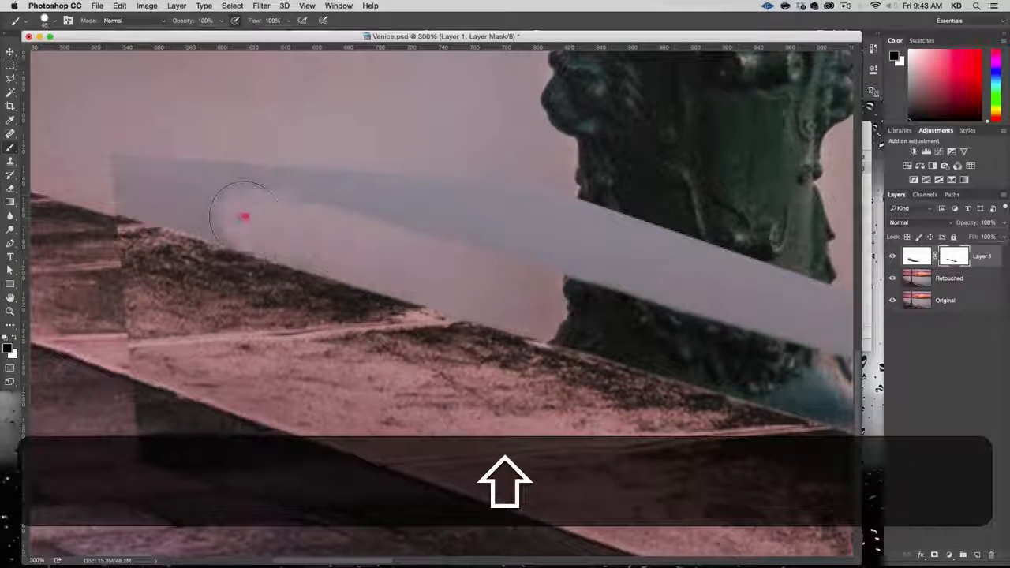
left_click(156, 181, "shift")
left_click(123, 180, "shift")
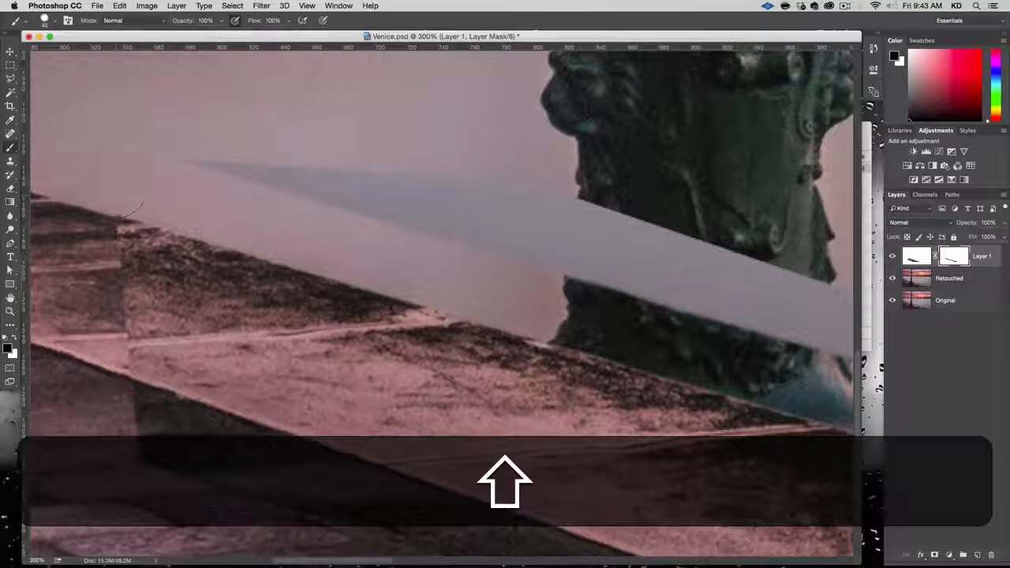
left_click(102, 177, "shift")
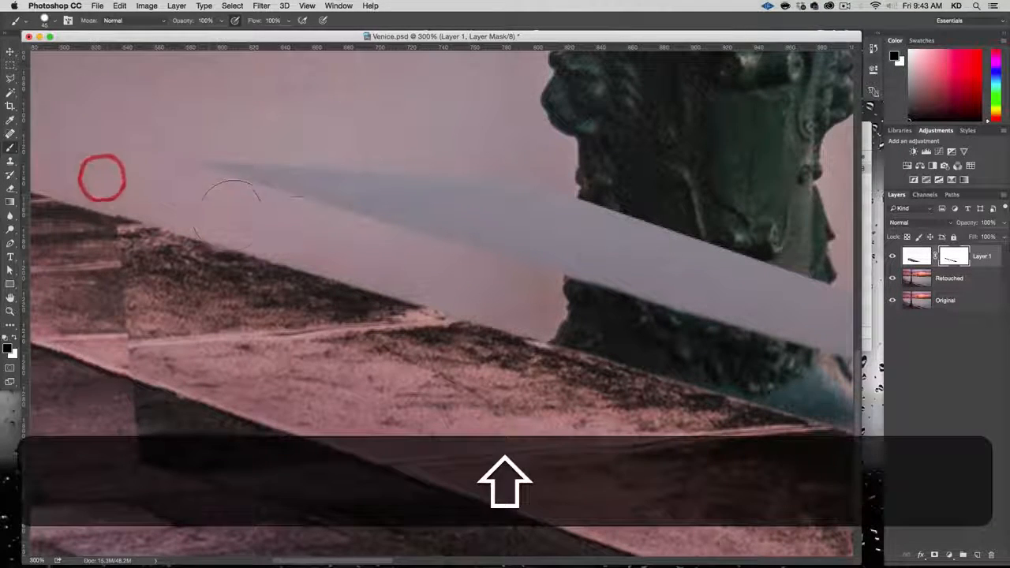
left_click(107, 179, "shift")
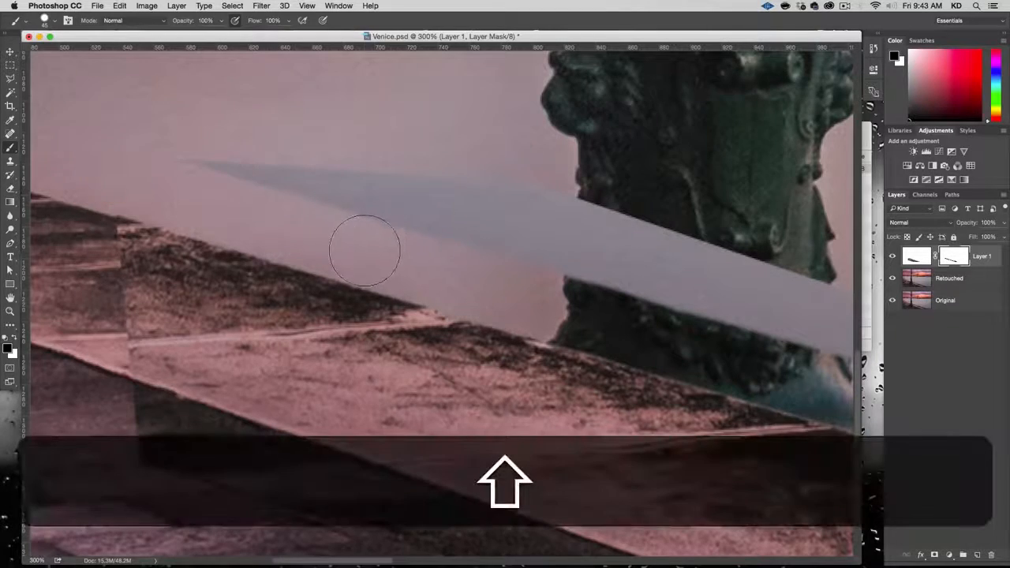
left_click(363, 251, "shift")
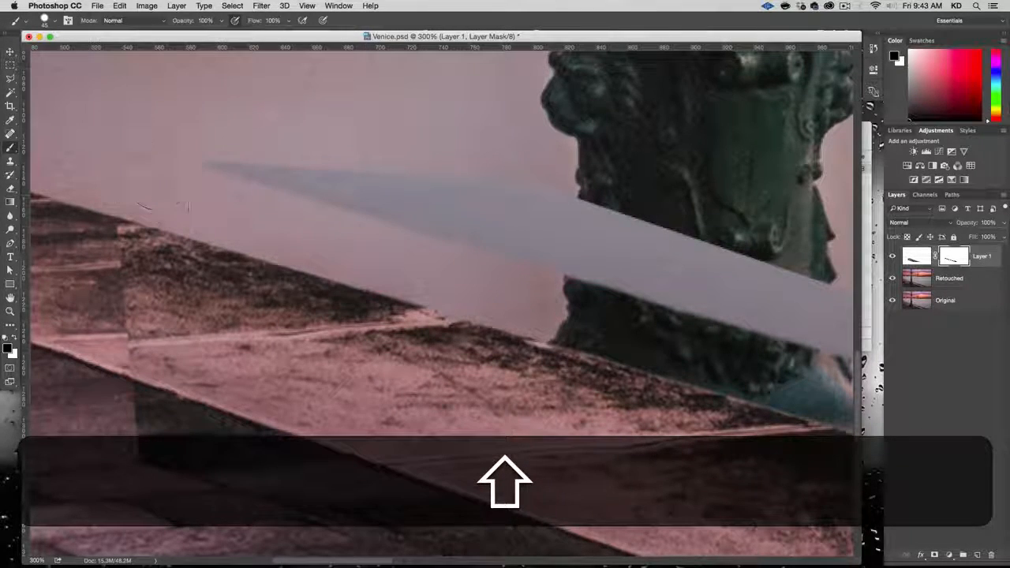
- Mask the copied dark paving below the curb's lower edge with straight strokes, starting from the copy's left end
key("space")
mouse_move(569, 360)
left_mouse_down()
mouse_move(564, 305)
mouse_move(592, 251)
left_mouse_up()
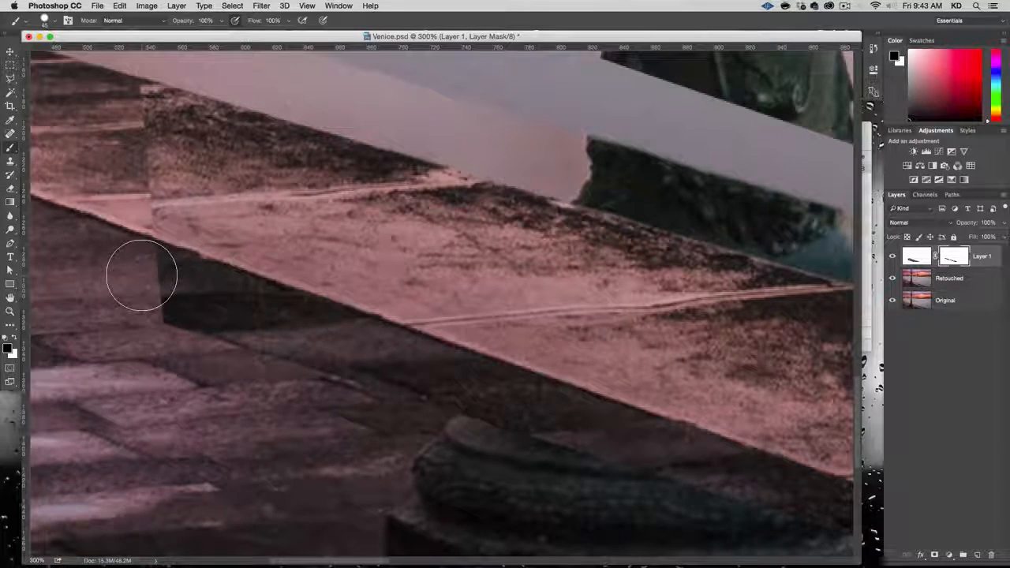
left_click(142, 274)
left_click(231, 306, "shift")
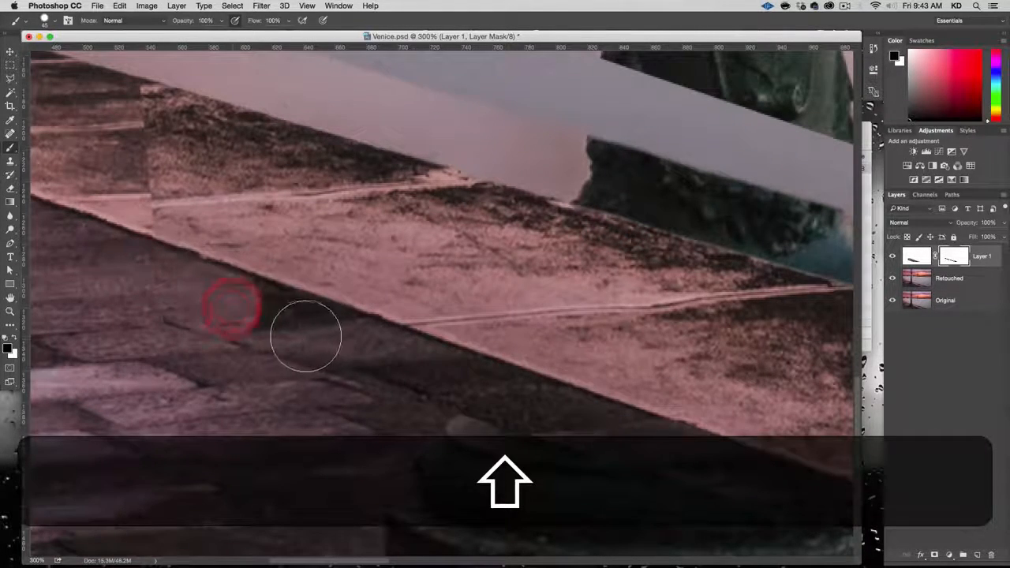
left_click(303, 324, "shift")
left_click(400, 367, "shift")
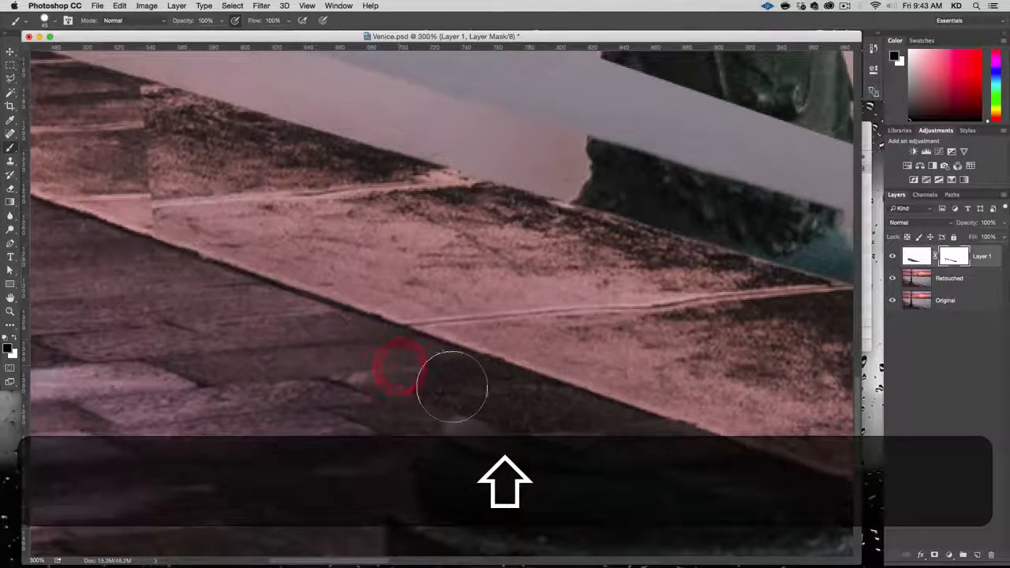
left_click(466, 388, "shift")
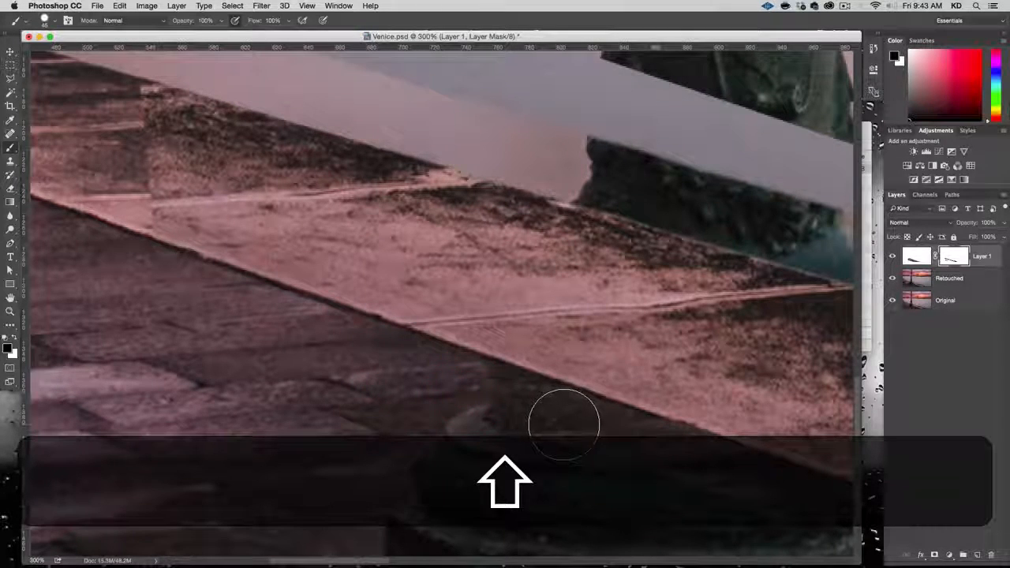
- Continue the straight mask strokes below the curb's lower edge across the full width of the lamp post base
left_click(570, 422, "shift")
left_click(619, 437, "shift")
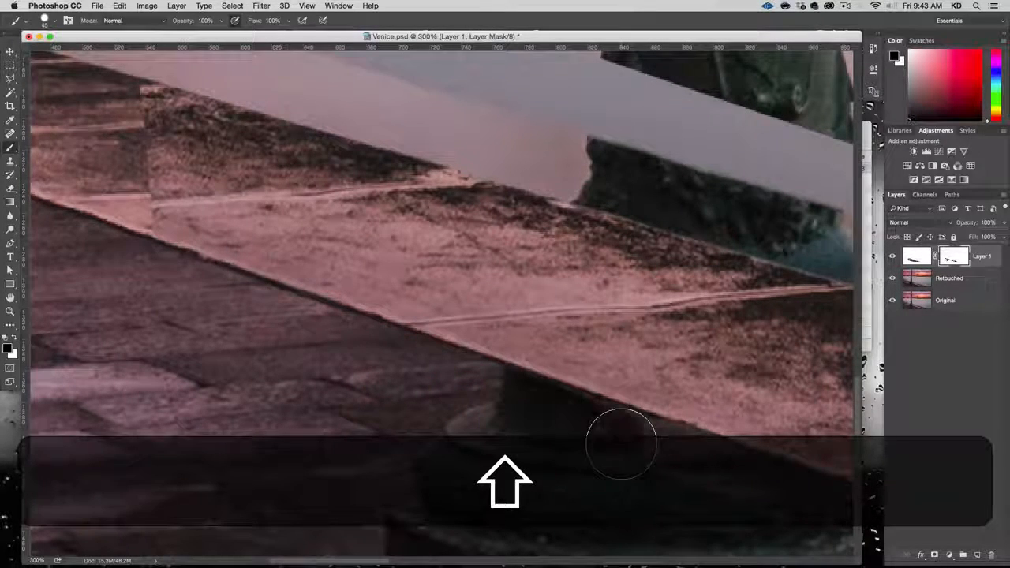
left_click(688, 463, "shift")
key("space")
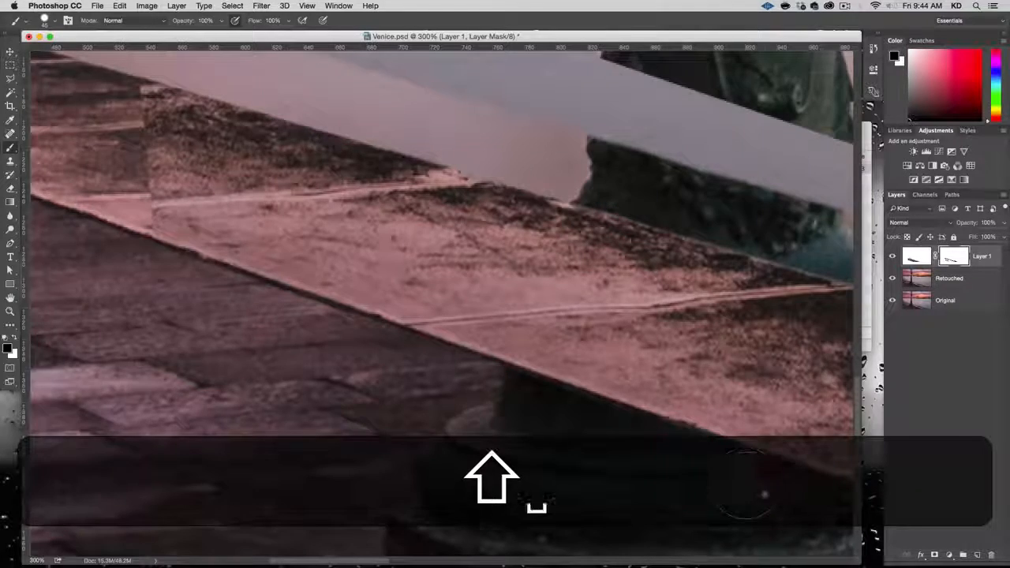
left_click_drag(760, 492, 365, 311)
left_click(447, 334, "shift")
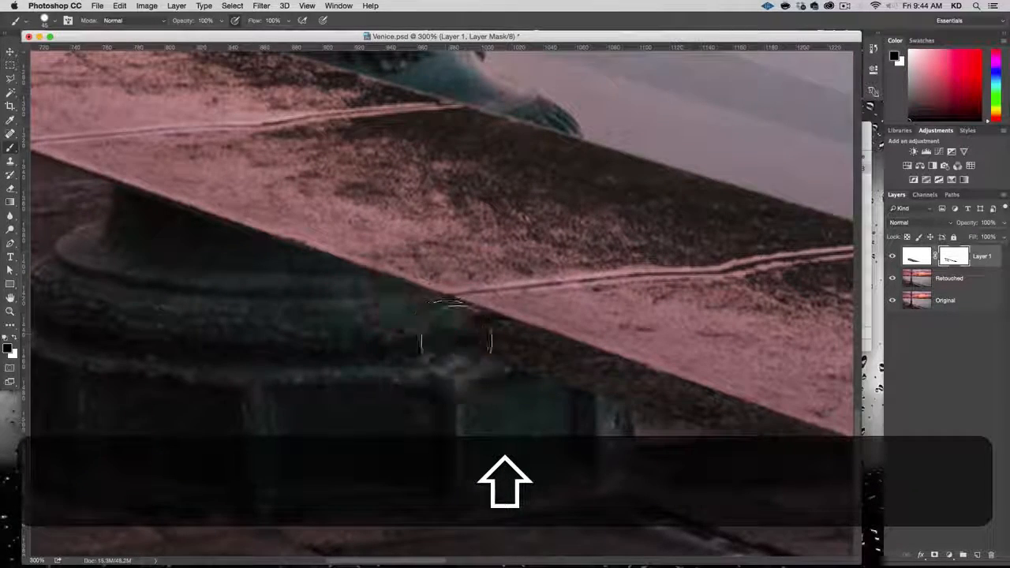
left_click(519, 360, "shift")
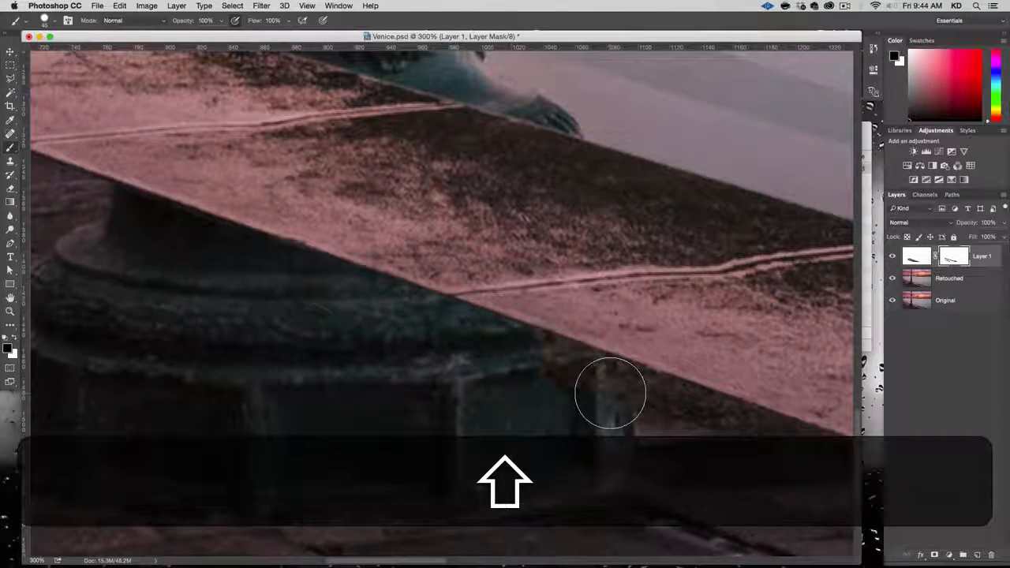
left_click(688, 410, "shift")
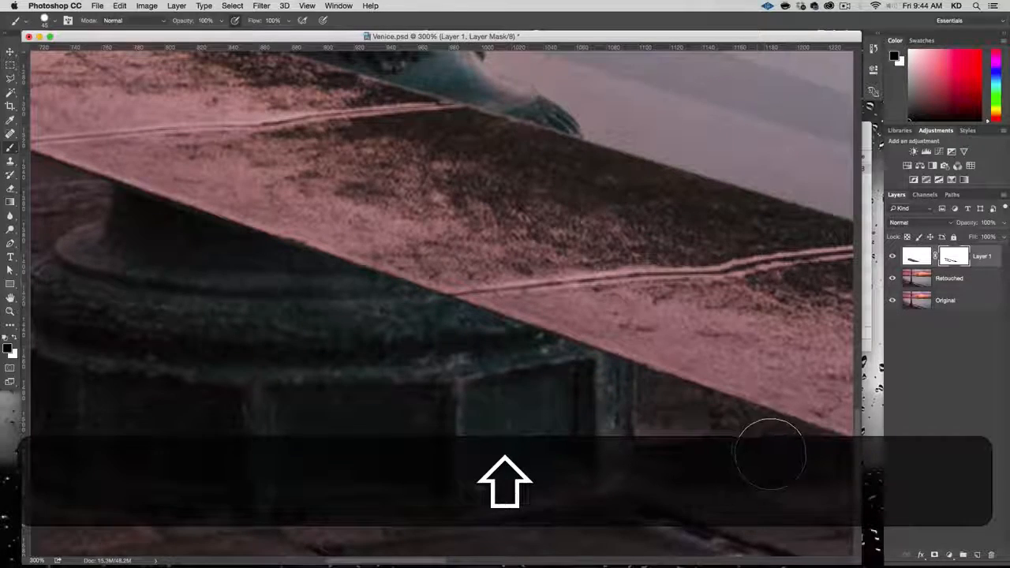
- Mask the remaining copied dark paving below the curb's lower edge, between the lamp post base and the right end of the copy
key("space")
left_click_drag(480, 348, 84, 248)
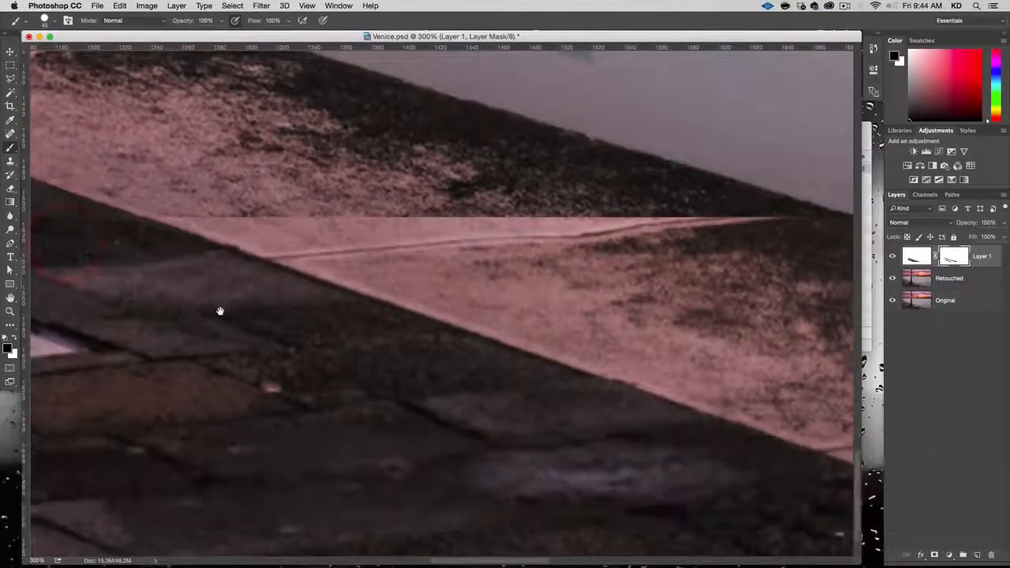
left_click_drag(218, 309, 456, 362)
left_click(334, 282, "shift")
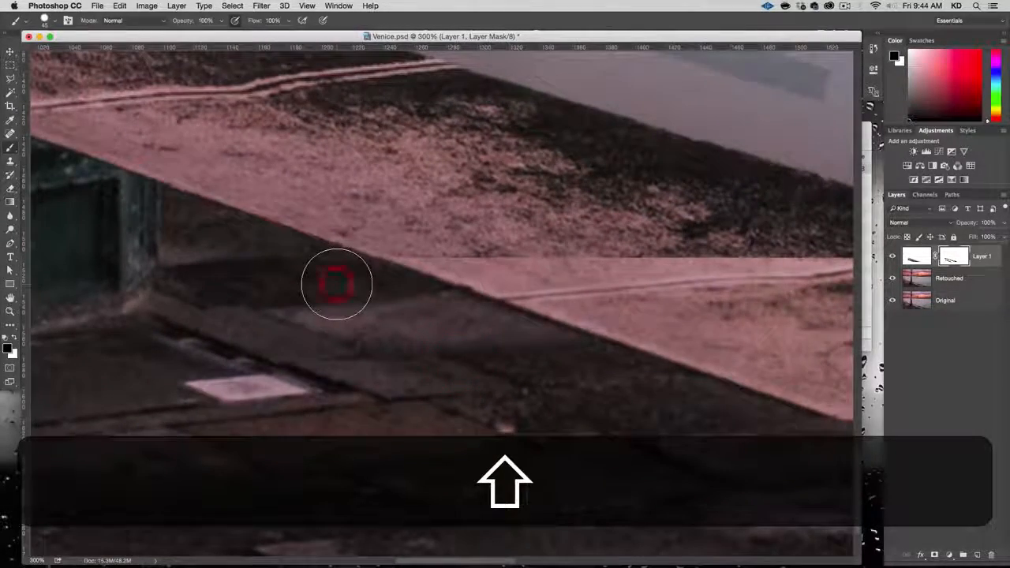
left_click(391, 302, "shift")
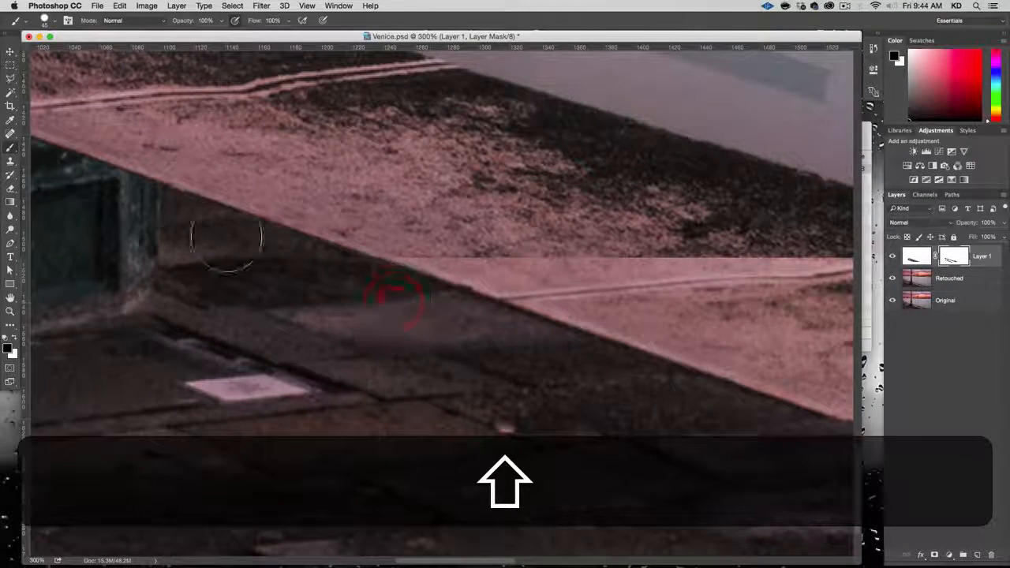
left_click(183, 230, "shift")
left_click_drag(448, 307, 377, 349)
mouse_move(378, 254)
left_mouse_down()
mouse_move(634, 261)
mouse_move(297, 228)
left_mouse_up()
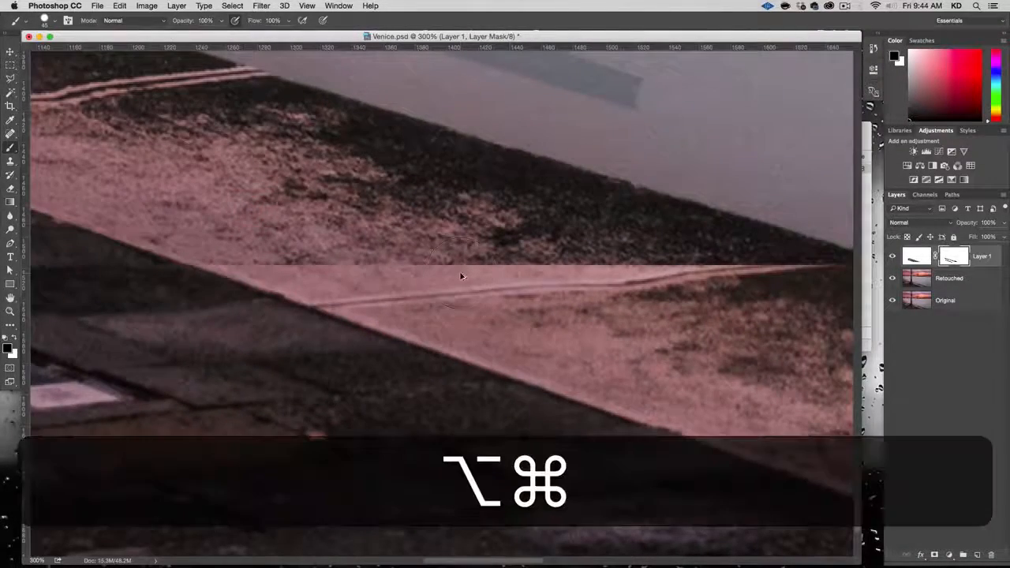
- Mask the leftover strip of copied water above the curb with two long straight strokes, including where it crosses the lamp post
key("alt+super+minus")
key("alt+super+minus")
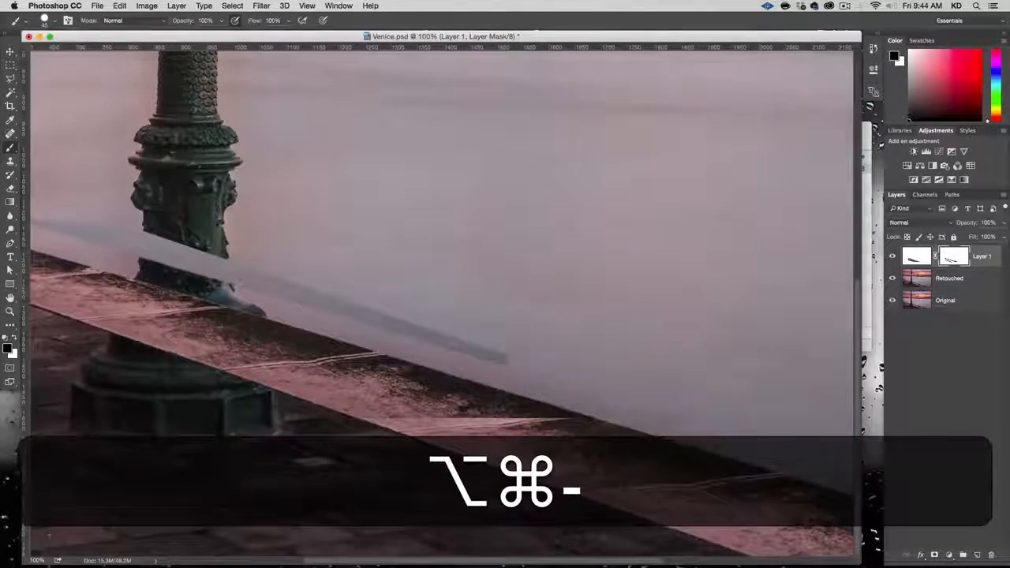
left_click_drag(476, 388, 574, 420)
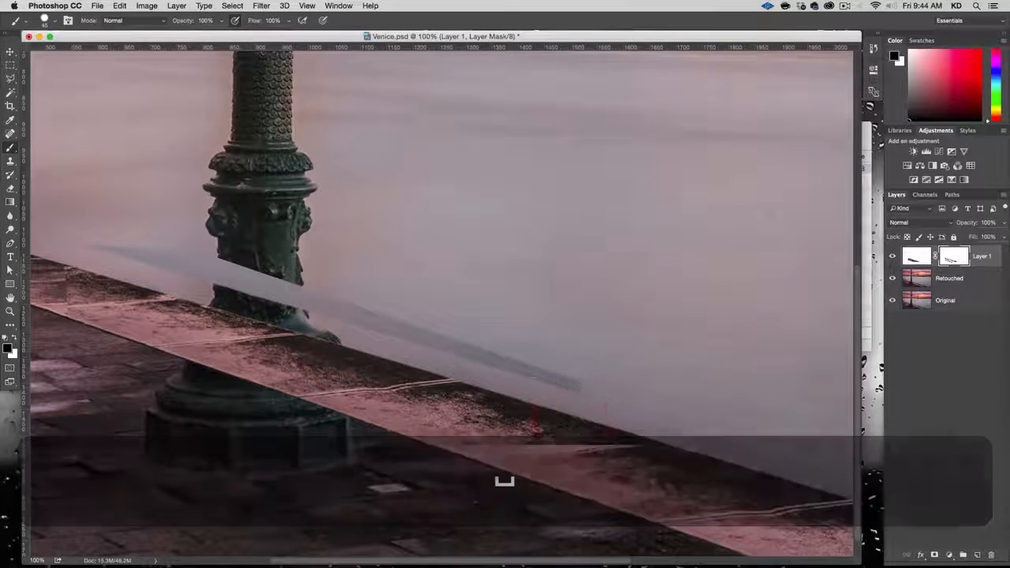
left_click(602, 395)
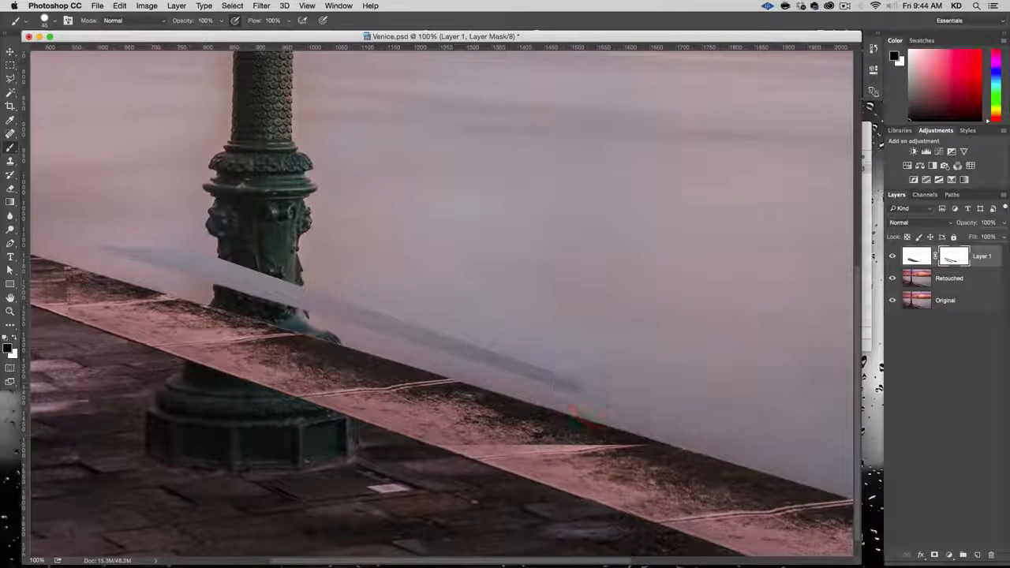
left_click(580, 387)
left_click(67, 243, "shift")
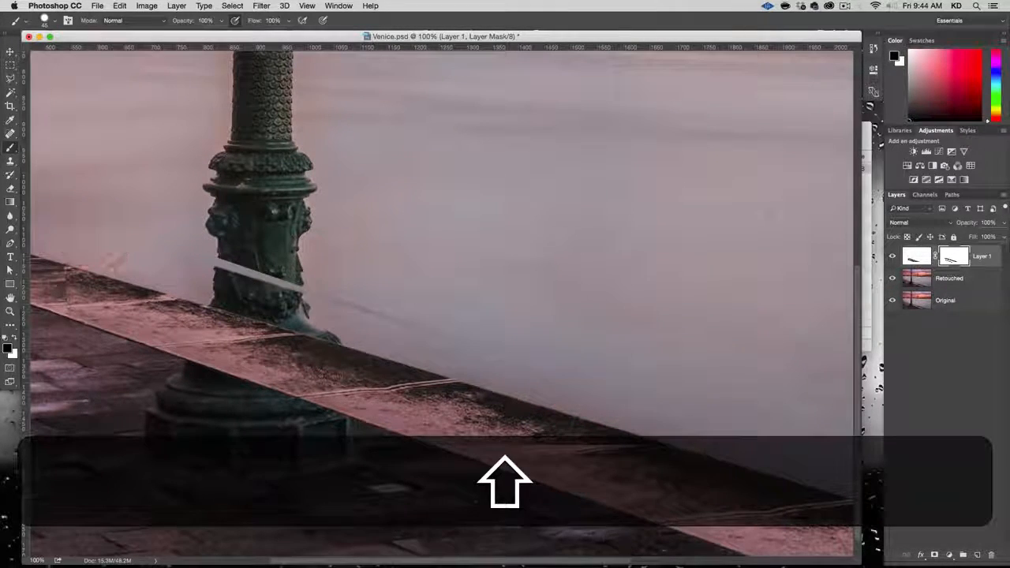
left_click(217, 257)
left_click(512, 359, "shift")
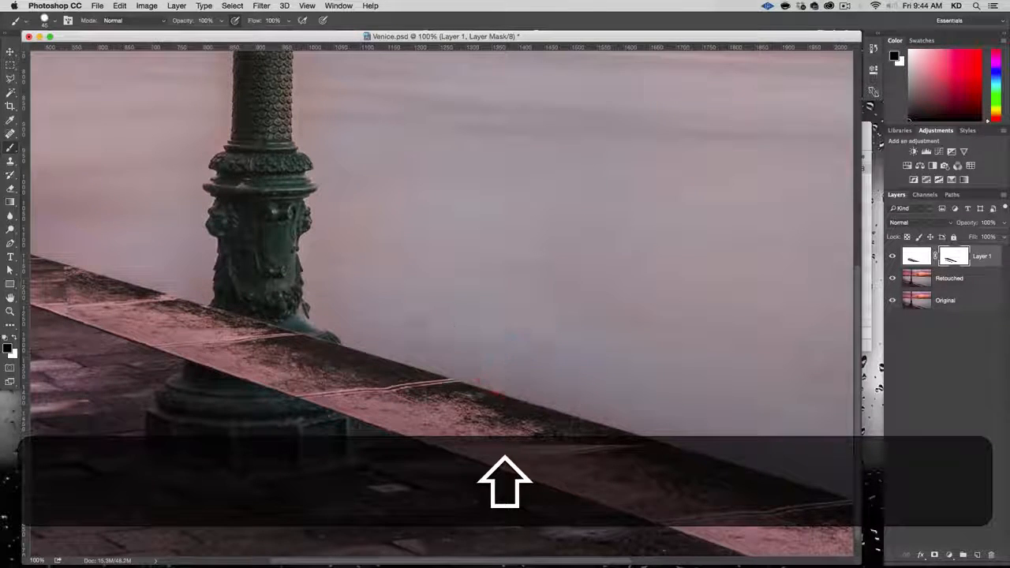
- Hide the Retouched and Original layers to examine the masked curb copy on its own, and show both layers again
left_click_drag(393, 286, 499, 259)
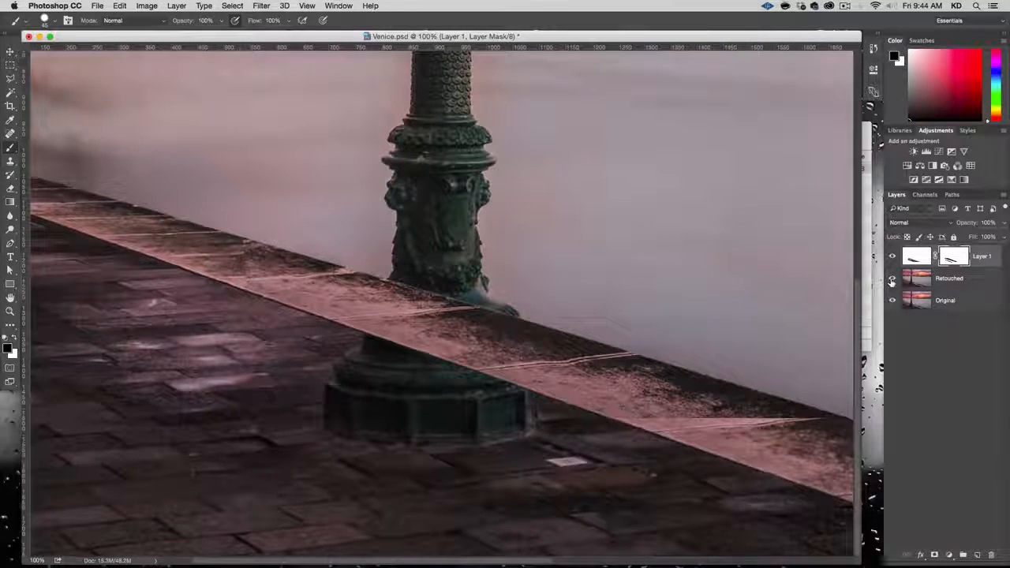
left_click_drag(892, 280, 892, 301)
mouse_move(210, 320)
left_mouse_down()
mouse_move(271, 327)
mouse_move(394, 375)
left_mouse_up()
left_click_drag(434, 368, 341, 365)
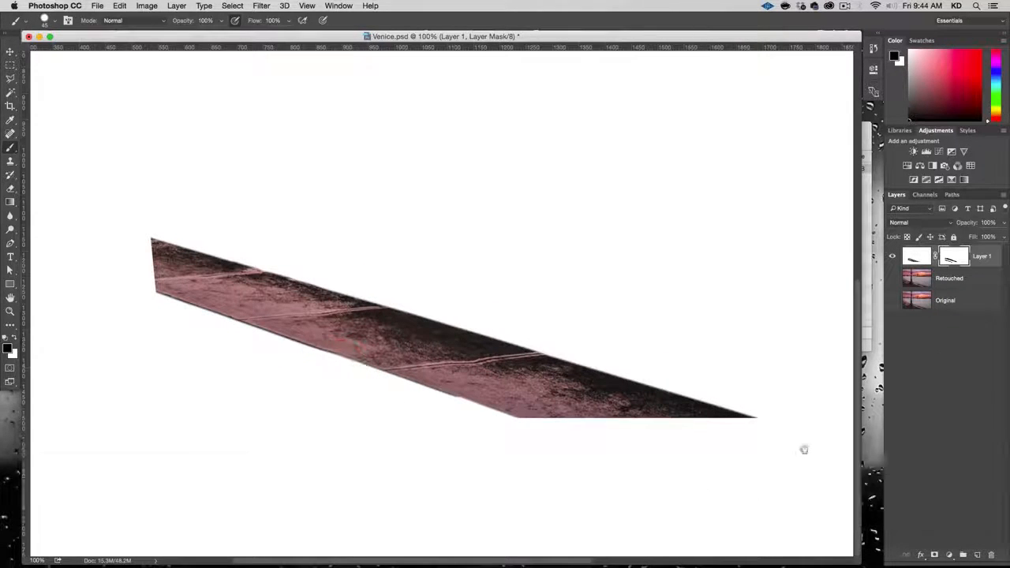
left_click_drag(892, 279, 893, 300)
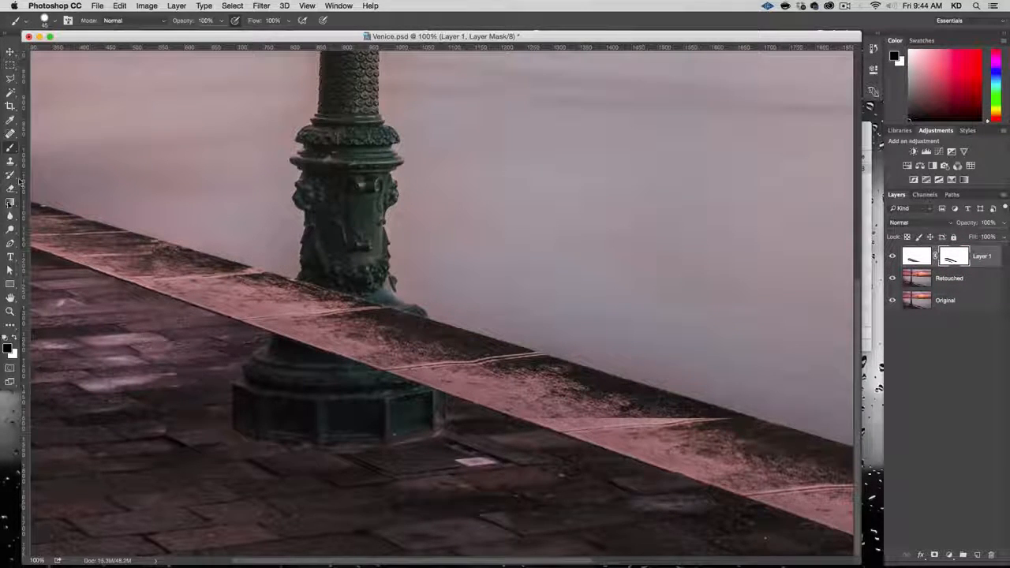
- Set up the Gradient tool with the foreground-to-transparent gradient for the layer mask
key("g")
left_click(78, 21)
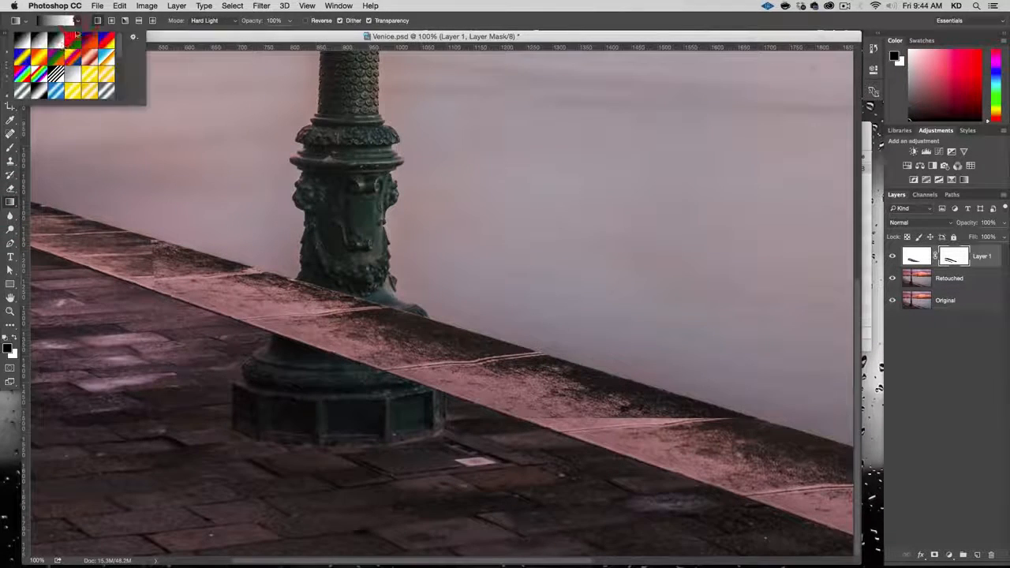
left_click(75, 43)
left_click(38, 49)
left_click(57, 43)
left_click(78, 20)
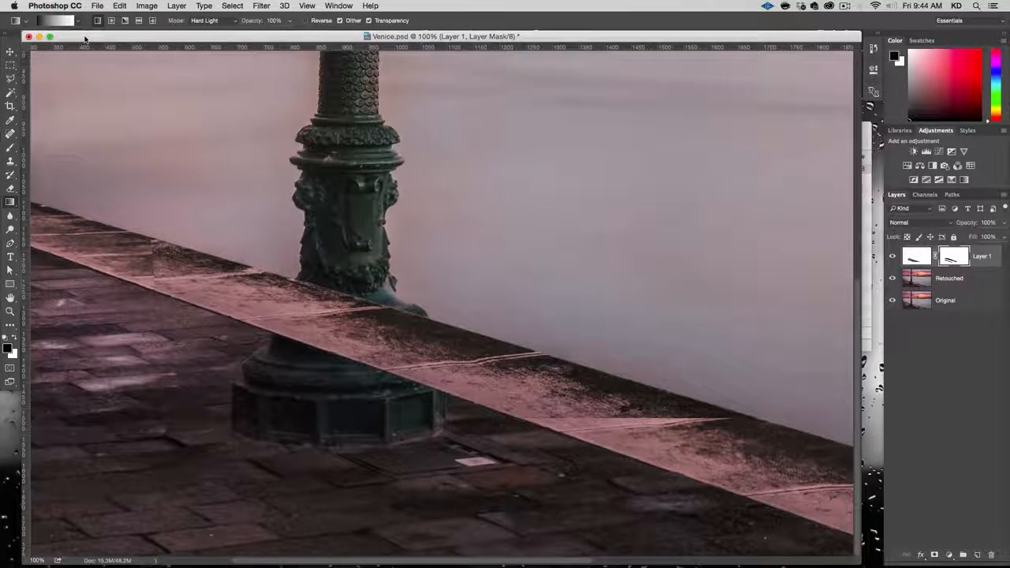
- Set the transparency grid size to Medium in the preferences and check it by briefly hiding the Retouched and Original layers
key("super+k")
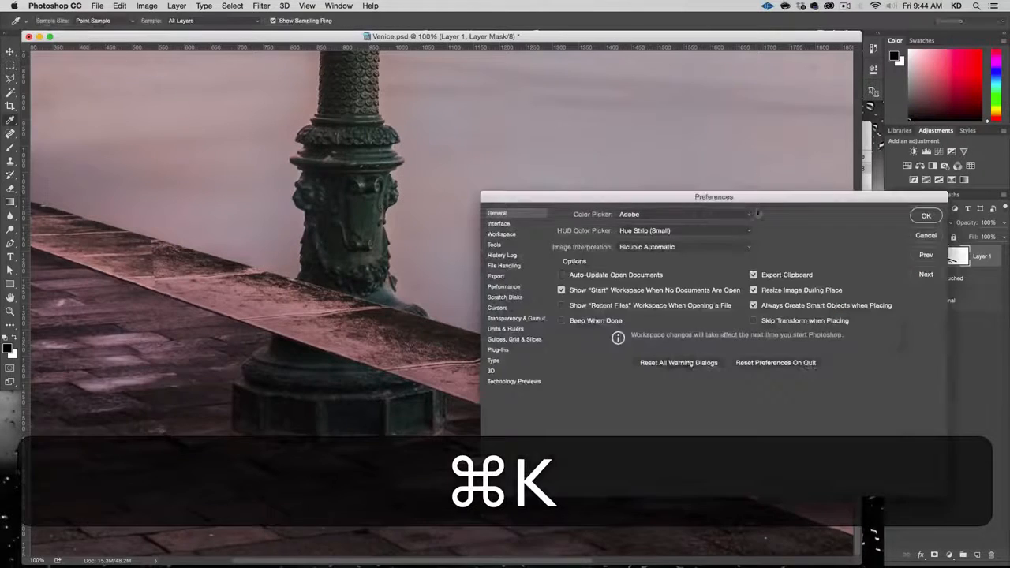
left_click(535, 319)
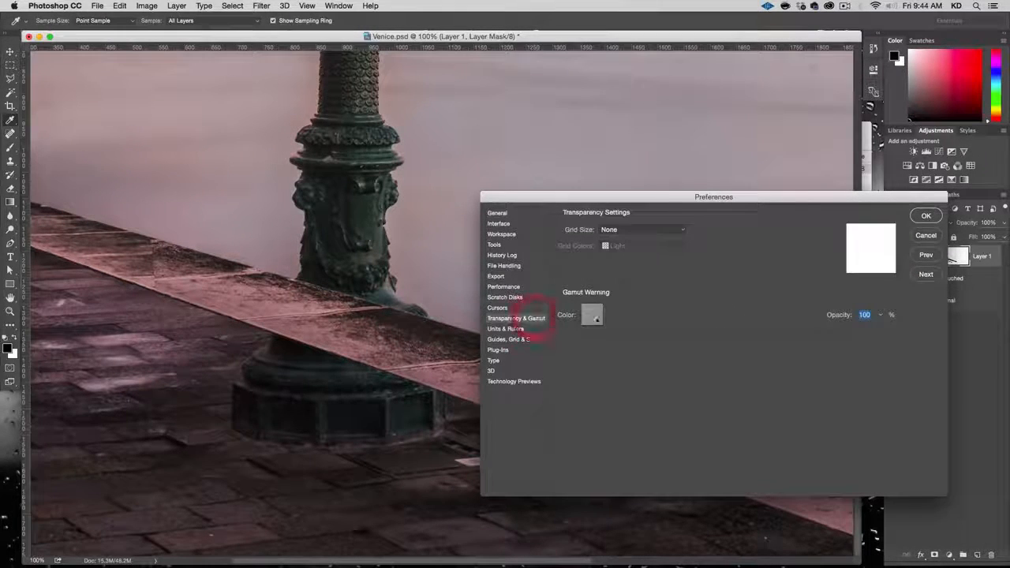
left_click(657, 231)
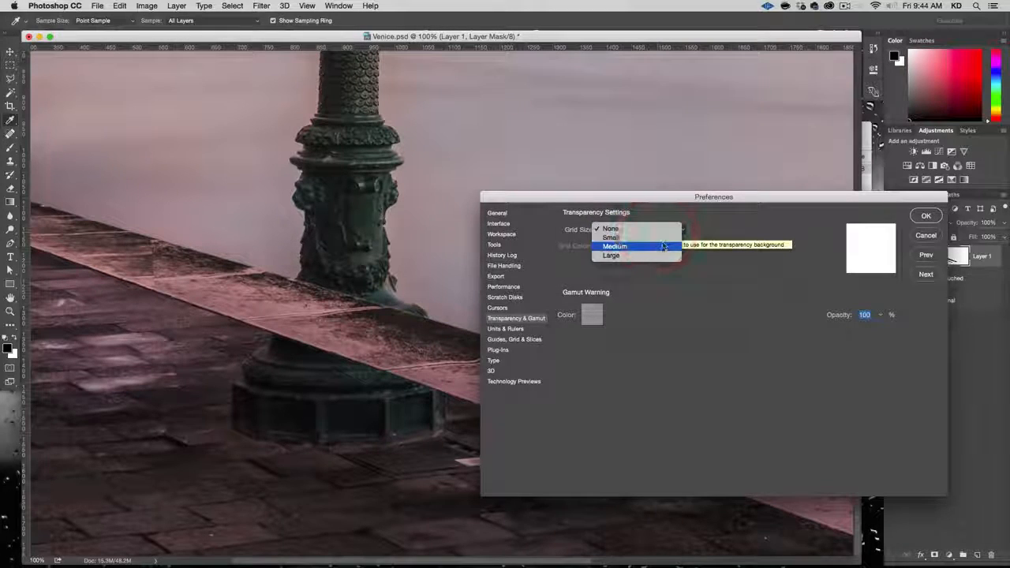
left_click(664, 247)
left_click(928, 217)
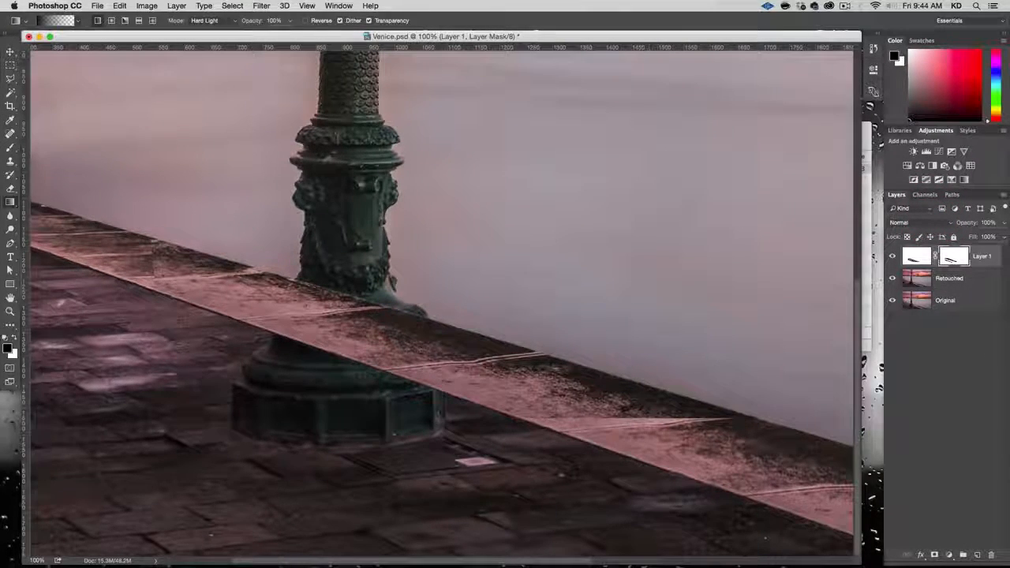
left_click(899, 304)
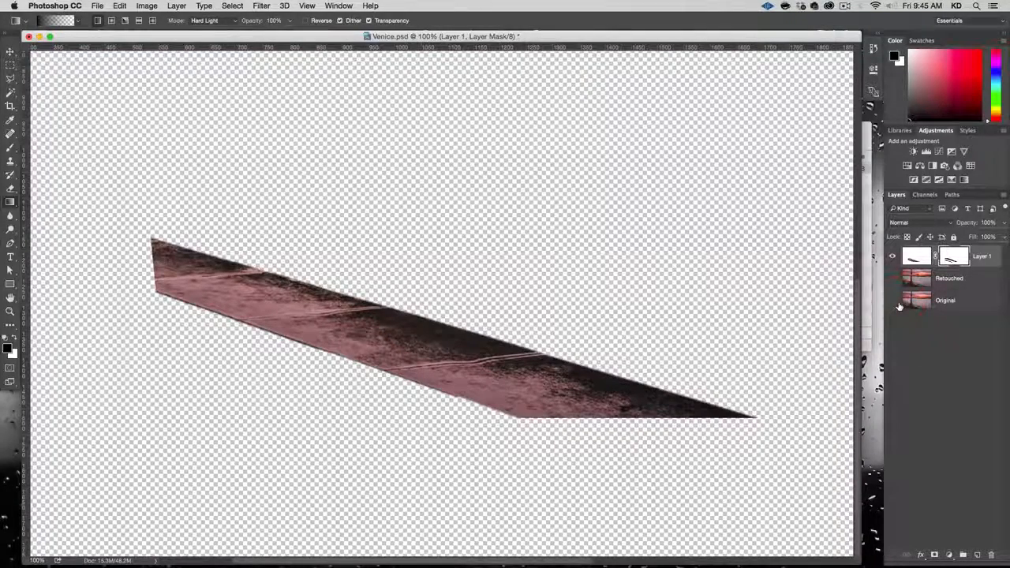
left_click(893, 280)
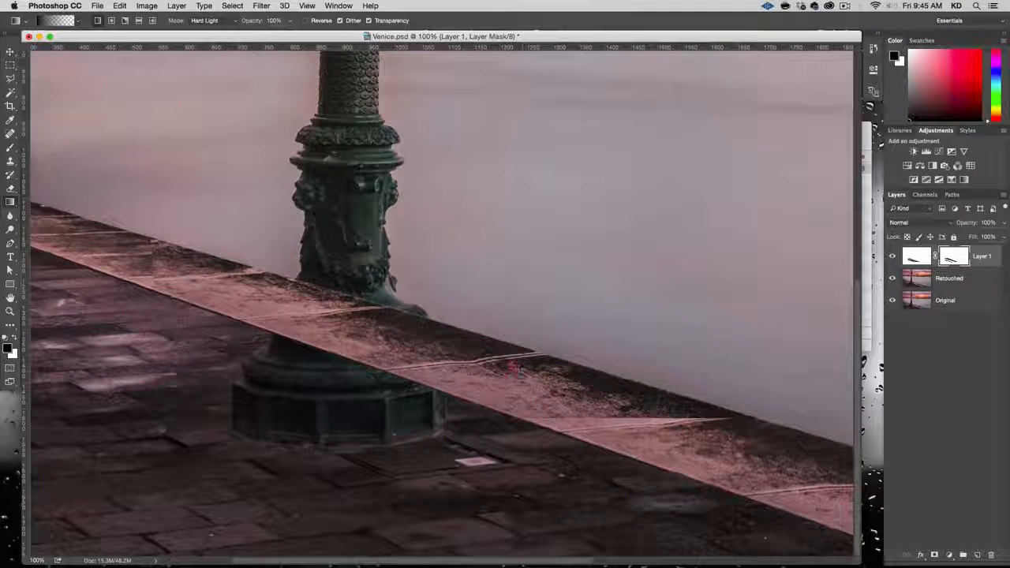
- Blend the copy's right end into the original curb with a short mask gradient near the stone joint, undoing the first try and redrawing it
left_click_drag(525, 378, 508, 365)
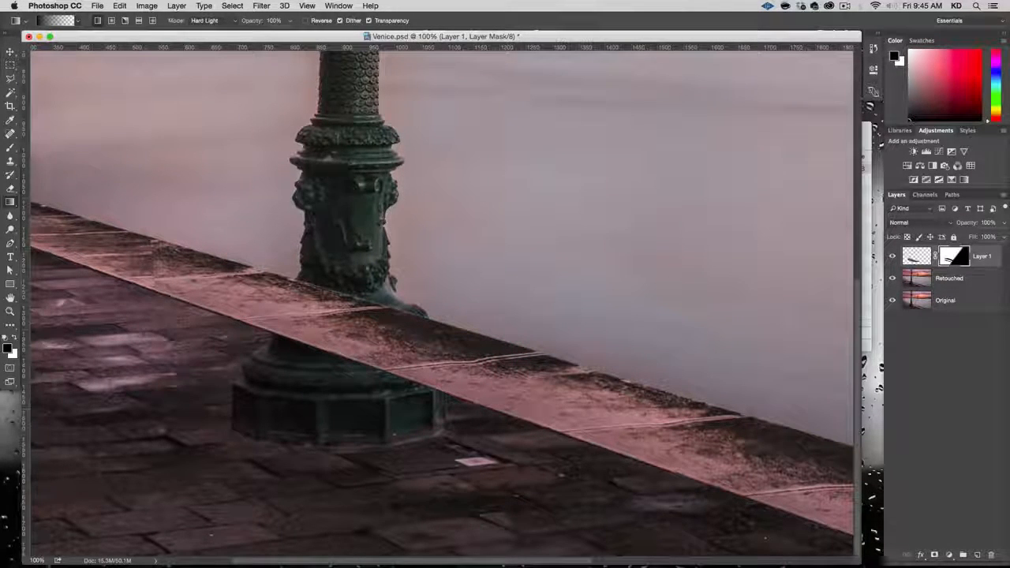
key("super+z")
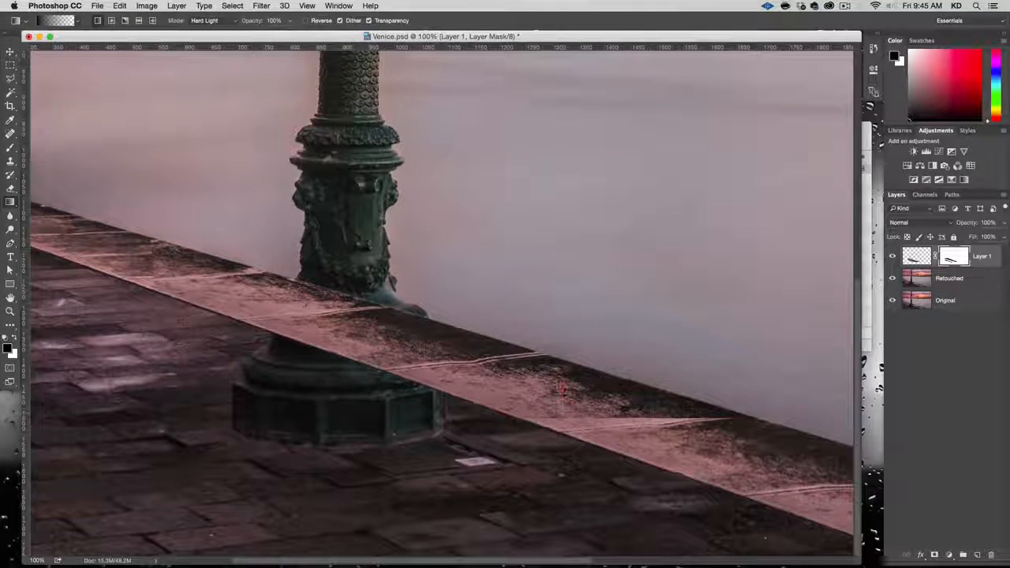
left_click_drag(562, 388, 543, 363)
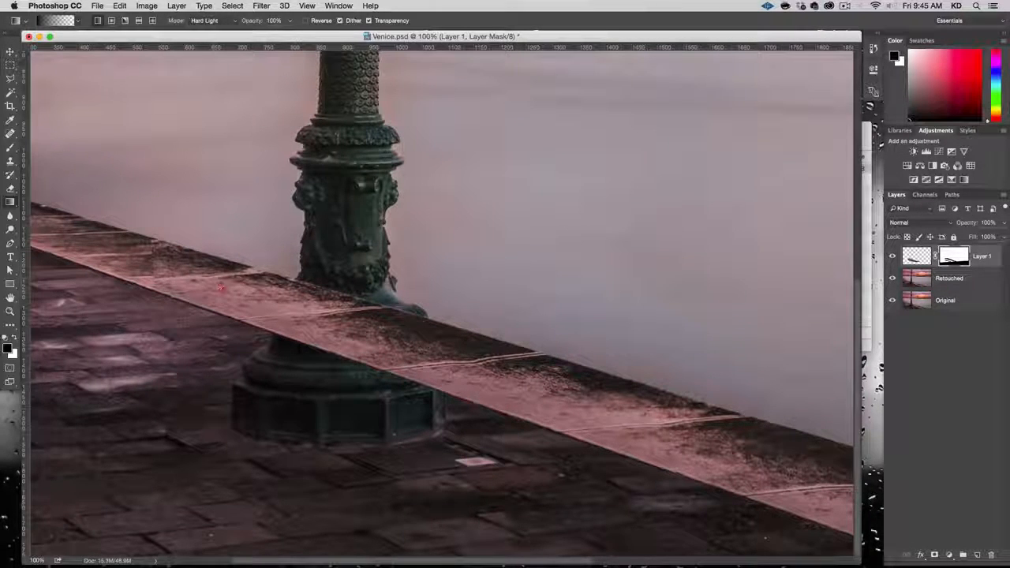
- Fade the copy's left end into the original curb with a very short mask gradient, undoing the first try and redrawing it
left_click_drag(229, 294, 227, 276)
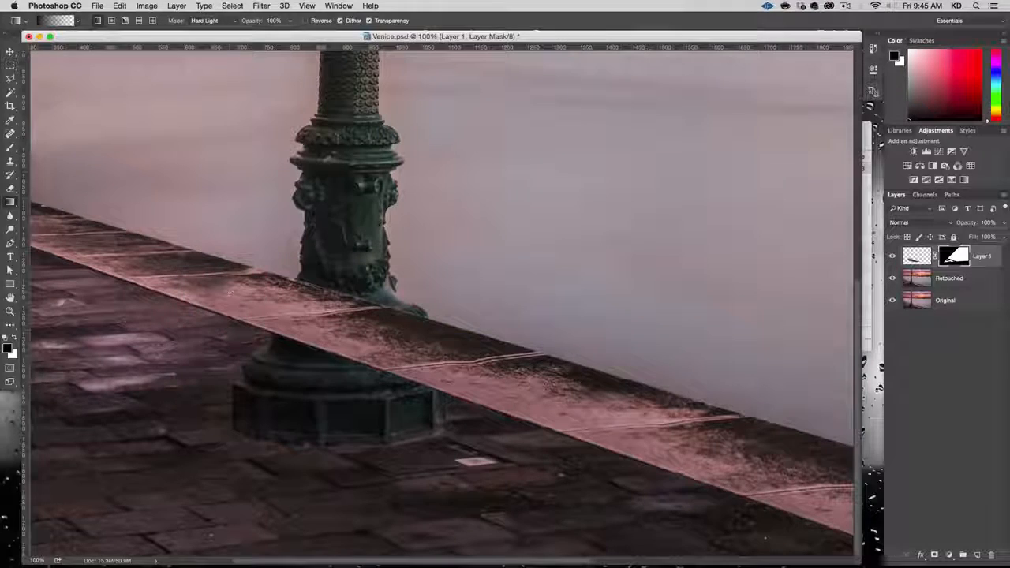
key("super+z")
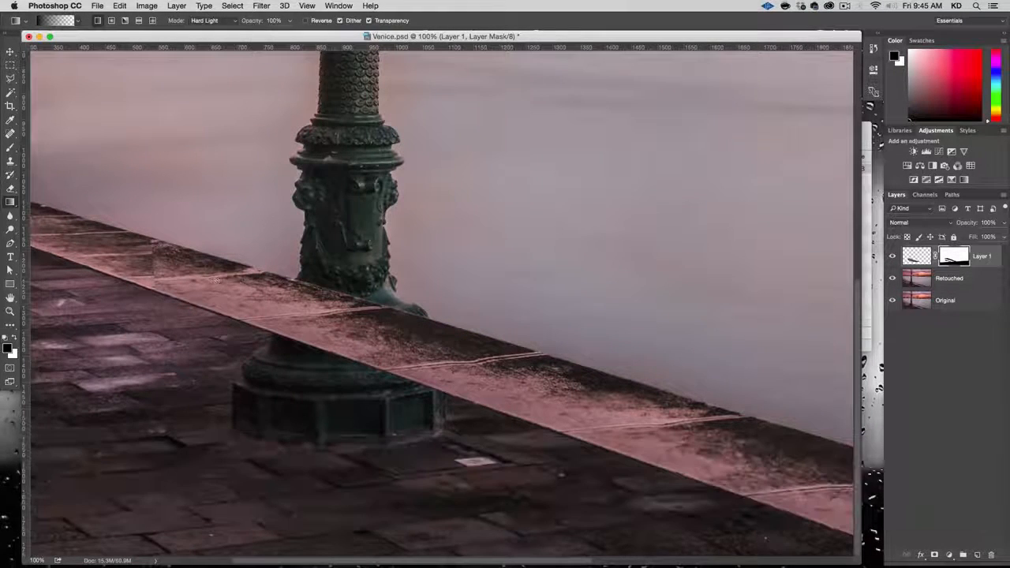
left_click_drag(241, 298, 240, 296)
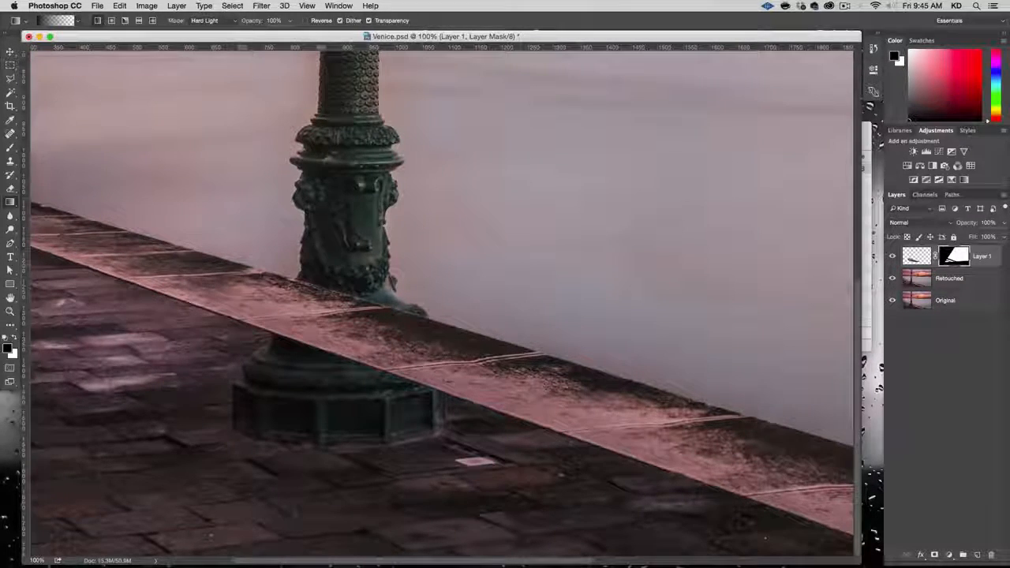
left_click(845, 6)
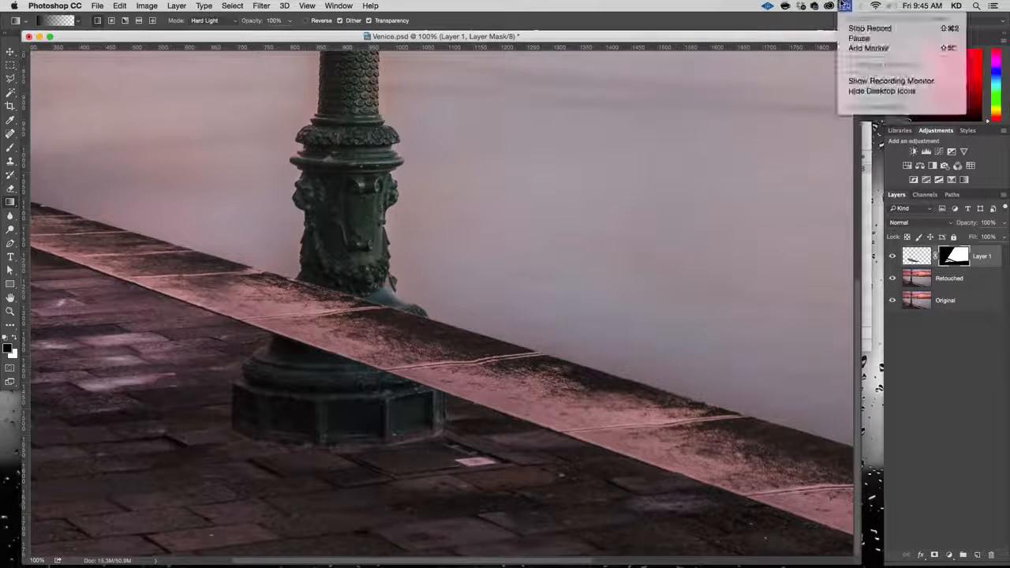
left_click(873, 38)
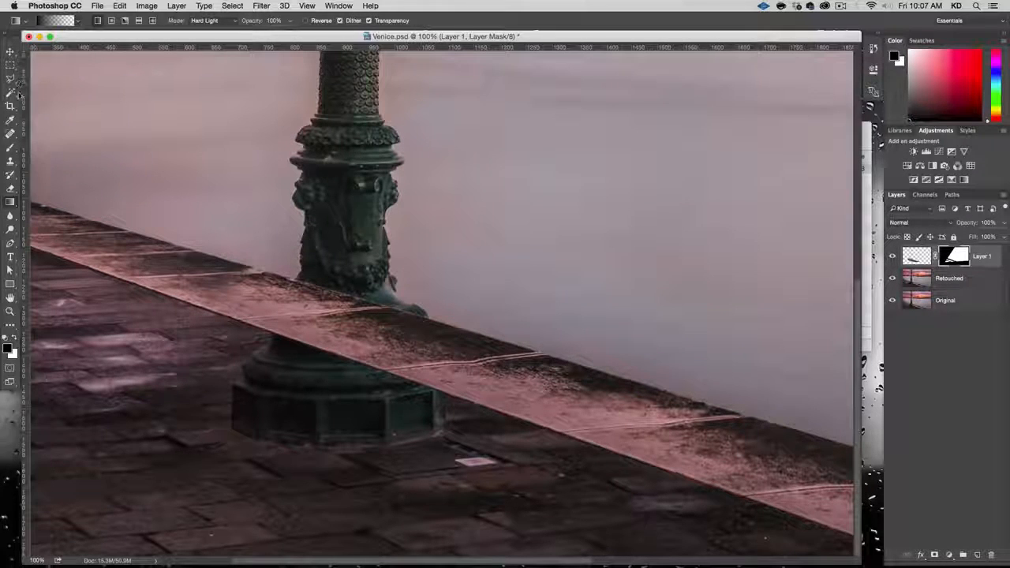
- Switch to the Brush tool and lower the brush hardness to 37%
key("b")
right_click(239, 168)
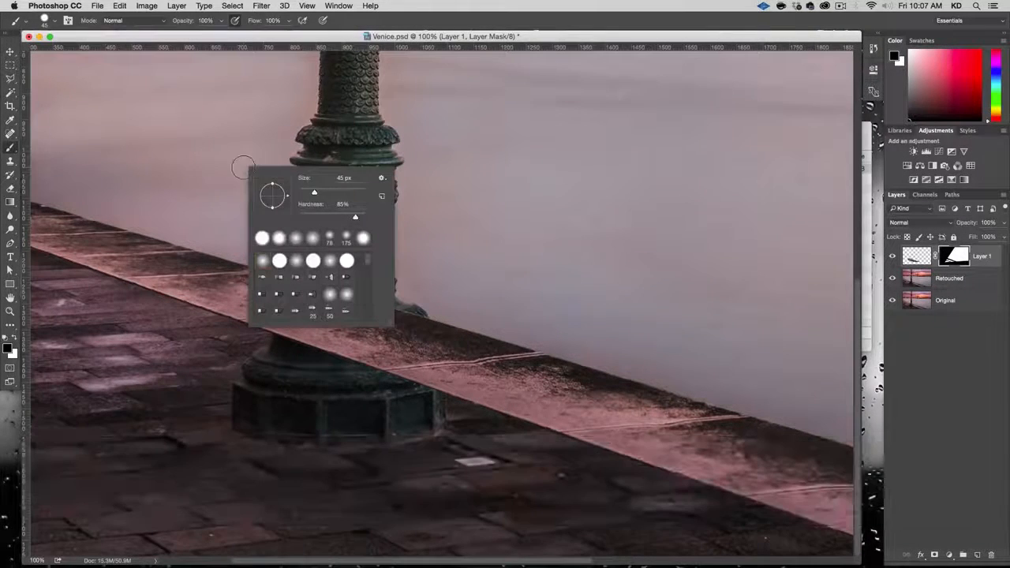
left_click_drag(338, 218, 324, 213)
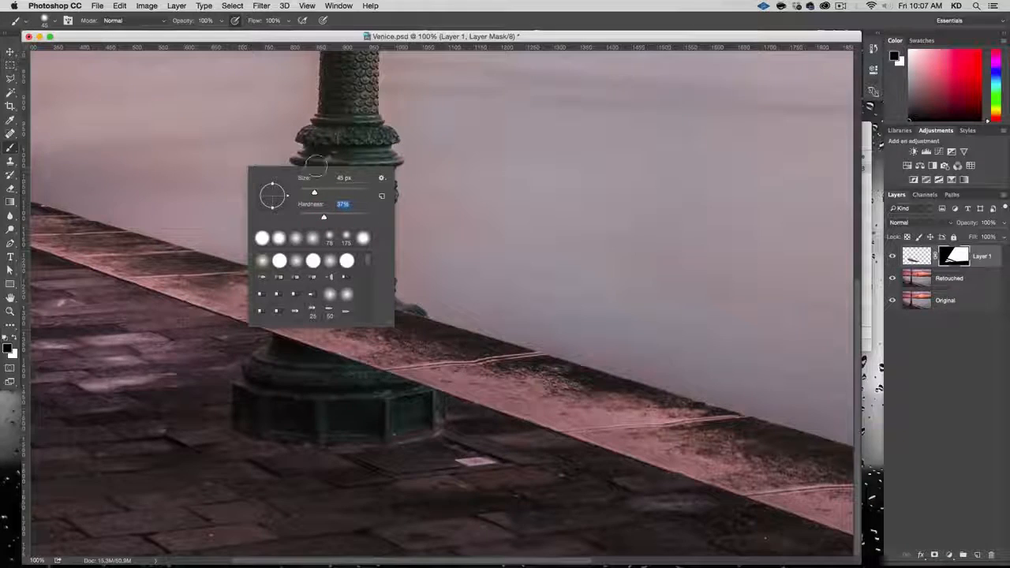
- Try painting the mask at the left end of the curb copy with the soft brush and undo the strokes
key("Return")
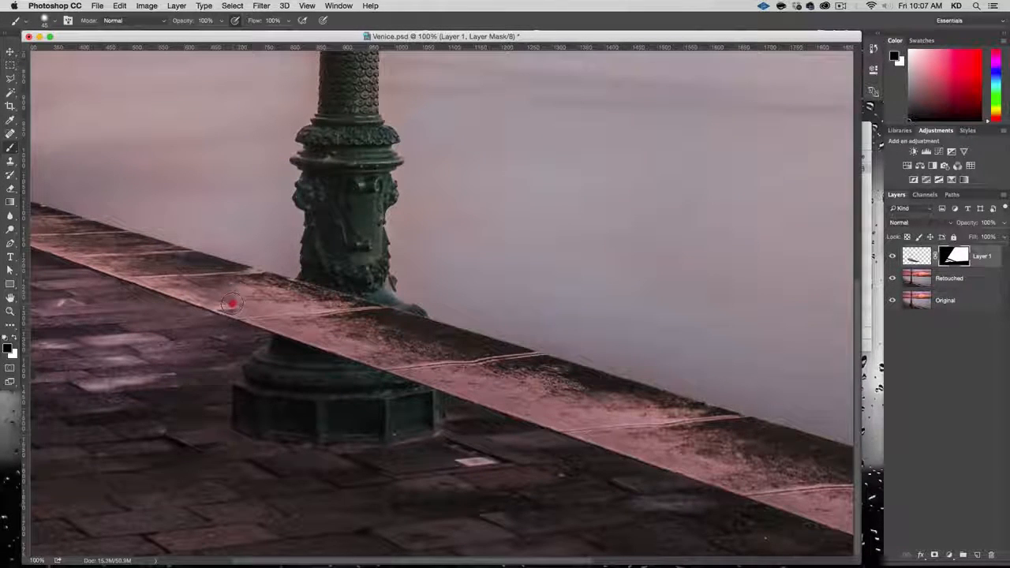
key("super+z")
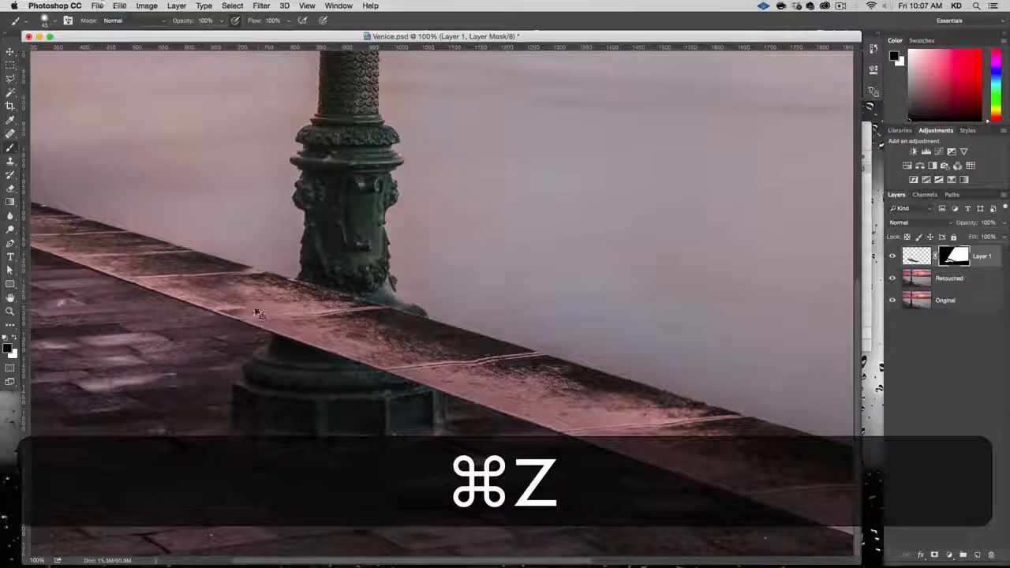
mouse_move(232, 284)
left_mouse_down()
mouse_move(263, 277)
mouse_move(200, 292)
left_mouse_up()
key("super+z")
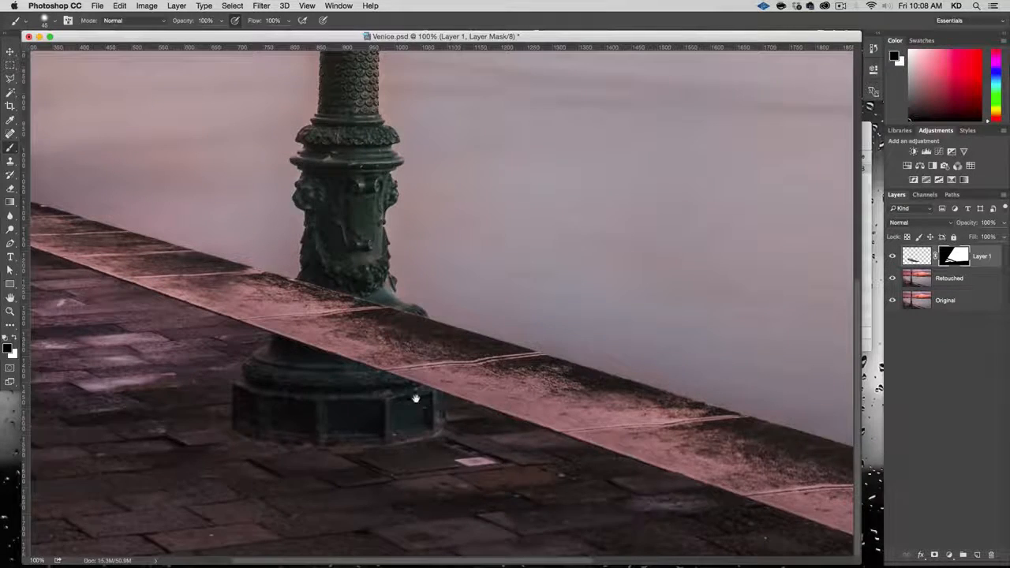
- Hide Layer 1, add a new empty layer directly above Retouched, and switch to the Clone Stamp tool
key("space")
mouse_move(415, 397)
left_mouse_down()
mouse_move(523, 327)
mouse_move(557, 268)
left_mouse_up()
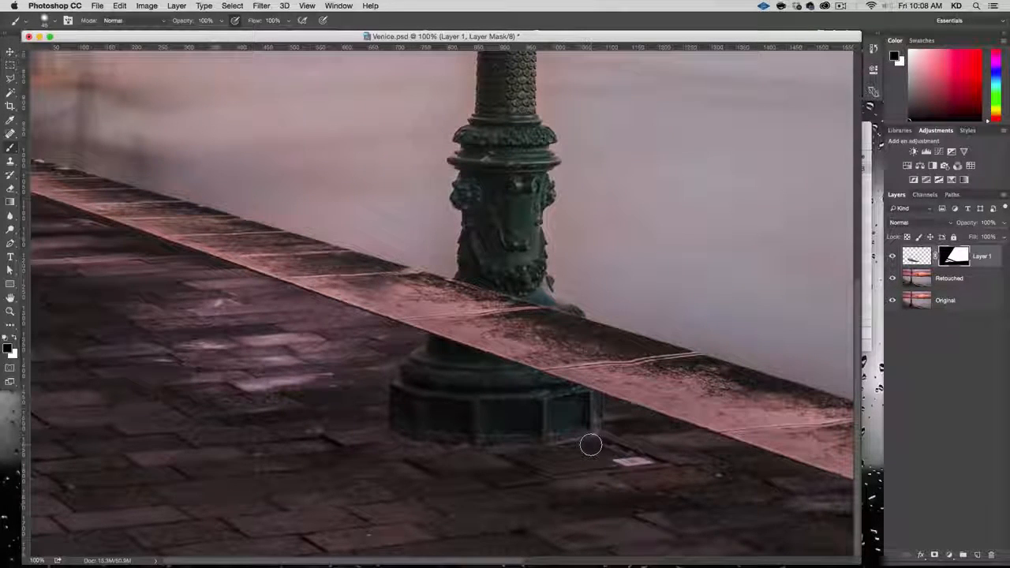
left_click(957, 281)
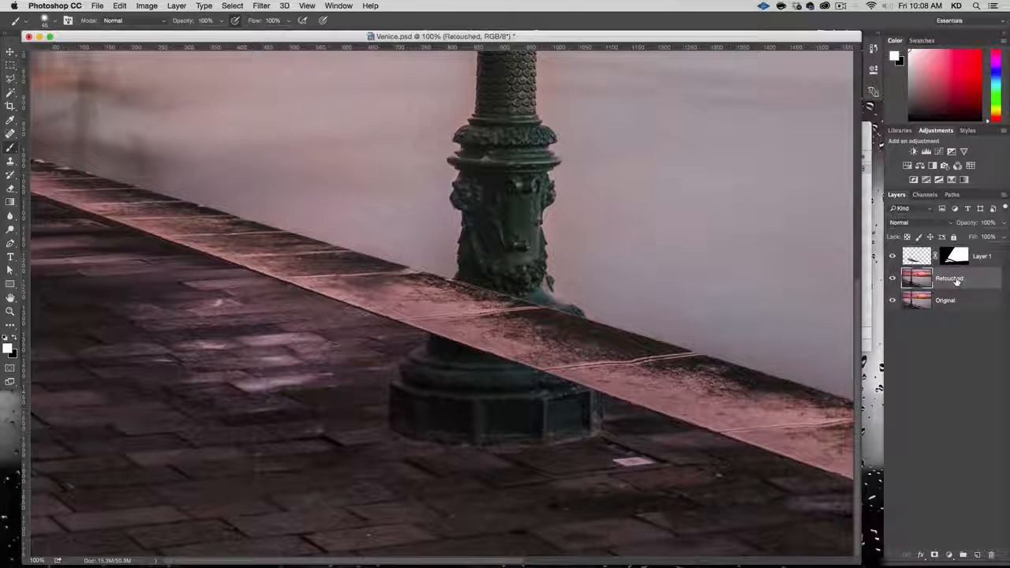
left_click(892, 256)
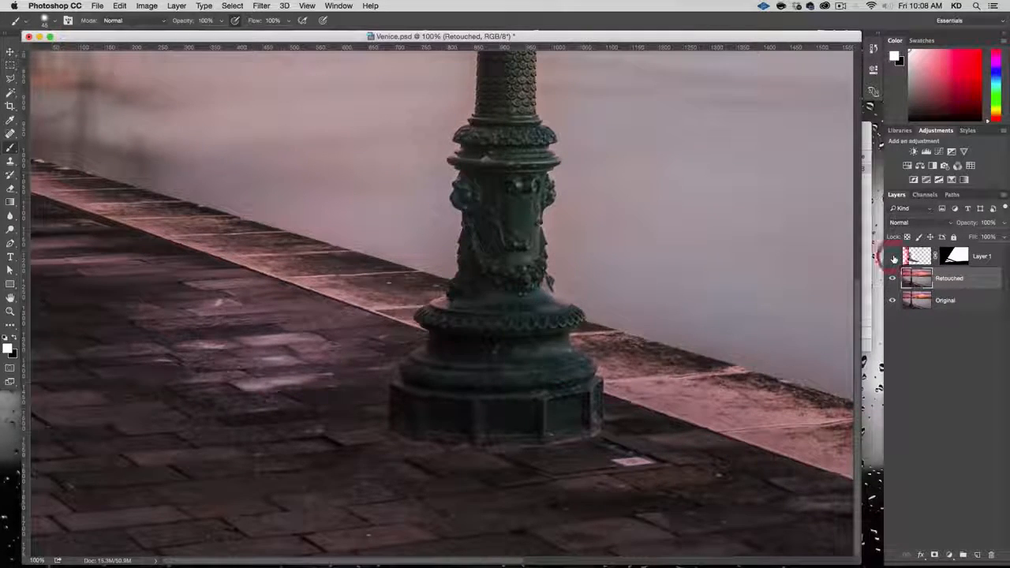
left_click(977, 554)
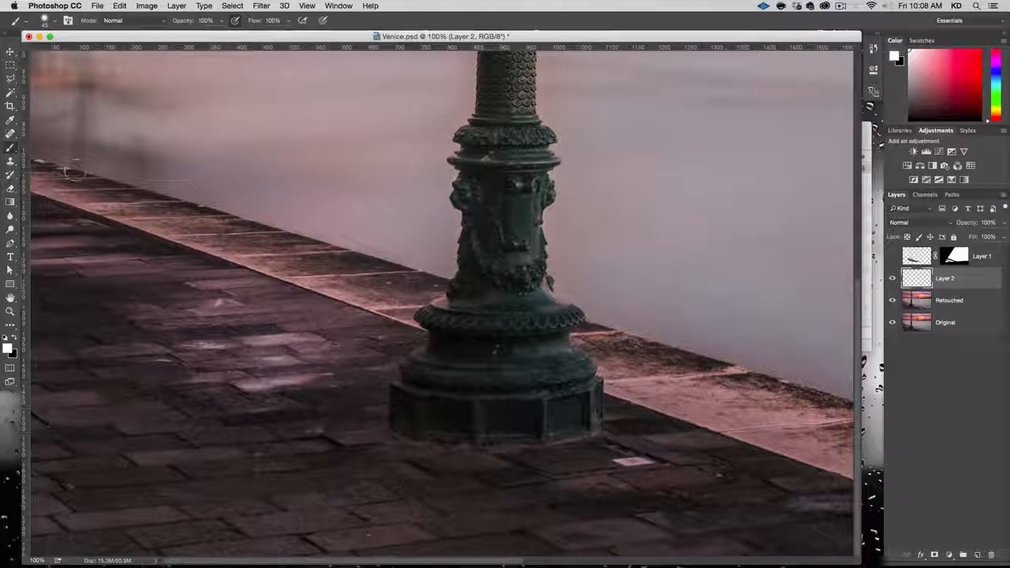
left_click(12, 162)
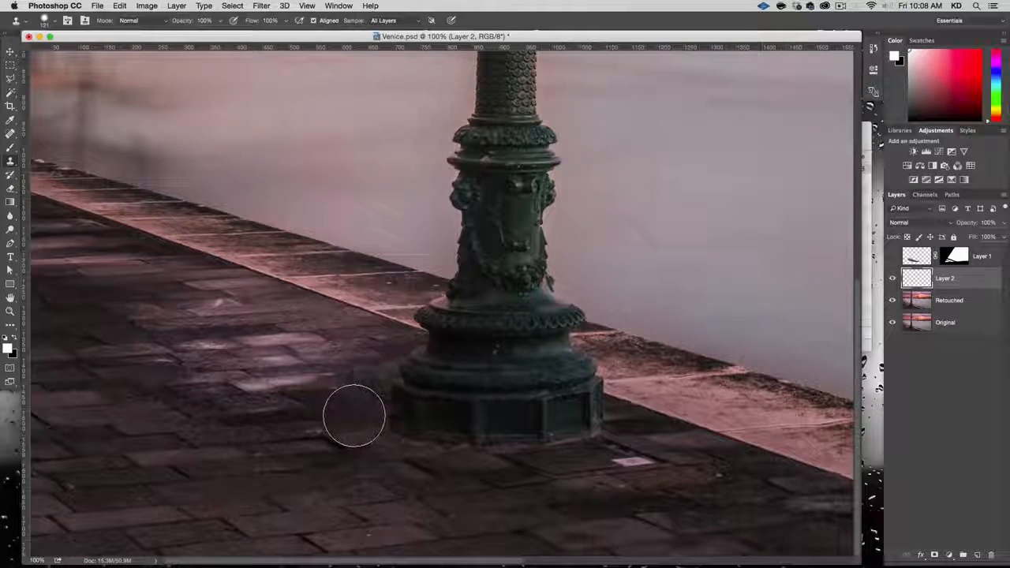
- Check that the Clone Stamp samples All Layers and test it on the curb with Layer 1 briefly shown
mouse_move(352, 417)
left_mouse_down()
mouse_move(388, 441)
mouse_move(343, 390)
left_mouse_up()
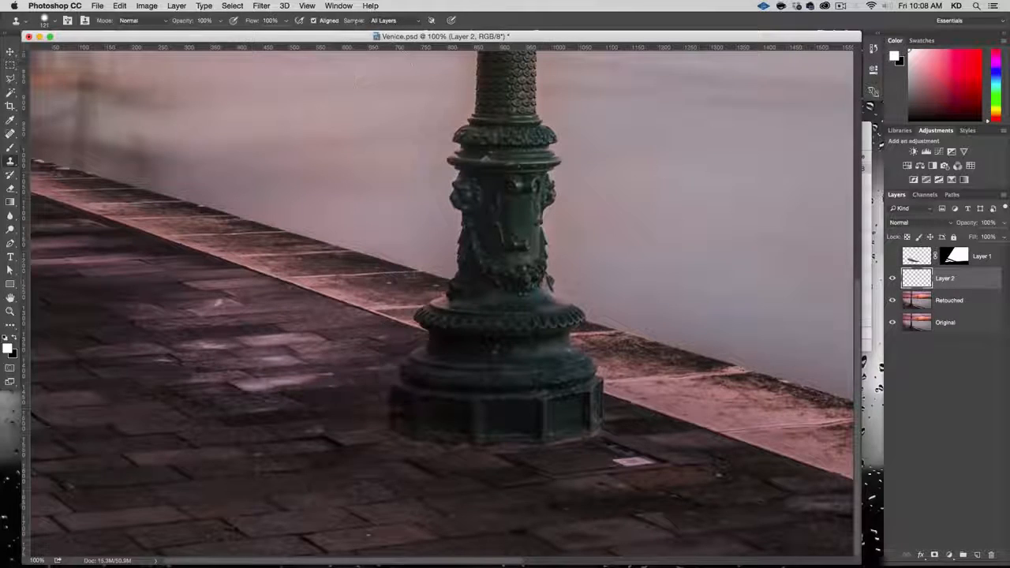
left_click(416, 21)
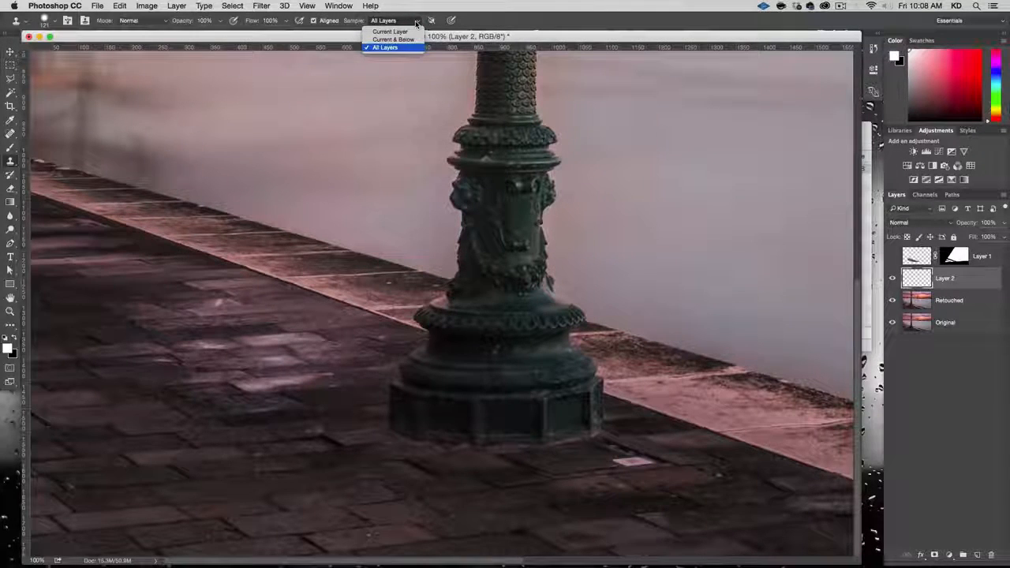
left_click(418, 25)
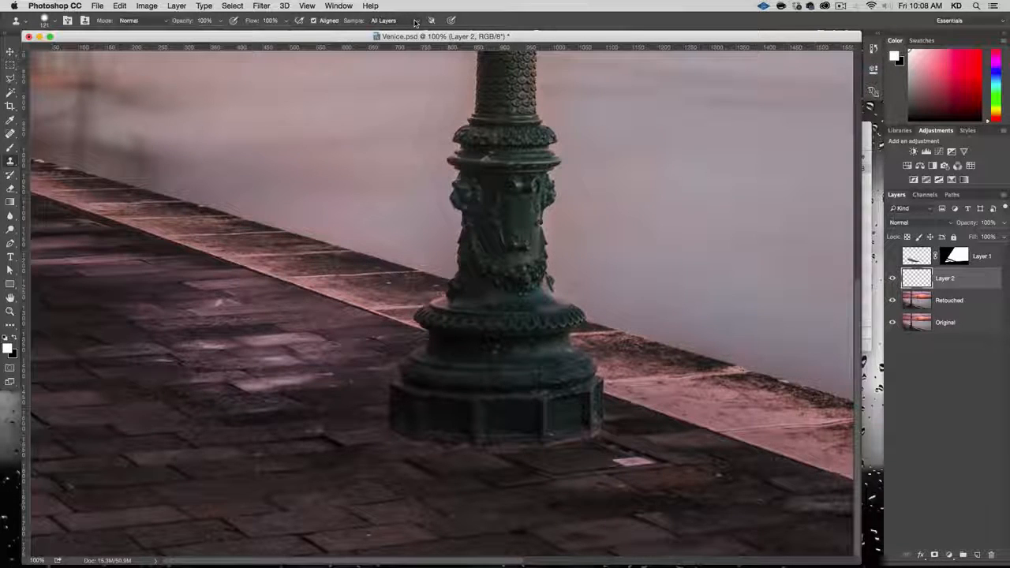
left_click(892, 257)
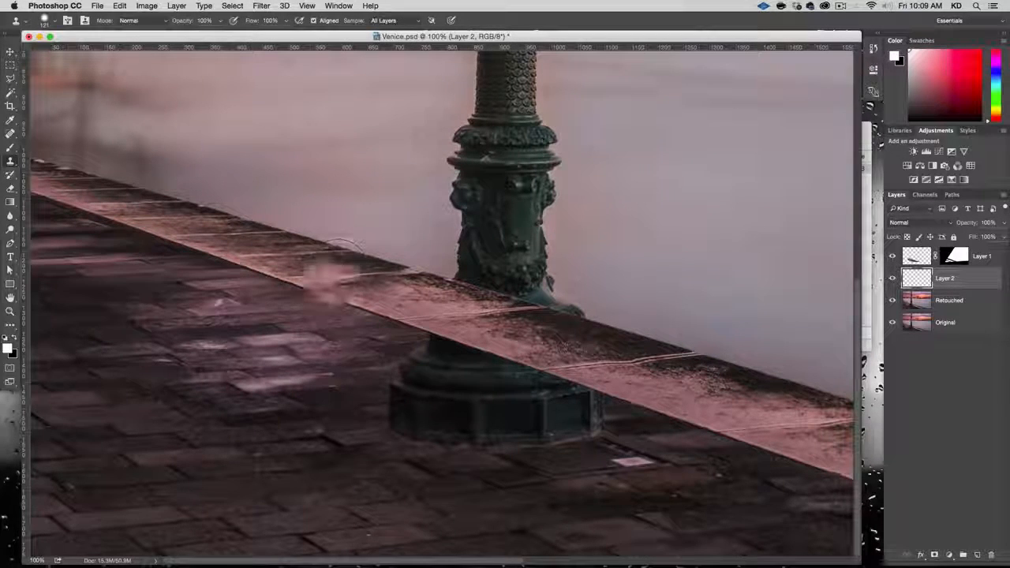
left_click(461, 306)
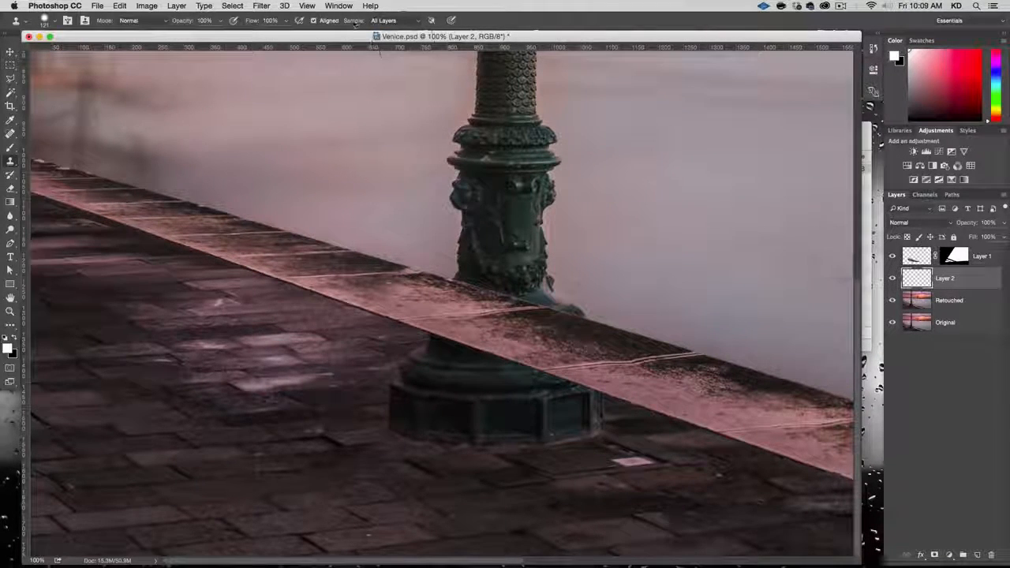
left_click(893, 256)
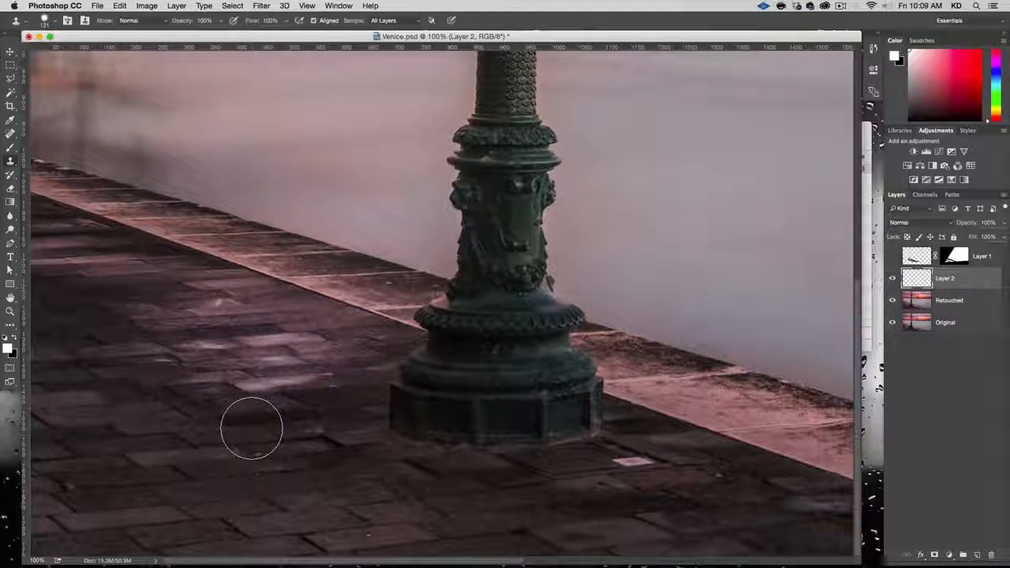
- Try cloning sampled paving stones onto the water beside the post with the 121 px brush and undo the strokes
left_click(252, 350)
right_click(256, 355)
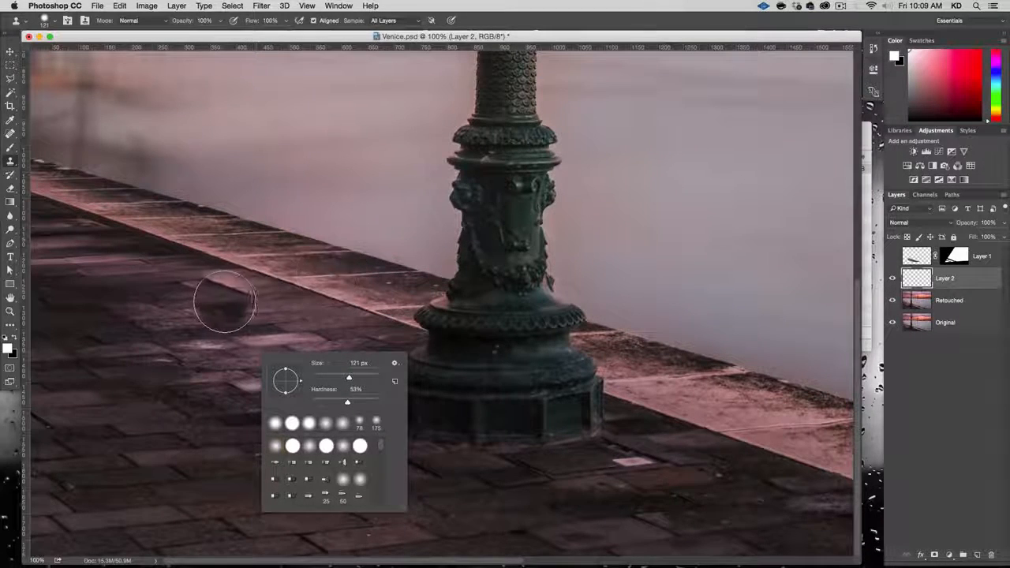
left_click(195, 332, "alt")
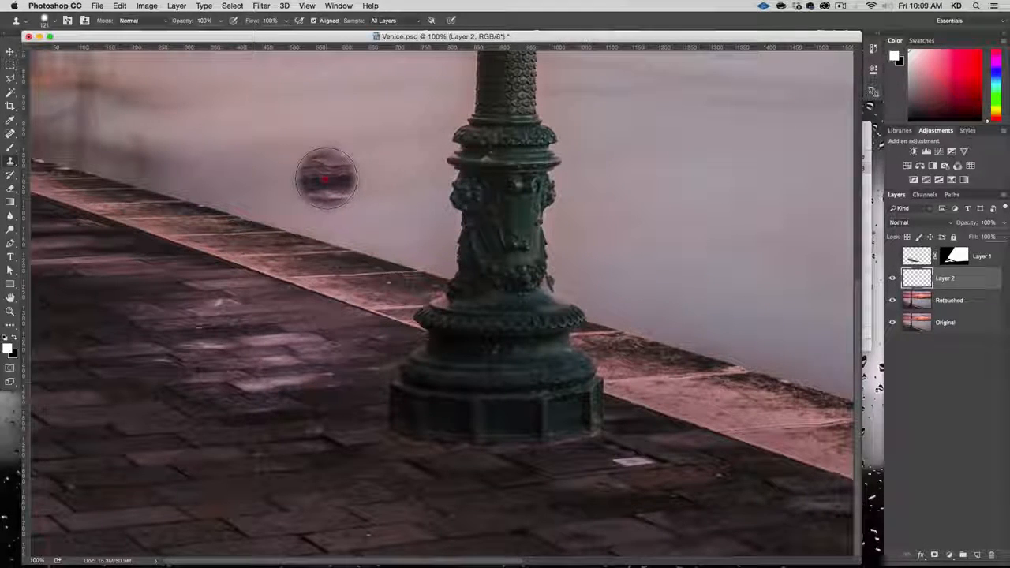
mouse_move(326, 178)
left_mouse_down()
mouse_move(357, 186)
mouse_move(301, 152)
mouse_move(277, 157)
mouse_move(300, 183)
mouse_move(361, 199)
mouse_move(389, 183)
mouse_move(381, 158)
mouse_move(327, 140)
mouse_move(304, 141)
mouse_move(270, 164)
mouse_move(356, 205)
mouse_move(381, 208)
mouse_move(395, 186)
mouse_move(379, 202)
mouse_move(414, 194)
mouse_move(403, 157)
mouse_move(347, 110)
mouse_move(347, 130)
mouse_move(314, 117)
left_mouse_up()
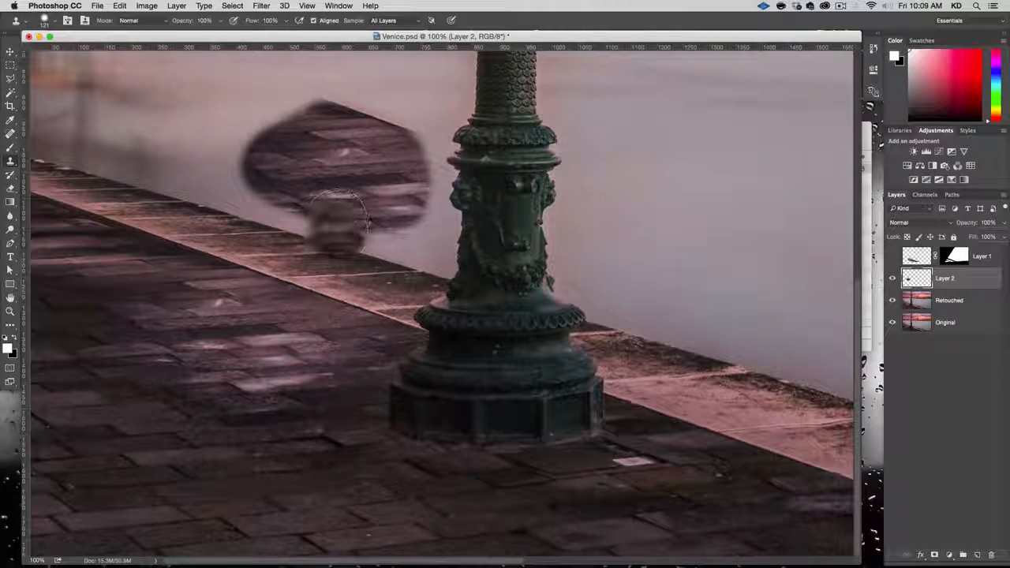
key("super+z")
key("super+z")
key("super+z")
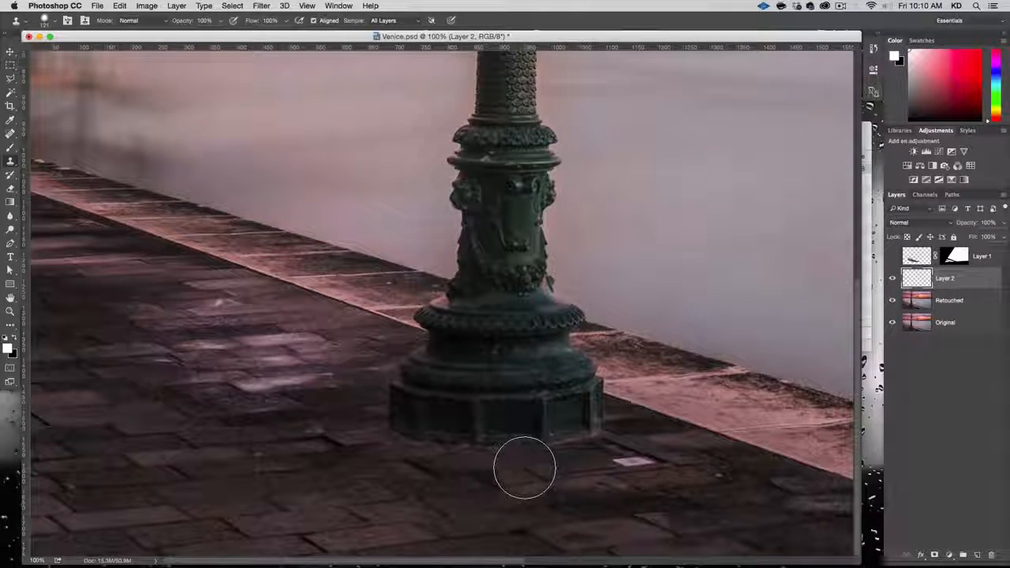
- Clone paving stones upward over the lower part of the post's octagonal base, undoing the last dab
left_click(530, 468)
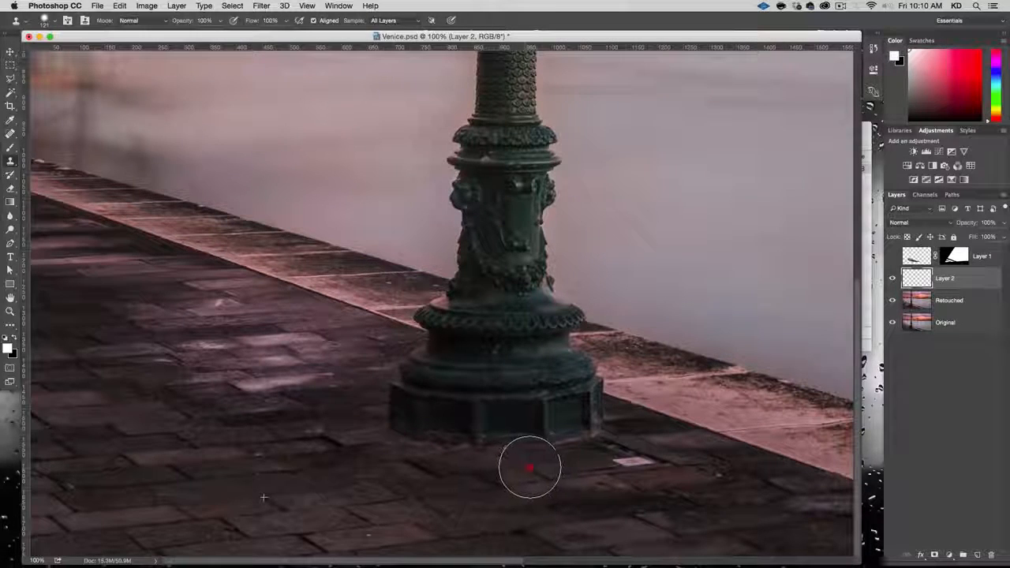
mouse_move(530, 468)
left_mouse_down()
mouse_move(600, 460)
mouse_move(620, 445)
mouse_move(640, 451)
mouse_move(495, 449)
mouse_move(603, 431)
mouse_move(580, 422)
mouse_move(569, 435)
mouse_move(481, 447)
left_mouse_up()
left_click_drag(458, 452, 403, 454)
left_click_drag(501, 472, 434, 424)
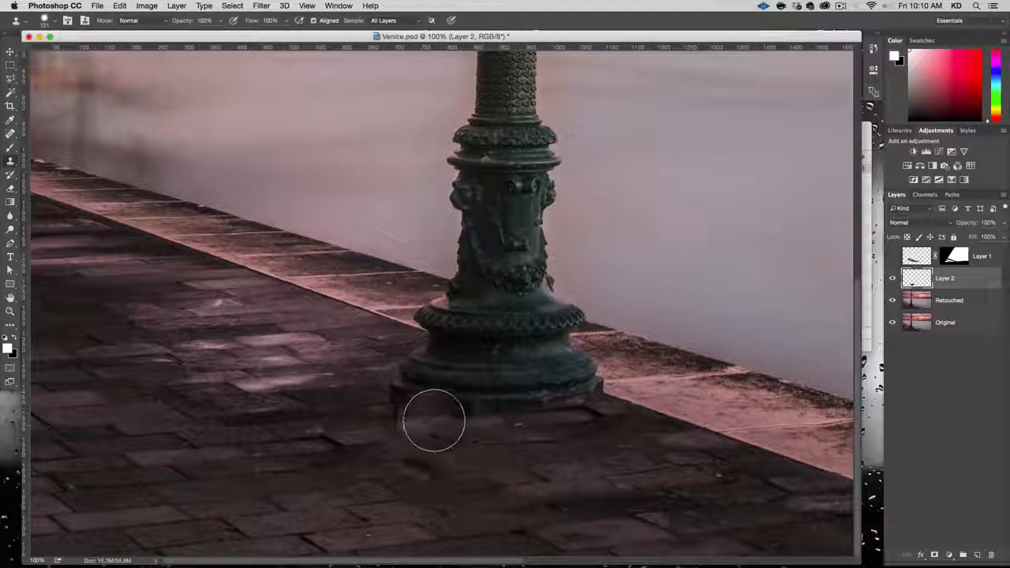
left_click(407, 401)
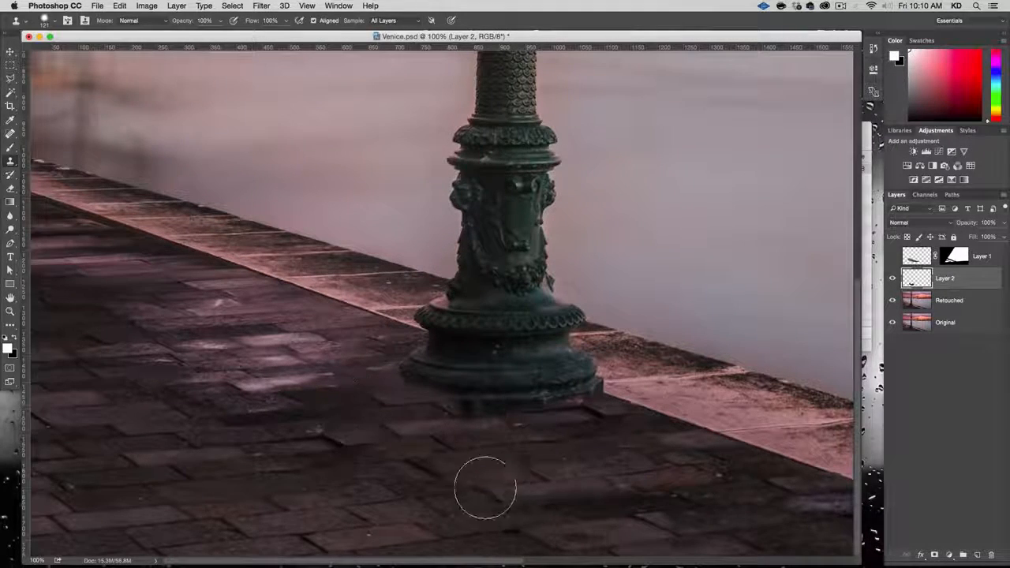
key("super+z")
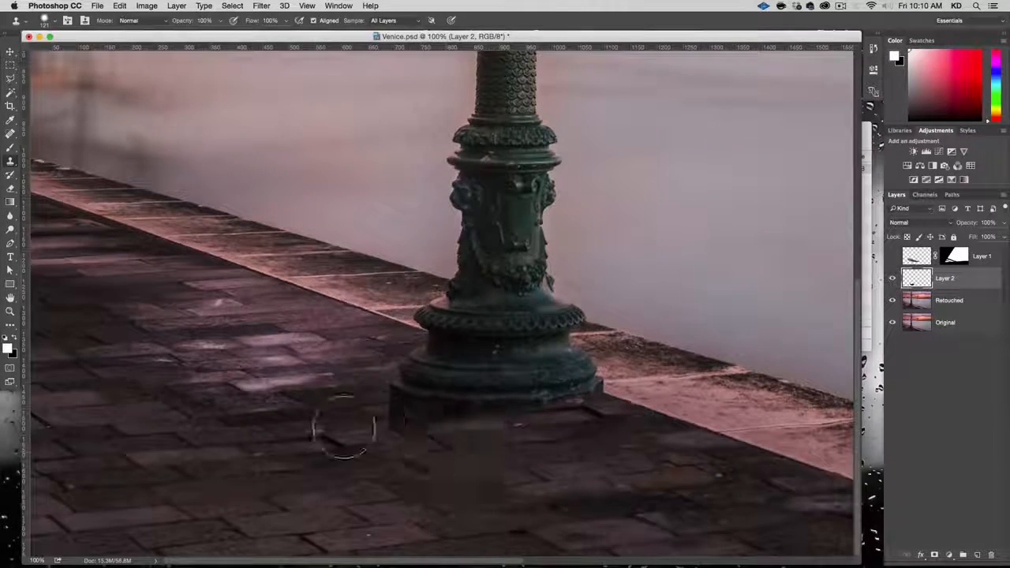
- Resample the paving to the left of the post and clone it over the octagonal base's lower left corner
key("alt")
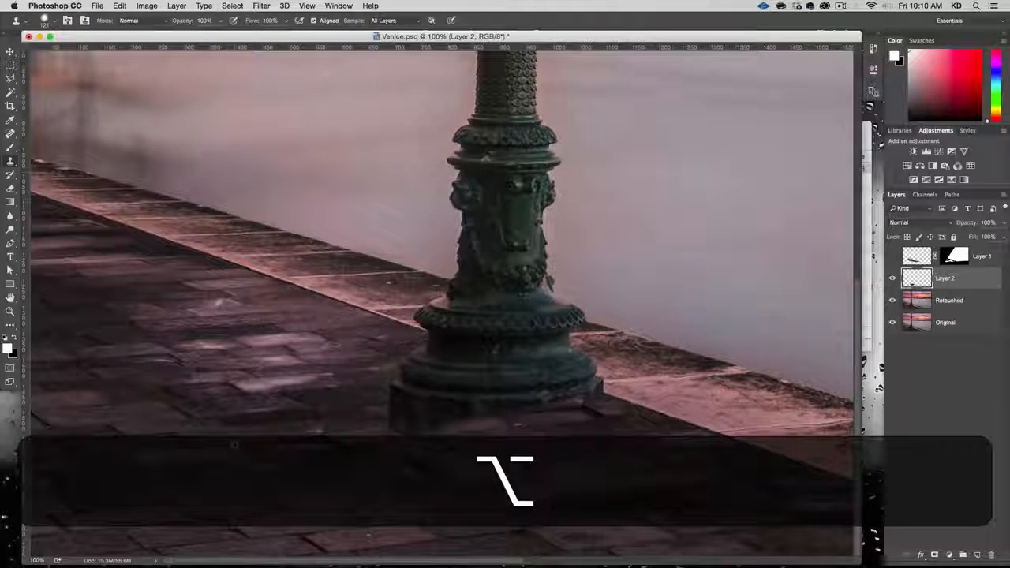
left_click(234, 444, "alt")
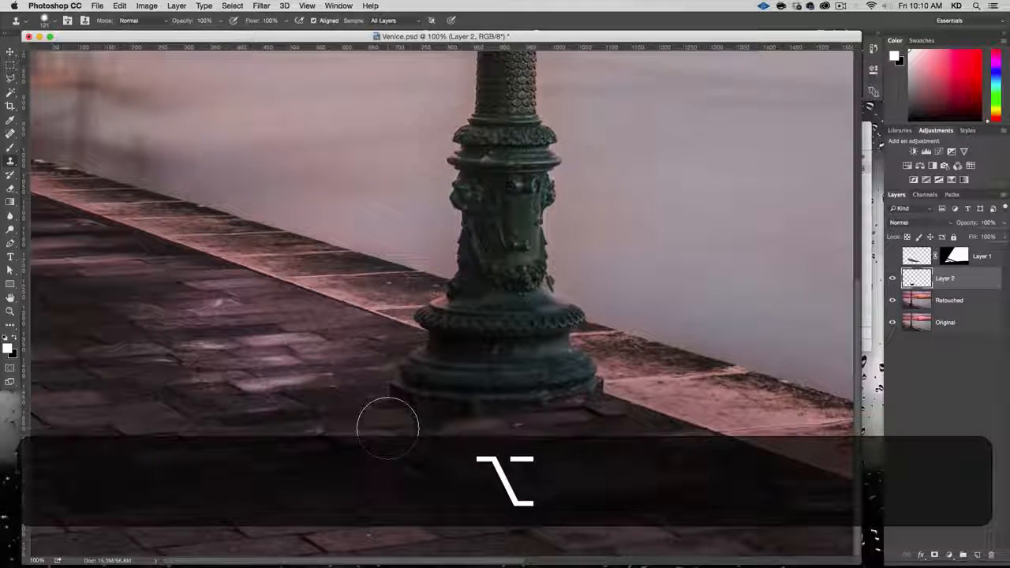
mouse_move(391, 427)
left_mouse_down()
mouse_move(528, 409)
mouse_move(471, 428)
mouse_move(534, 413)
mouse_move(458, 485)
mouse_move(535, 412)
mouse_move(526, 396)
mouse_move(464, 401)
mouse_move(529, 416)
mouse_move(546, 407)
mouse_move(436, 442)
mouse_move(412, 364)
mouse_move(474, 390)
mouse_move(343, 356)
mouse_move(362, 448)
mouse_move(342, 481)
mouse_move(427, 492)
mouse_move(273, 451)
mouse_move(283, 461)
mouse_move(313, 462)
mouse_move(313, 452)
mouse_move(288, 486)
mouse_move(344, 489)
mouse_move(312, 481)
mouse_move(334, 489)
mouse_move(327, 467)
mouse_move(308, 472)
mouse_move(334, 444)
mouse_move(326, 441)
mouse_move(473, 448)
mouse_move(476, 431)
mouse_move(567, 428)
mouse_move(390, 387)
mouse_move(388, 408)
mouse_move(424, 449)
mouse_move(397, 403)
mouse_move(408, 356)
mouse_move(406, 424)
mouse_move(361, 390)
mouse_move(339, 416)
mouse_move(268, 433)
left_mouse_up()
- Clone sampled paving across the stepped base up to the ornate ring, checking coverage by briefly showing Layer 1
key("alt")
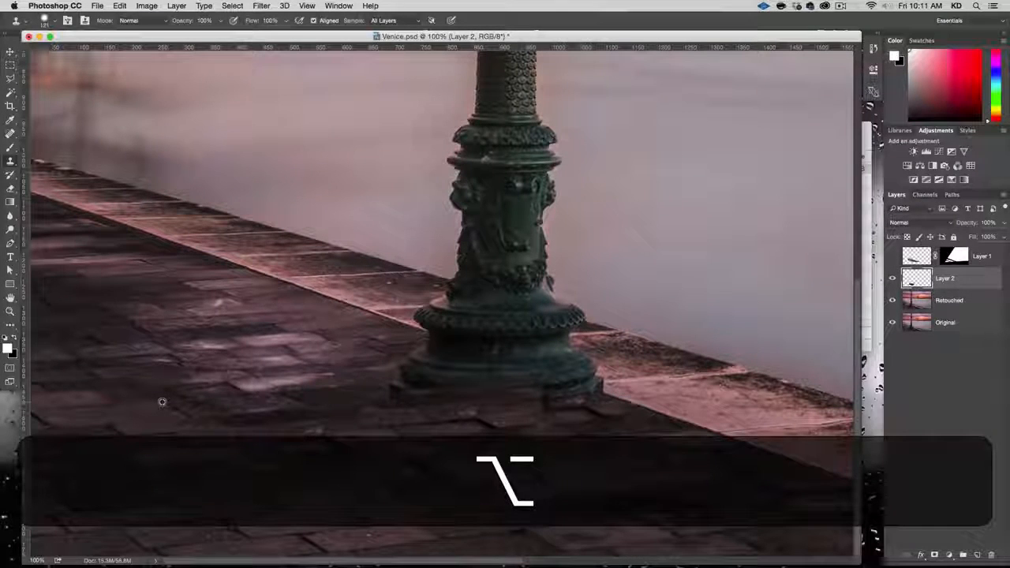
left_click(379, 383, "alt")
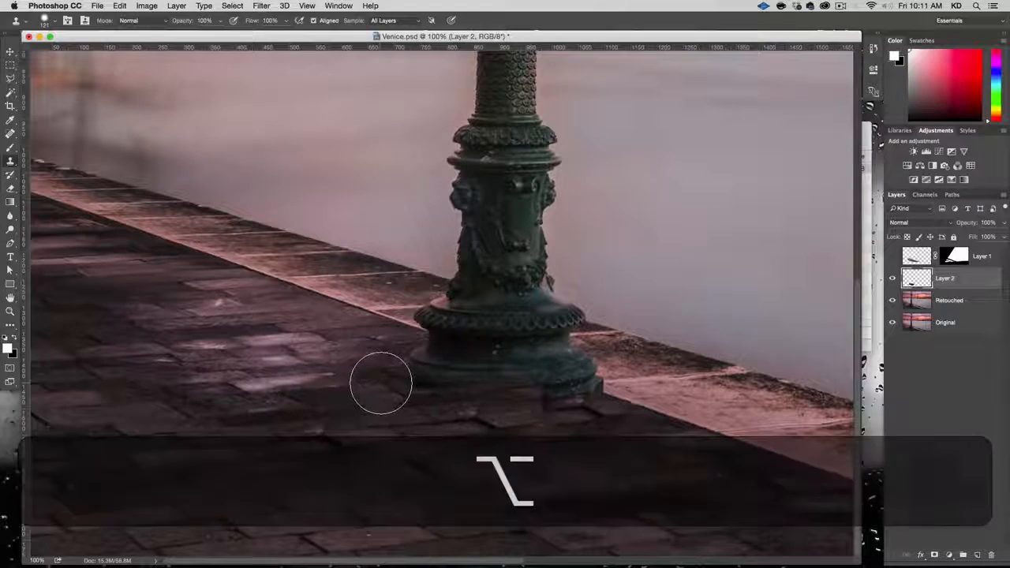
mouse_move(381, 383)
left_mouse_down()
mouse_move(503, 375)
mouse_move(526, 394)
mouse_move(503, 392)
mouse_move(562, 371)
mouse_move(543, 389)
mouse_move(551, 375)
mouse_move(544, 386)
mouse_move(604, 383)
left_mouse_up()
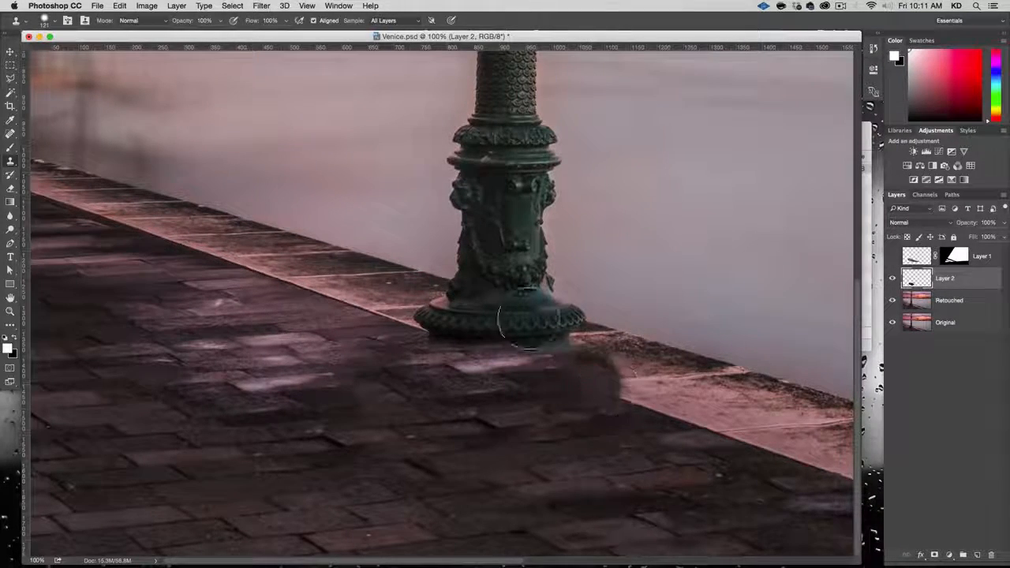
left_click(892, 256)
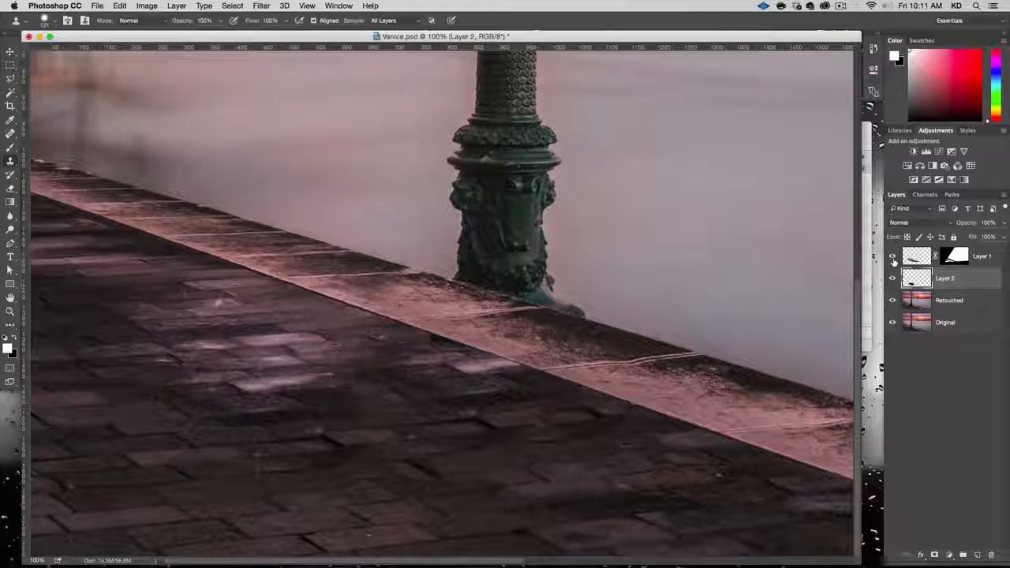
left_click(892, 256)
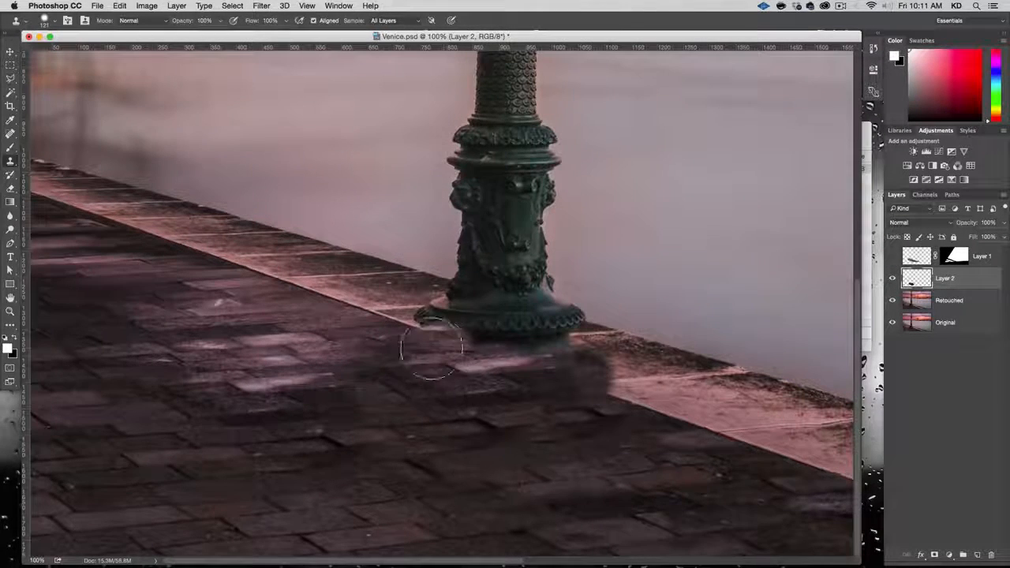
- Clone darker paving over the bright stones under the ring's left side, then show Layer 1 and undo one extra dab near the curb
key("alt")
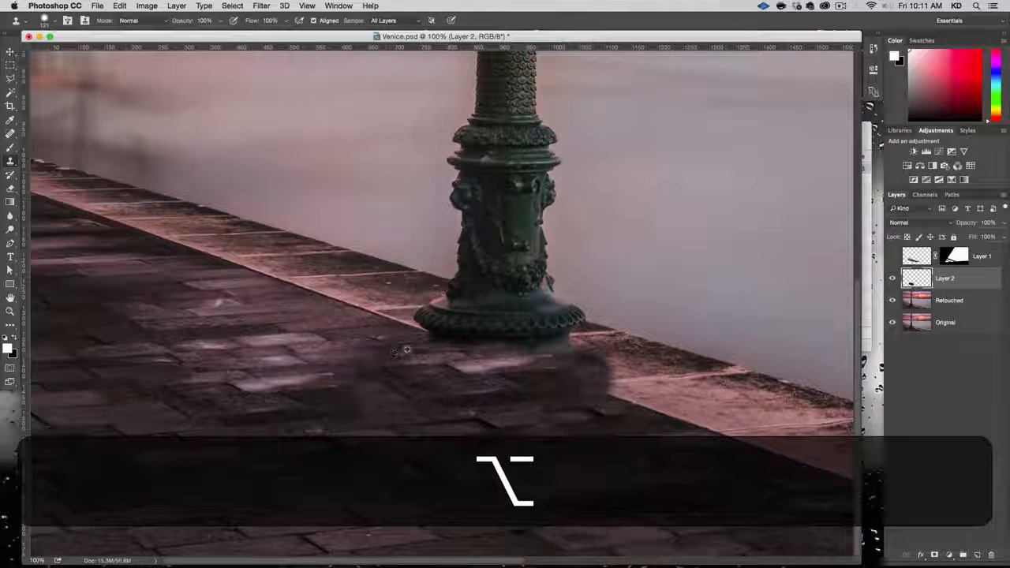
left_click(429, 341)
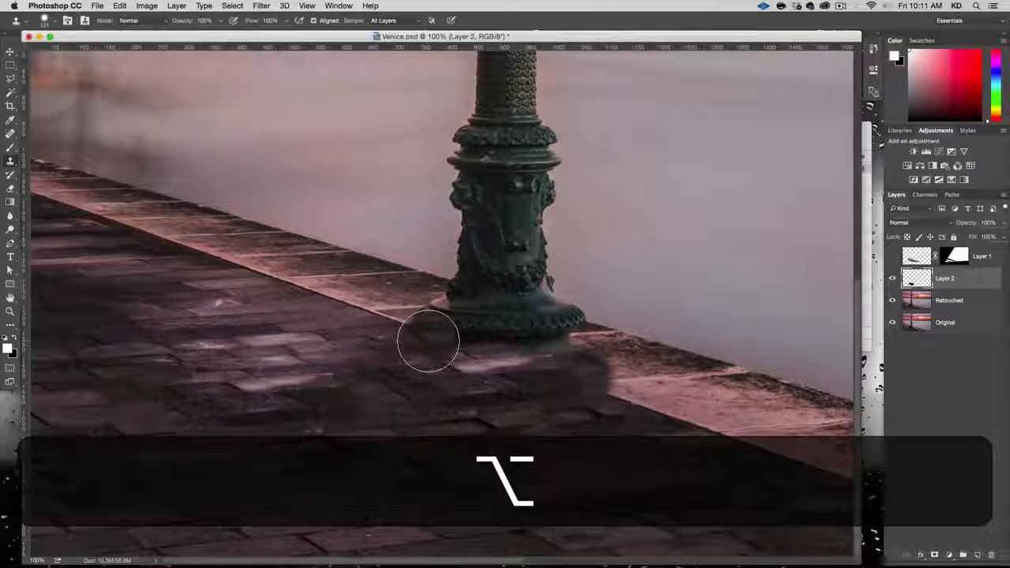
left_click_drag(429, 339, 476, 355)
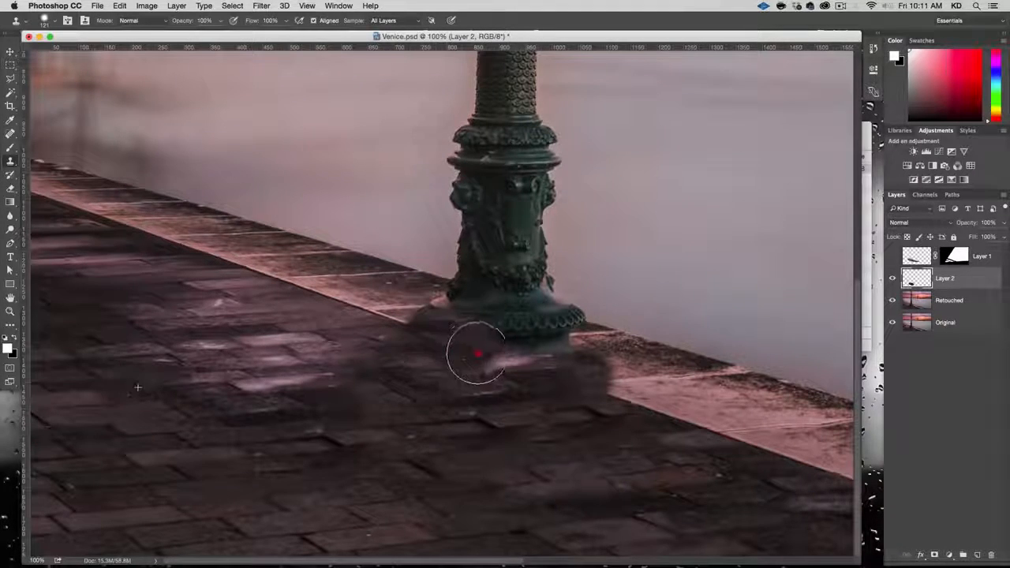
left_click(892, 258)
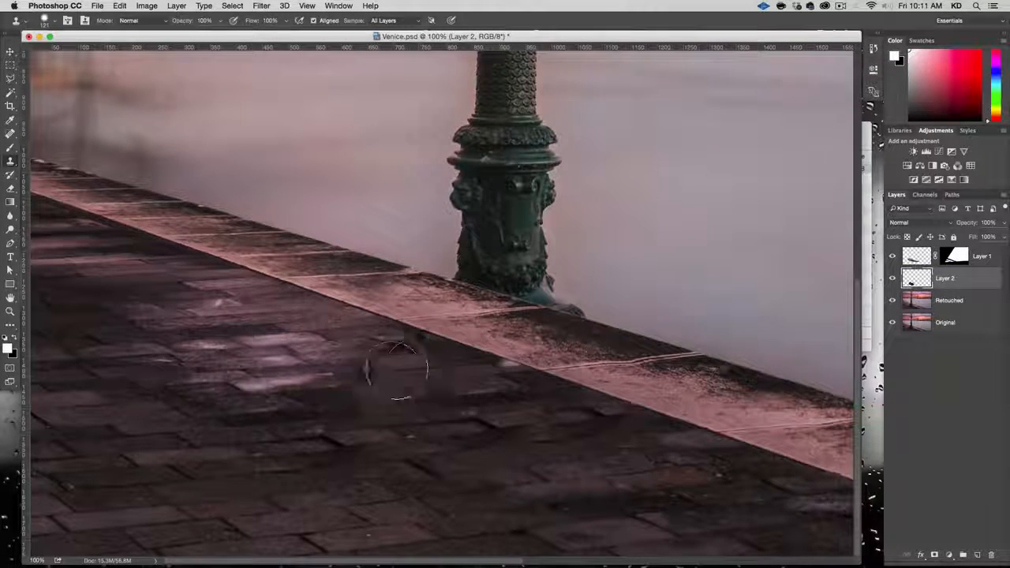
left_click(580, 404)
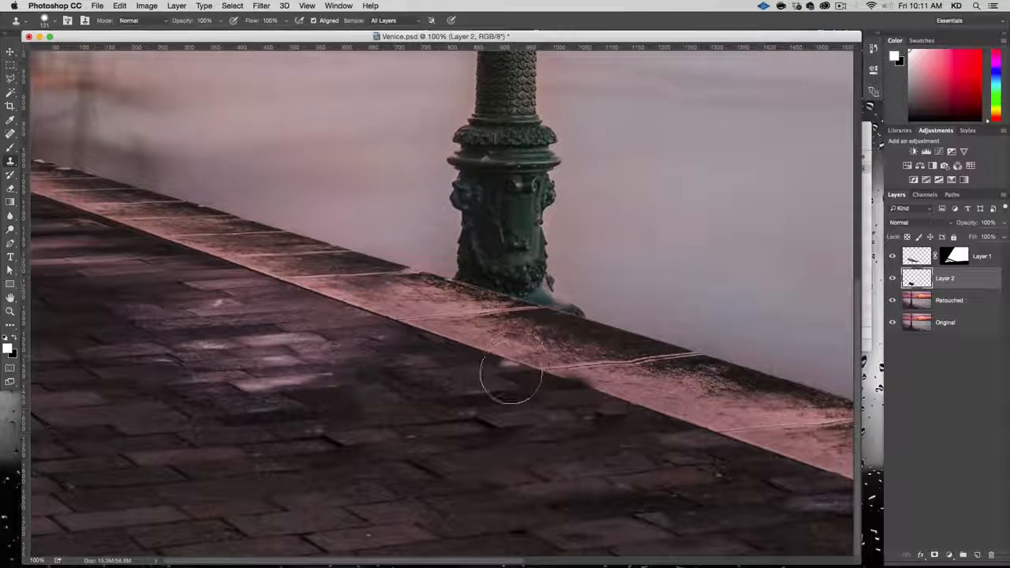
key("super+z")
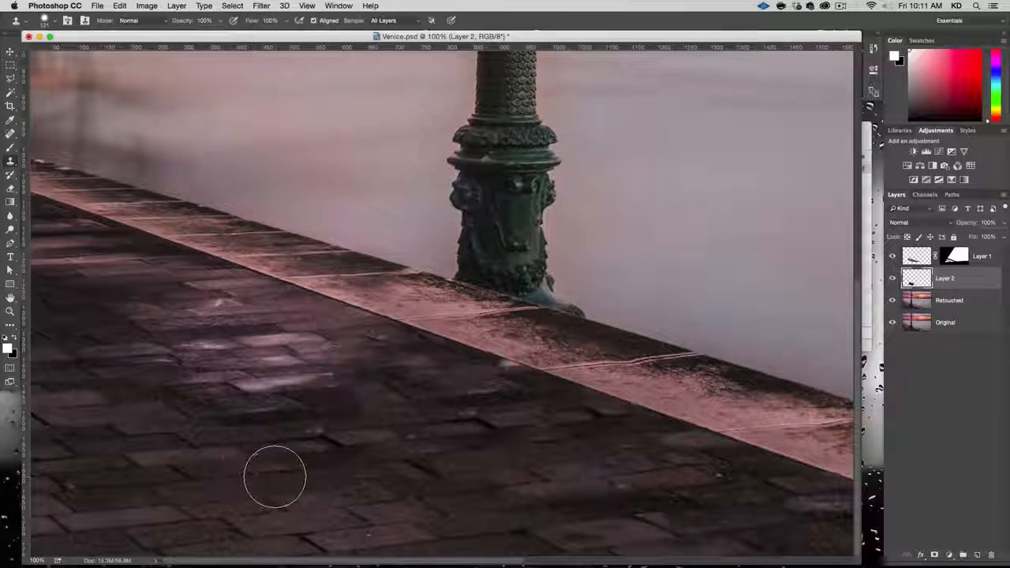
- Set the clone brush size to 60 px and clone over repeated marks in the patched paving below the lamp post
right_click(289, 471)
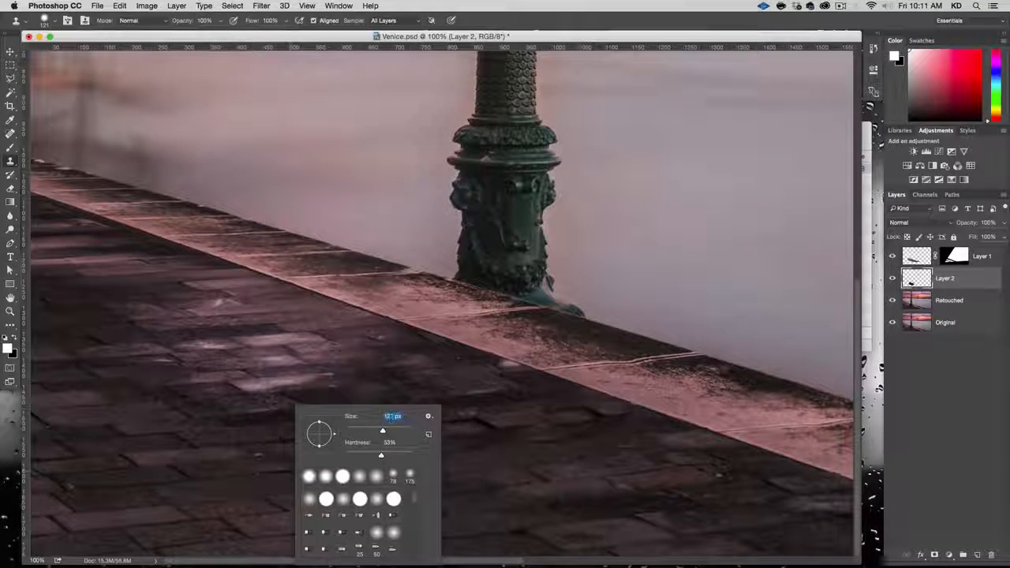
type("80")
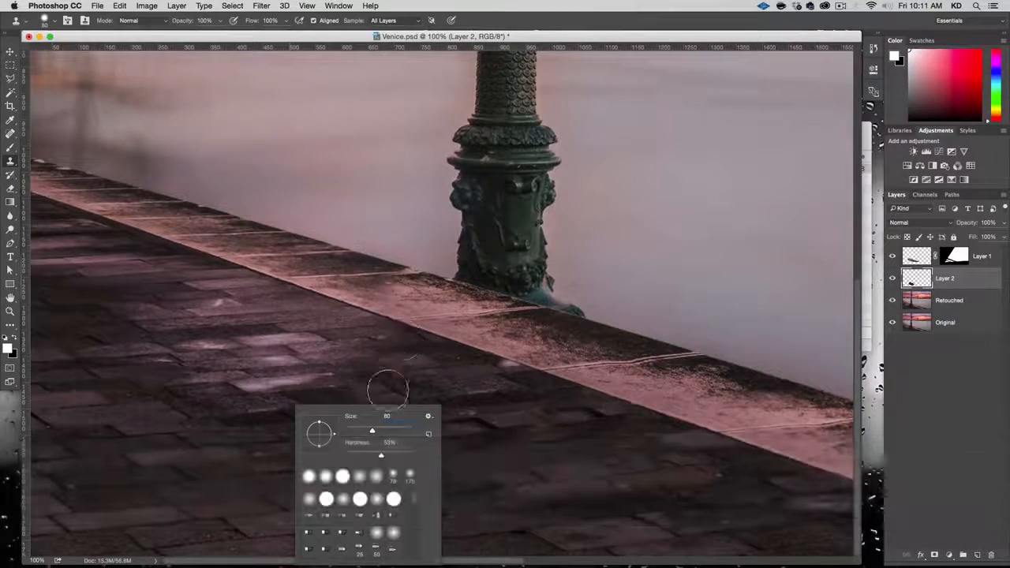
double_click(385, 417)
type("60")
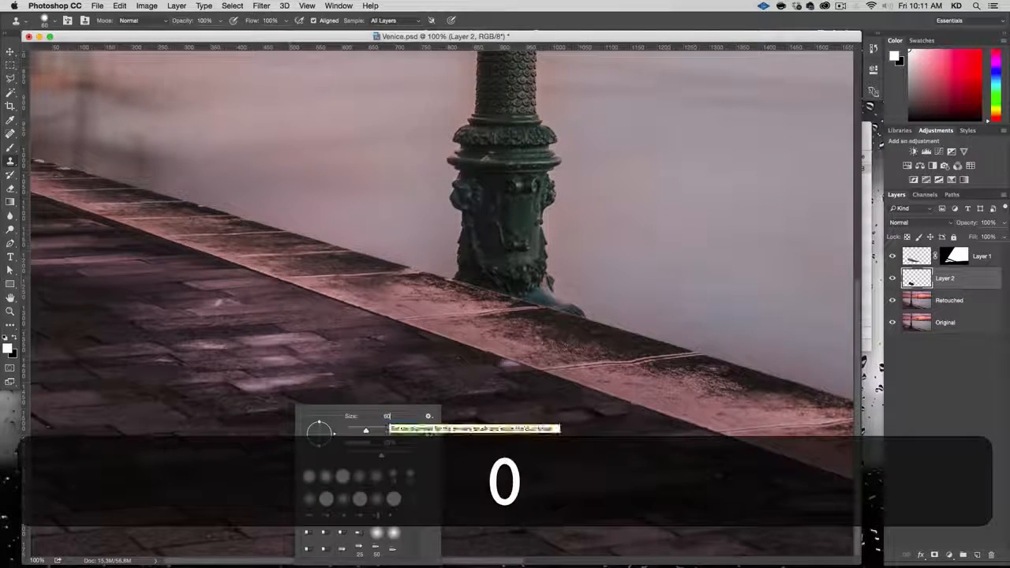
key("Return")
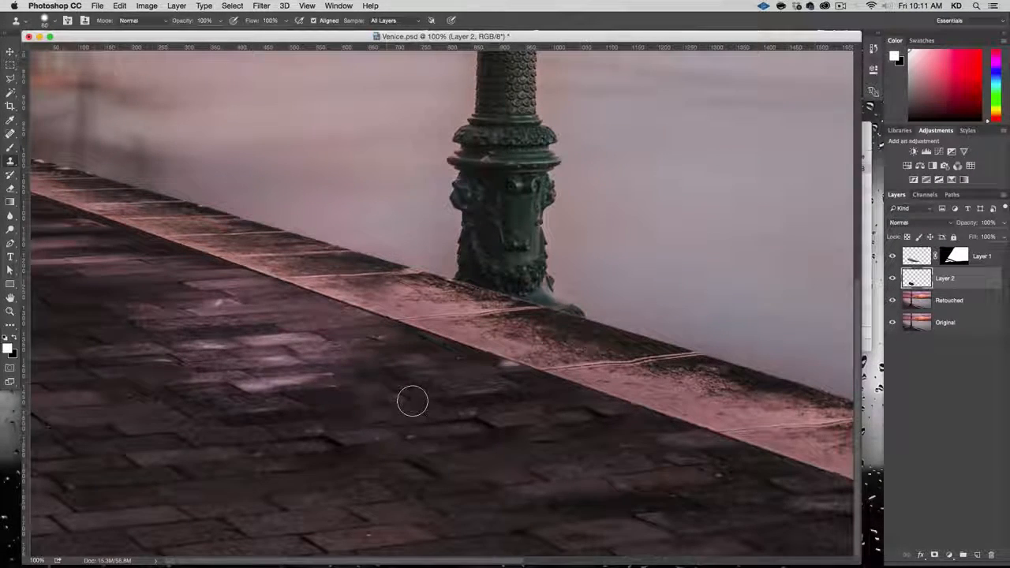
left_click_drag(436, 442, 412, 464)
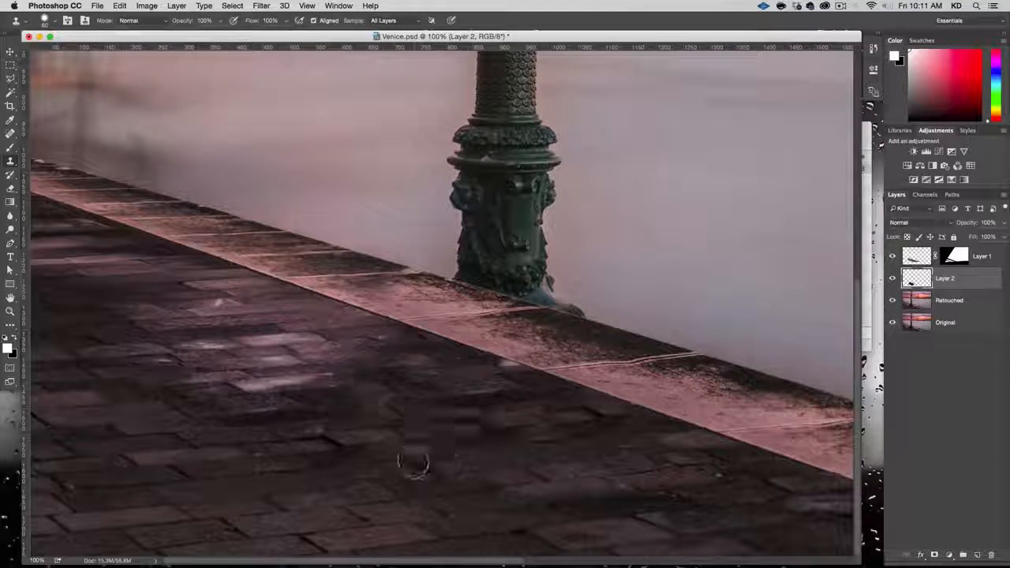
left_click(424, 481)
left_click(477, 427)
left_click(590, 416)
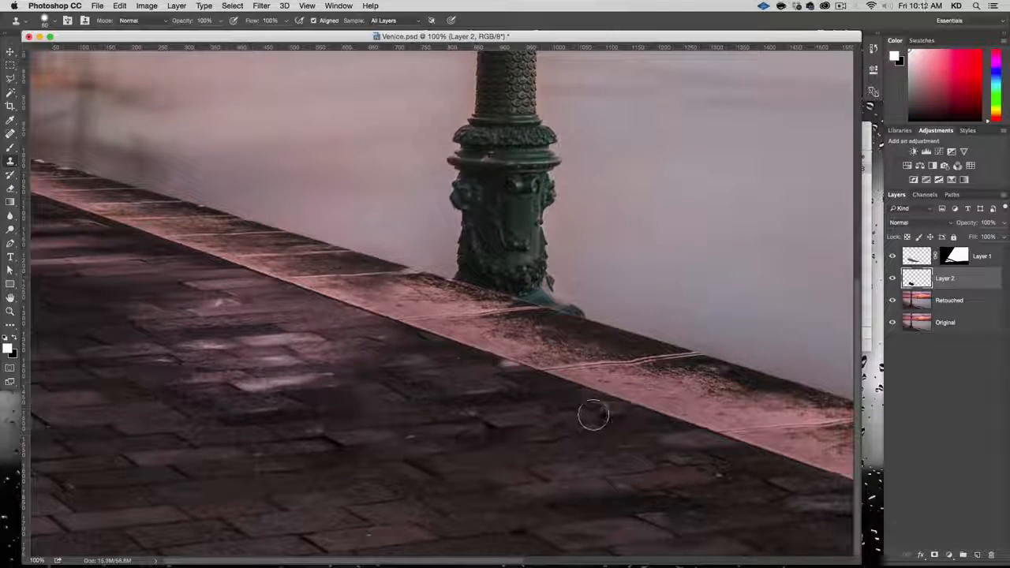
left_click(557, 441)
left_click(523, 491)
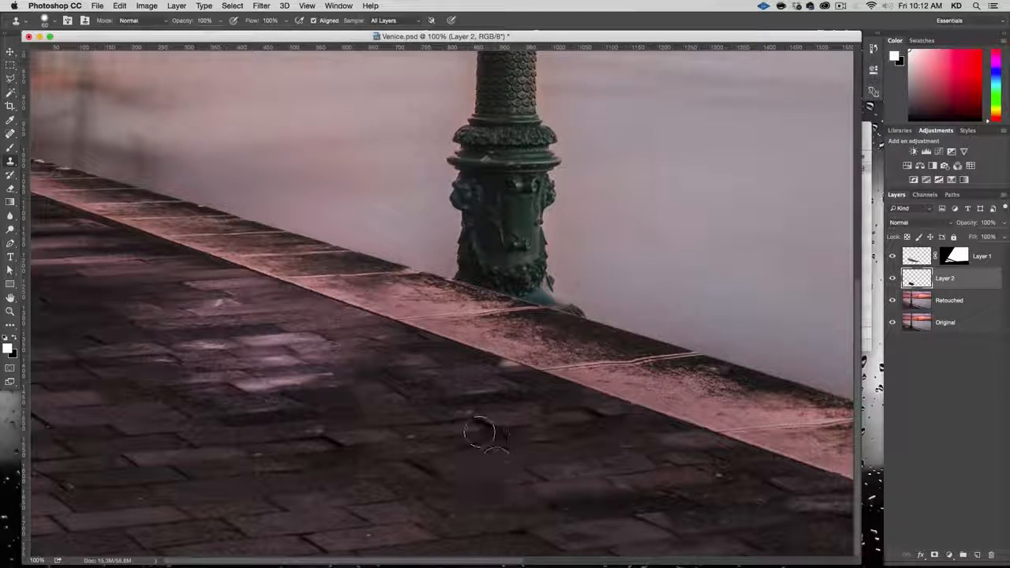
- Sample a paving stone directly below the post and clone it over the neighbouring stones to rebuild their joints
key("alt")
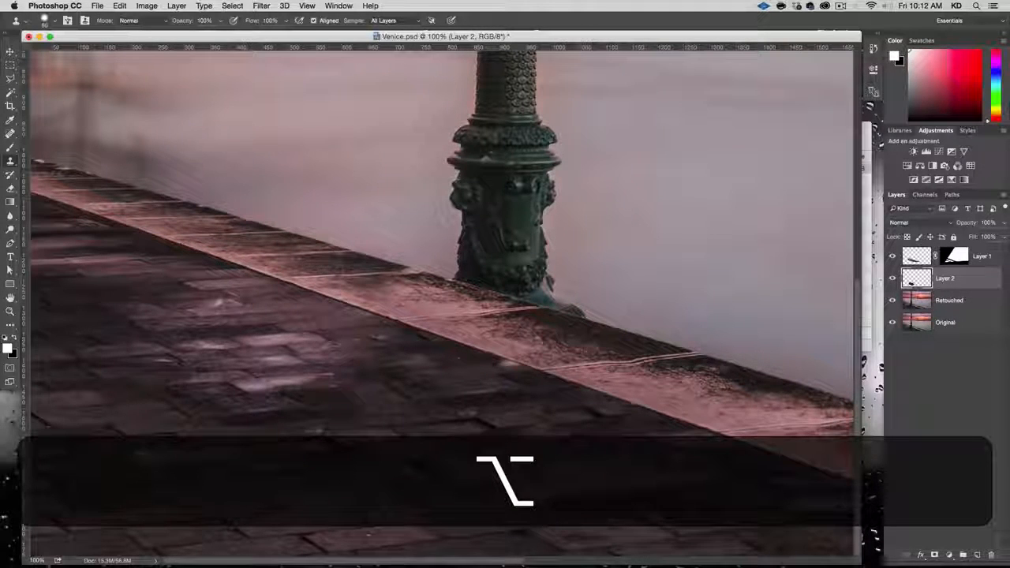
left_click(477, 418, "alt")
left_click(487, 422)
left_click(478, 424)
left_click(449, 424)
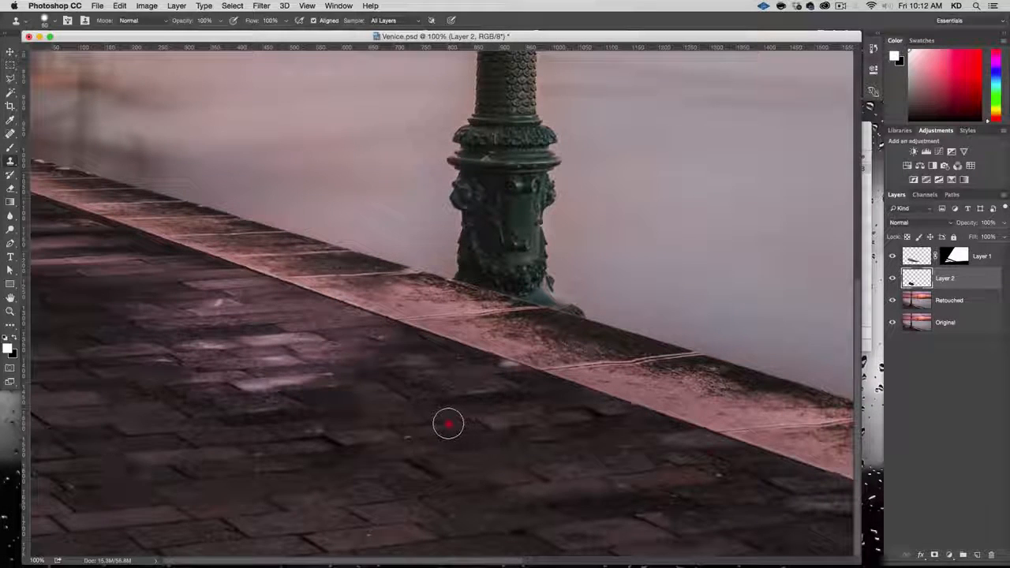
left_click(437, 427)
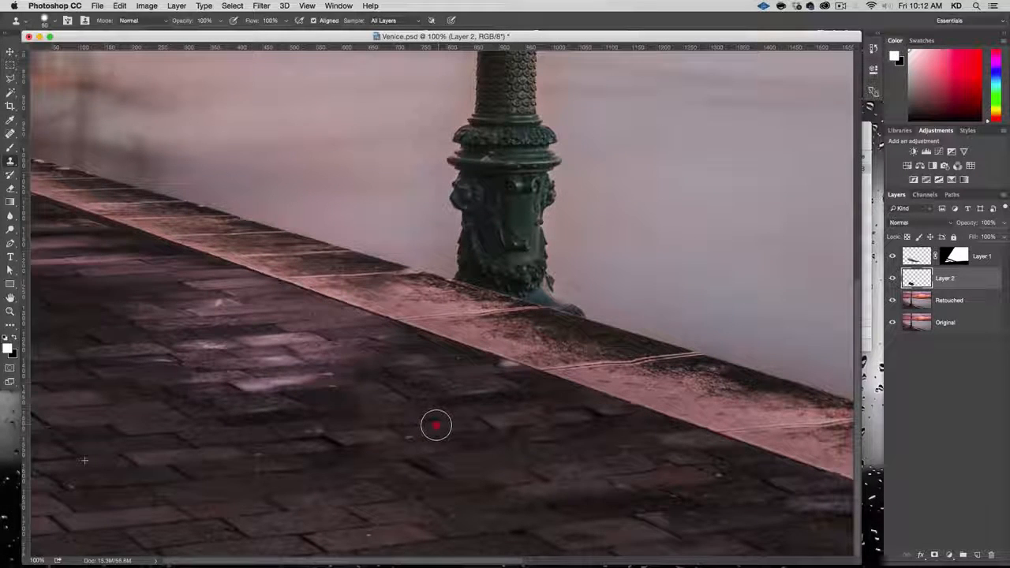
left_click(525, 418)
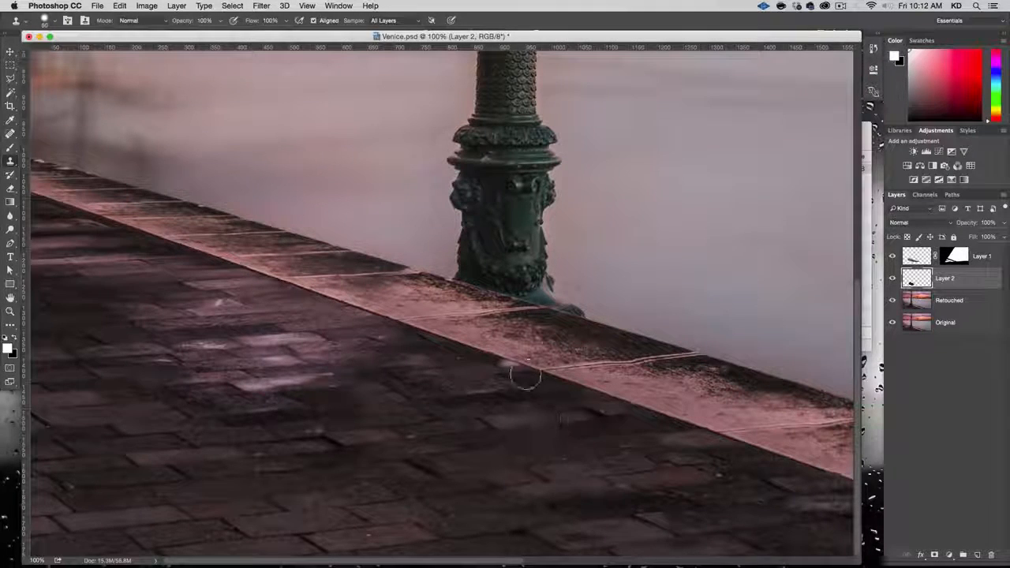
- Sample dark paving beside the curb and clone away the leftover bright and dark spots along its lower edge
key("alt")
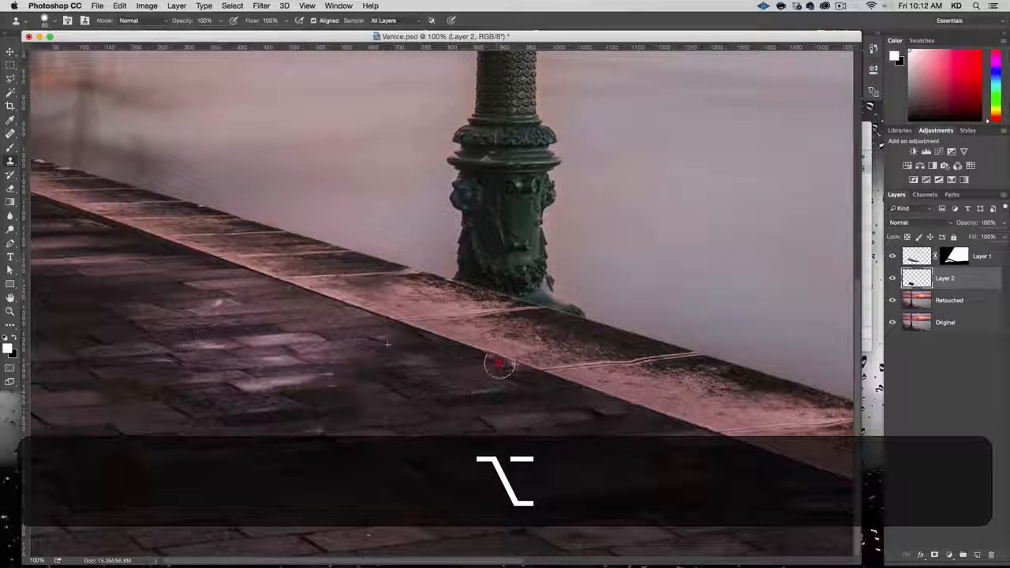
left_click_drag(499, 363, 515, 369)
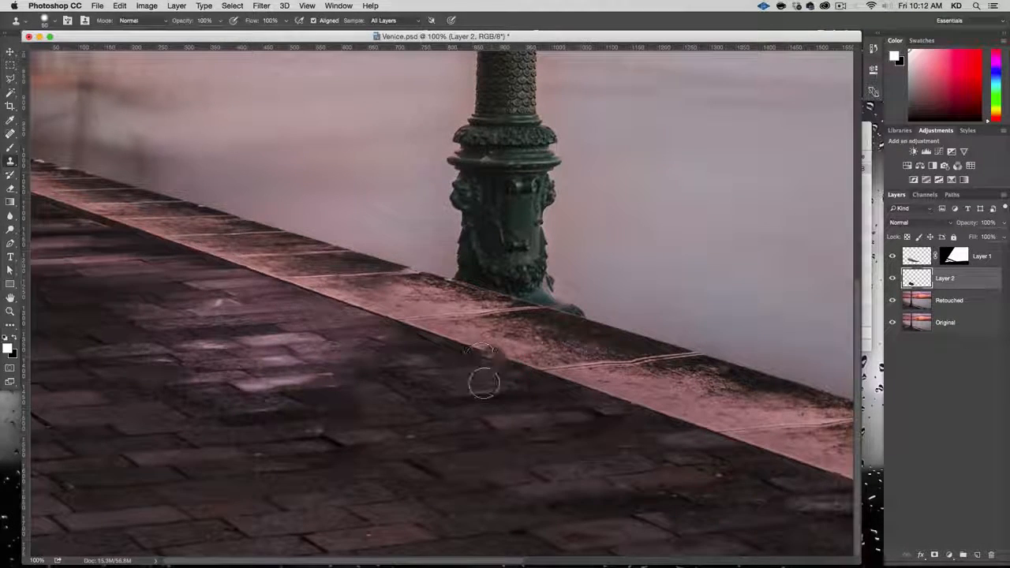
key("alt")
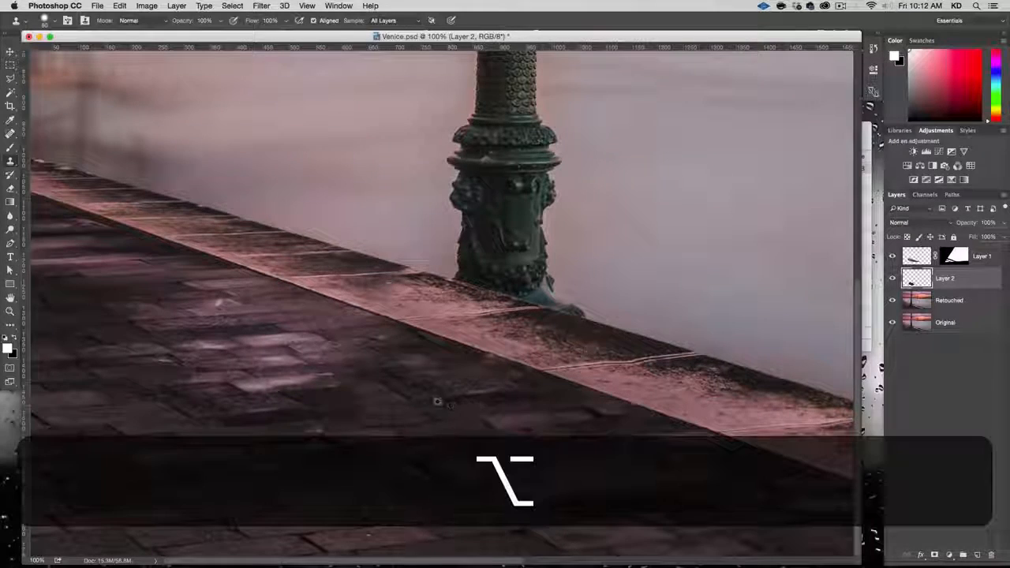
left_click(489, 356, "alt")
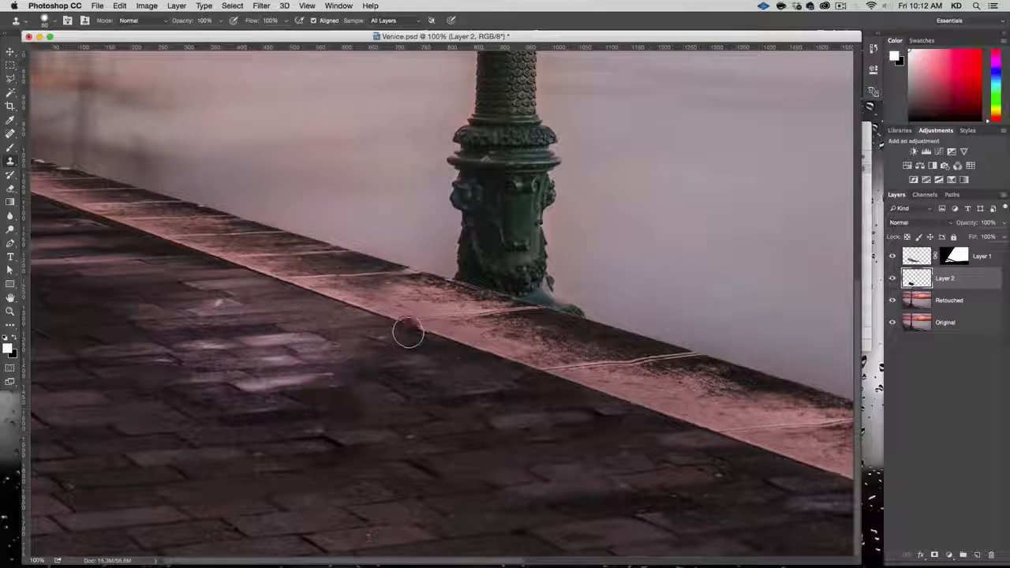
key("alt")
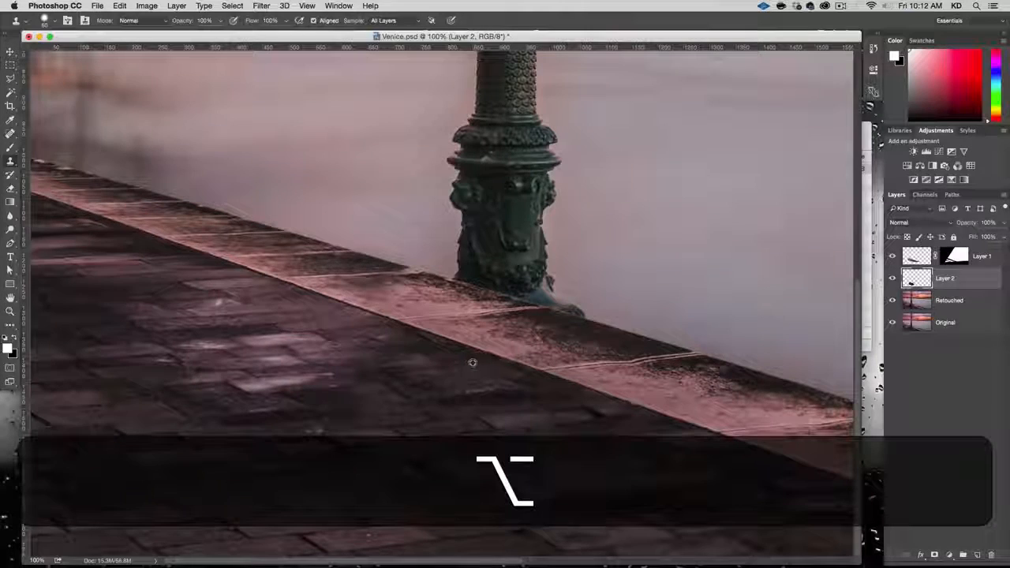
left_click(413, 334)
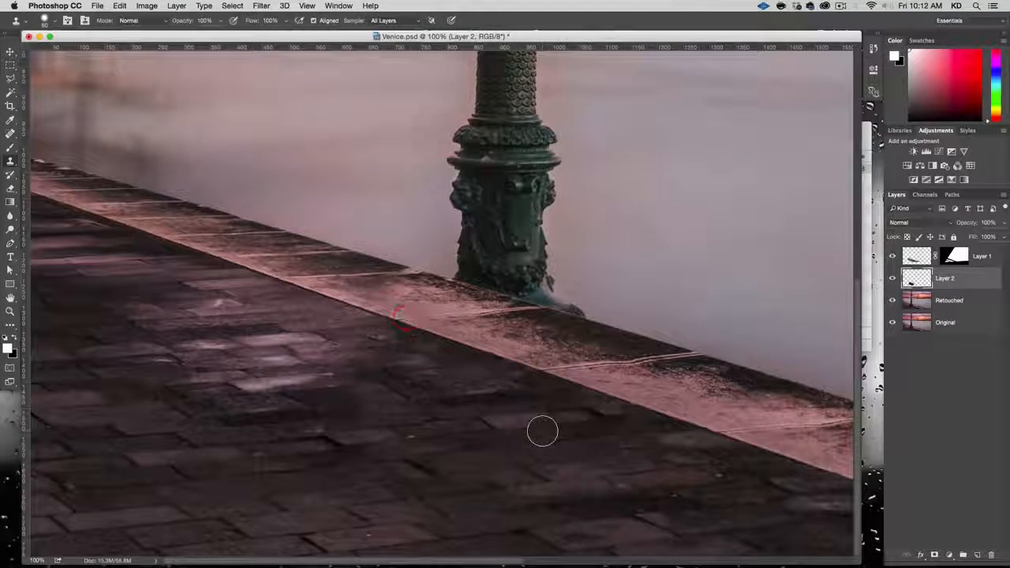
- Resample nearby paving and clone it over the small bright speck in the middle of the patched stones
left_click(408, 442)
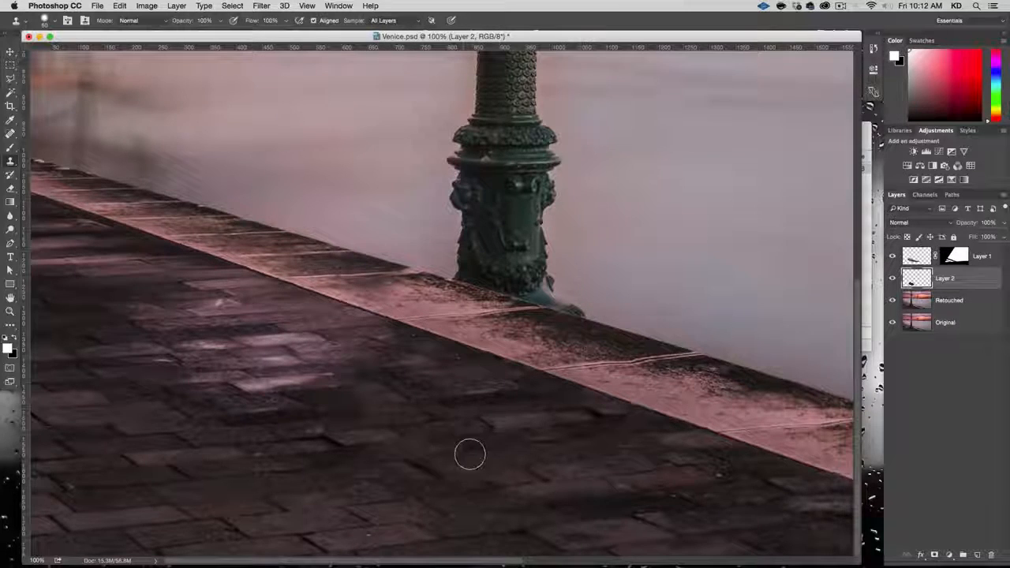
key("alt")
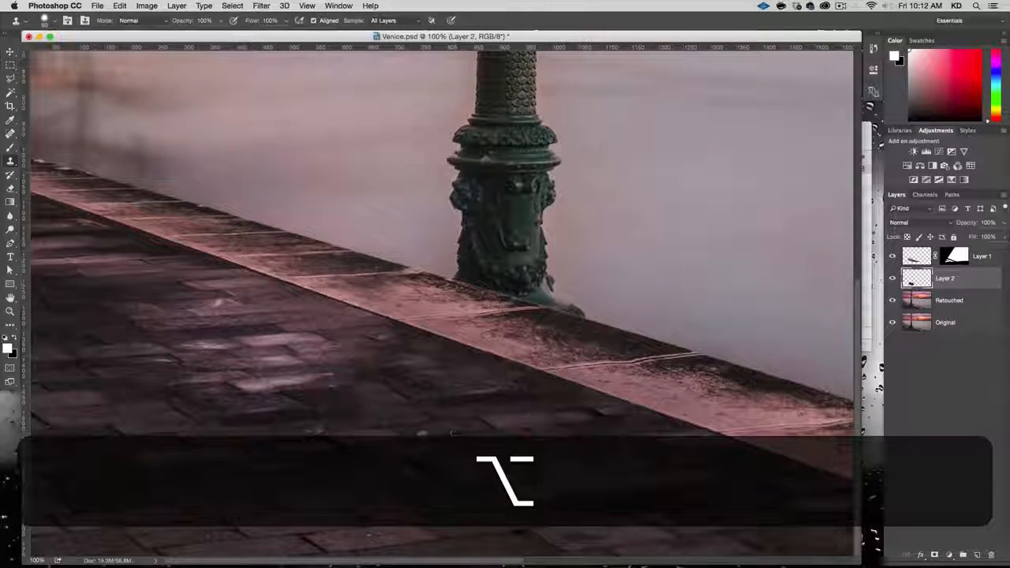
left_click(453, 433, "alt")
left_click(408, 438)
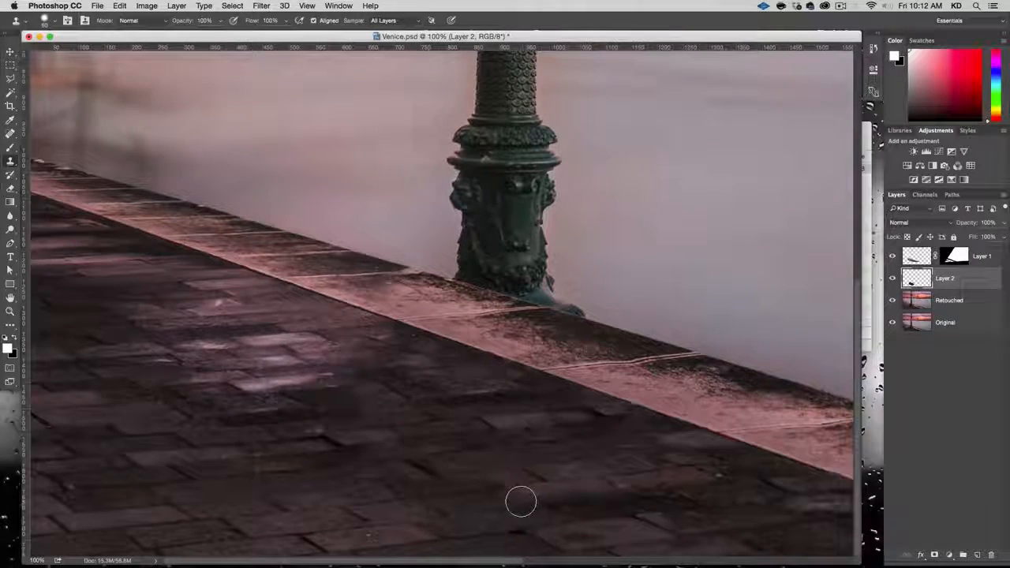
- Resample the paving and clone over the repeated dark gap just below the curb, right of the post
key("alt")
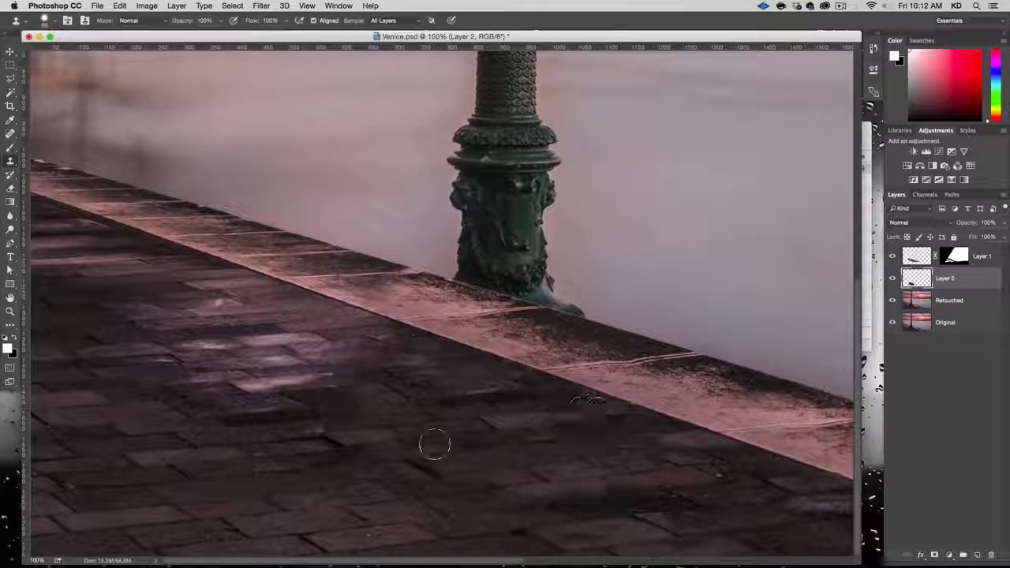
key("alt")
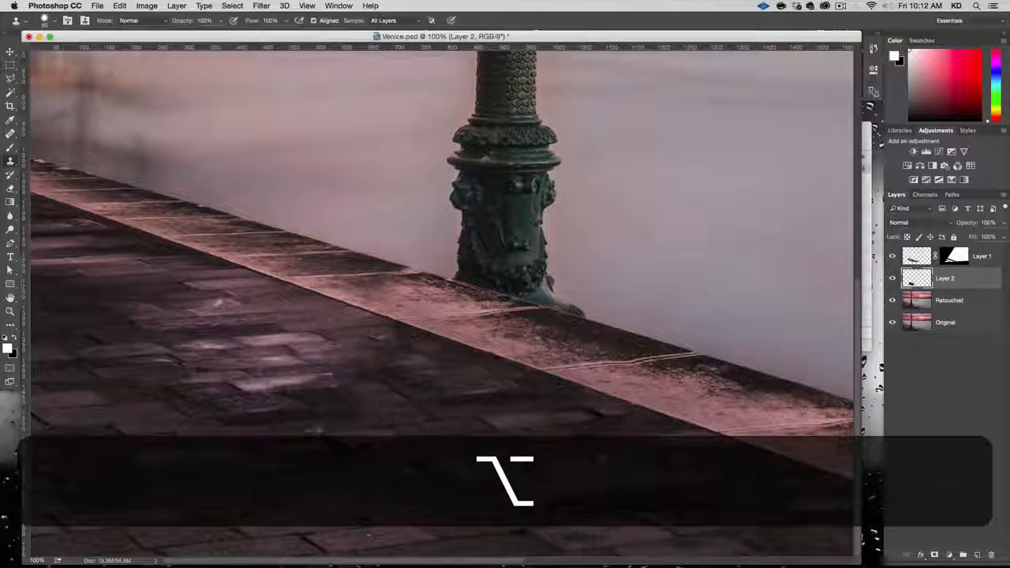
left_click(593, 413, "alt")
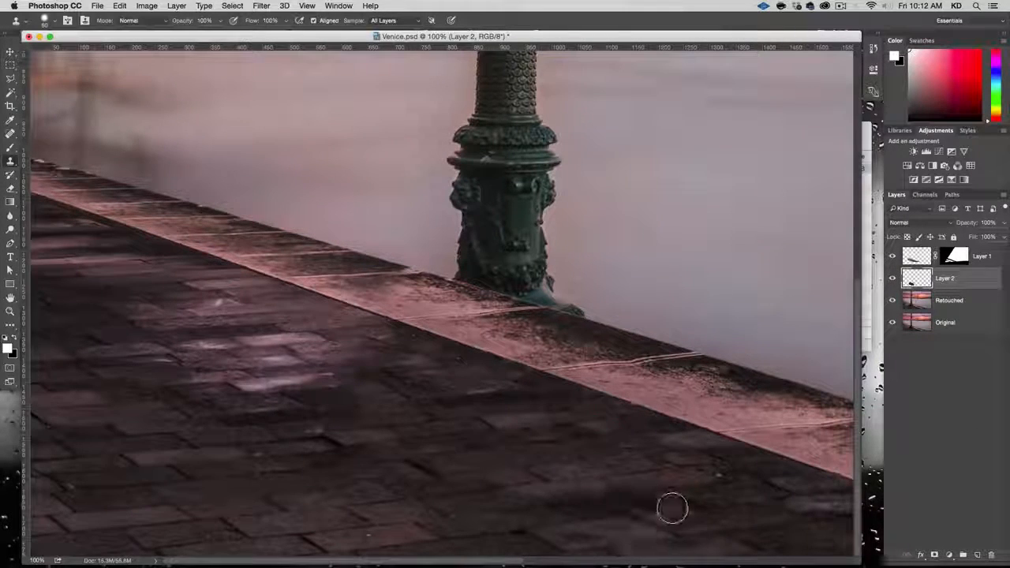
left_click(640, 479)
- Soften the clone brush by lowering its hardness to 16%
right_click(640, 479)
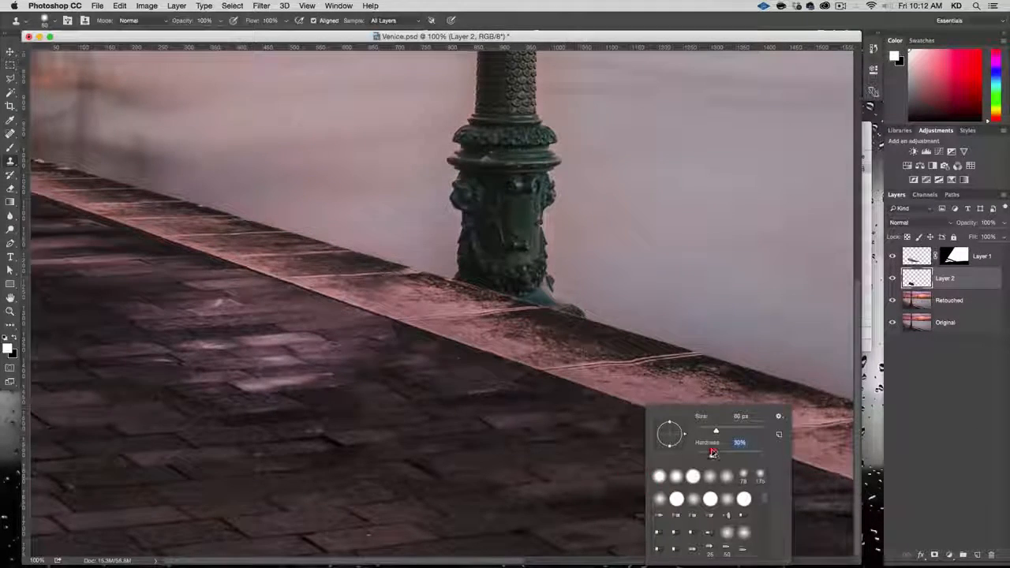
left_click(574, 415, "ctrl")
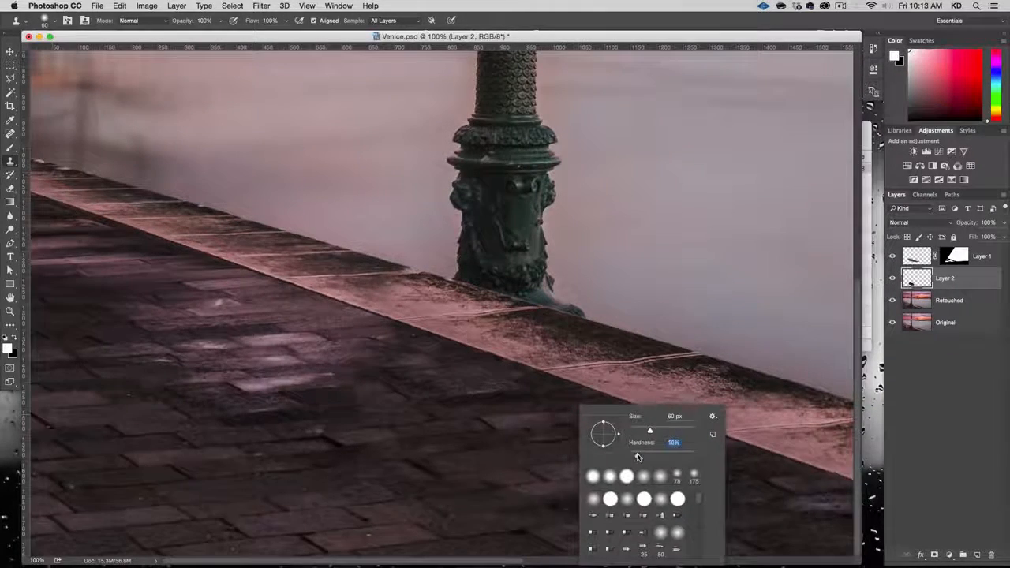
key("Return")
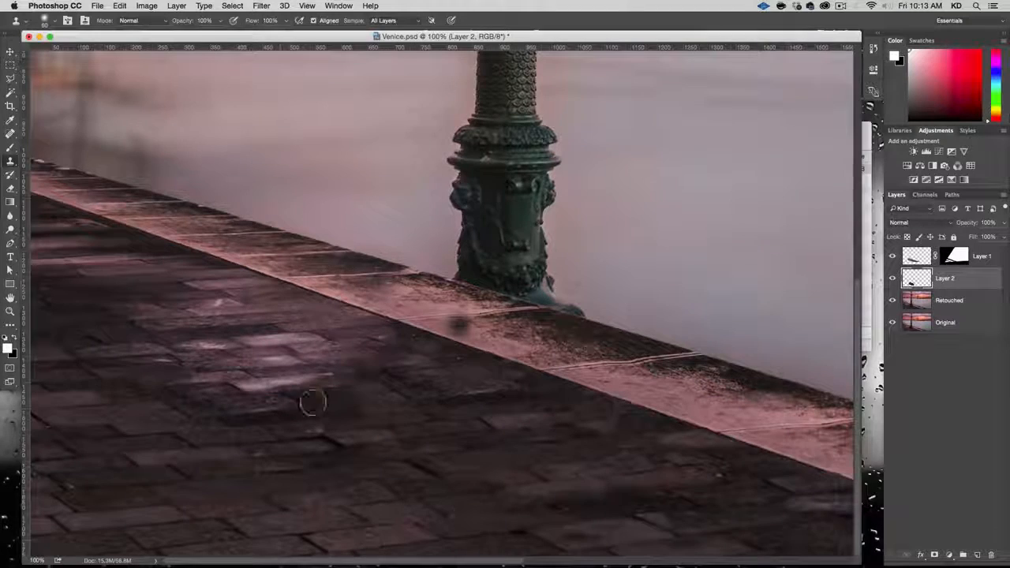
- Try cloning sampled stones over the blurry paving below the curb, right of the post, and undo the strokes
key("alt")
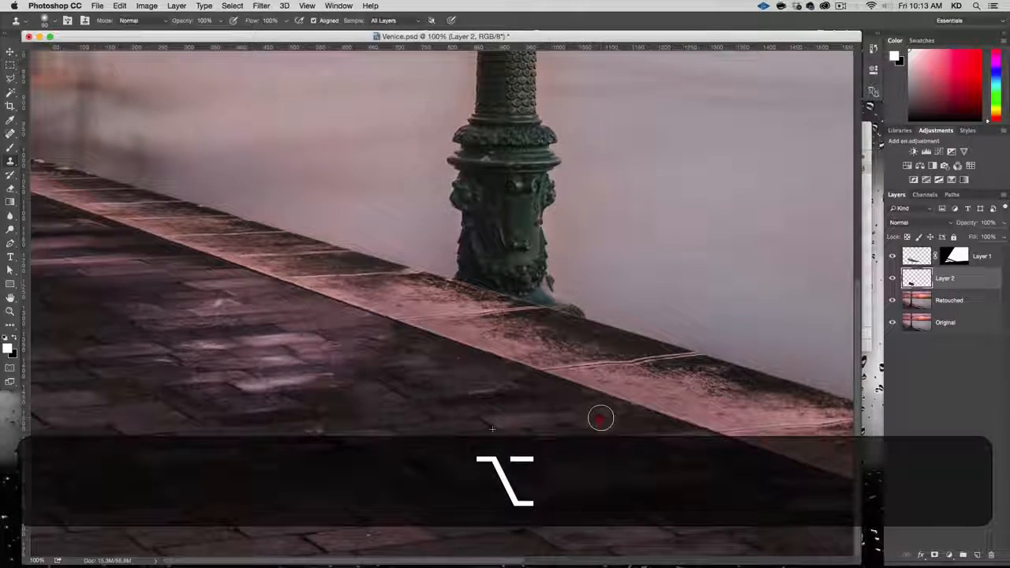
mouse_move(601, 418)
left_mouse_down()
mouse_move(587, 420)
mouse_move(636, 415)
left_mouse_up()
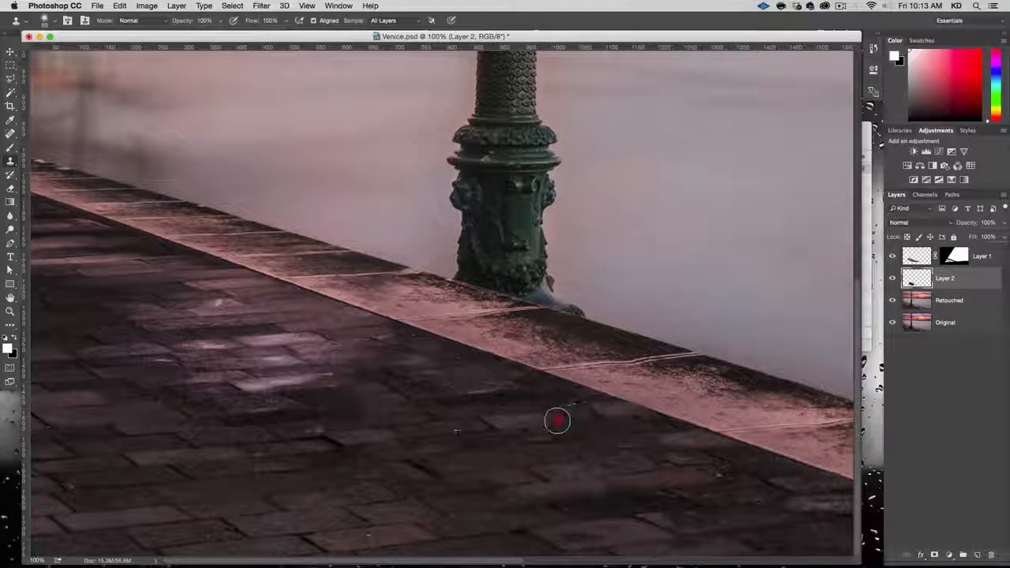
key("super+z")
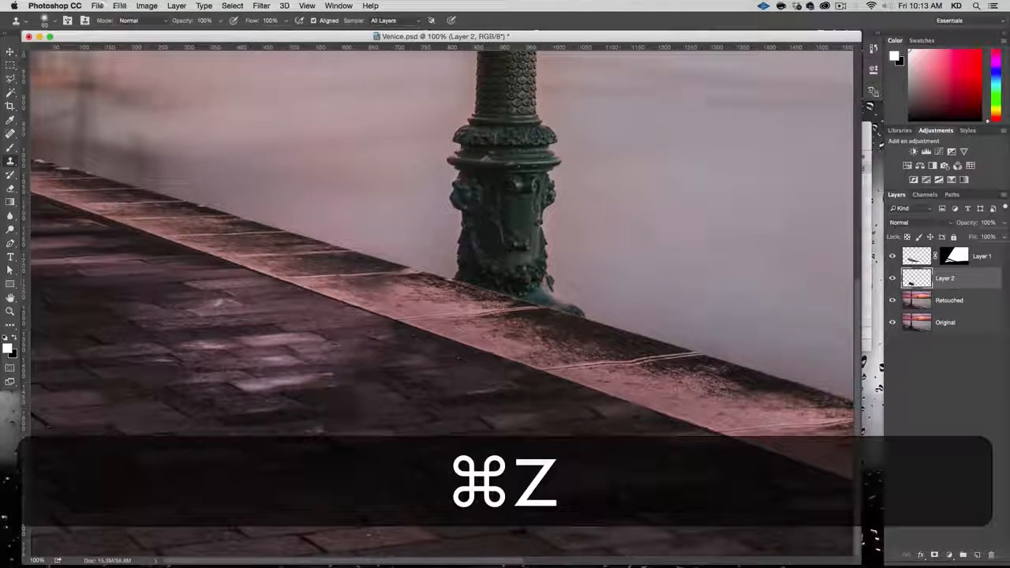
key("alt+super+z")
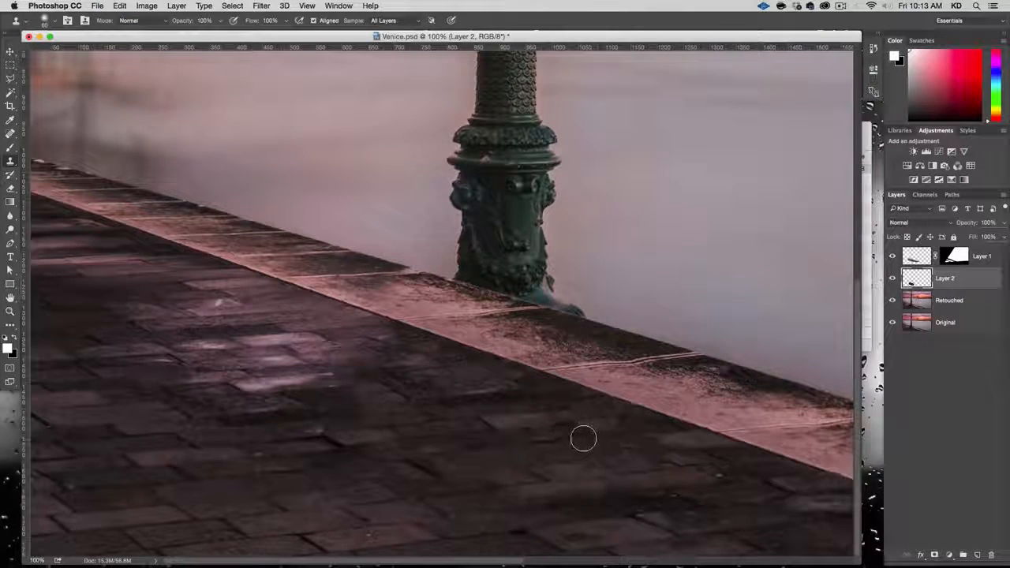
- Resample nearby stones and clone them along the paving below the curb to blend the blurry area right of the post
key("alt")
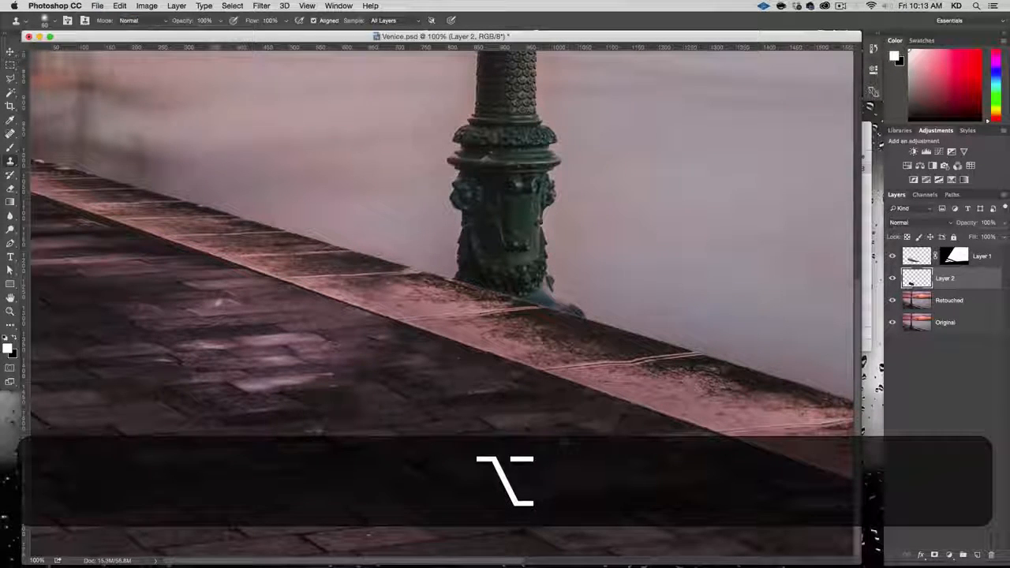
left_click(578, 423, "alt")
left_click_drag(581, 423, 656, 416)
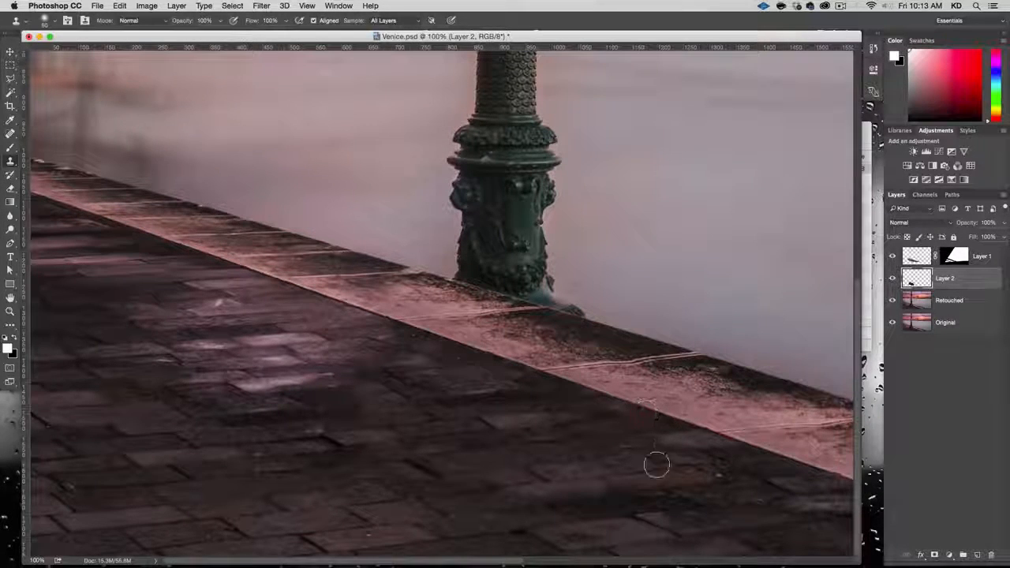
key("alt")
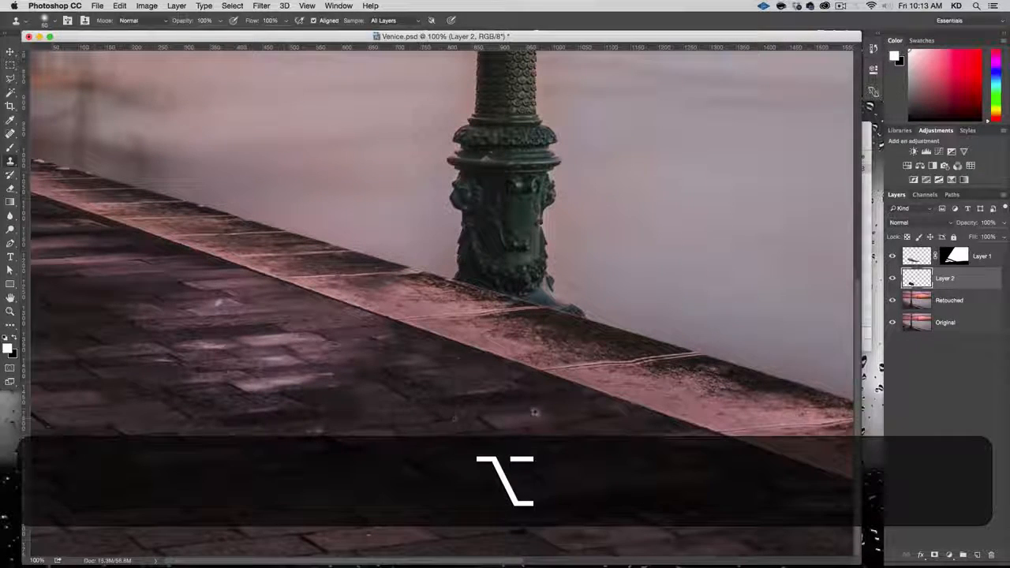
left_click(537, 408, "alt")
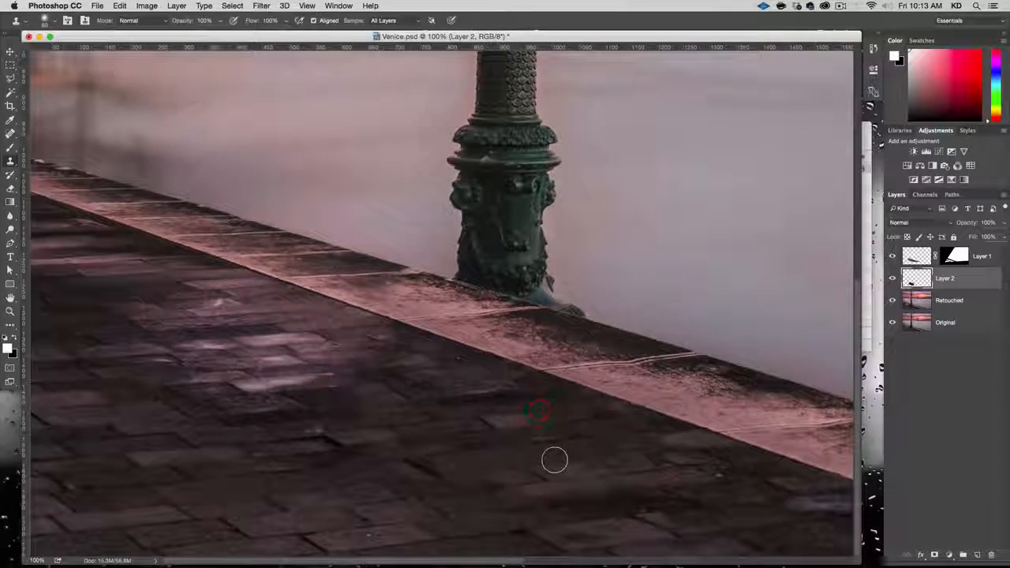
left_click(471, 369, "alt")
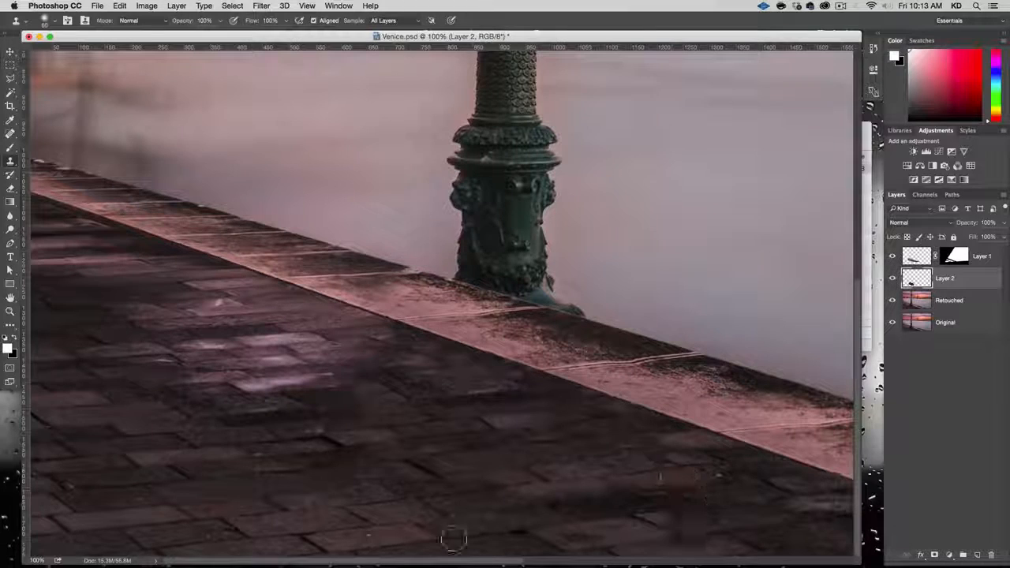
- Clone more sampled stones across the paving below the curb and compare the patched area with Layer 2 hidden and shown
left_click_drag(297, 464, 394, 475)
mouse_move(576, 444)
left_mouse_down()
mouse_move(618, 496)
mouse_move(569, 450)
mouse_move(622, 407)
left_mouse_up()
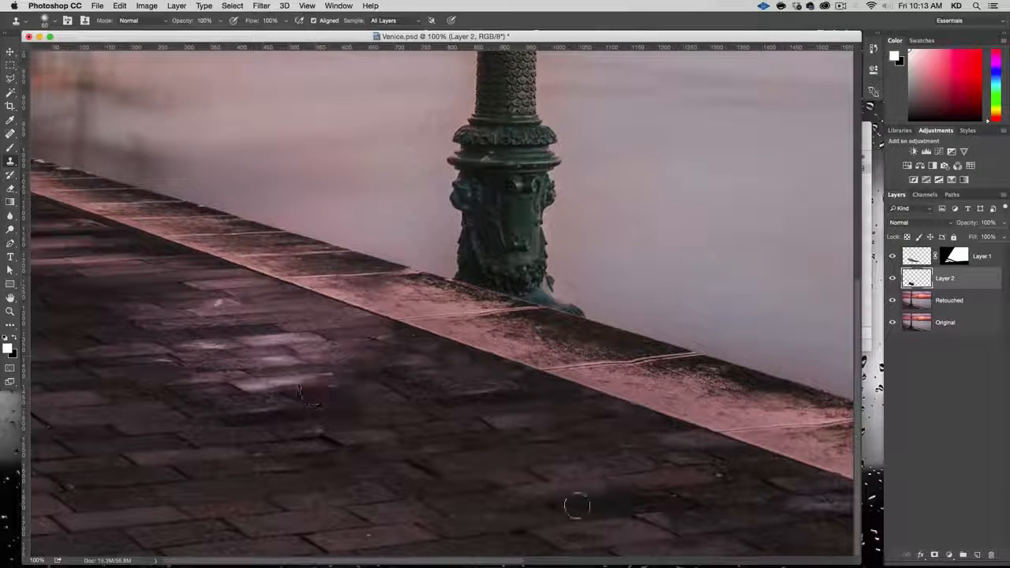
left_click_drag(545, 365, 559, 362)
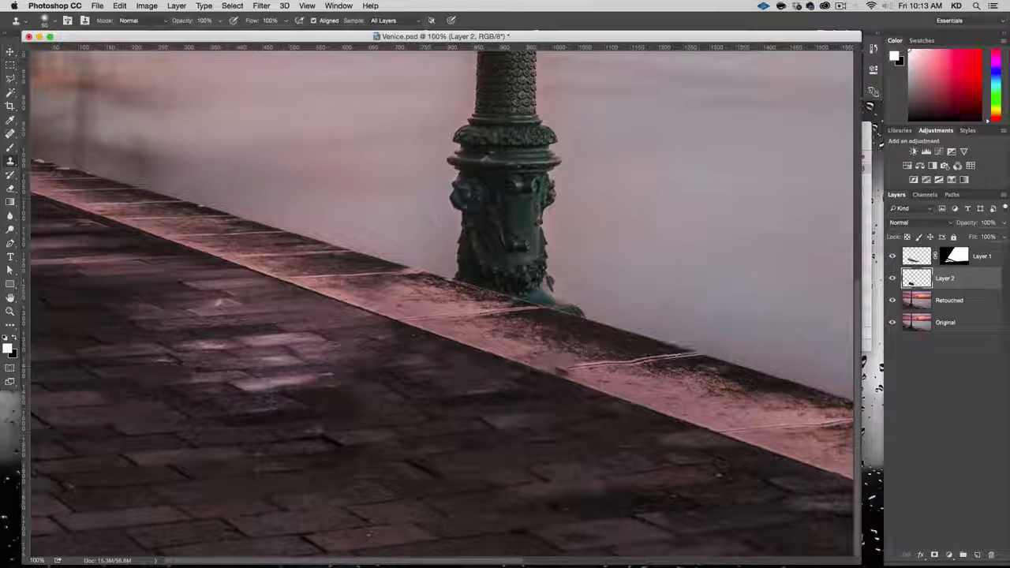
left_click(893, 280)
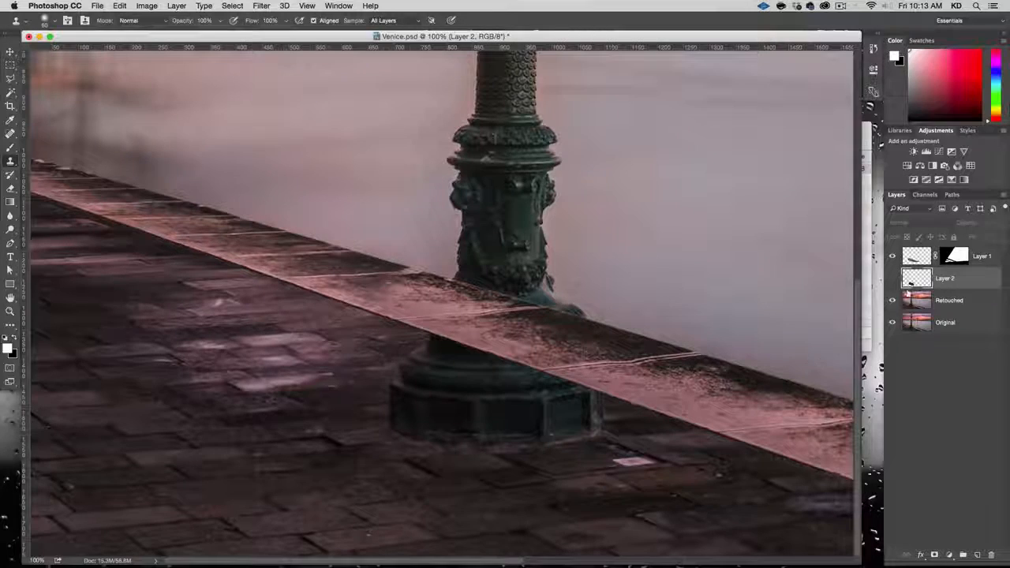
left_click(894, 277)
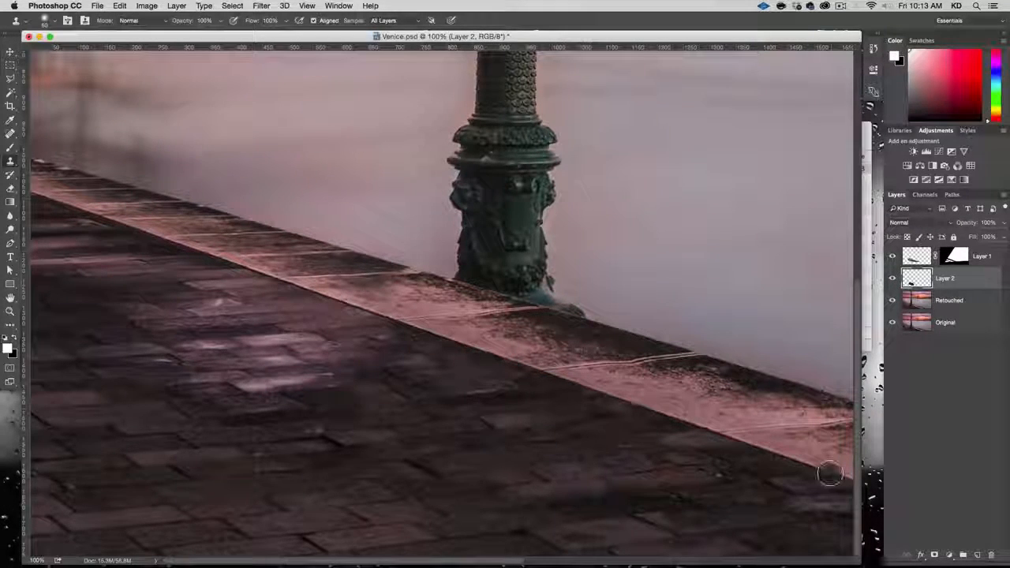
key("alt+super+minus")
key("alt+super+minus")
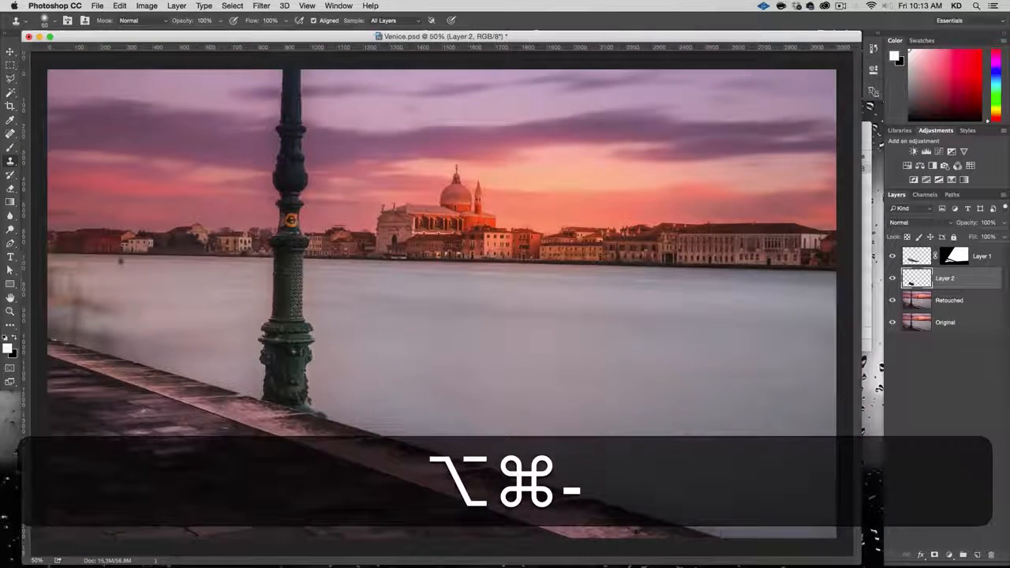
left_click_drag(209, 497, 174, 514)
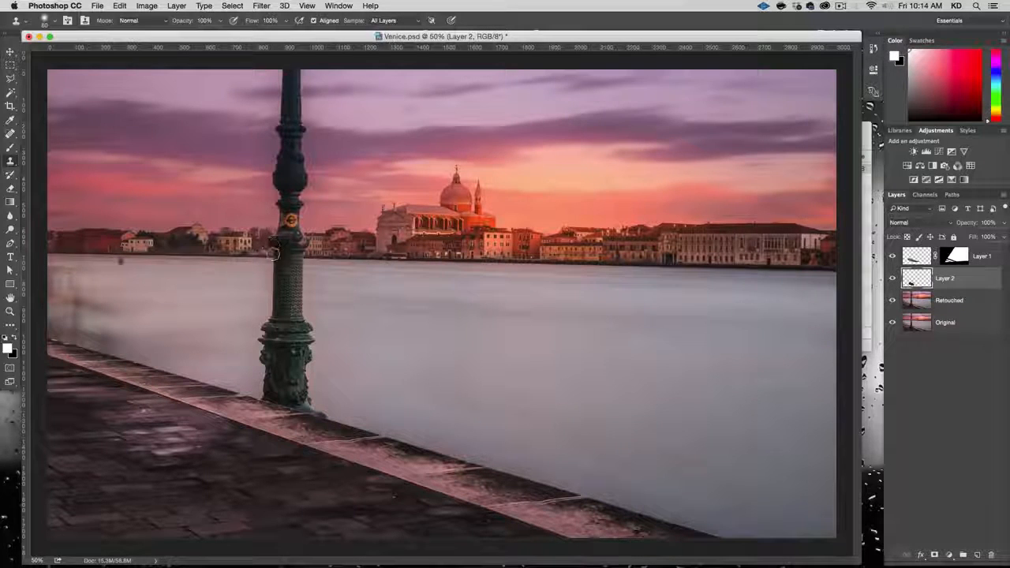
- Select a rectangle of waterfront buildings right of the domed church on the Retouched layer and copy it to a new layer
left_click(971, 305)
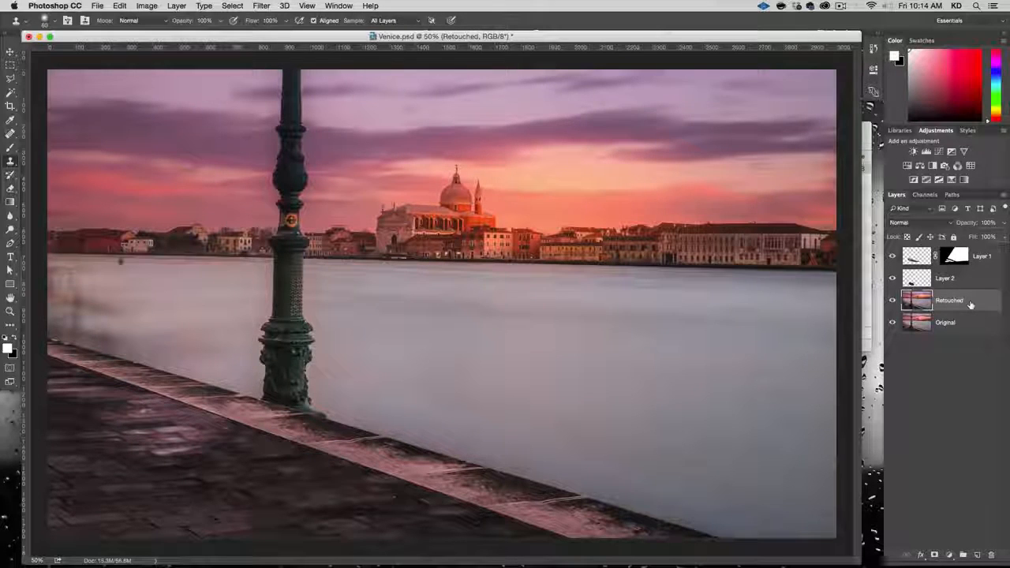
left_click(11, 65)
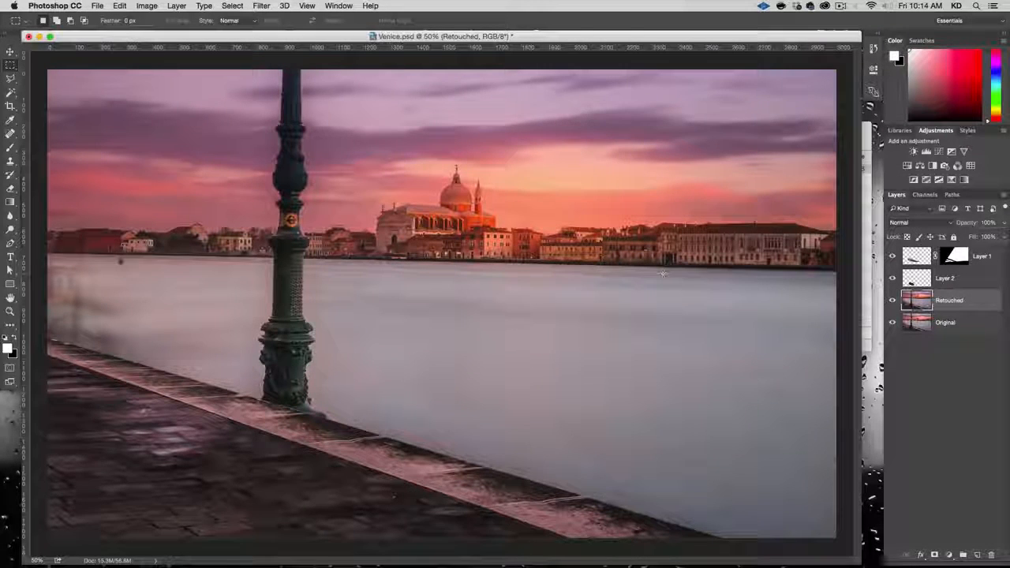
left_click_drag(674, 276, 494, 195)
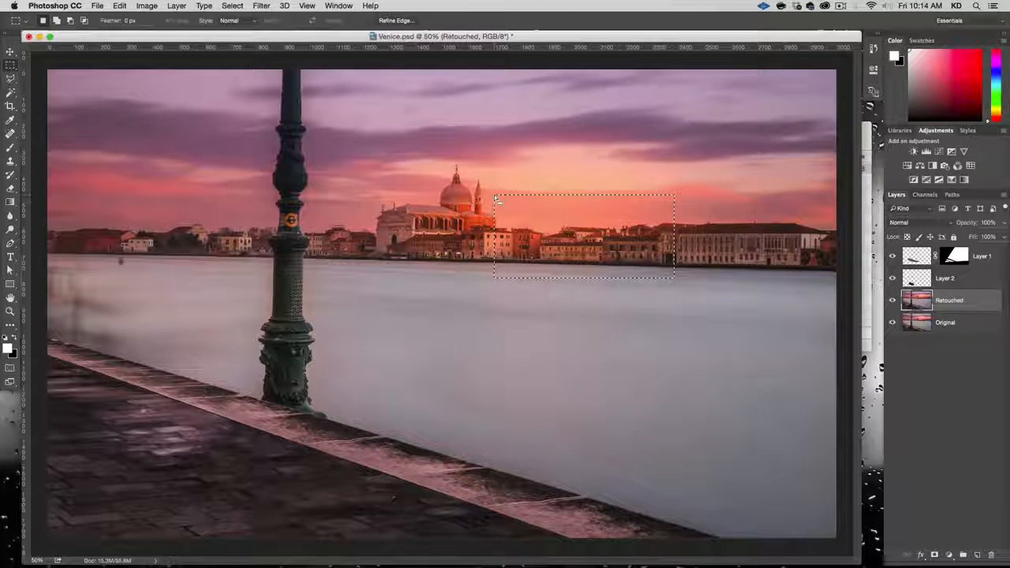
left_click(176, 5)
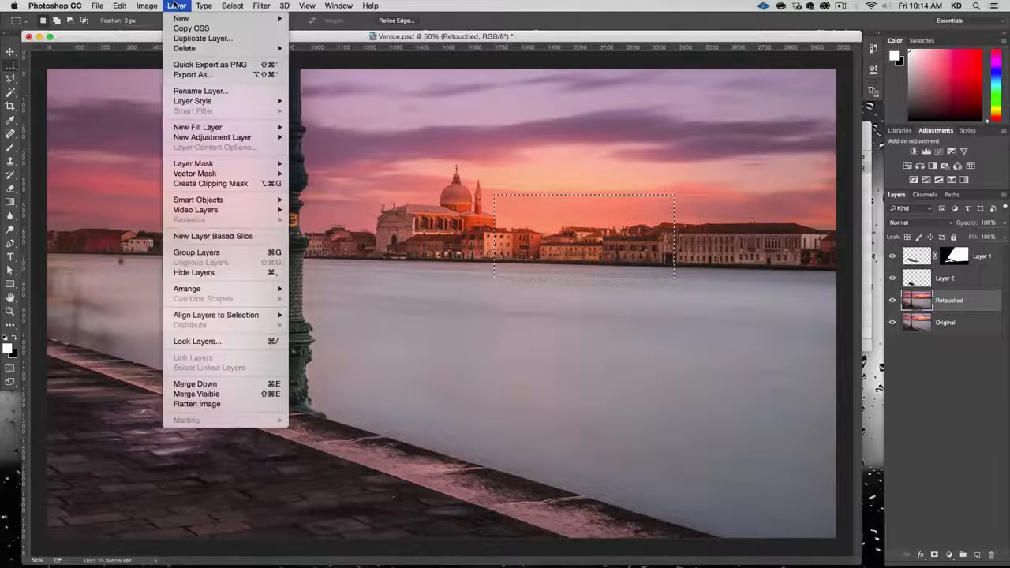
left_click(347, 98)
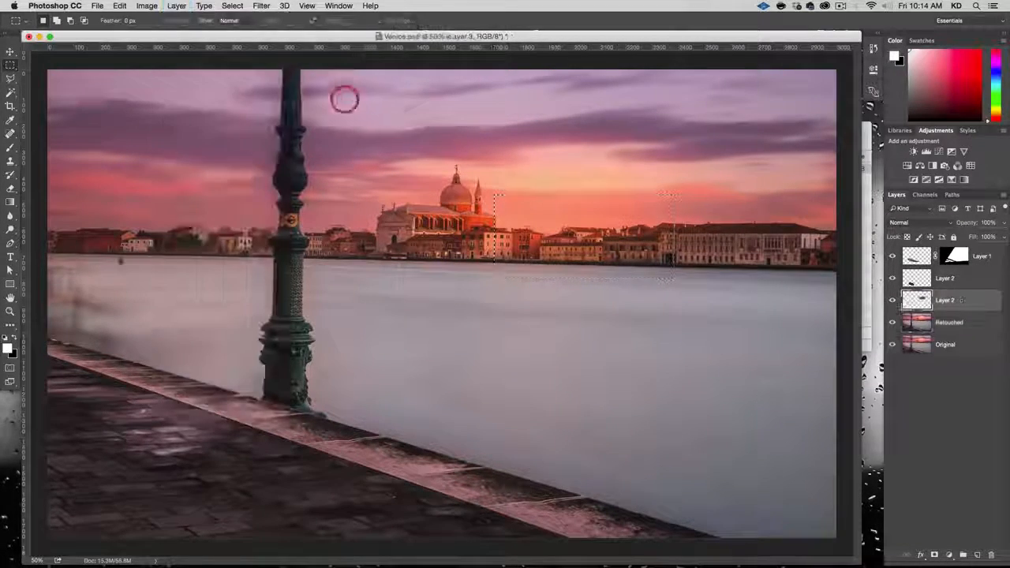
- Move the copied buildings down over the open water and load the copied layer's outline as a selection
key("v")
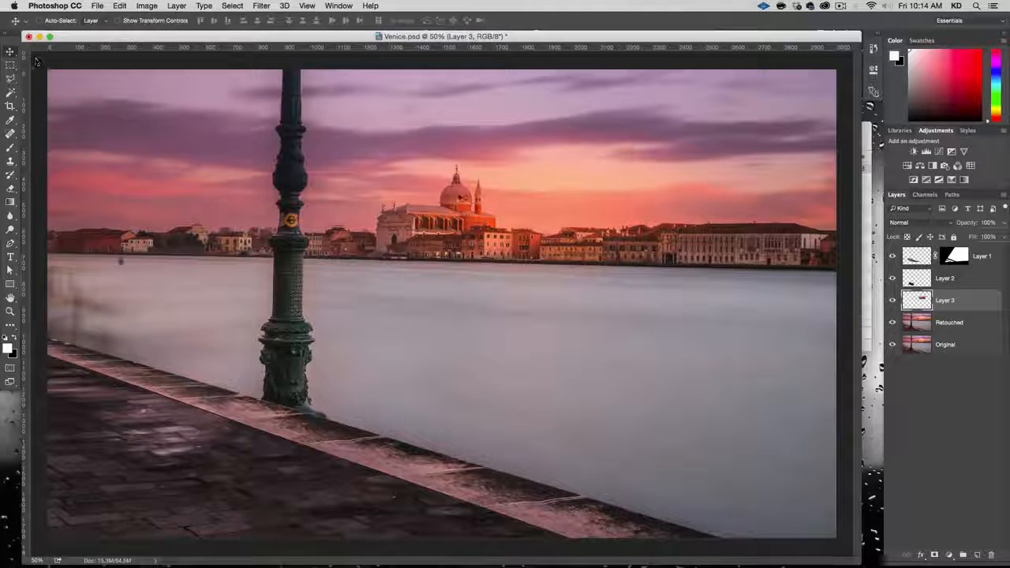
left_click_drag(570, 240, 533, 344)
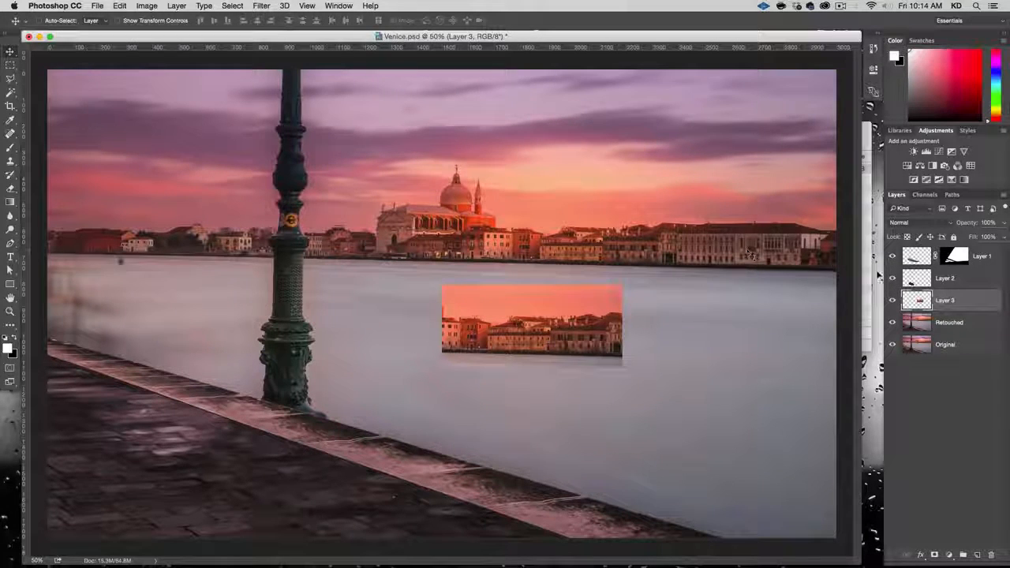
left_click(920, 304, "super")
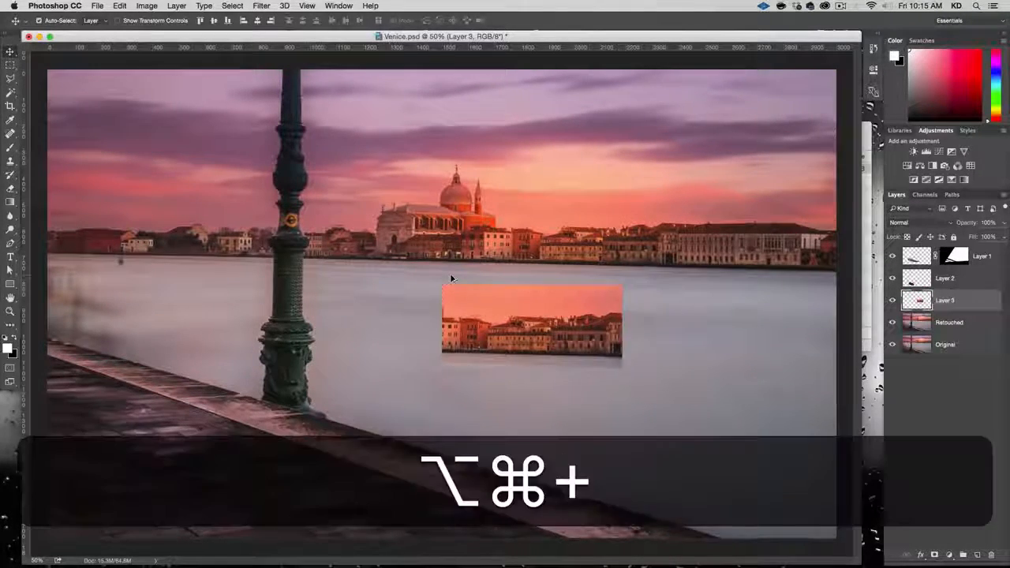
key("alt+super+plus")
key("alt+super+plus")
key("alt+super+plus")
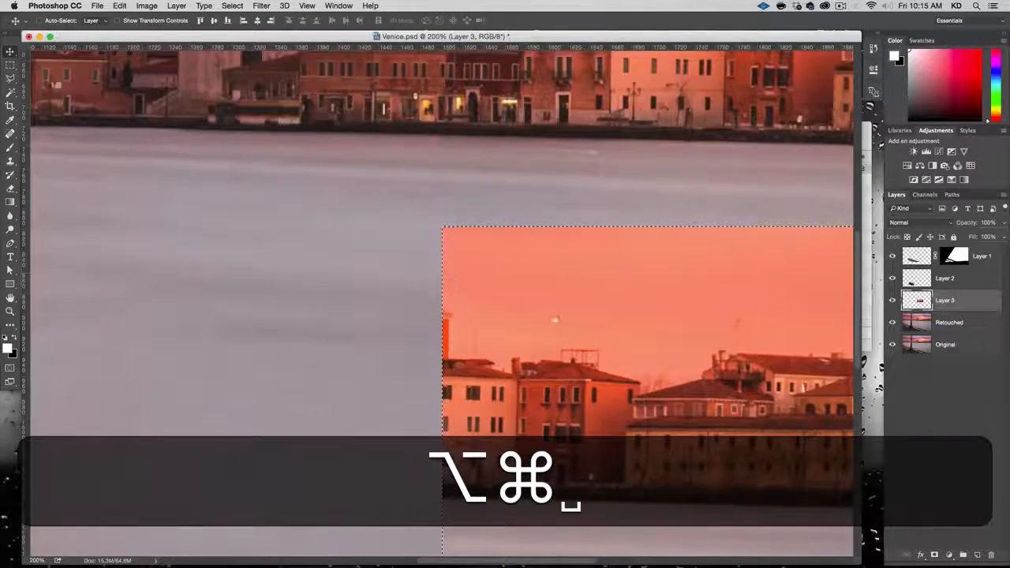
left_click_drag(548, 316, 194, 216)
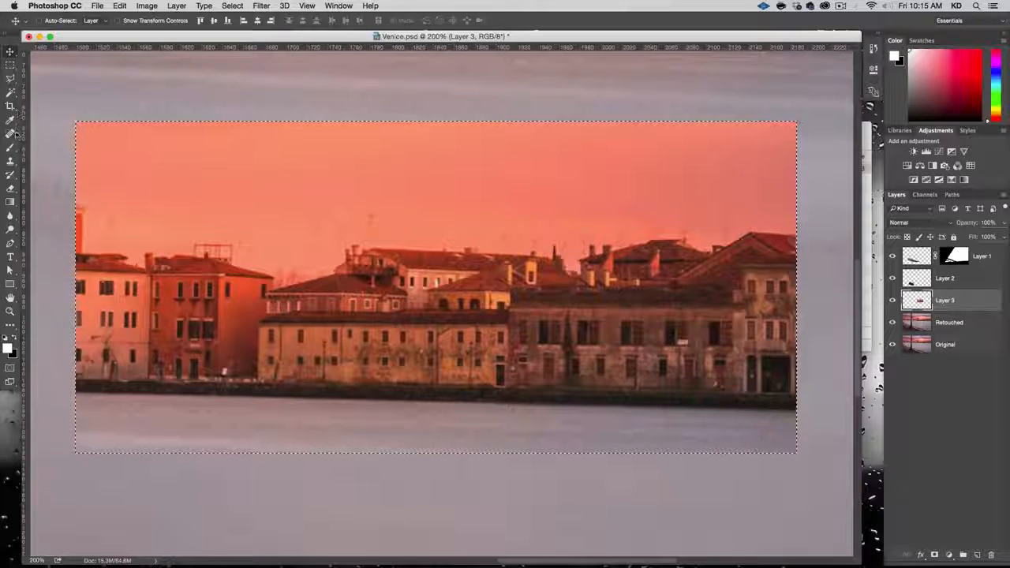
- Subtract the sky above the rooftops from the selection with the Quick Selection tool
left_click(11, 93)
left_click(63, 92)
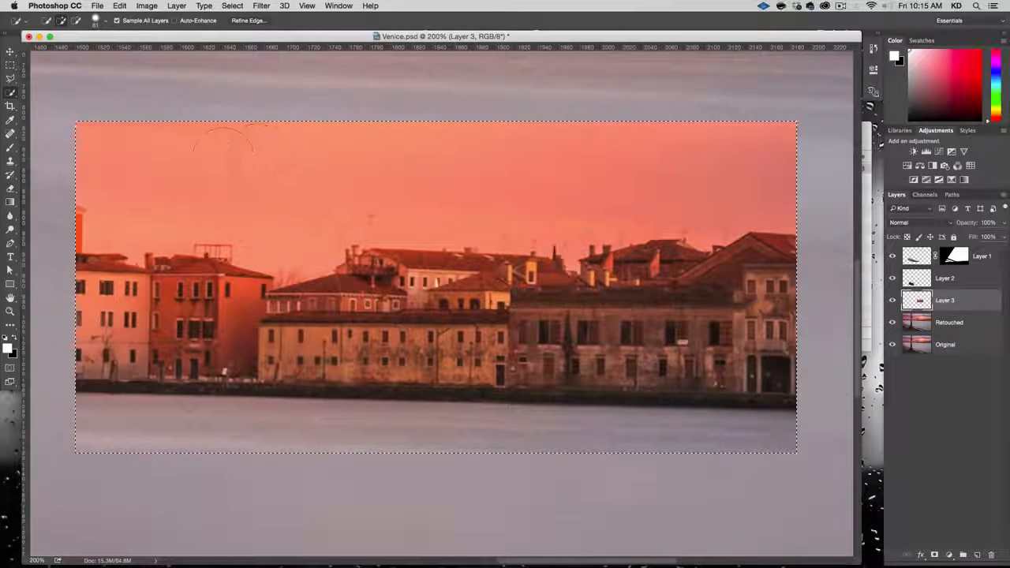
left_click(214, 153, "alt")
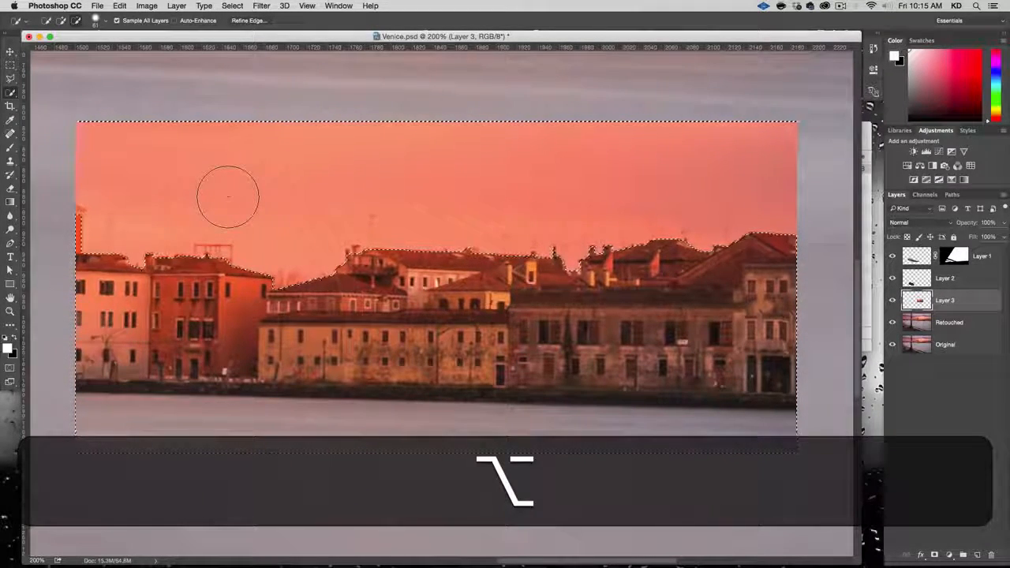
left_click(129, 133, "alt")
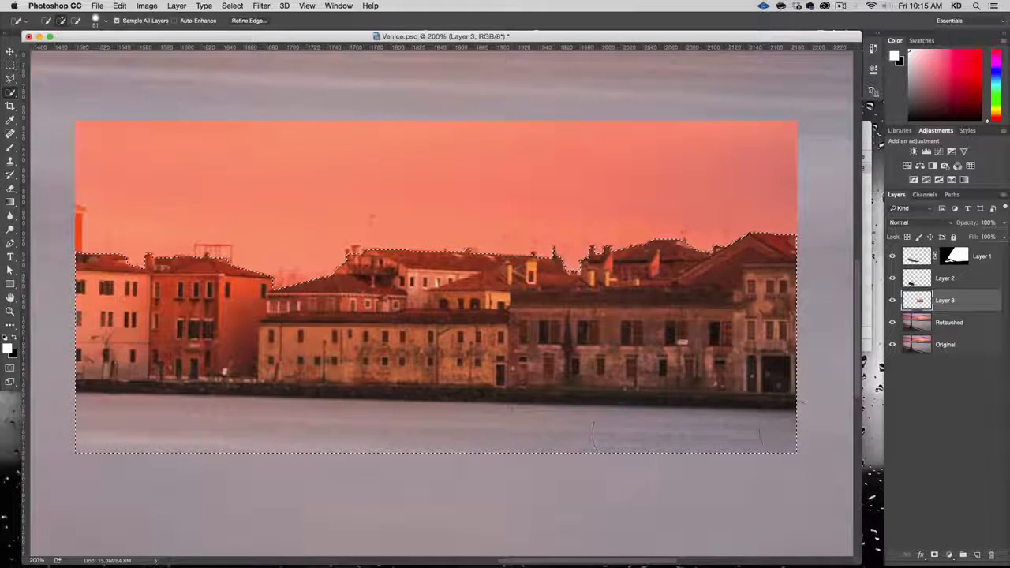
- Try subtracting the water below the buildings from the selection while sampling all layers, and undo the strokes
key("alt")
left_click_drag(362, 432, 162, 430)
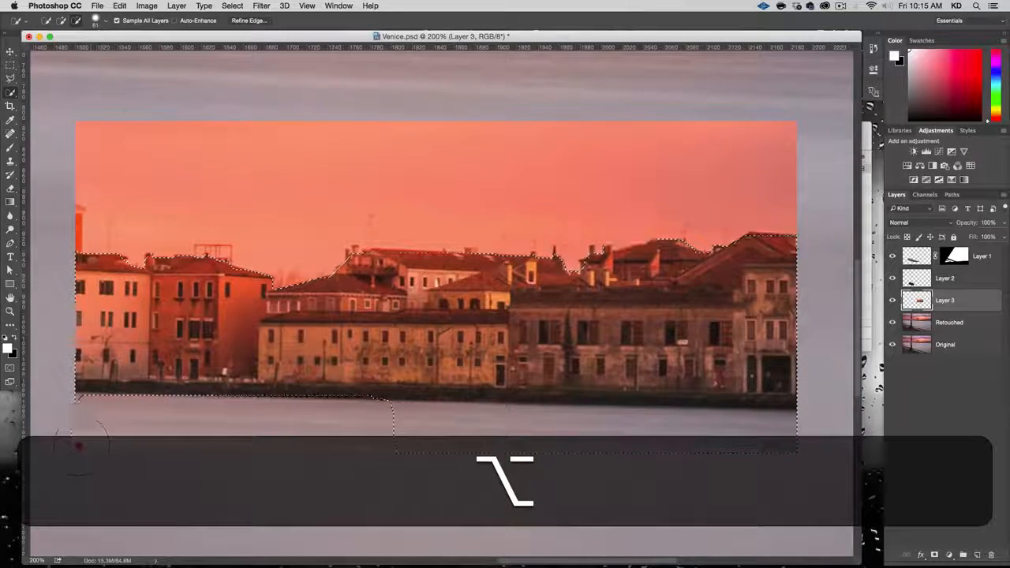
key("super+z")
key("super+z")
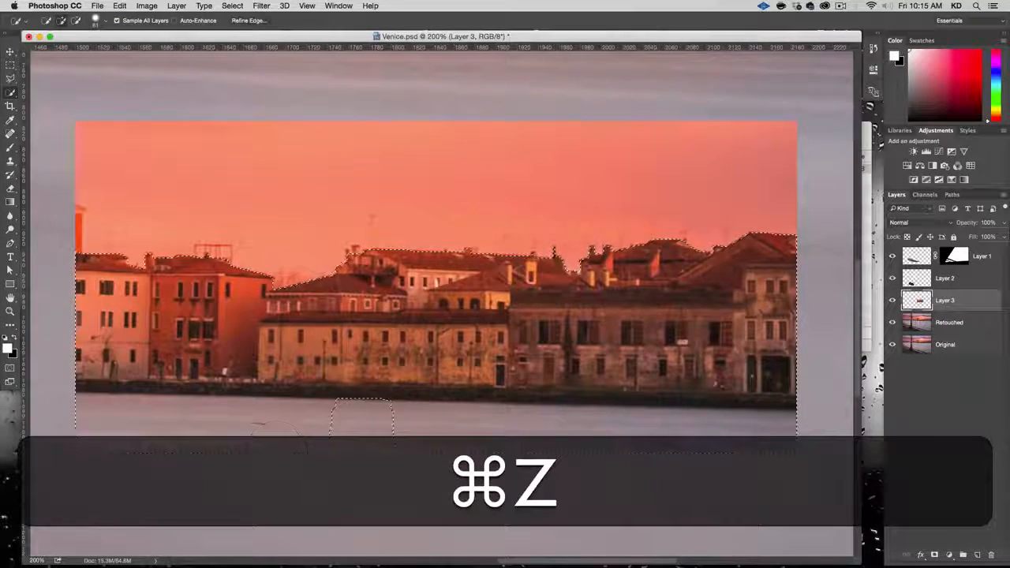
key("alt")
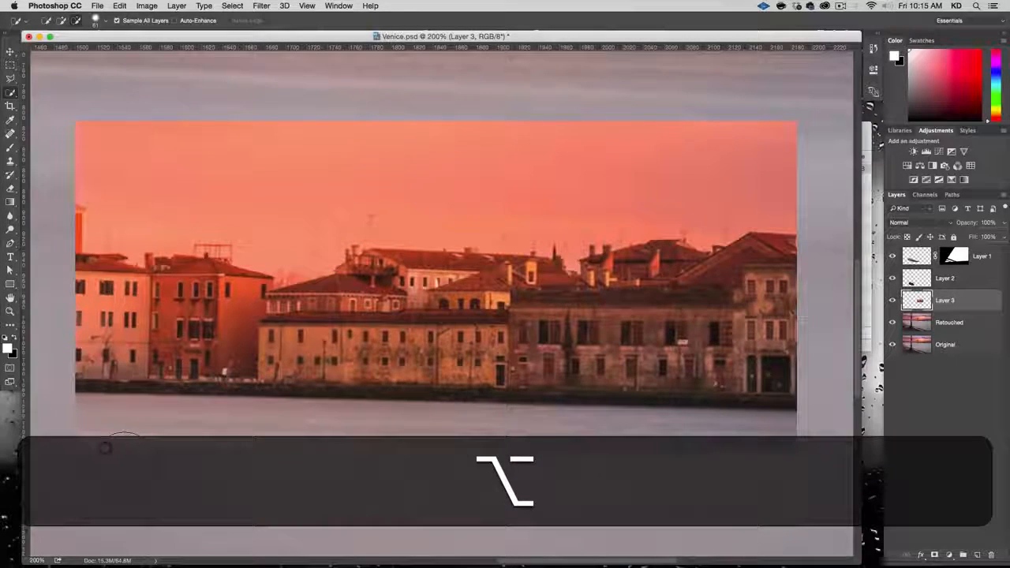
key("alt+super+z")
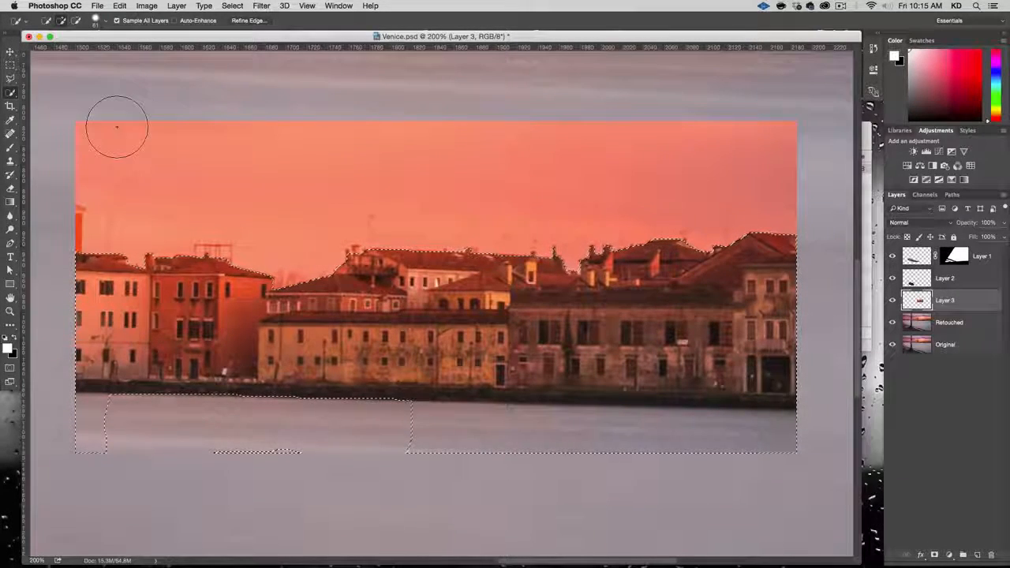
- Turn off Sample All Layers and subtract the strip of water below the buildings from the selection
left_click(118, 21)
left_click_drag(87, 461, 738, 463)
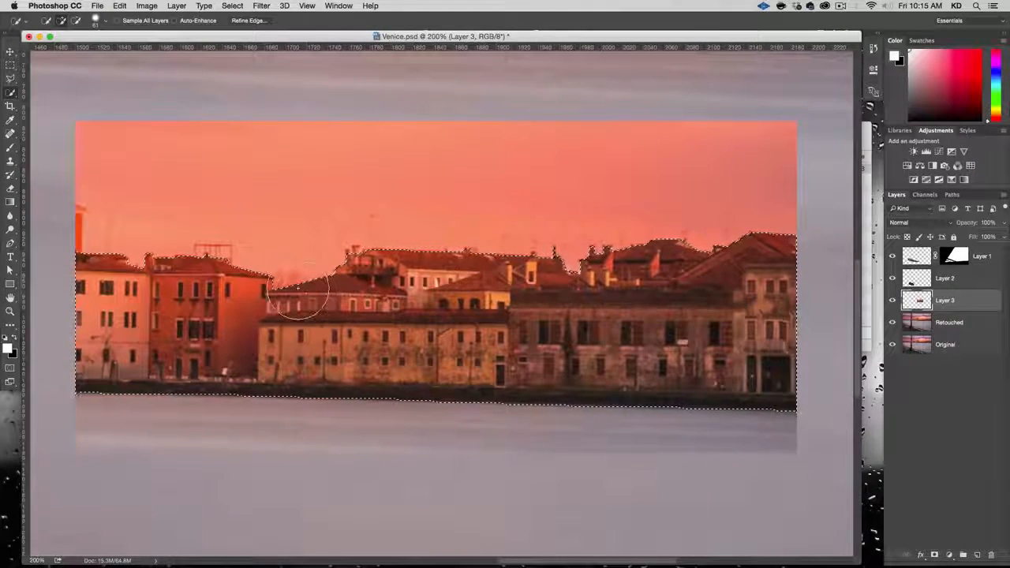
- Check the building selection in Refine Edge with the On Black view, accept it, and turn it into a mask on Layer 3
left_click(248, 20)
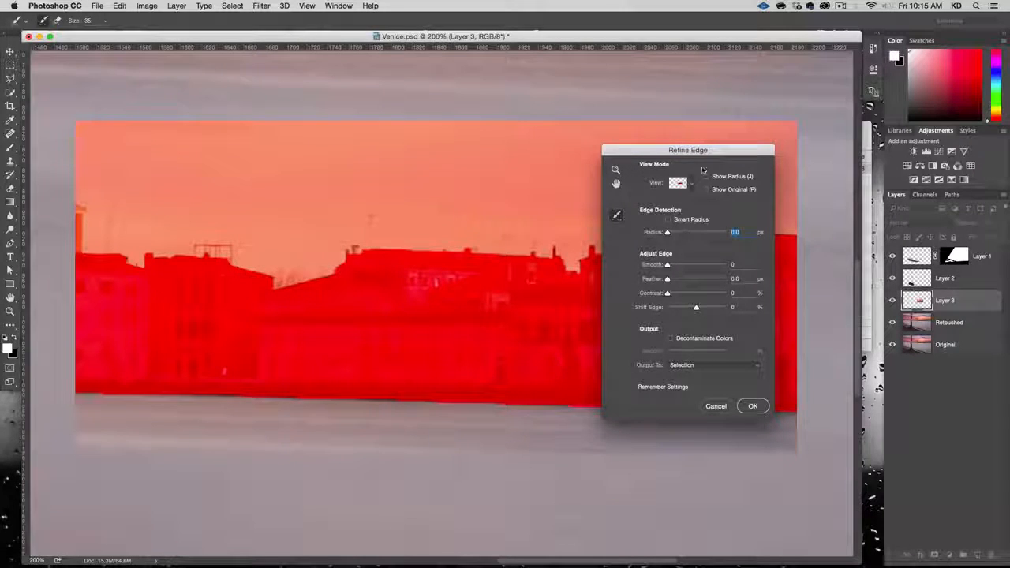
left_click(692, 182)
left_click(682, 251)
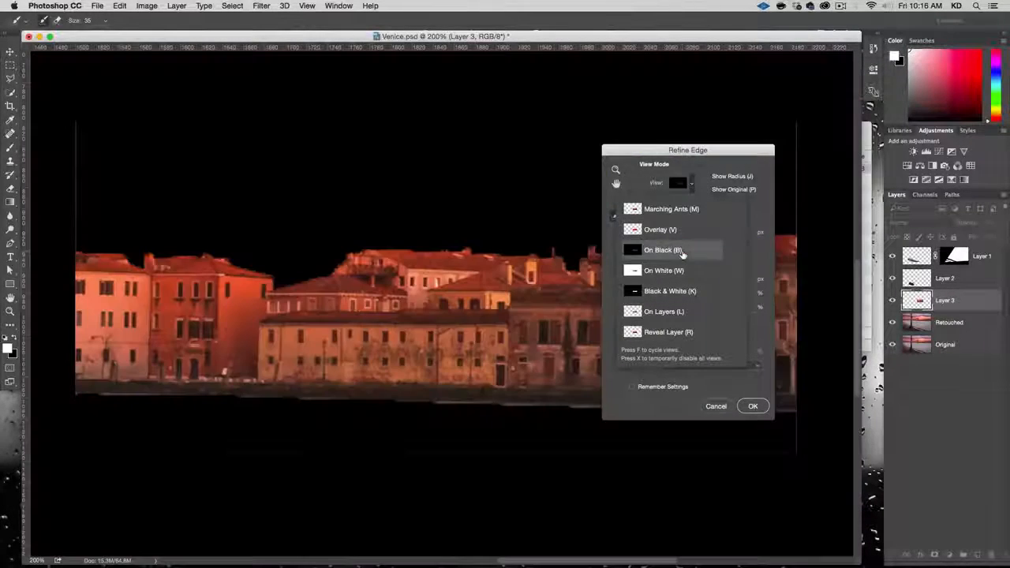
left_click_drag(663, 150, 670, 183)
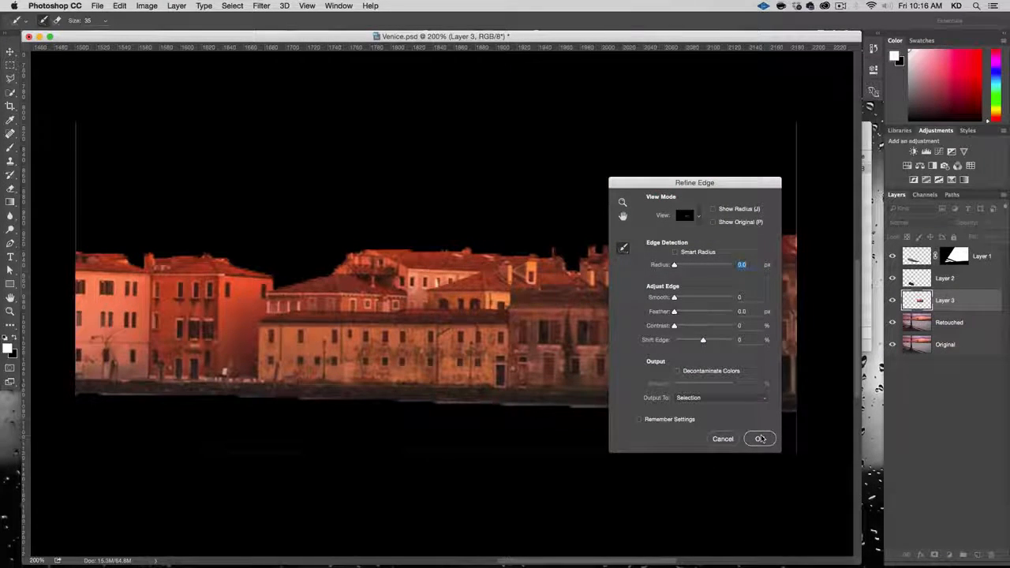
left_click(761, 439)
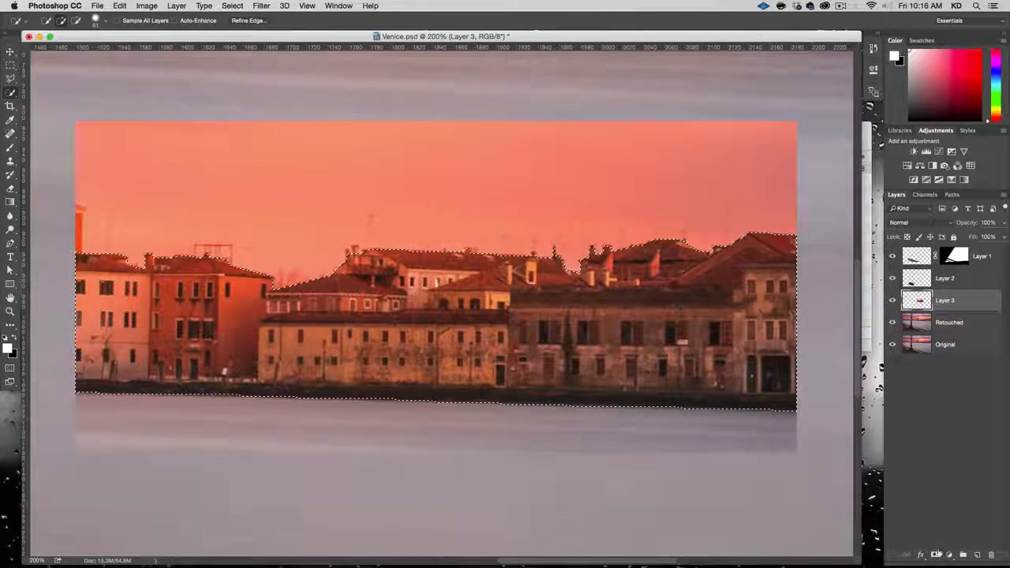
left_click(935, 556)
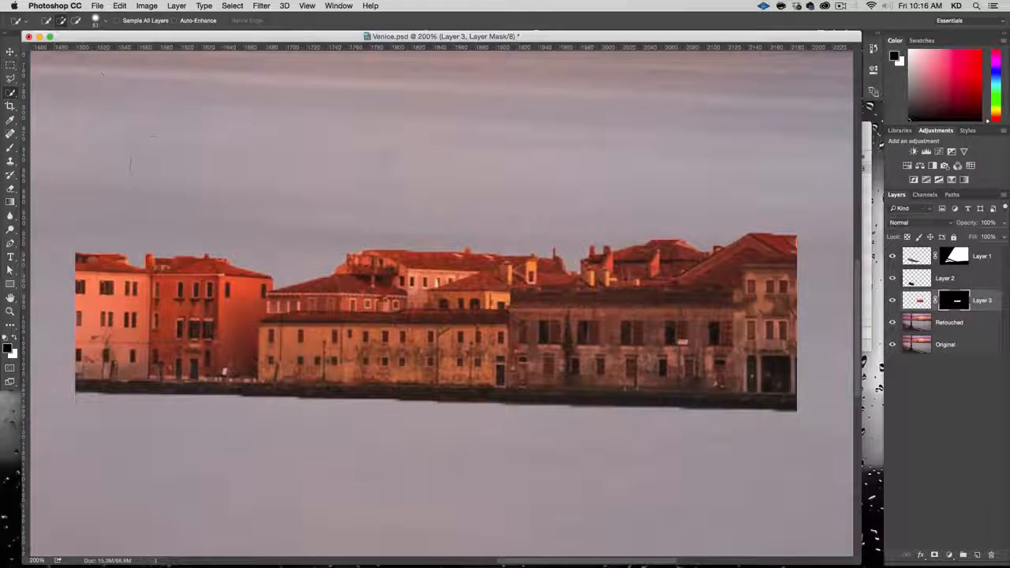
- Set the 45 px brush to 76% hardness and paint black on Layer 3's mask along the copy's left edge
key("b")
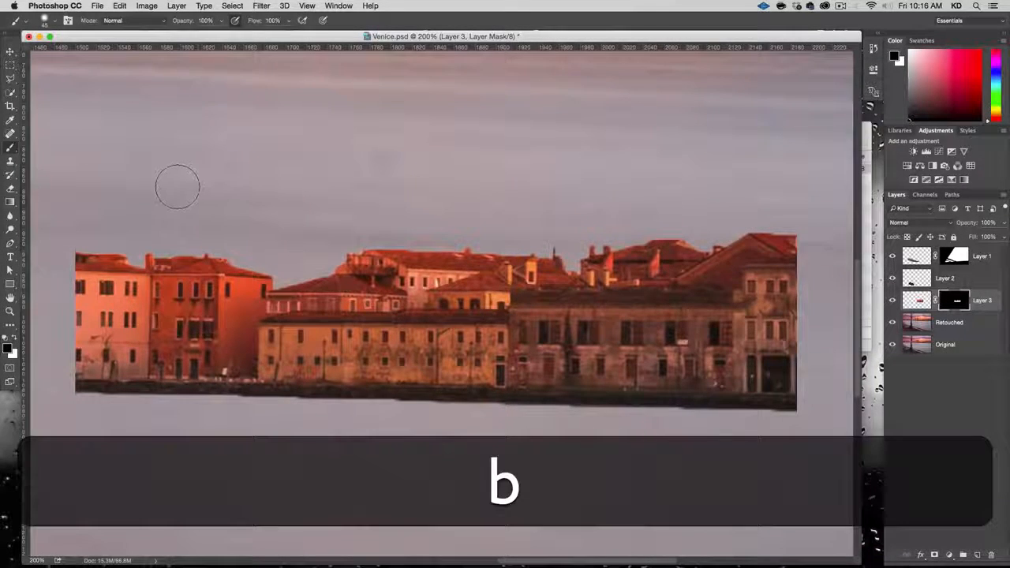
right_click(190, 162)
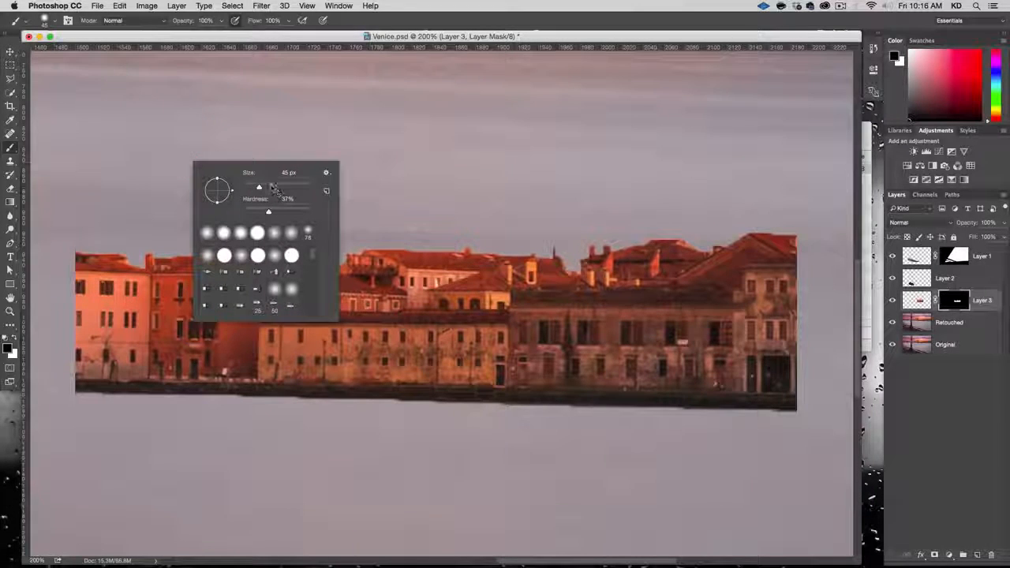
left_click_drag(295, 213, 299, 213)
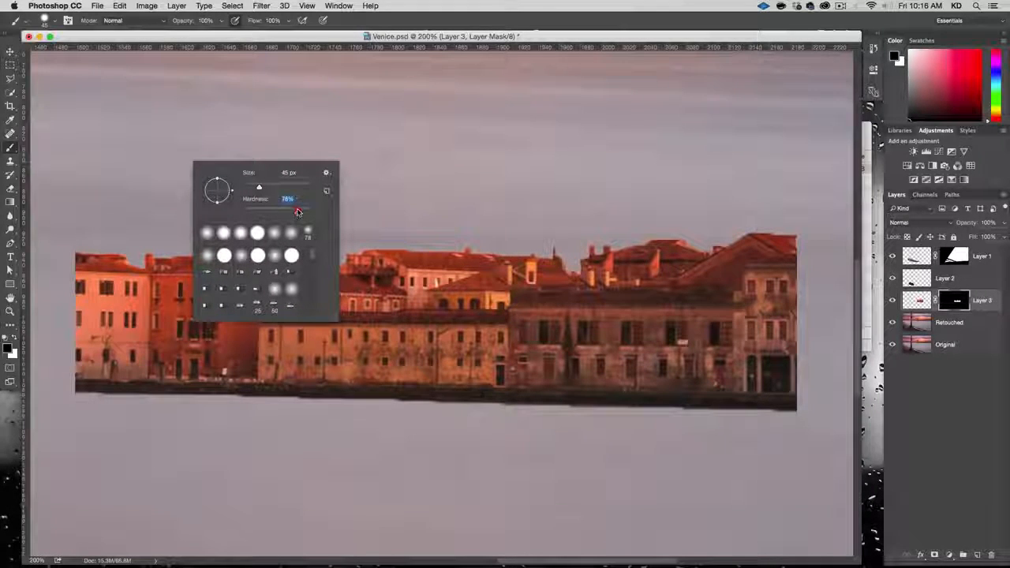
left_click(79, 171)
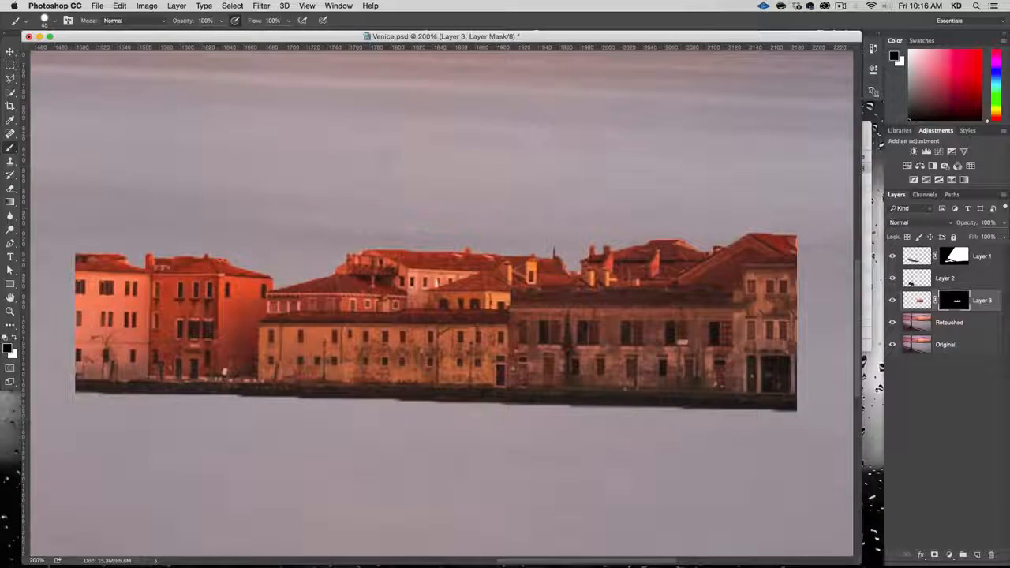
- Move the masked buildings up onto the skyline, across the lamp post and left of the domed church
key("ctrl+s")
key("alt+ctrl+minus")
key("alt+ctrl+minus")
key("alt+ctrl+minus")
key("alt+ctrl+v")
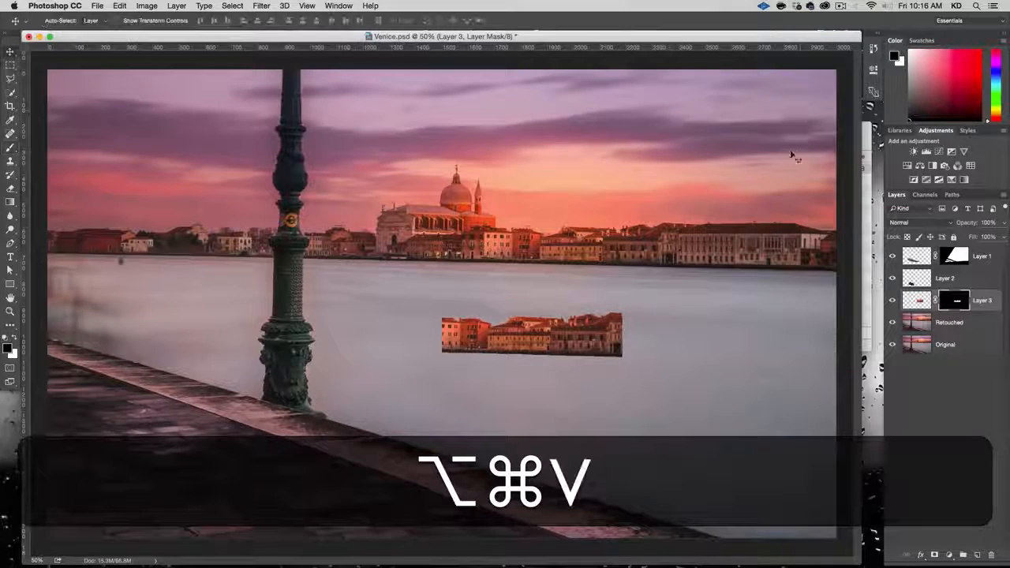
left_click_drag(602, 356, 349, 259)
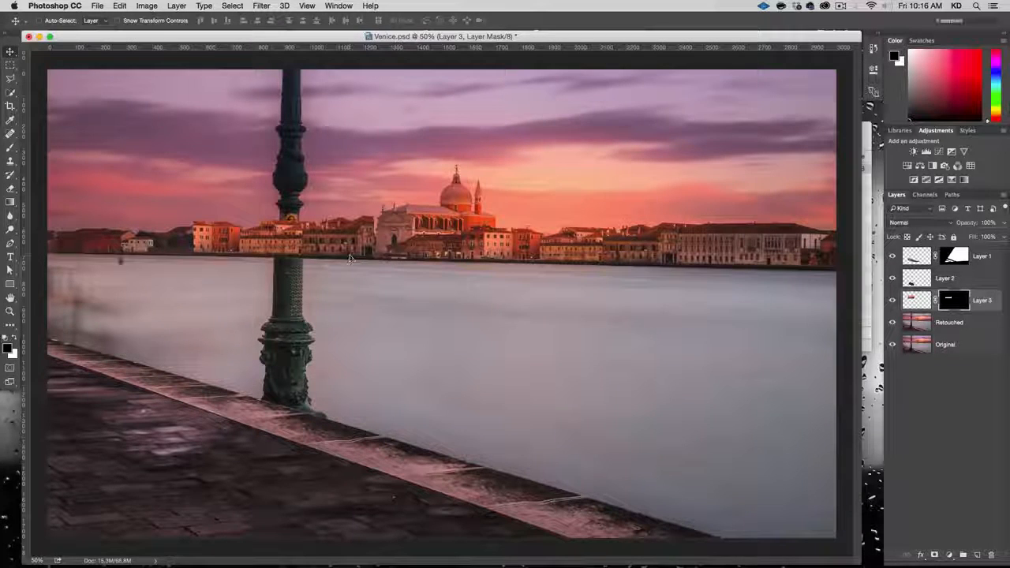
- Lower Layer 3's opacity to 61% and move the building copy up slightly so its base lines up with the waterline
left_click(1003, 224)
left_click_drag(983, 237, 984, 239)
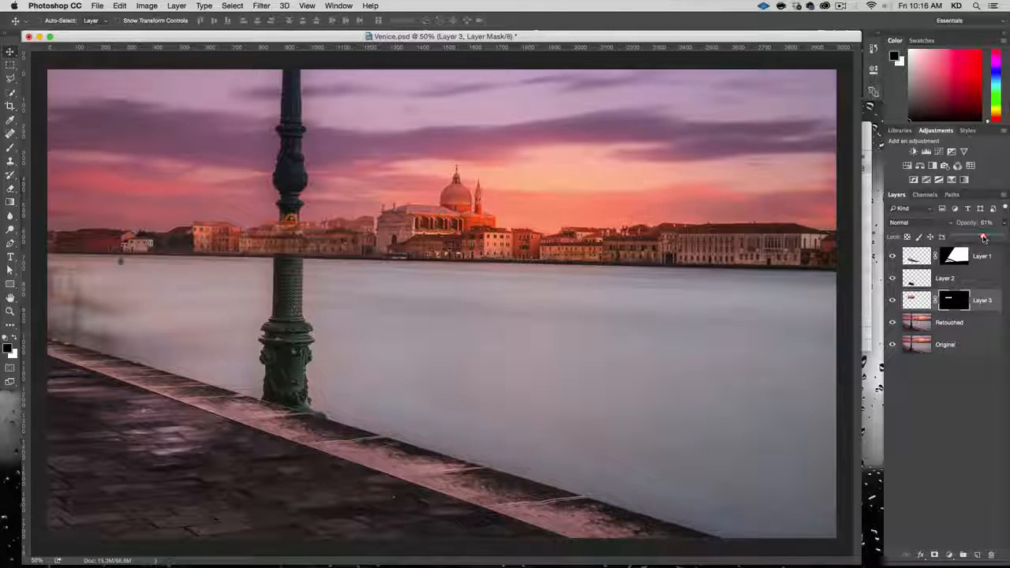
key("alt+super+plus")
key("space")
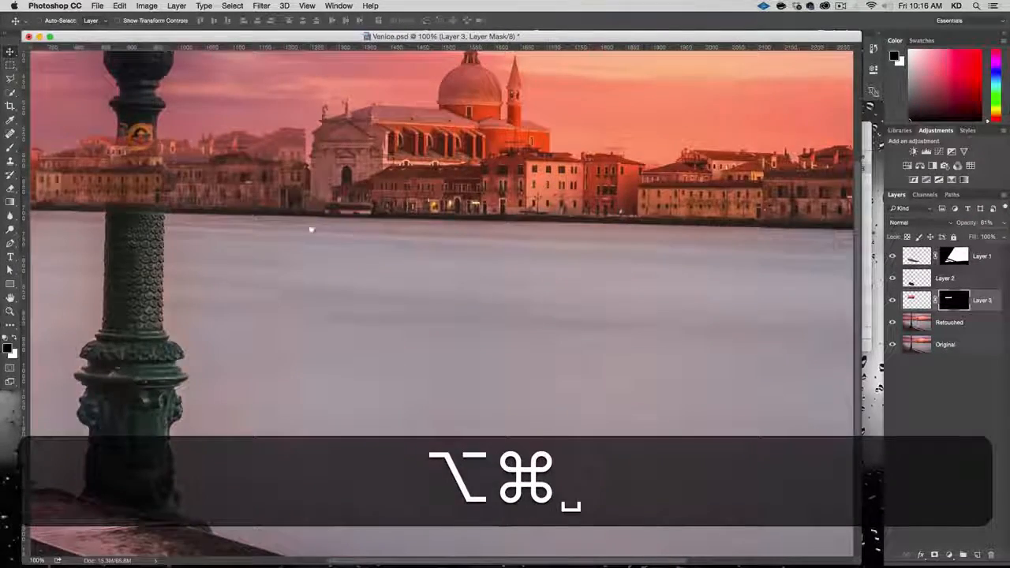
left_click_drag(308, 225, 548, 339)
key("alt+super+plus")
key("space")
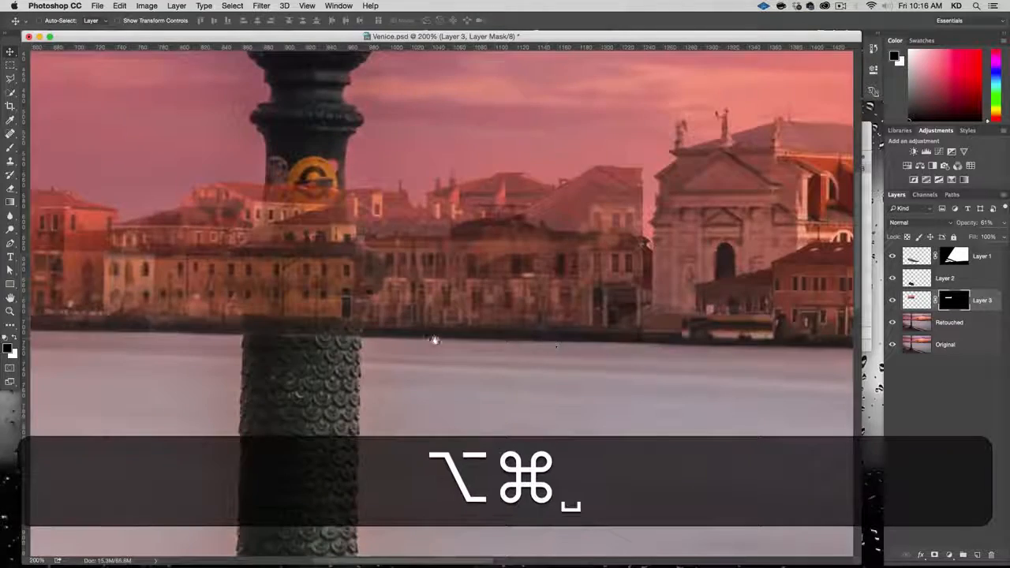
left_click_drag(394, 283, 482, 289)
key("v")
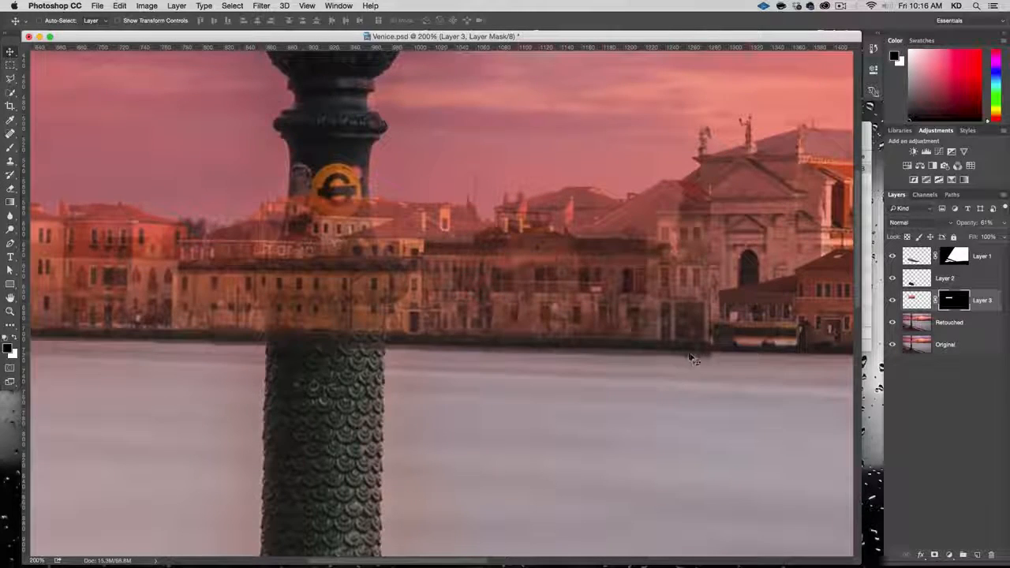
left_click_drag(685, 360, 684, 345)
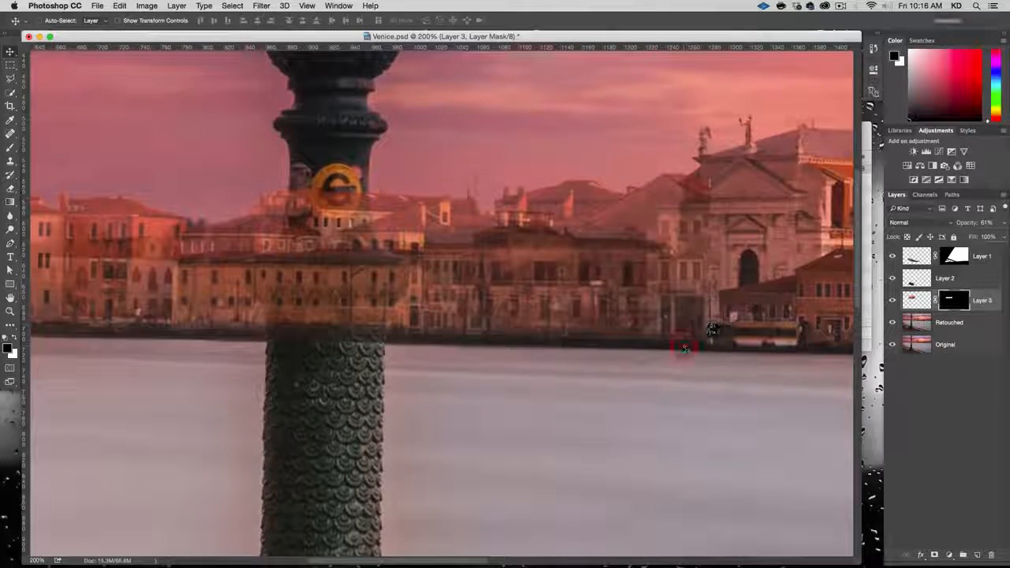
- Free Transform the building copy on Layer 3 to about 74% of its size and position it across the lamp post on the skyline
key("super+t")
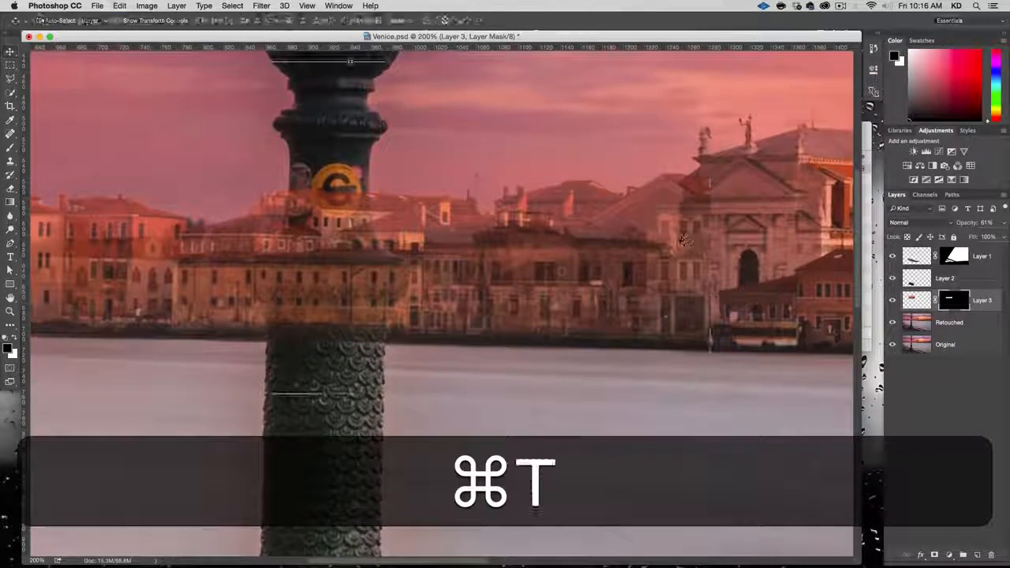
key("space")
left_click_drag(465, 300, 553, 371)
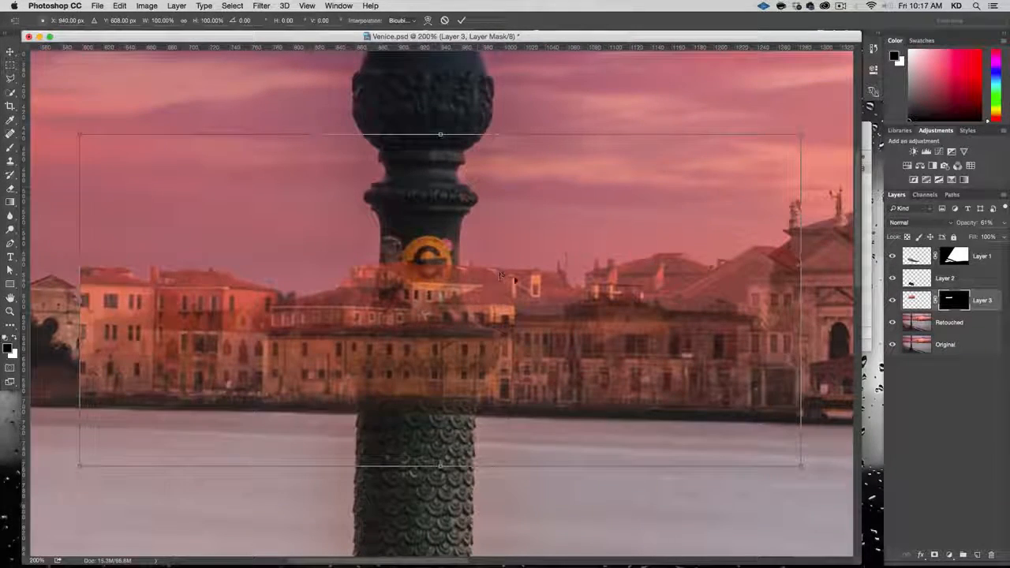
left_click_drag(802, 137, 726, 191)
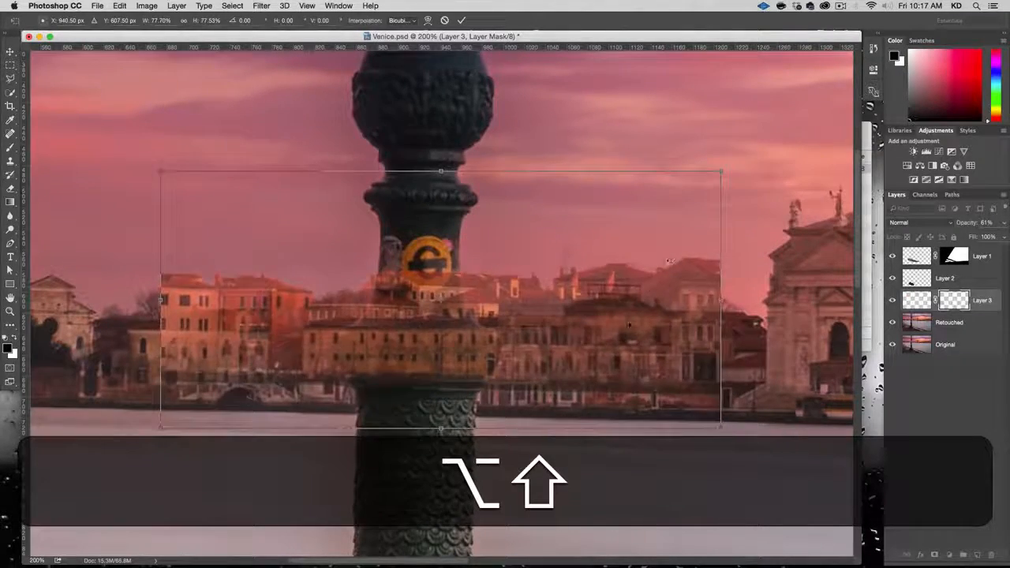
left_click_drag(629, 295, 607, 314)
left_click_drag(693, 200, 656, 220)
mouse_move(520, 407)
left_mouse_down()
mouse_move(546, 390)
mouse_move(544, 405)
mouse_move(532, 404)
left_mouse_up()
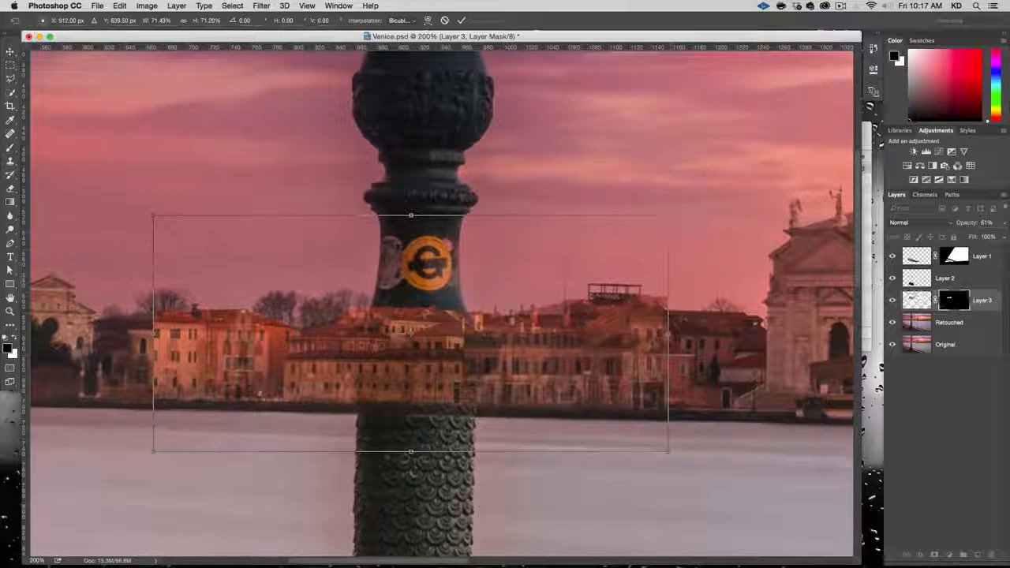
left_click_drag(669, 215, 691, 209)
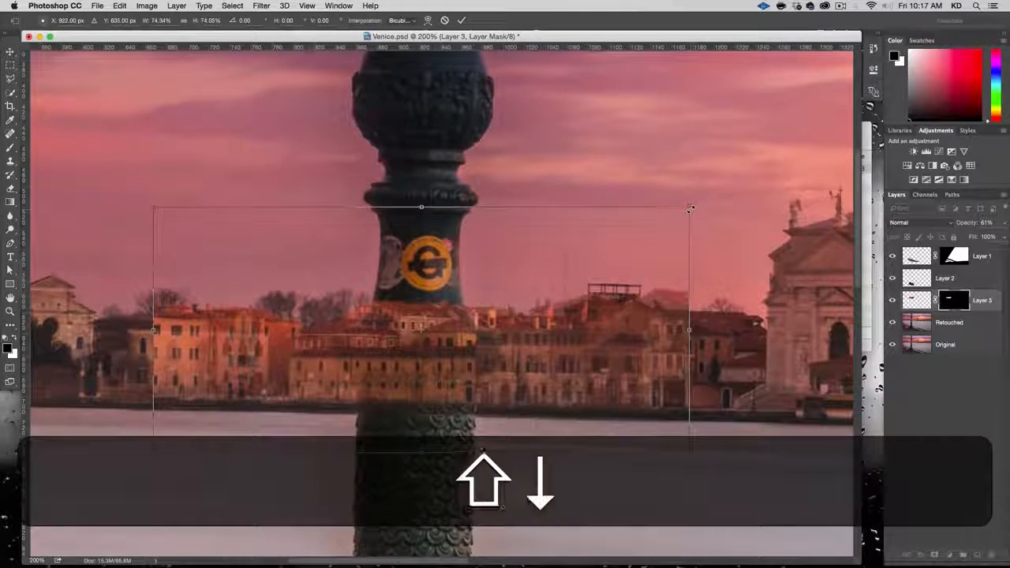
- Nudge the scaled buildings down and left along the shoreline to X 905 px, Y 638 px, and commit the transform
key("Down")
key("Up")
key("Down")
key("Left")
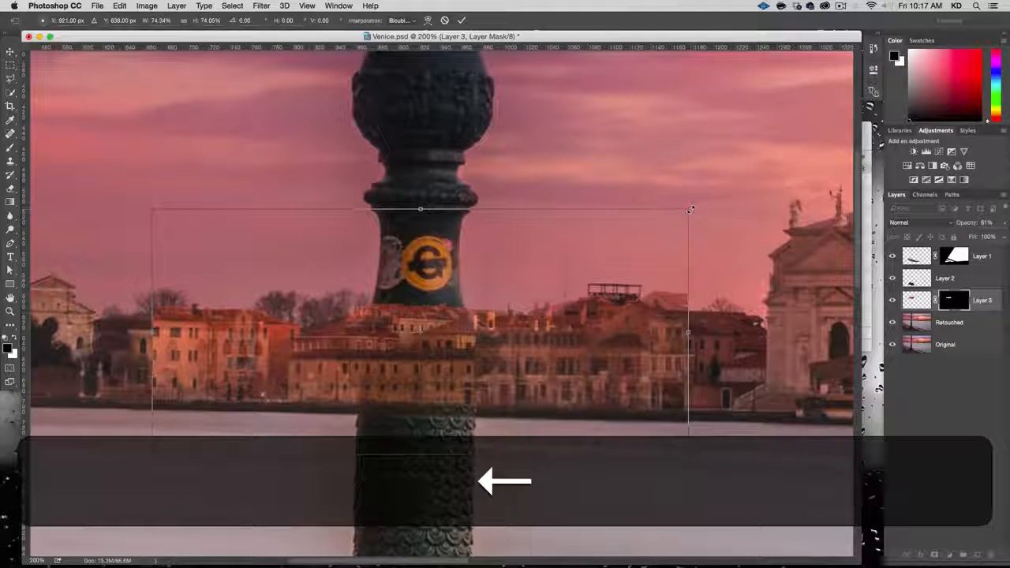
key("Left")
key("Left")
key("Left")
key("Left")
key("Left")
key("Left")
key("Left")
key("Left")
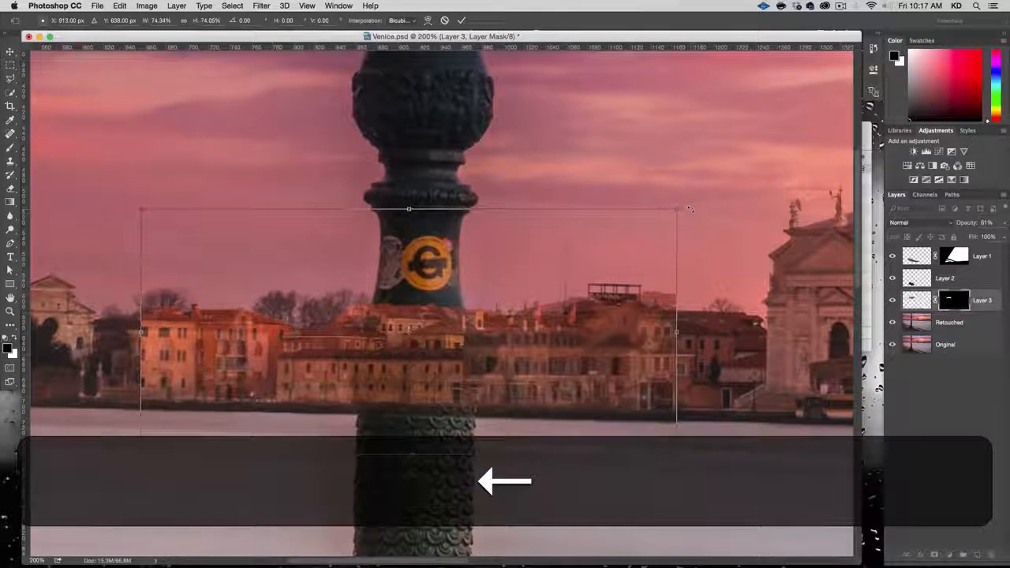
key("Left")
key("Left")
key("Left")
key("Left")
key("Left")
key("Left")
key("Left")
key("Left")
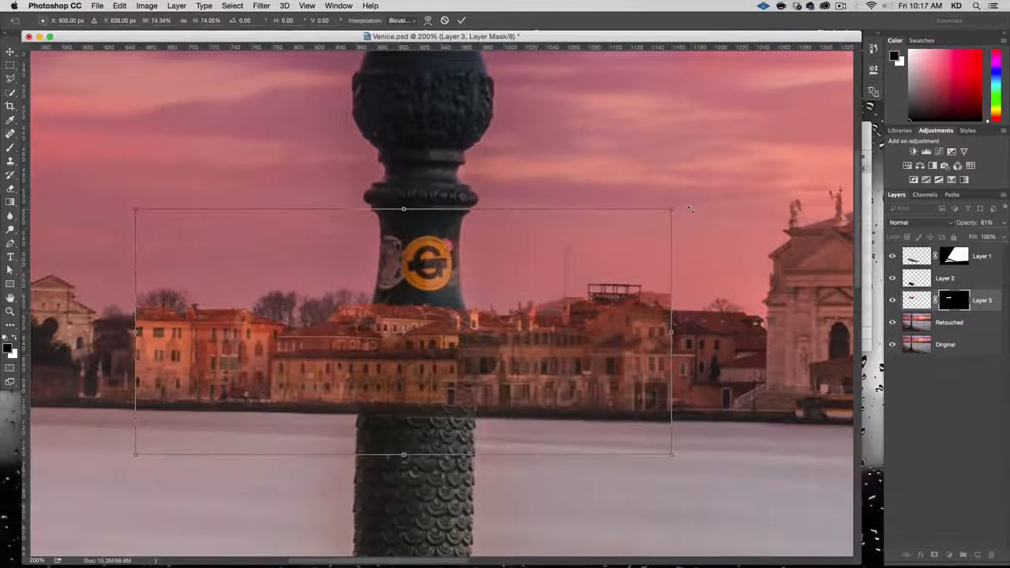
key("Return")
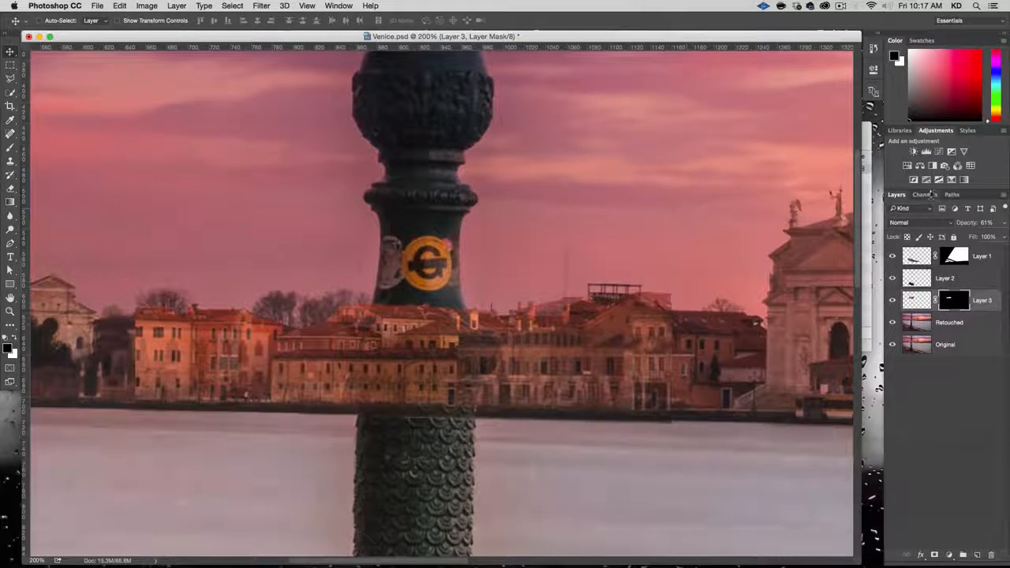
- Restore Layer 3's opacity to 100% and place the layer inside a new group
left_click_drag(1006, 226, 1006, 236)
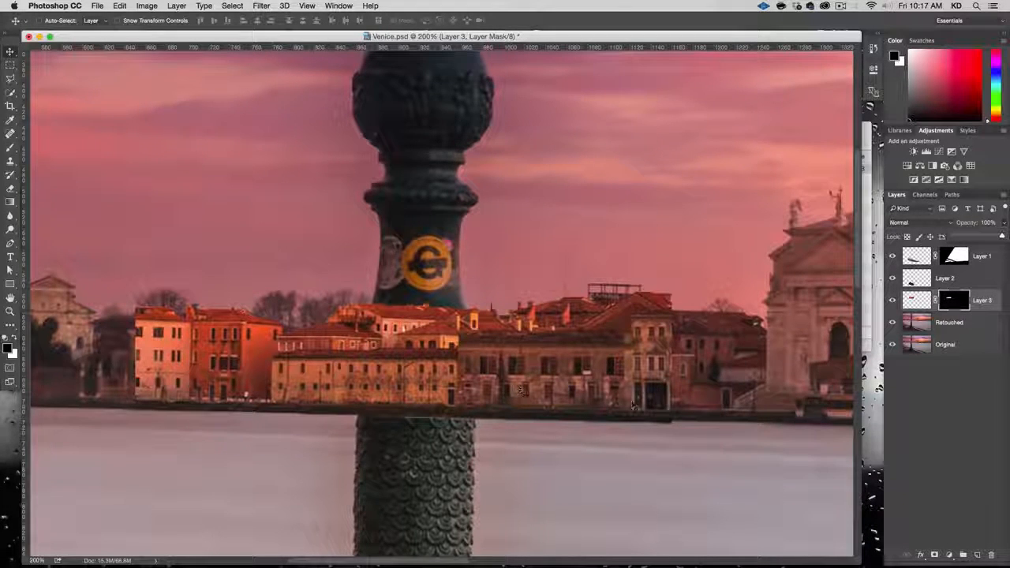
left_click(964, 557)
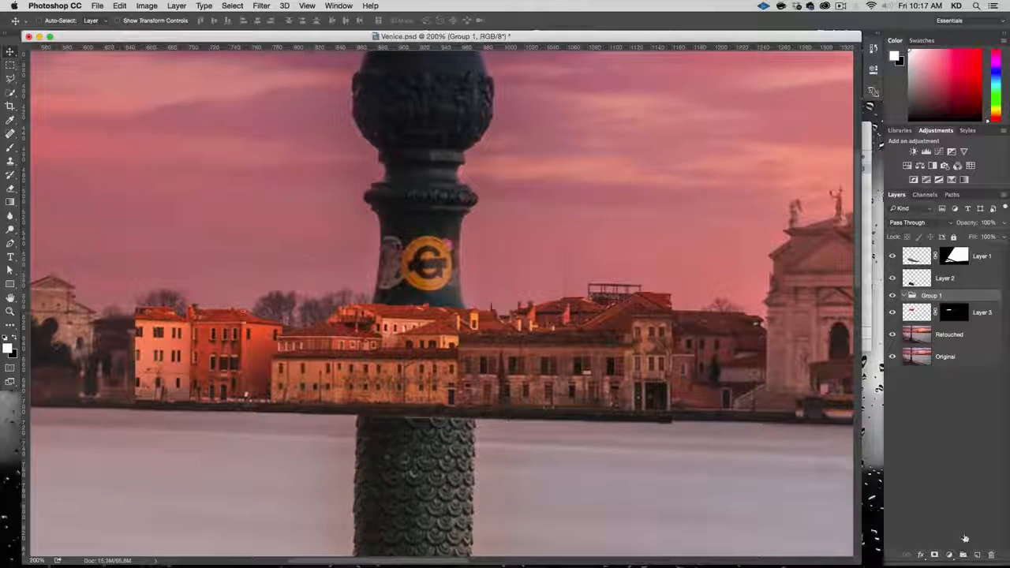
left_click(933, 313)
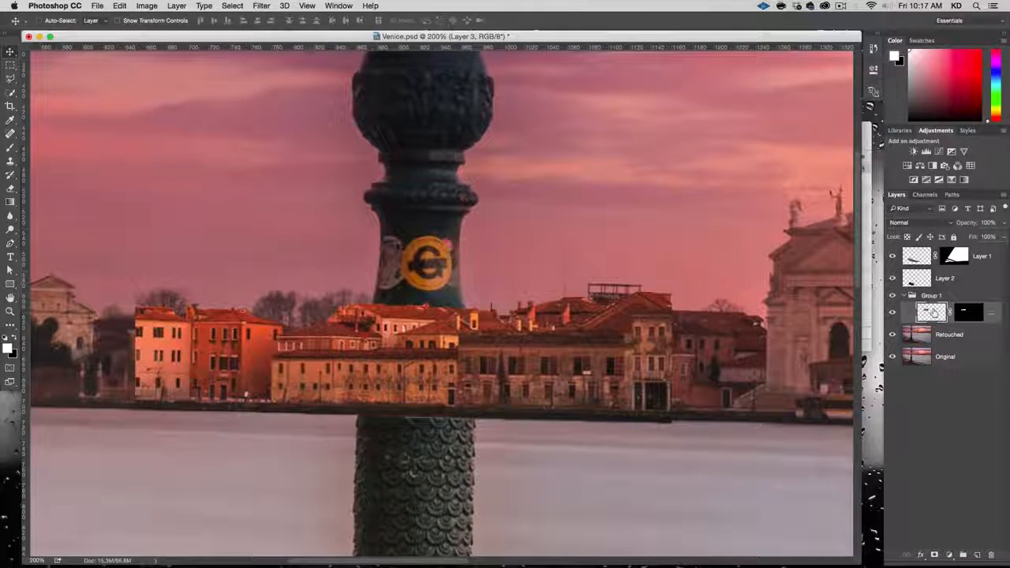
- Add a white layer mask to Group 1, keeping Layer 3's own mask
left_click(932, 297)
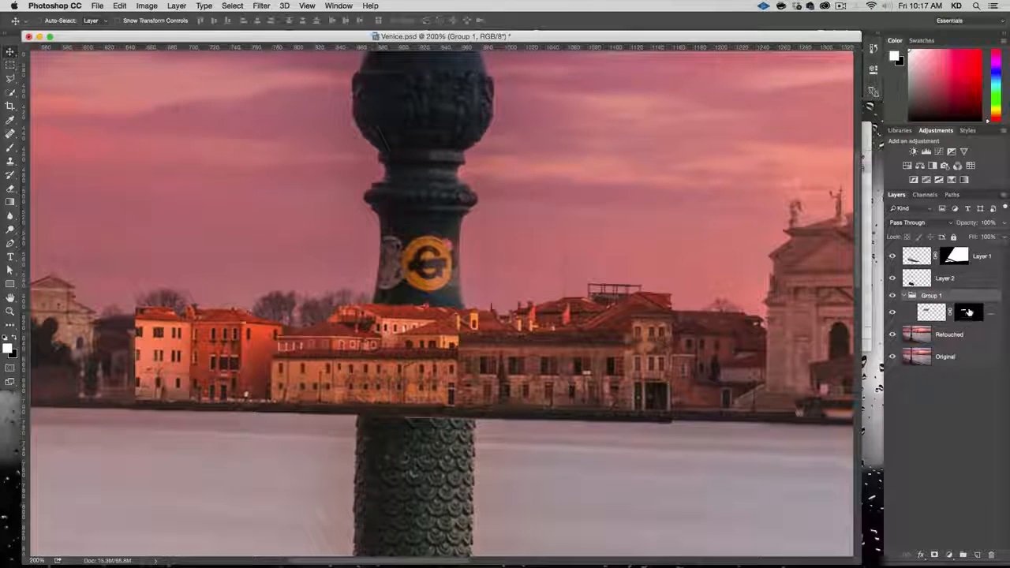
left_click(966, 316)
left_click(931, 298)
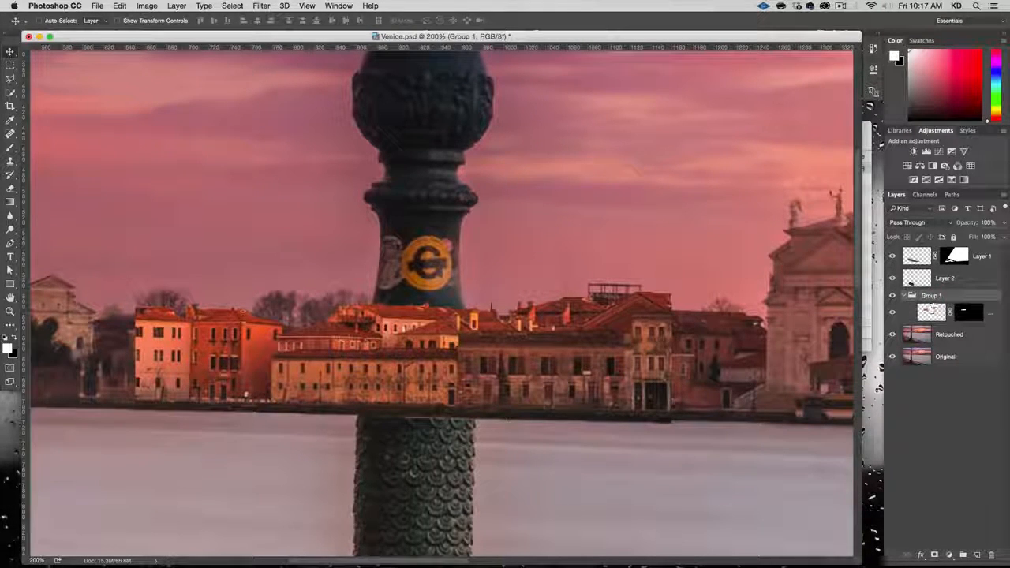
left_click(936, 557)
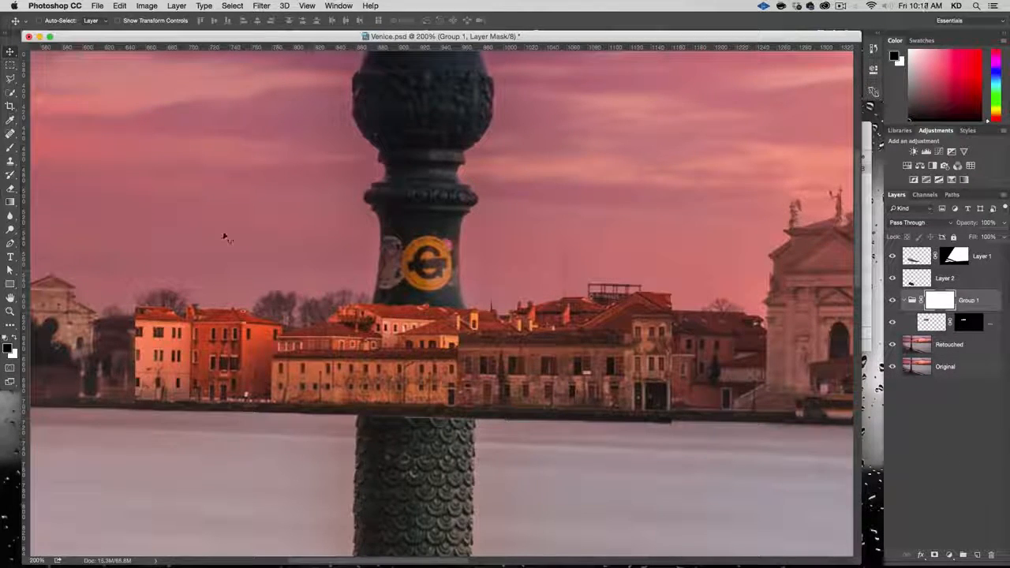
- Paint black on Group 1's mask with the 45 px brush to hide the building copy's part right of the lamp post
key("b")
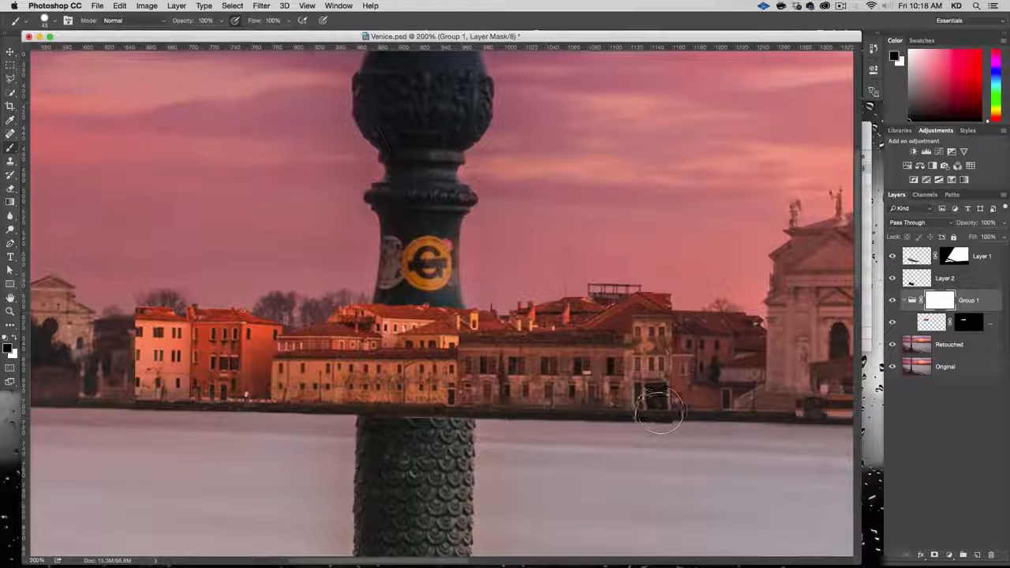
mouse_move(660, 408)
left_mouse_down()
mouse_move(667, 312)
mouse_move(628, 391)
mouse_move(588, 308)
mouse_move(574, 394)
mouse_move(548, 371)
mouse_move(520, 290)
left_mouse_up()
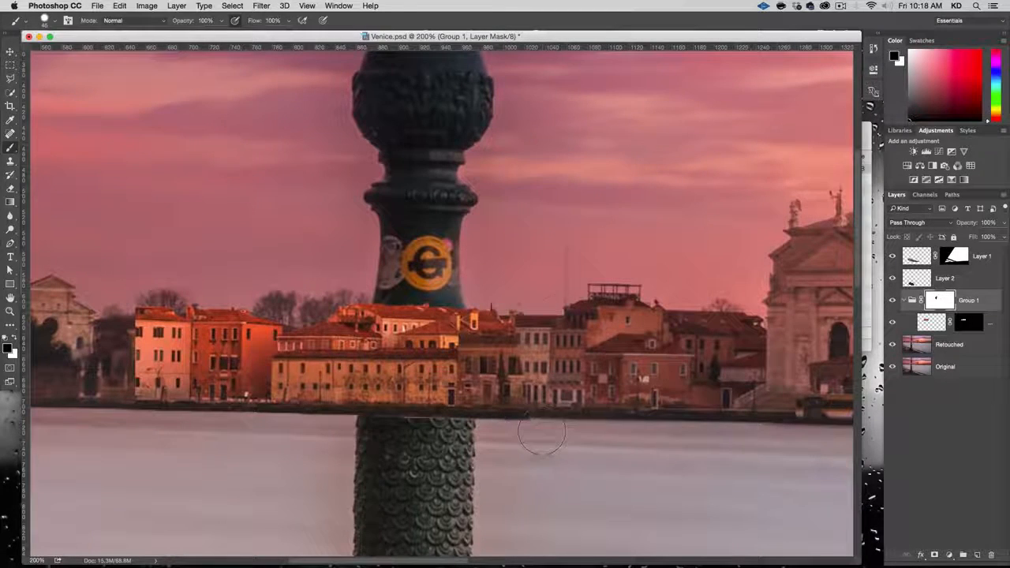
key("shift")
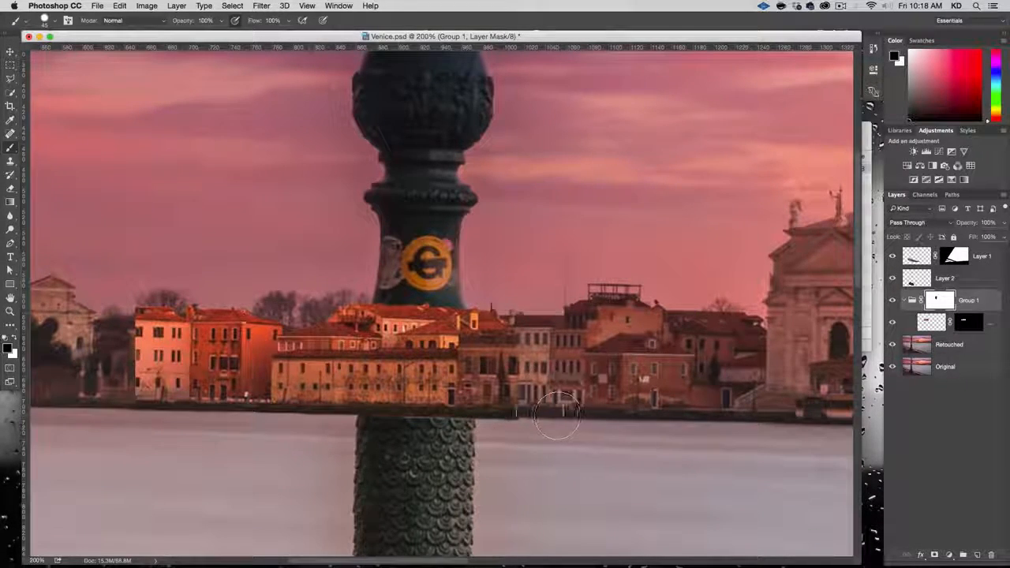
- Paint the Group 1 mask to blend the pasted buildings' right end and hide the orange buildings at their left, and nudge the group up
key("x")
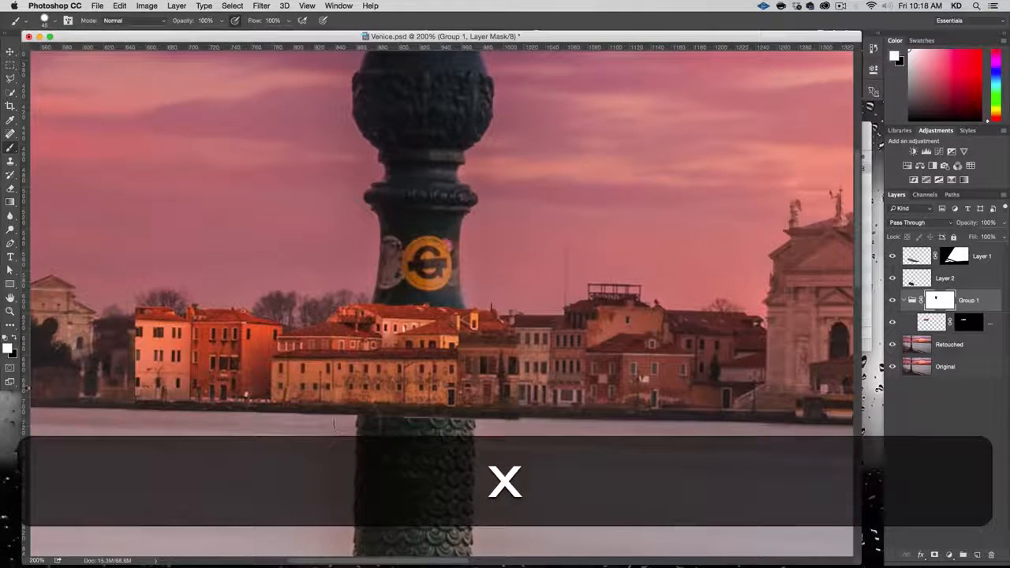
mouse_move(518, 425)
left_mouse_down()
mouse_move(549, 332)
mouse_move(576, 371)
mouse_move(596, 332)
mouse_move(612, 331)
left_mouse_up()
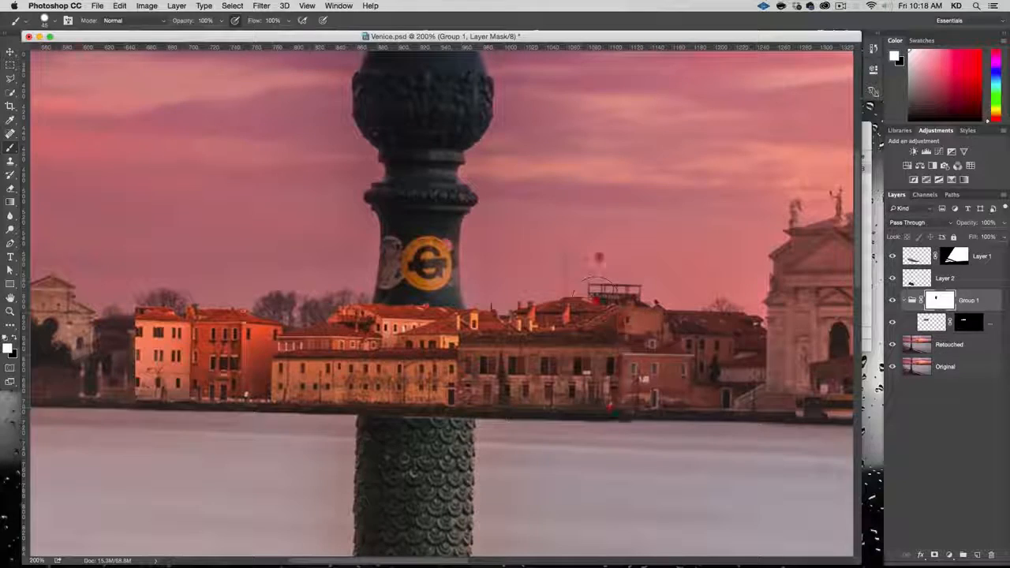
key("x")
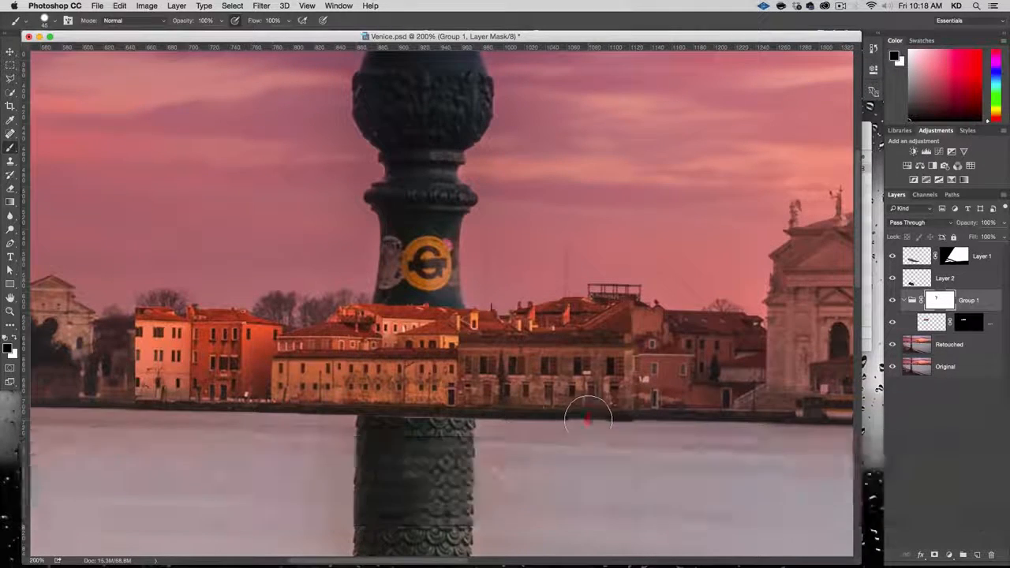
mouse_move(589, 416)
left_mouse_down()
mouse_move(599, 288)
mouse_move(564, 296)
mouse_move(548, 287)
mouse_move(559, 296)
mouse_move(551, 300)
mouse_move(555, 276)
mouse_move(560, 300)
left_mouse_up()
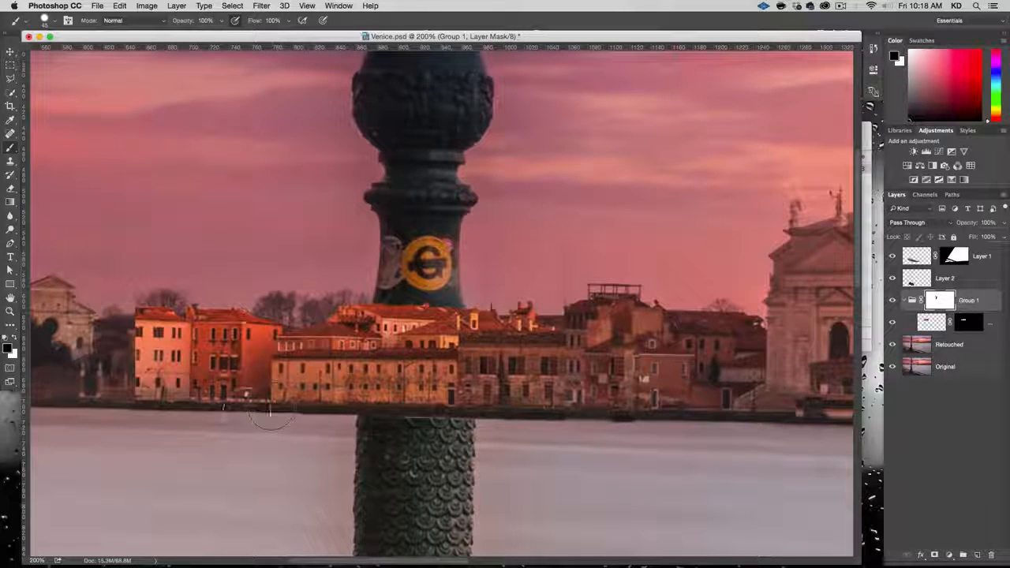
mouse_move(248, 393)
left_mouse_down()
mouse_move(251, 336)
mouse_move(272, 310)
mouse_move(244, 314)
mouse_move(174, 371)
mouse_move(142, 356)
mouse_move(173, 371)
left_mouse_up()
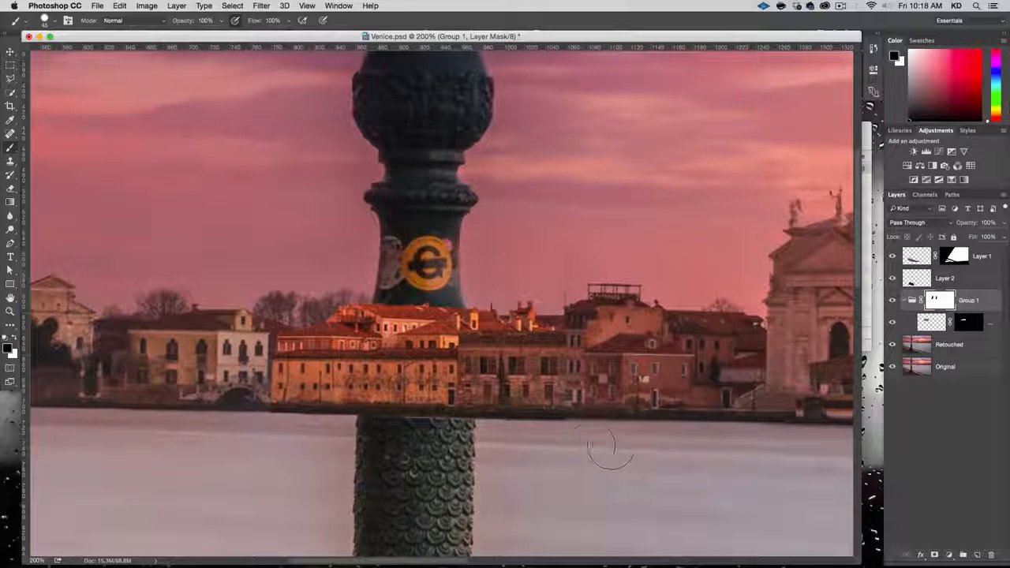
key("v")
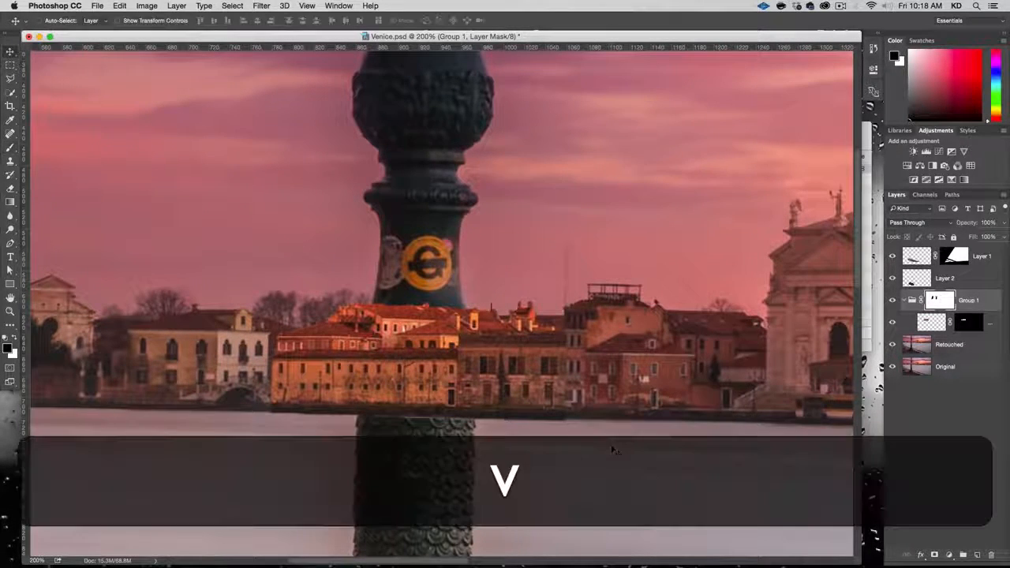
key("Up")
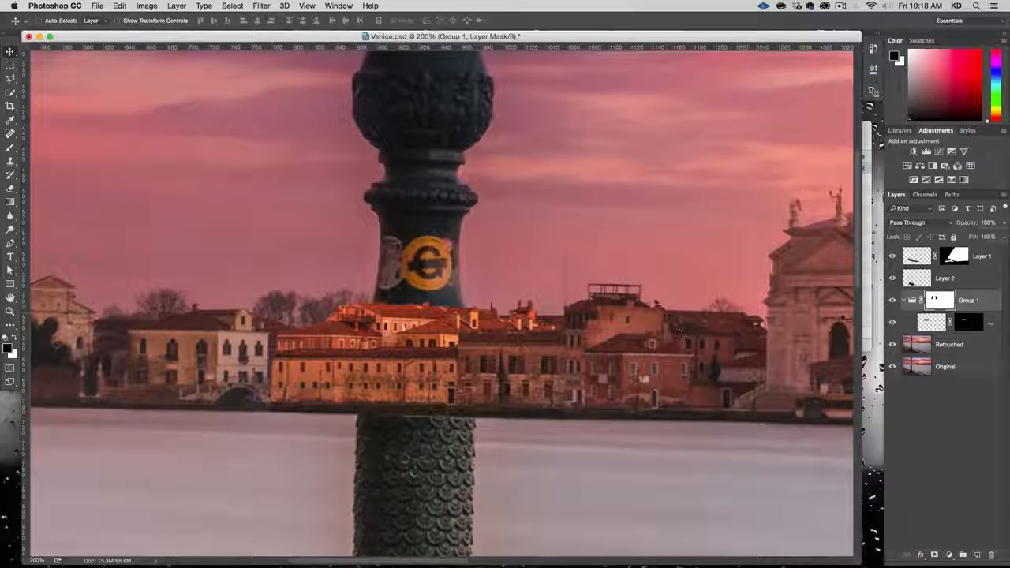
- Desaturate the pasted buildings on Layer 3 with a Hue/Saturation adjustment, setting Saturation to -38
left_click(932, 322)
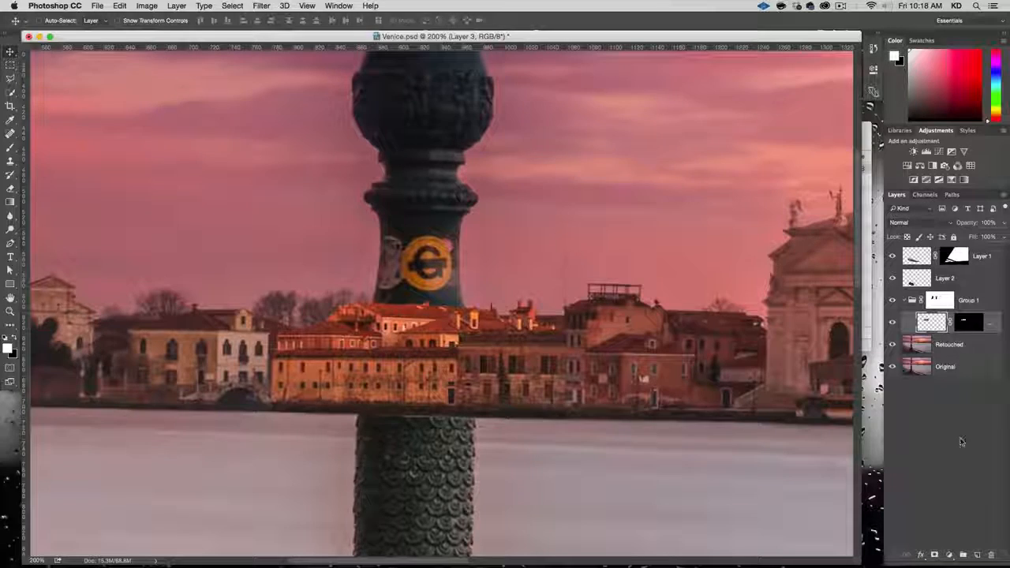
left_click(147, 5)
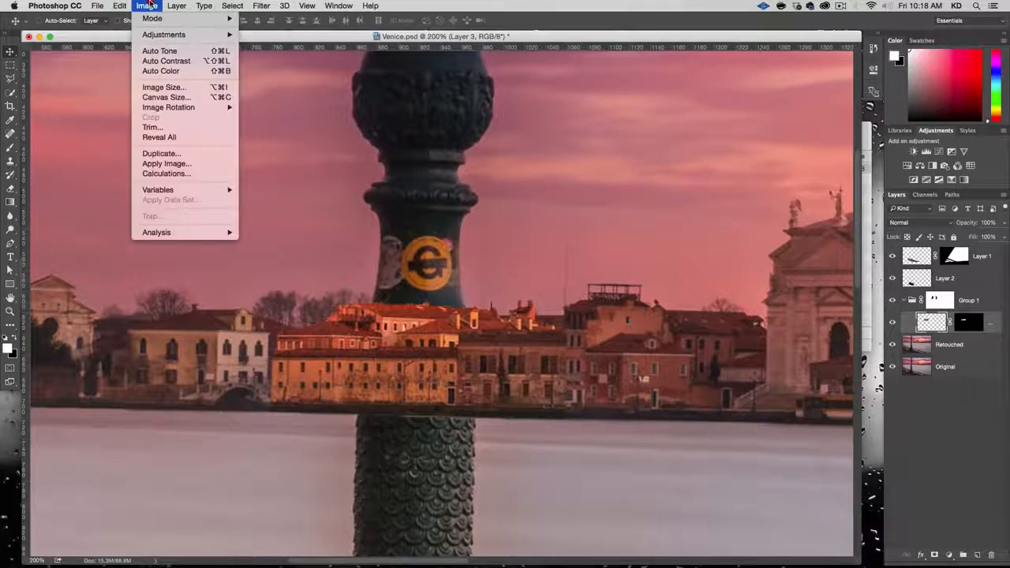
mouse_move(195, 36)
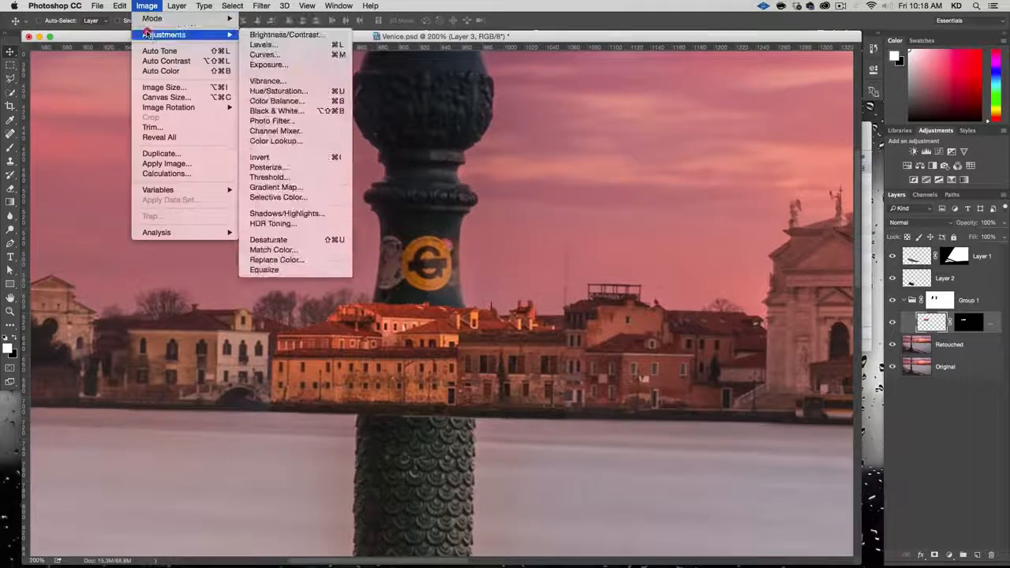
left_click(280, 90)
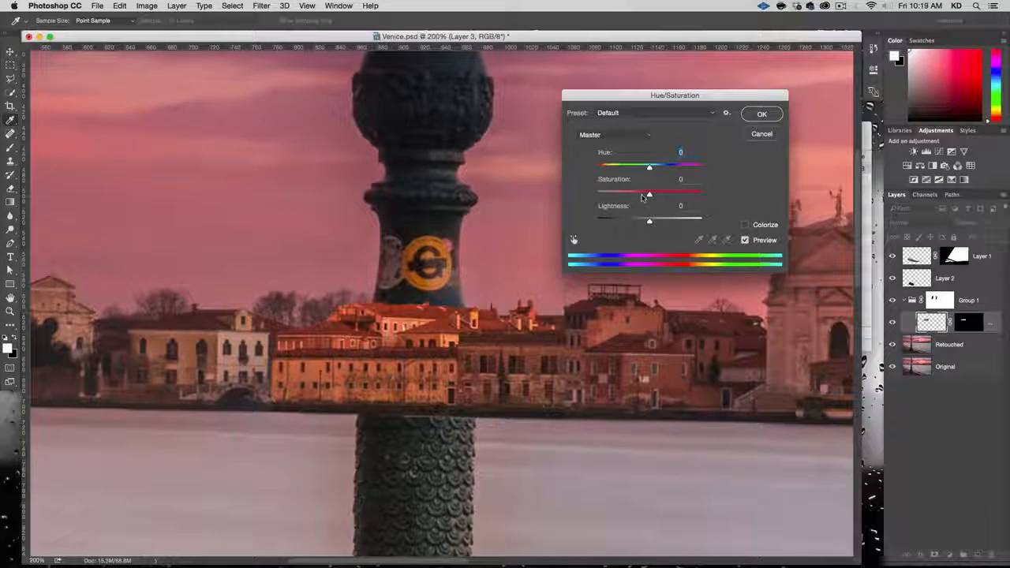
left_click_drag(648, 195, 630, 196)
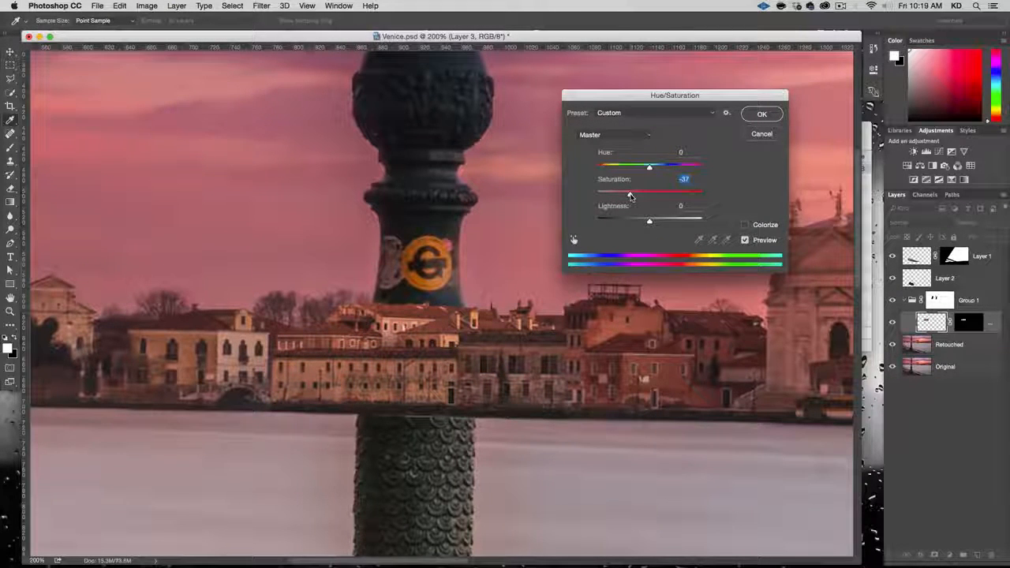
left_click_drag(630, 196, 629, 196)
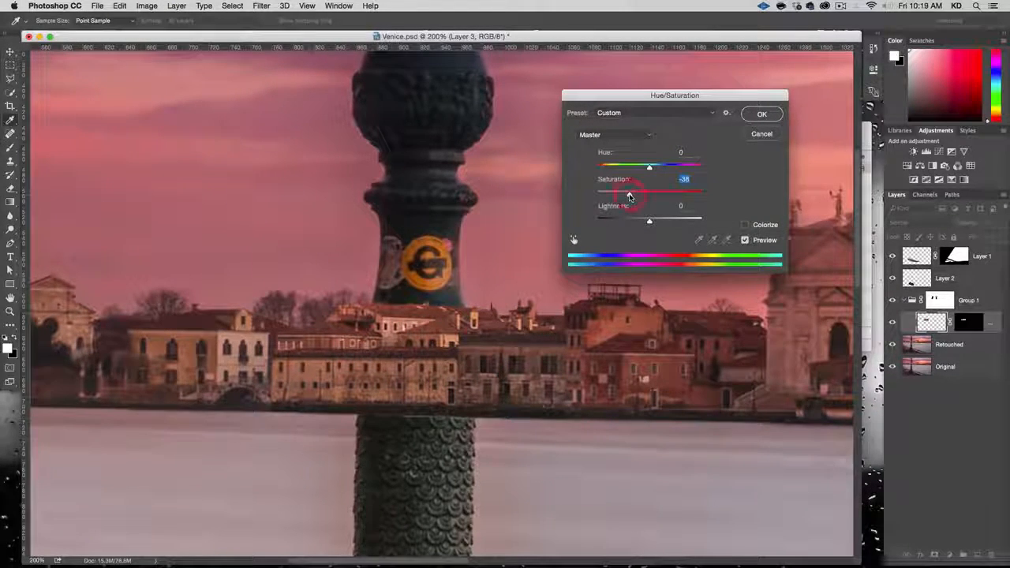
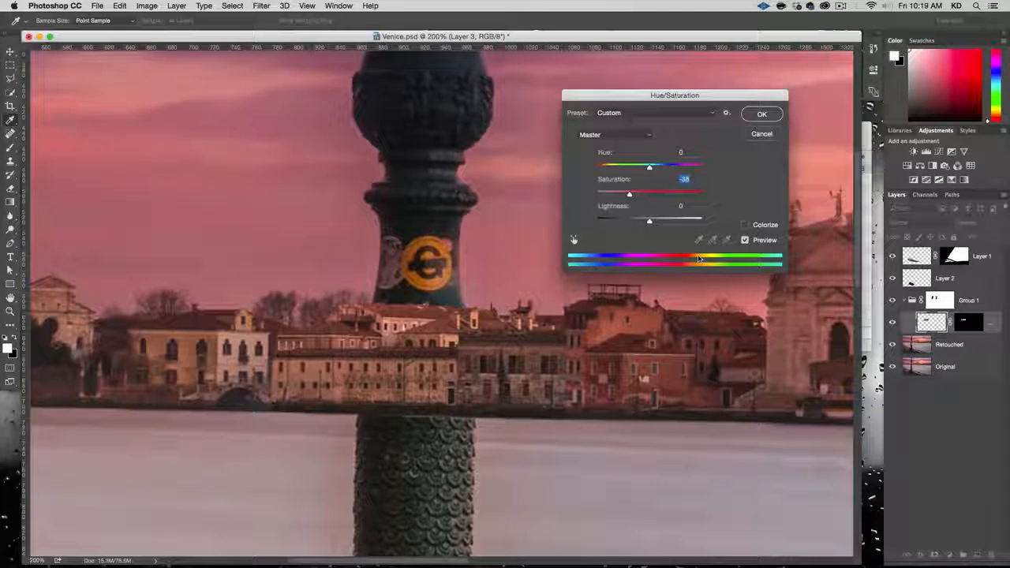
left_click(754, 115)
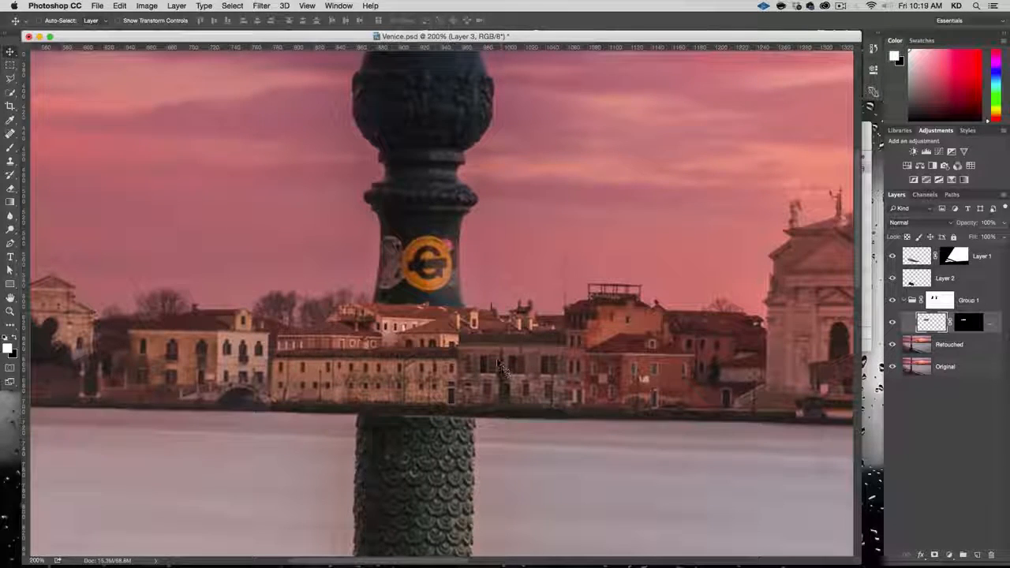
- Apply a Levels adjustment to the pasted buildings with output levels of 5 and 216, comparing the preview before accepting
left_click(147, 6)
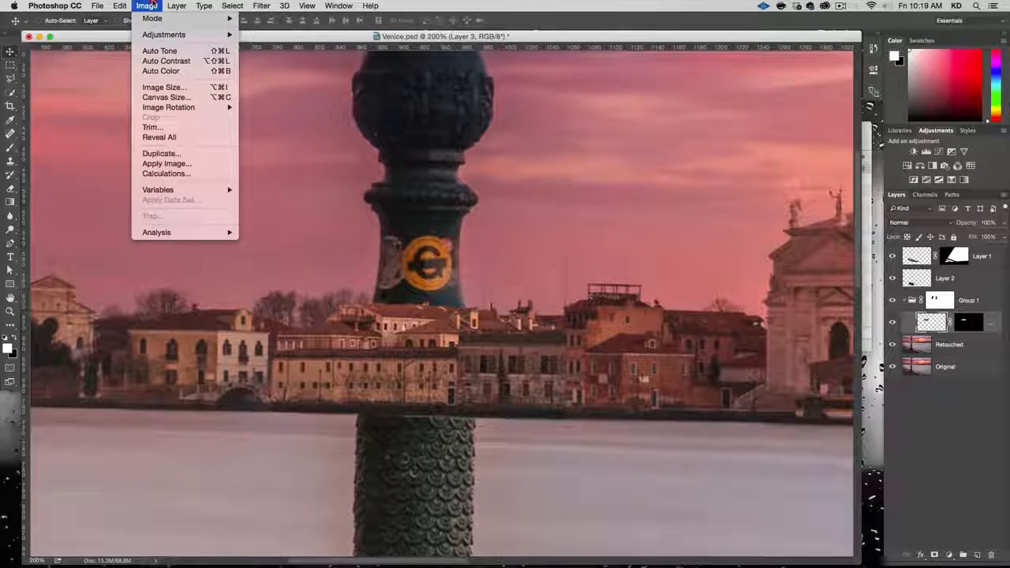
mouse_move(158, 35)
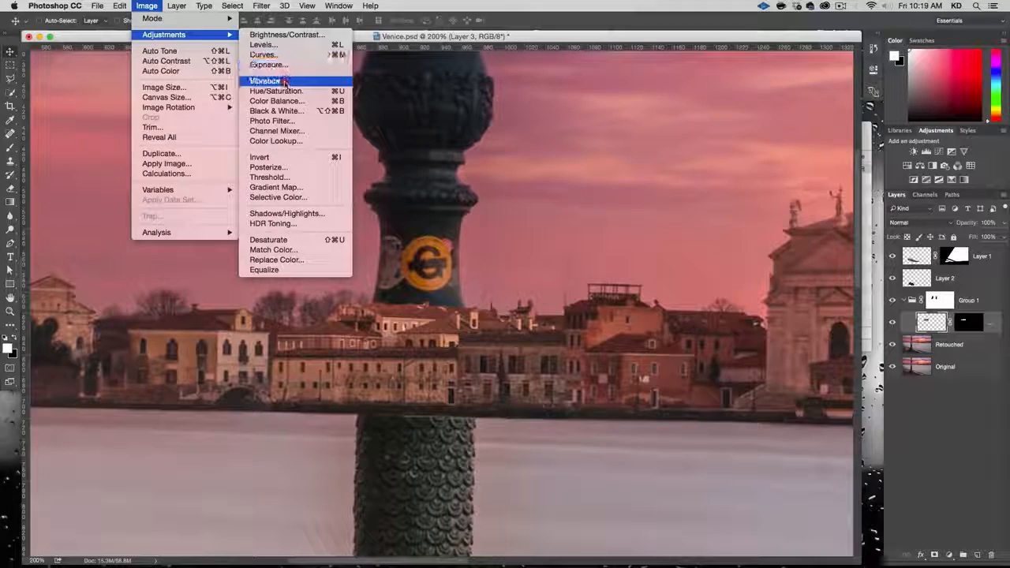
left_click(265, 44)
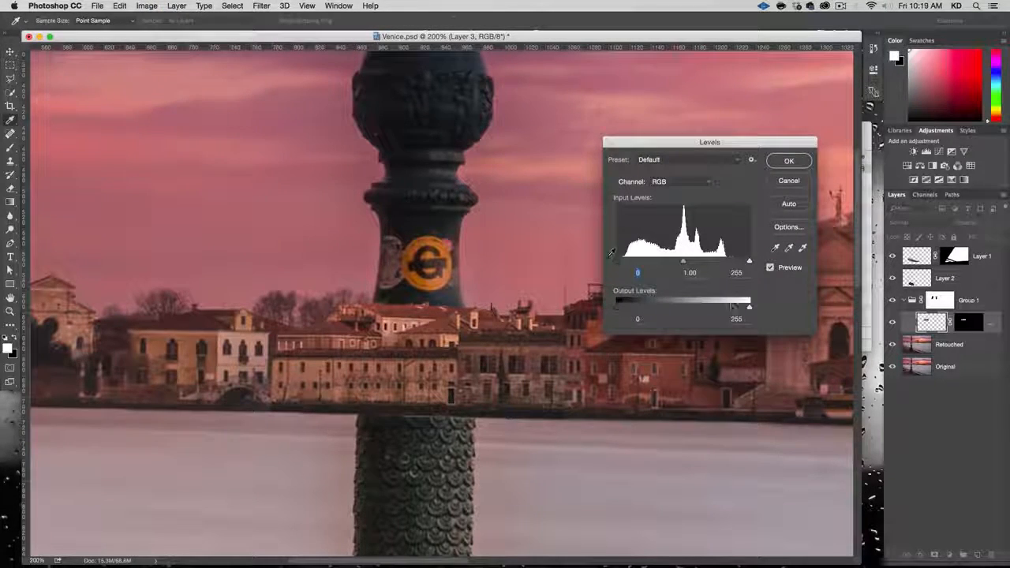
left_click_drag(748, 304, 741, 306)
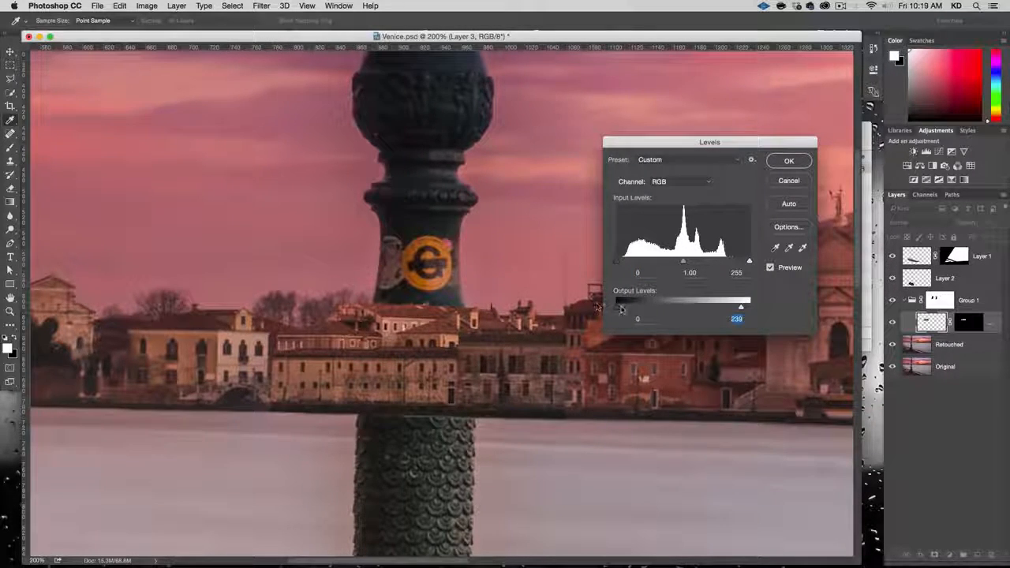
left_click_drag(621, 310, 618, 307)
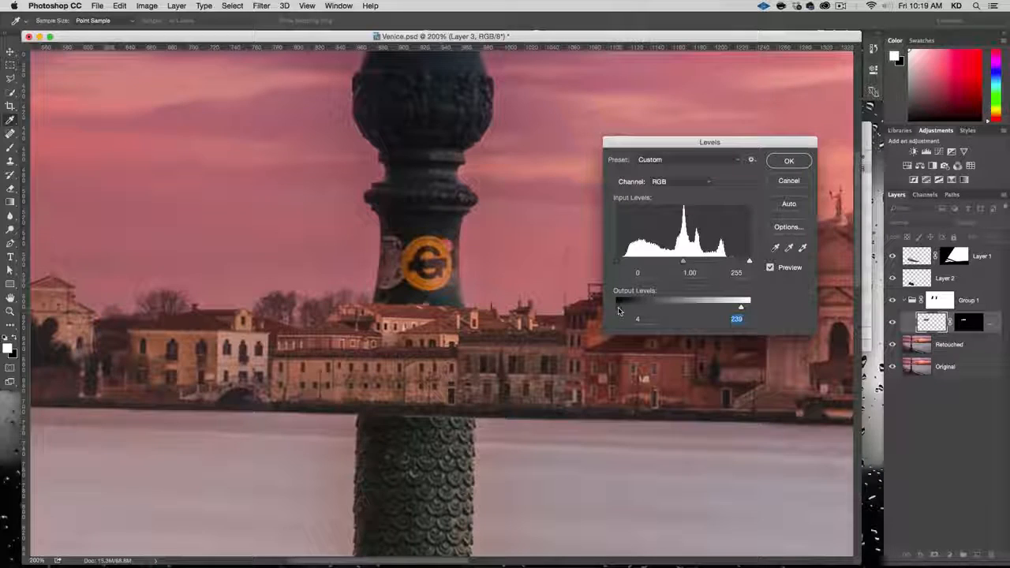
left_click_drag(618, 307, 619, 307)
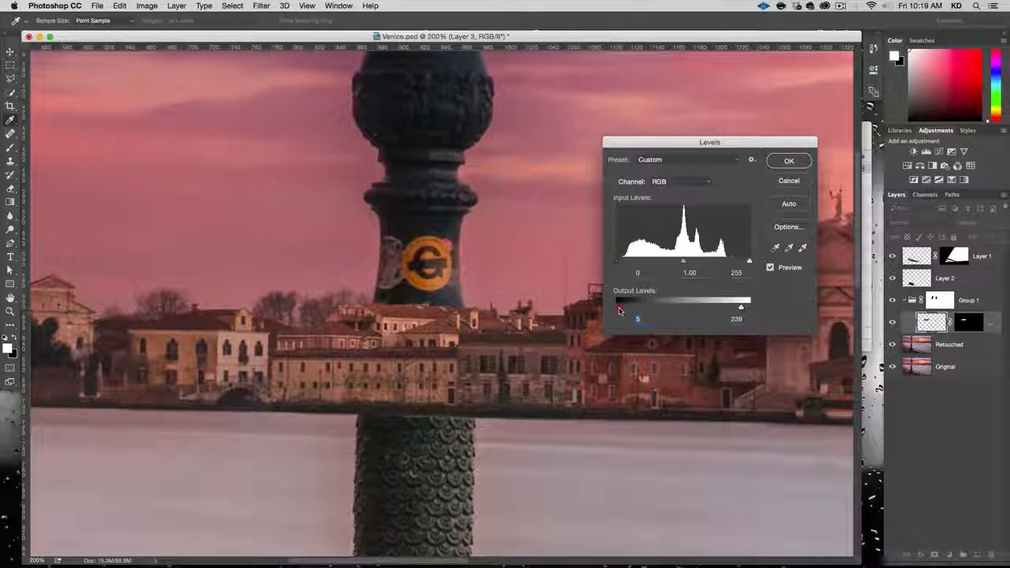
left_click_drag(739, 307, 729, 307)
left_click(786, 270)
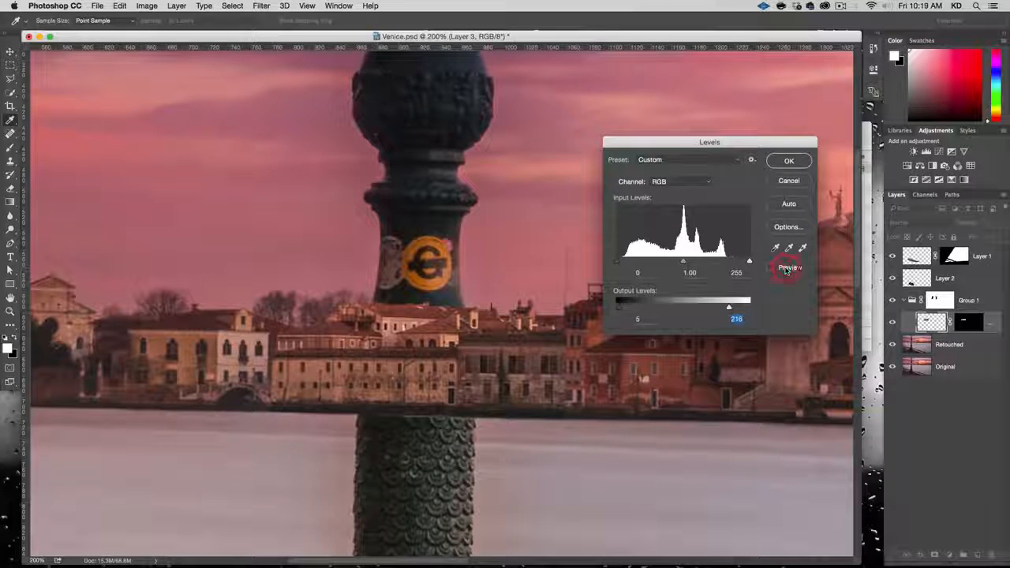
left_click(786, 270)
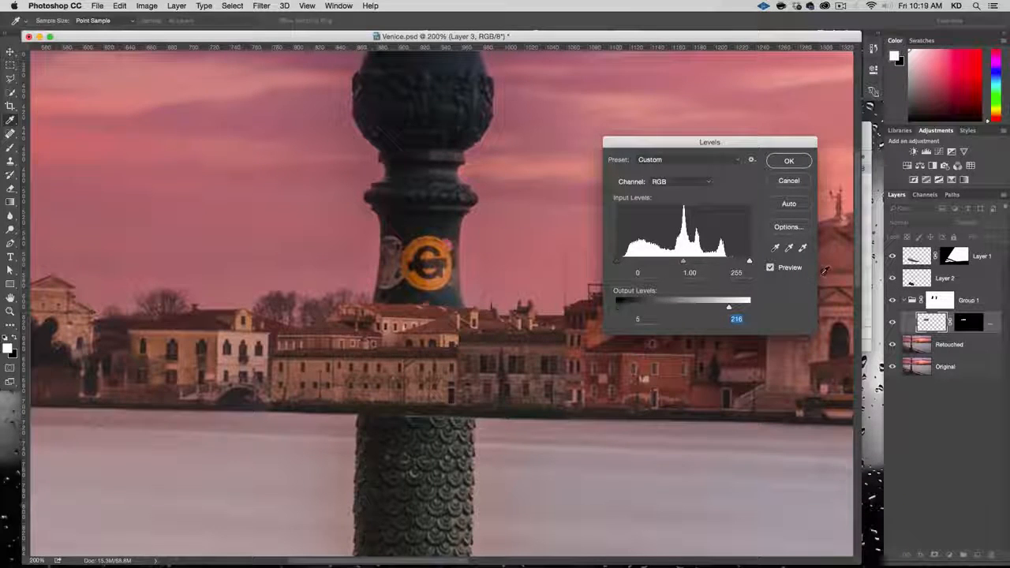
left_click(795, 269)
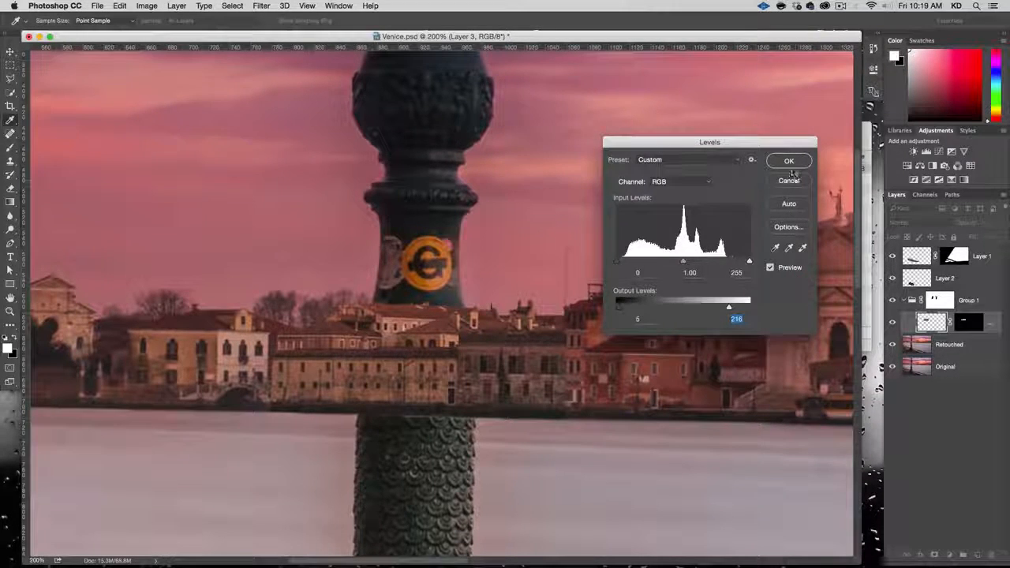
left_click(790, 161)
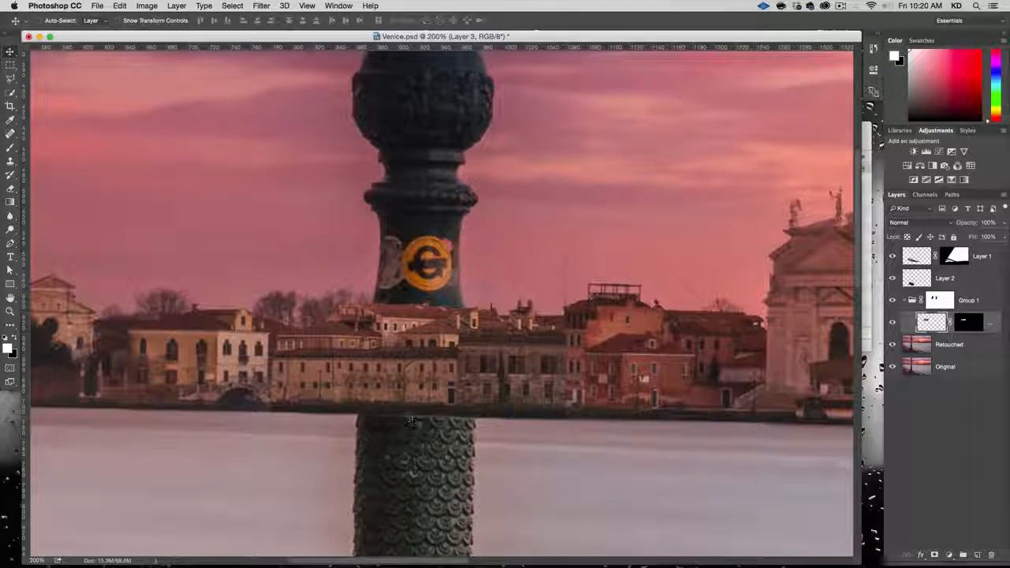
- Target the Layer 3 mask with a black brush and adjust the brush settings for touching up the shoreline over the lamp post
left_click(968, 322)
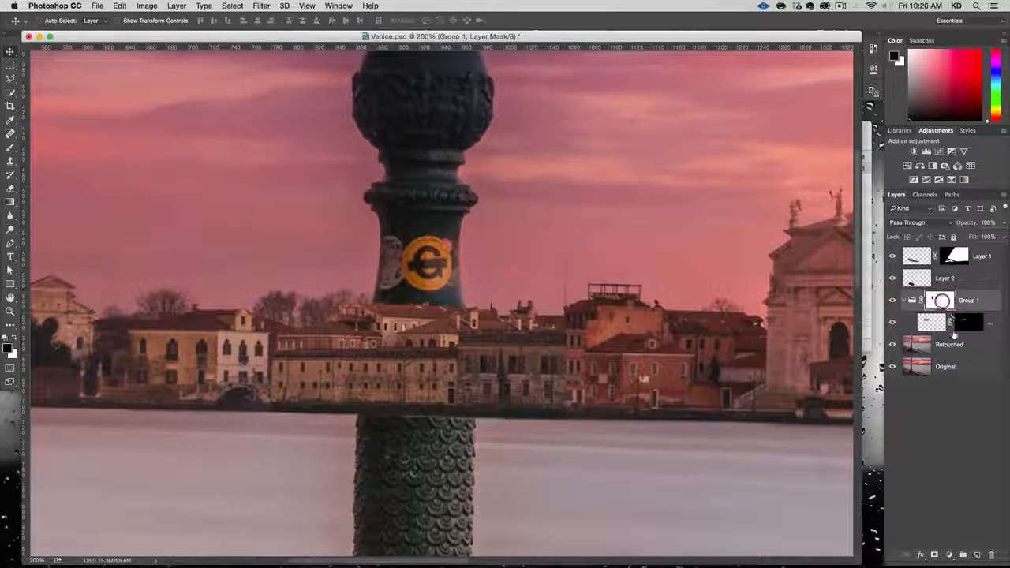
key("b")
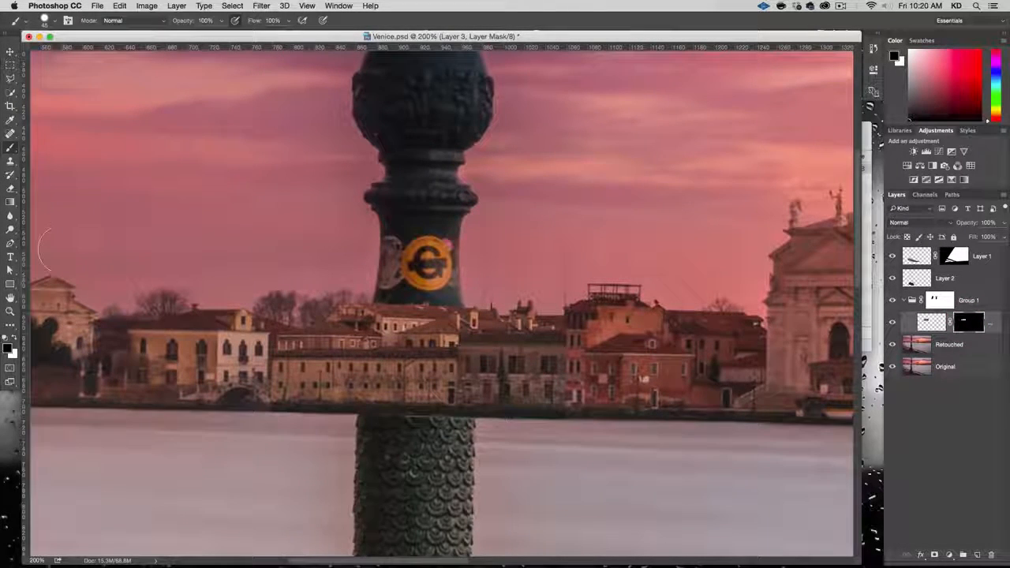
right_click(484, 407)
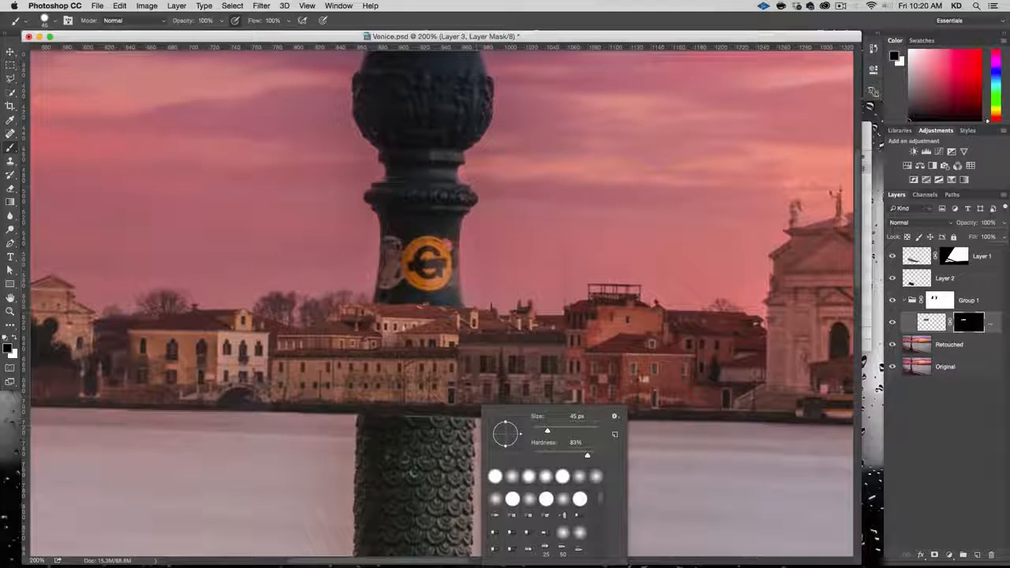
left_click(576, 442)
key("Return")
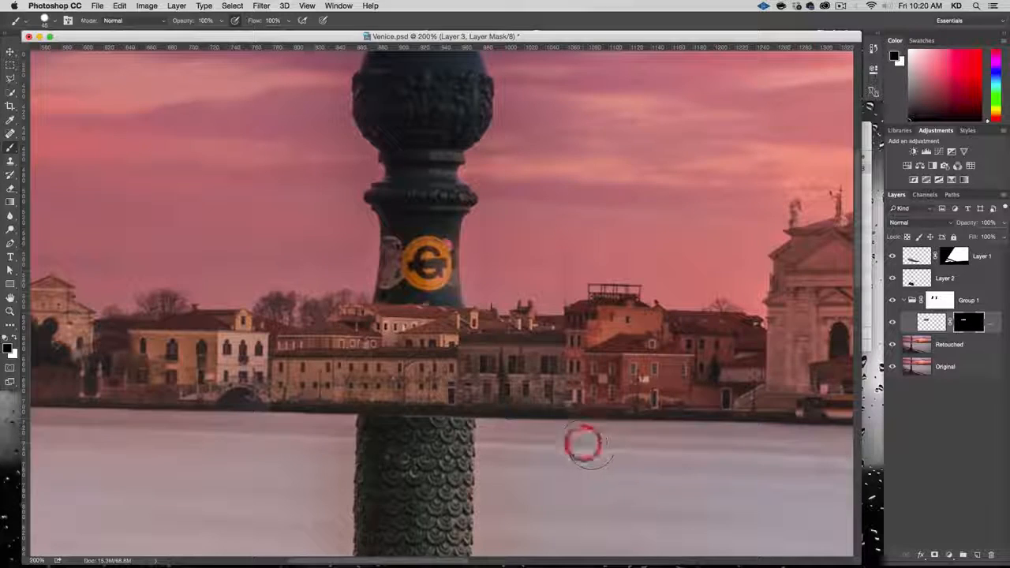
key("shift")
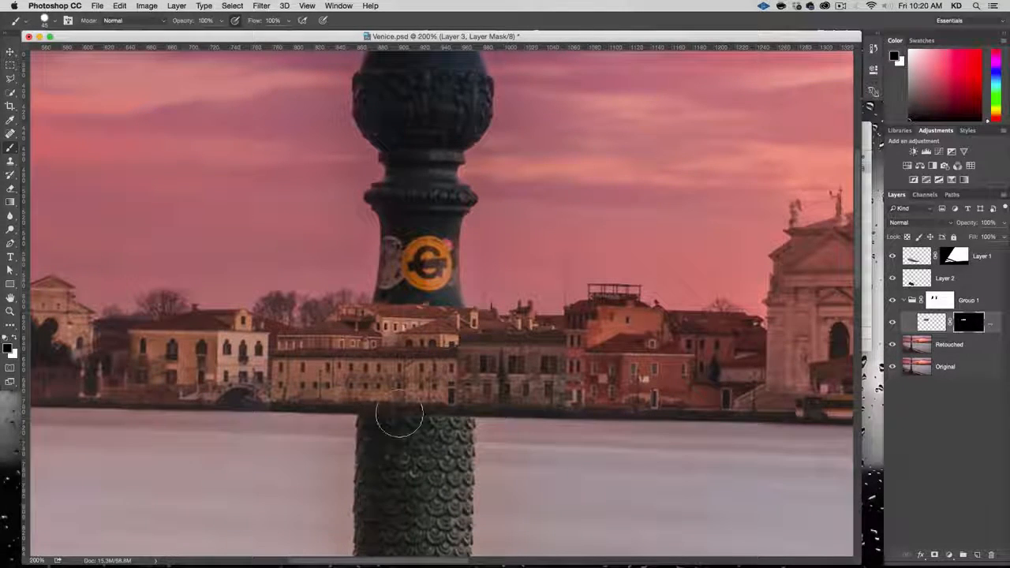
- Collapse Group 1 and rename it Buildings
key("alt+super+minus")
key("alt+super+minus")
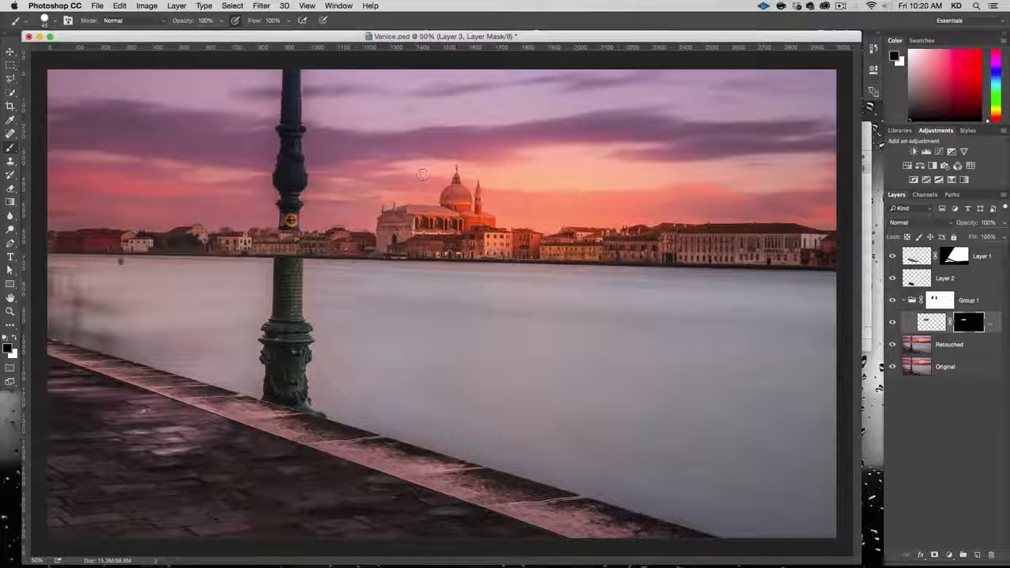
left_click(904, 300)
key("x")
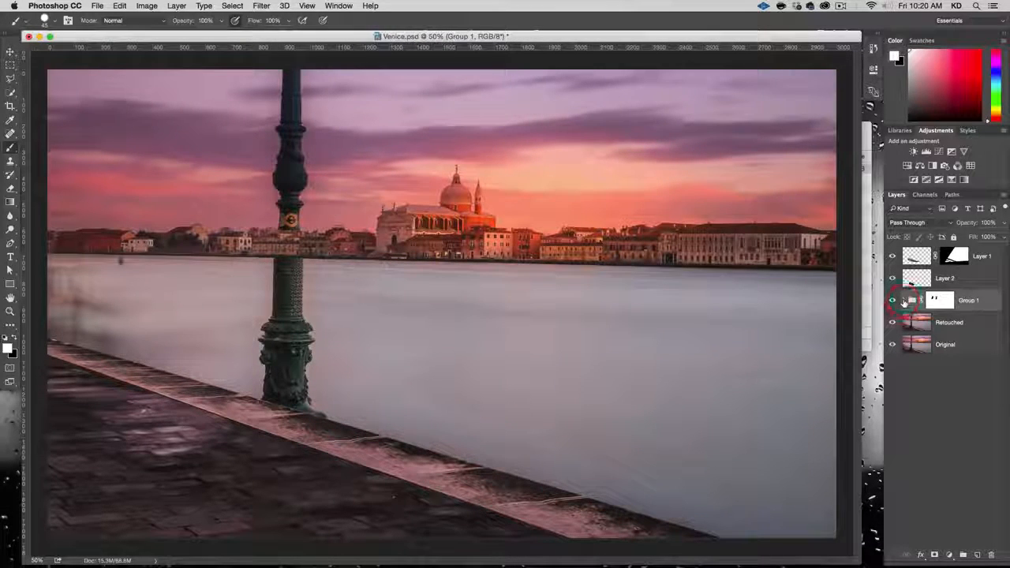
double_click(968, 300)
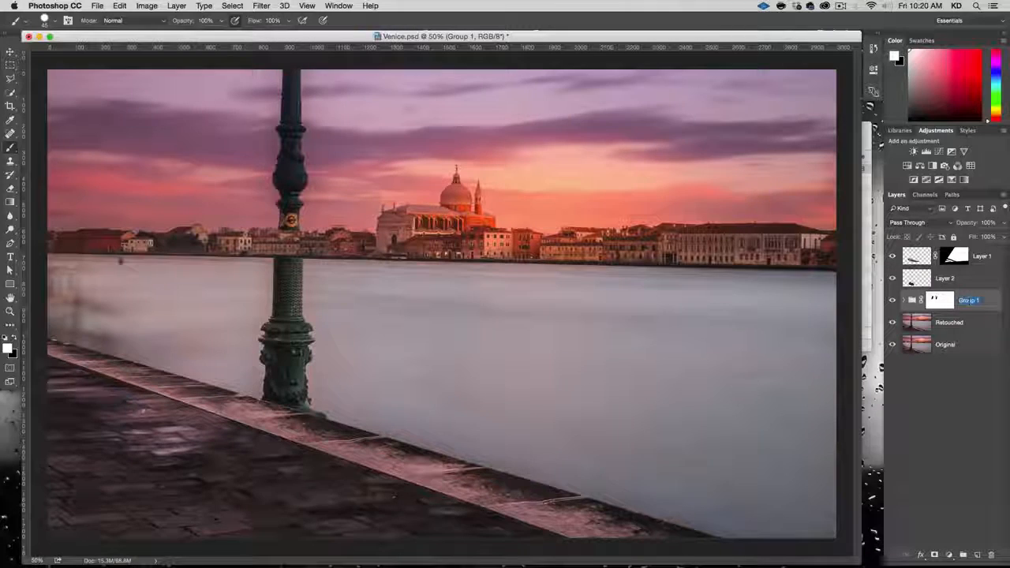
type("Birdings")
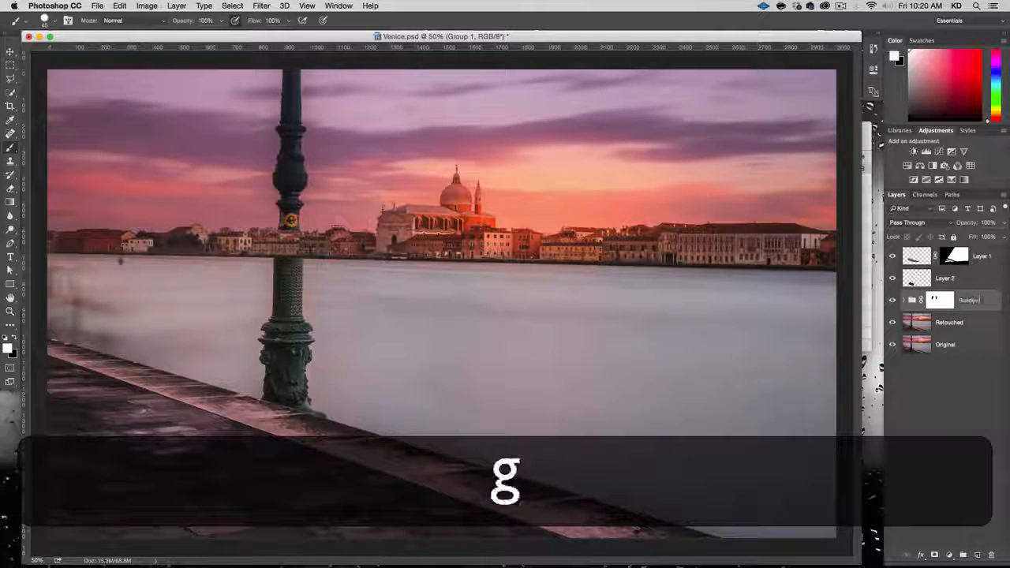
key("Return")
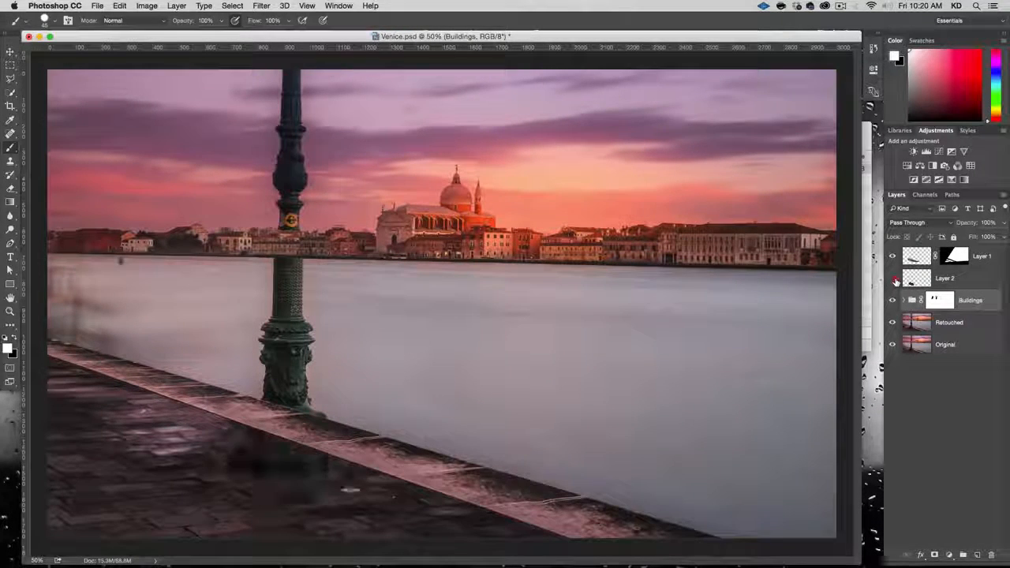
- Rename Layer 2 as Smaller Bricks and Layer 1 as Larger Bricks
left_click(946, 278)
type("Sma")
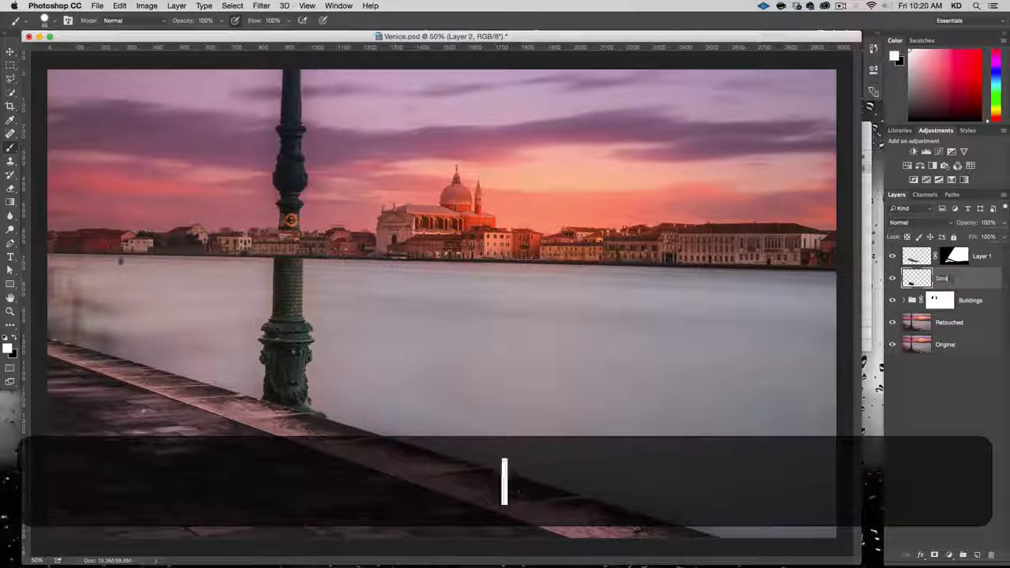
type("ller Bricks")
key("Return")
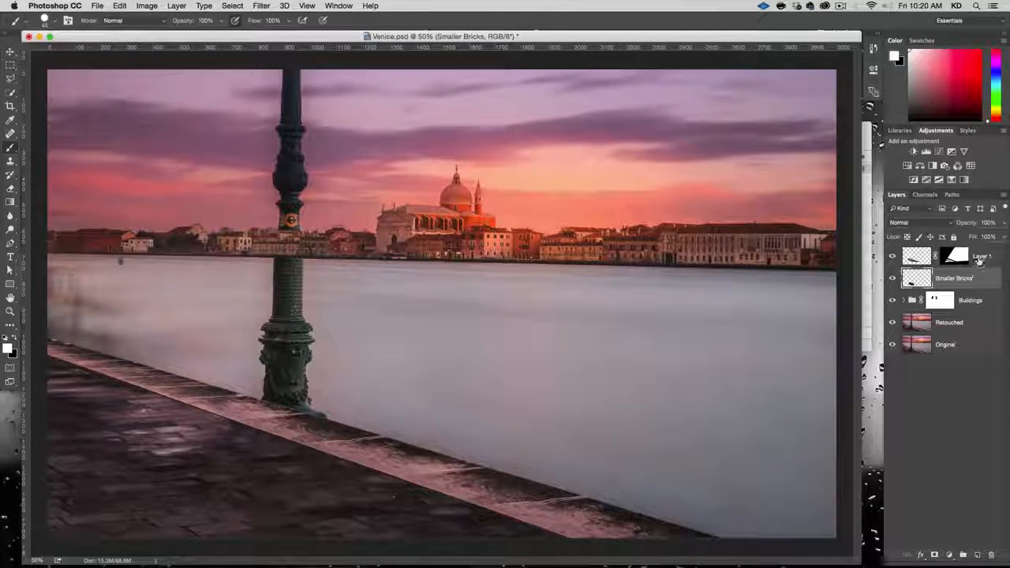
double_click(981, 256)
type("Larger Brick")
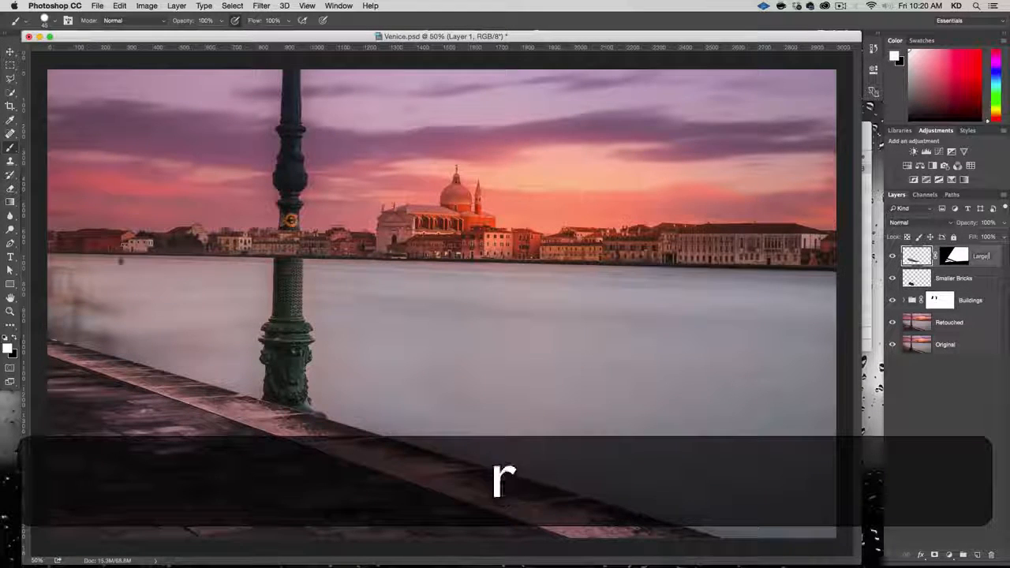
key("Return")
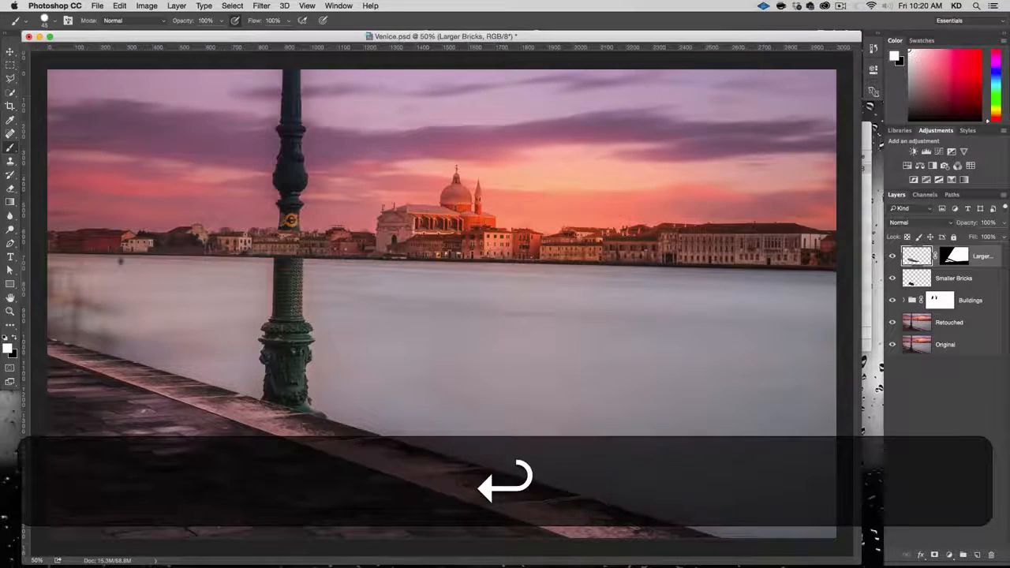
- Select the sky beside the lamp post on the Retouched layer, down to the rooftops, and copy it to a new layer
left_click(963, 323)
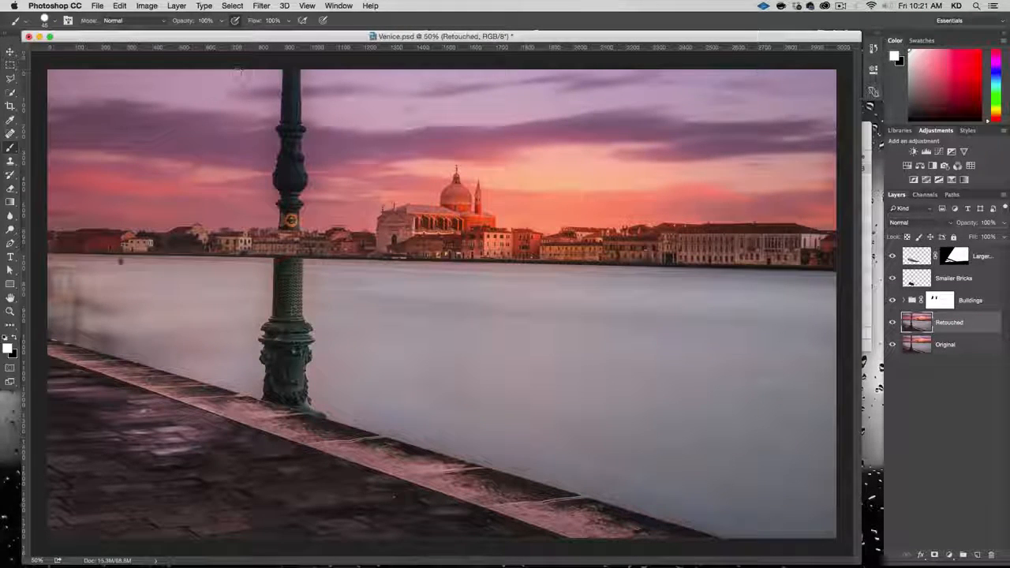
left_click(10, 65)
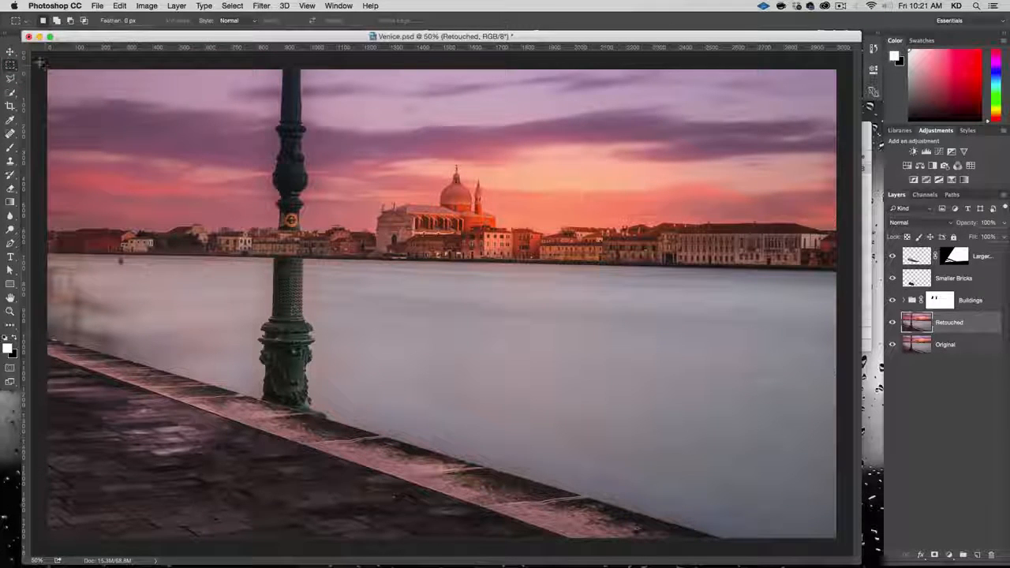
left_click_drag(41, 63, 271, 240)
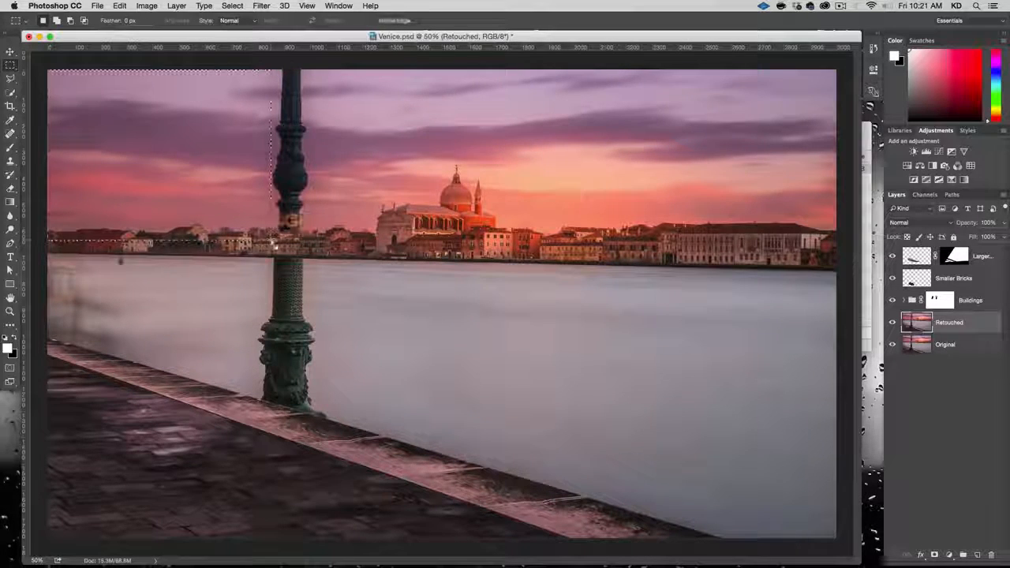
left_click(147, 5)
mouse_move(177, 6)
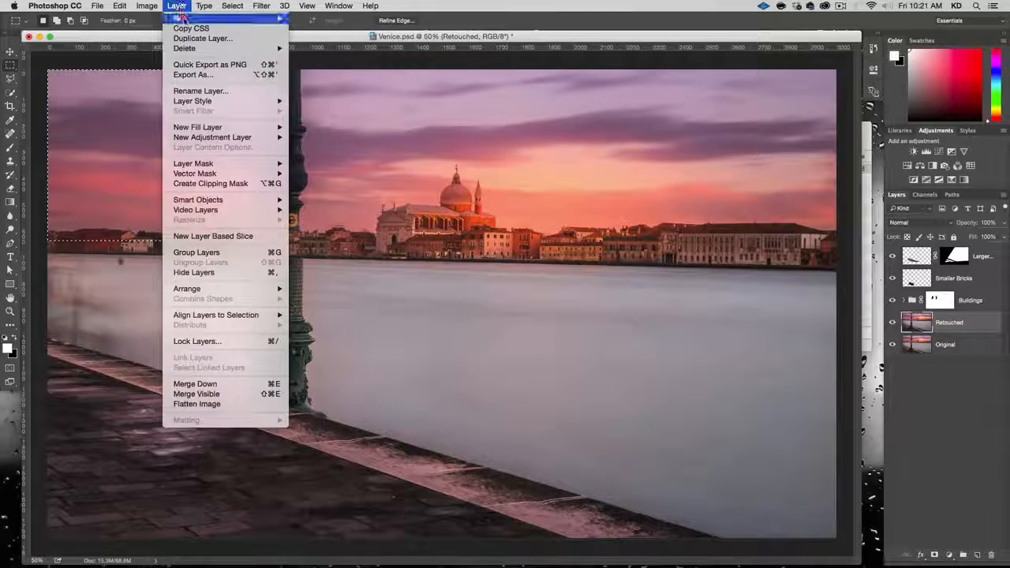
mouse_move(260, 18)
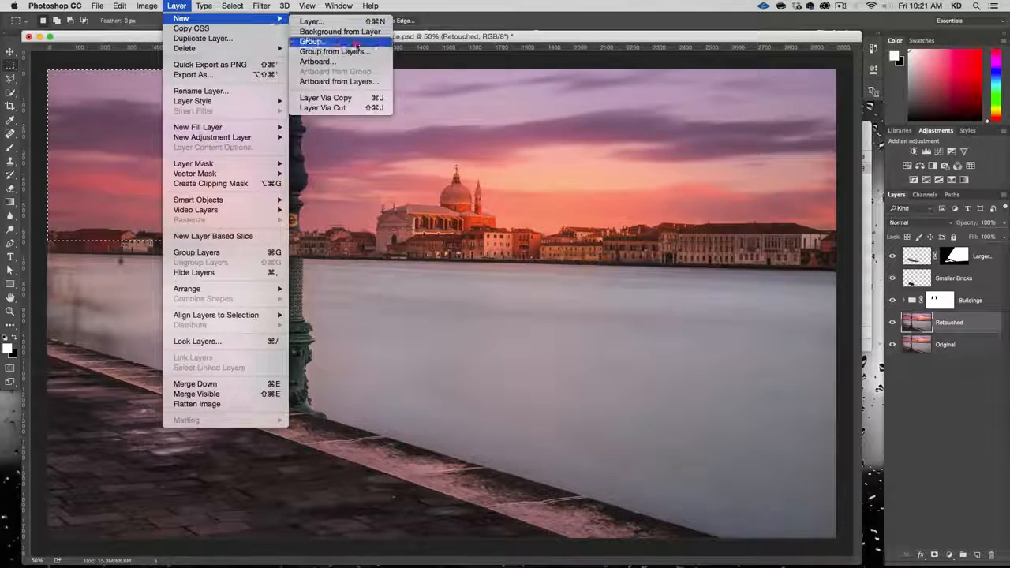
left_click(365, 98)
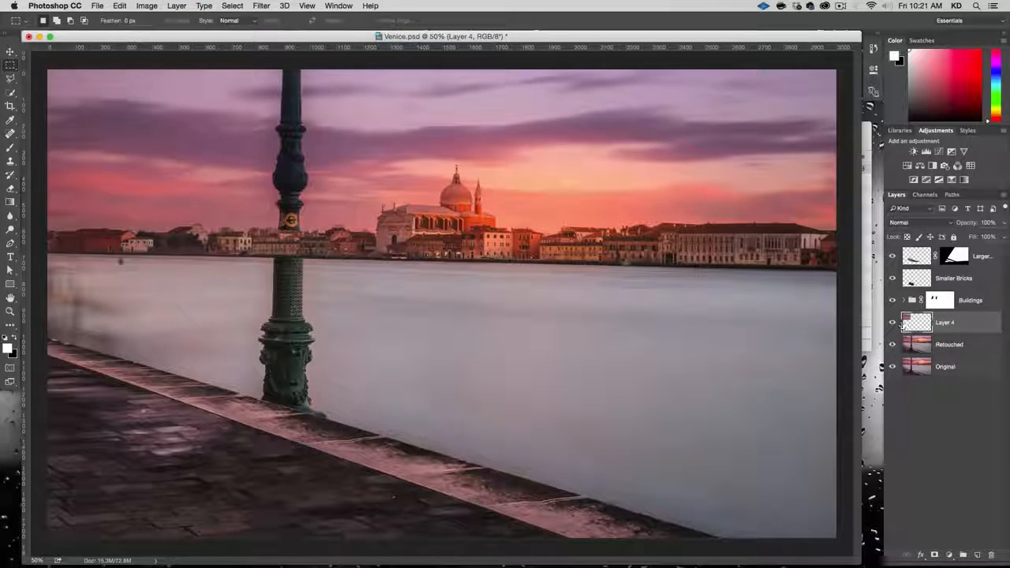
left_click(11, 52)
left_click_drag(127, 115, 140, 147)
key("super+z")
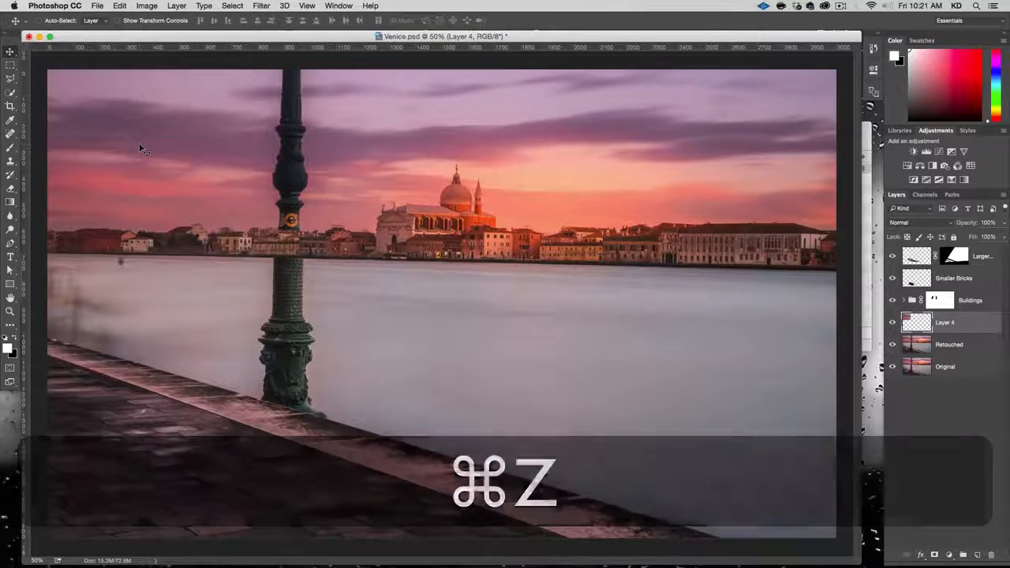
- Flip the copied sky on Layer 4 horizontally across the lamp post at -106.93% width, and hide it with a black layer mask
key("super+t")
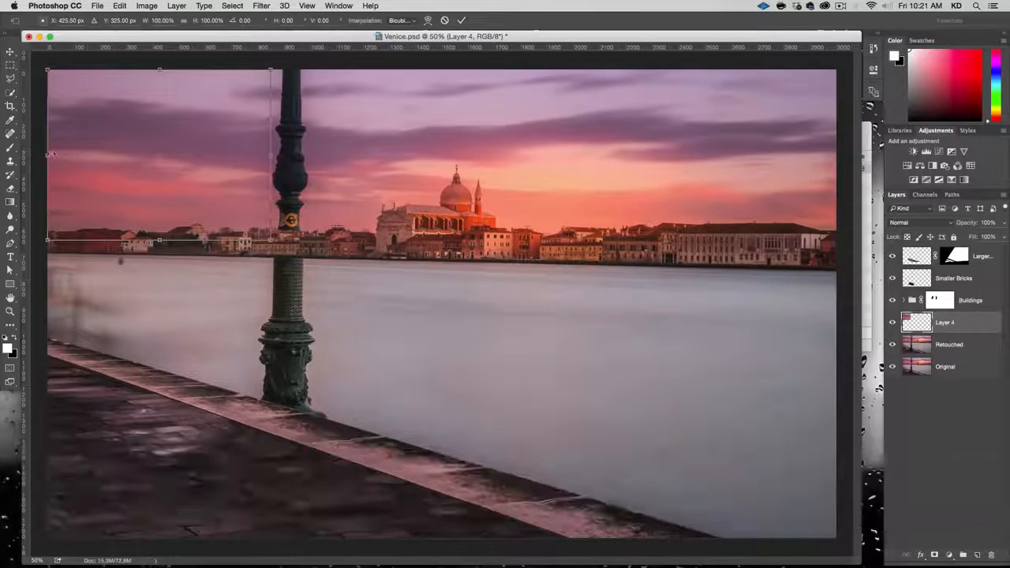
left_click_drag(48, 154, 510, 201)
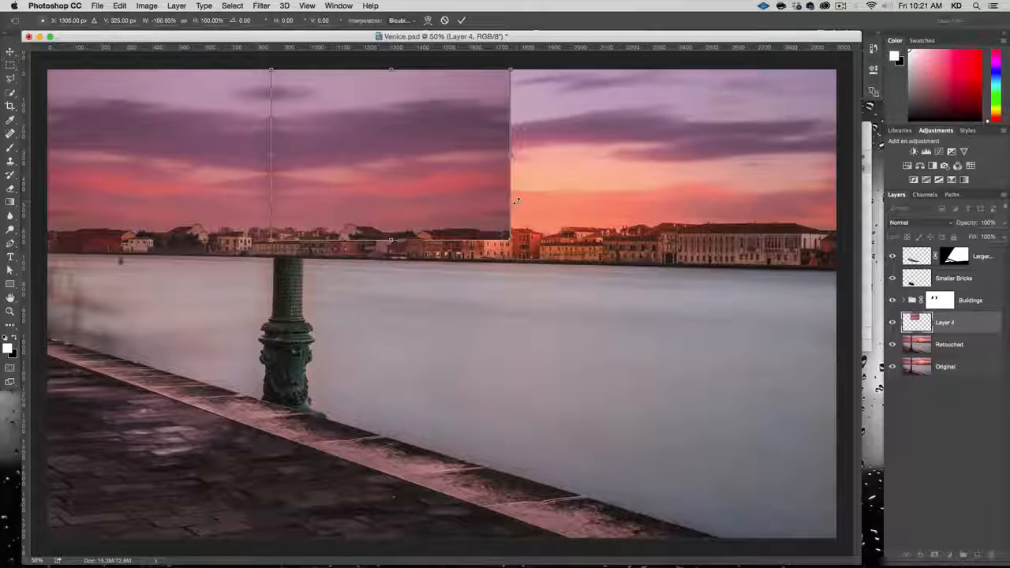
key("Return")
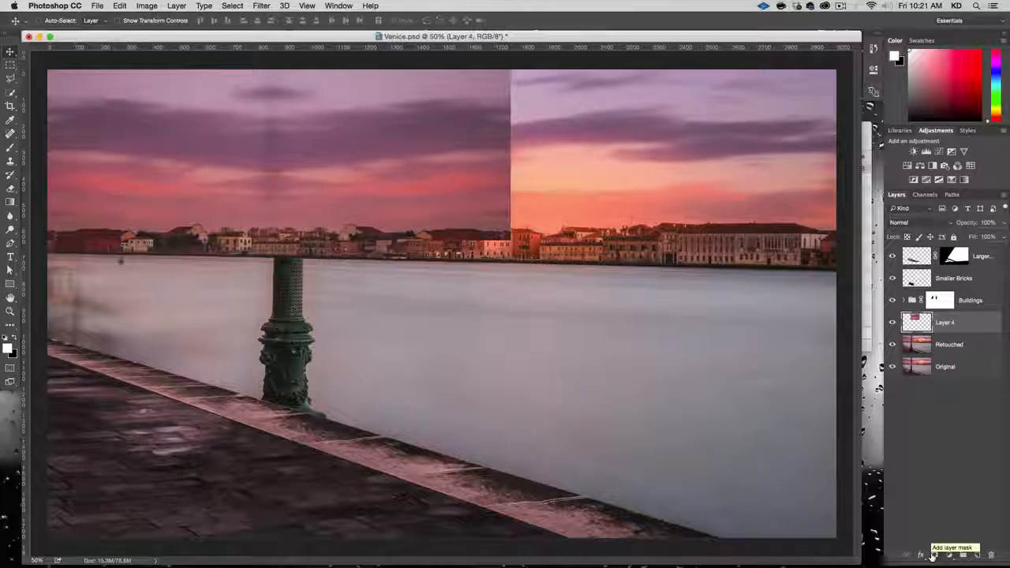
key("alt")
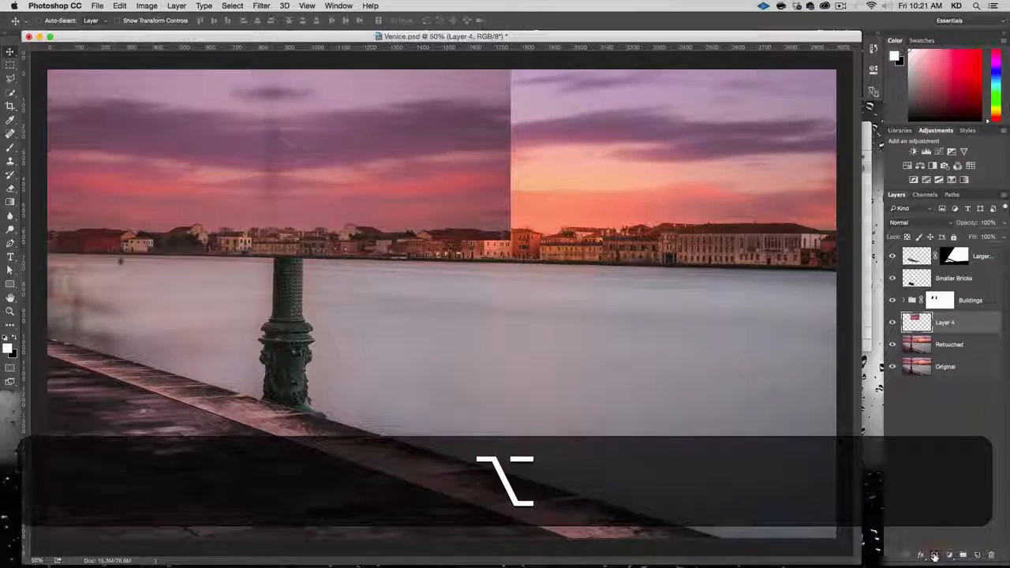
left_click(933, 555, "alt")
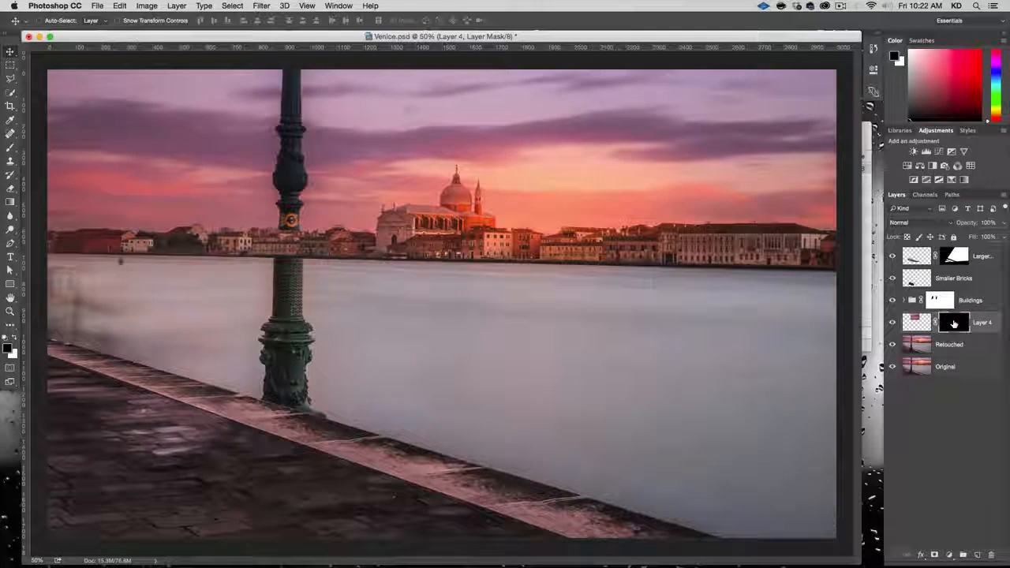
- Paint white on the Layer 4 mask with a soft 316 px brush along the upper lamp post, revealing the flipped sky
left_click(14, 337)
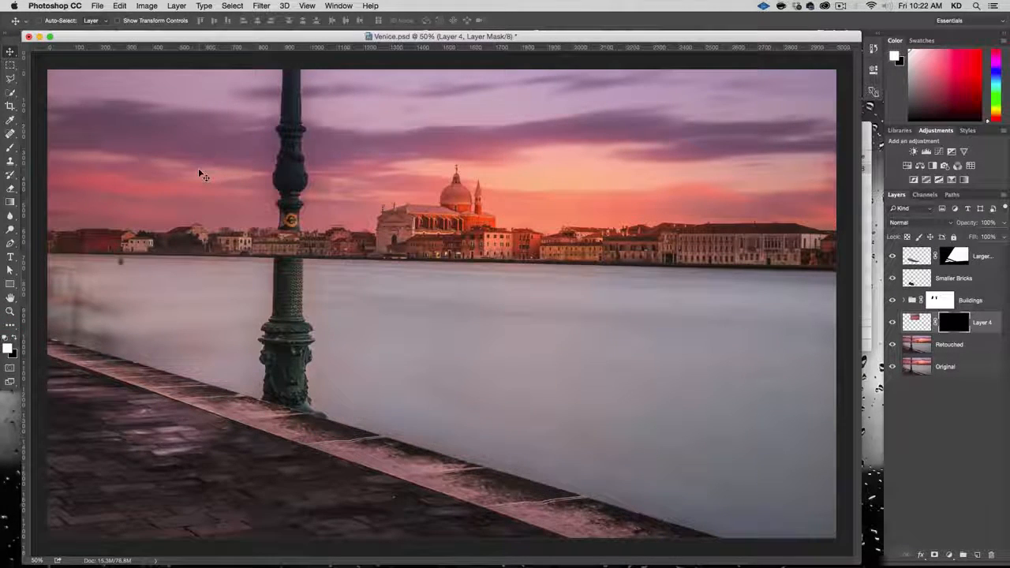
key("b")
right_click(236, 166)
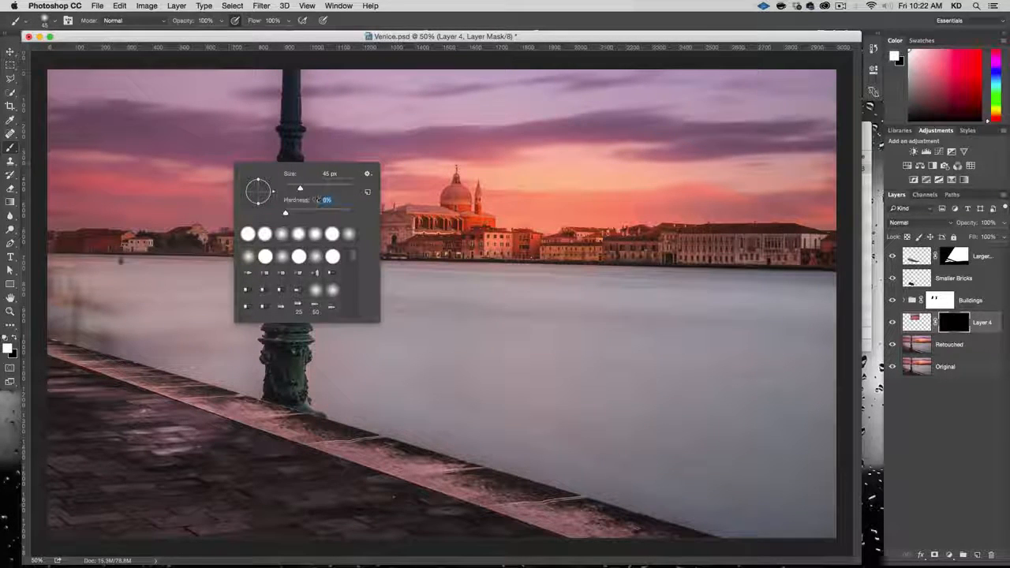
left_click_drag(300, 188, 338, 189)
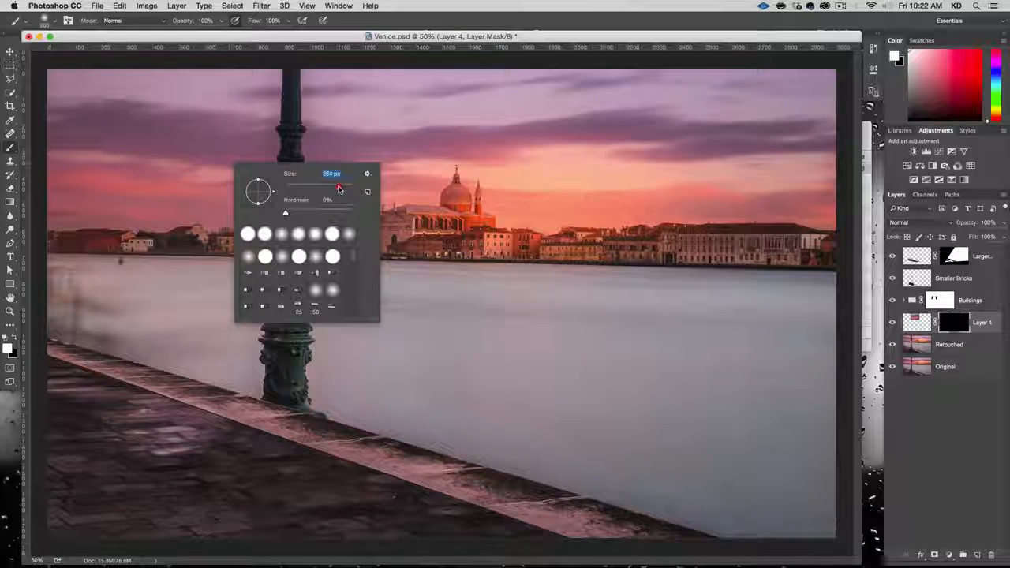
key("Return")
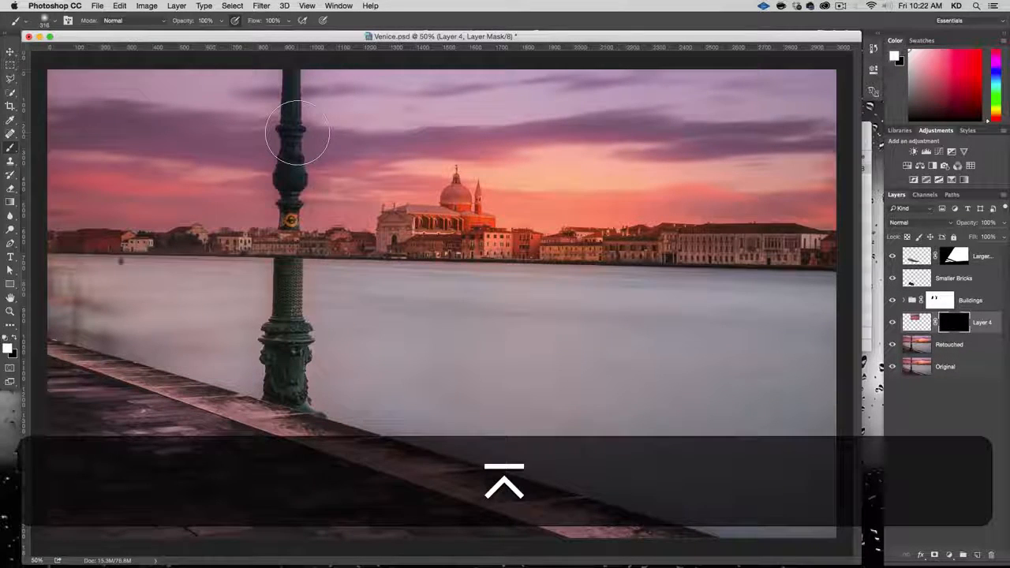
mouse_move(293, 198)
left_mouse_down()
mouse_move(291, 225)
mouse_move(294, 87)
mouse_move(269, 38)
left_mouse_up()
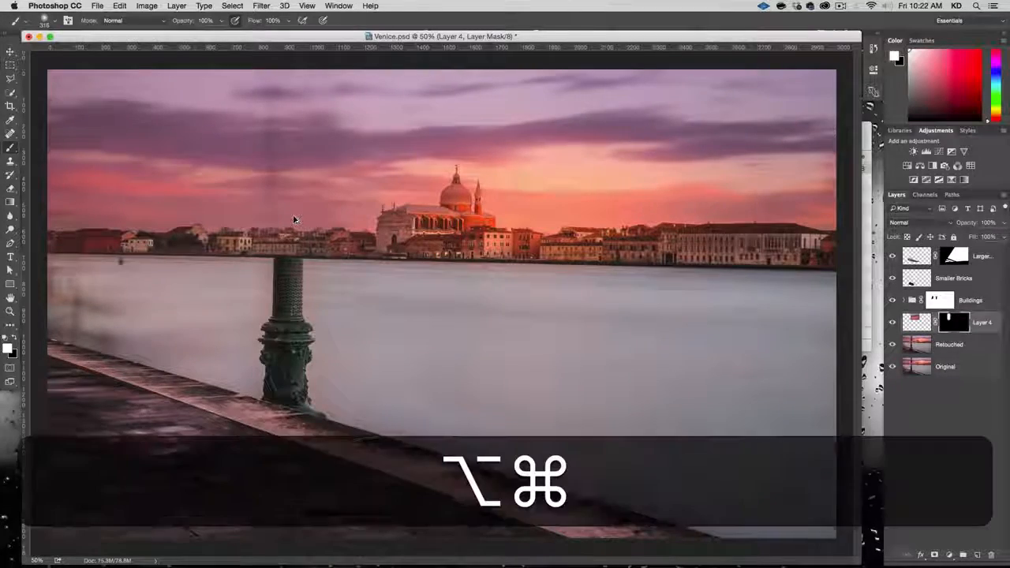
- Examine the rooftop area up close by toggling the visibility of the Buildings group and Layer 4
key("alt+super+plus")
key("alt+super+plus")
left_click_drag(211, 145, 582, 356)
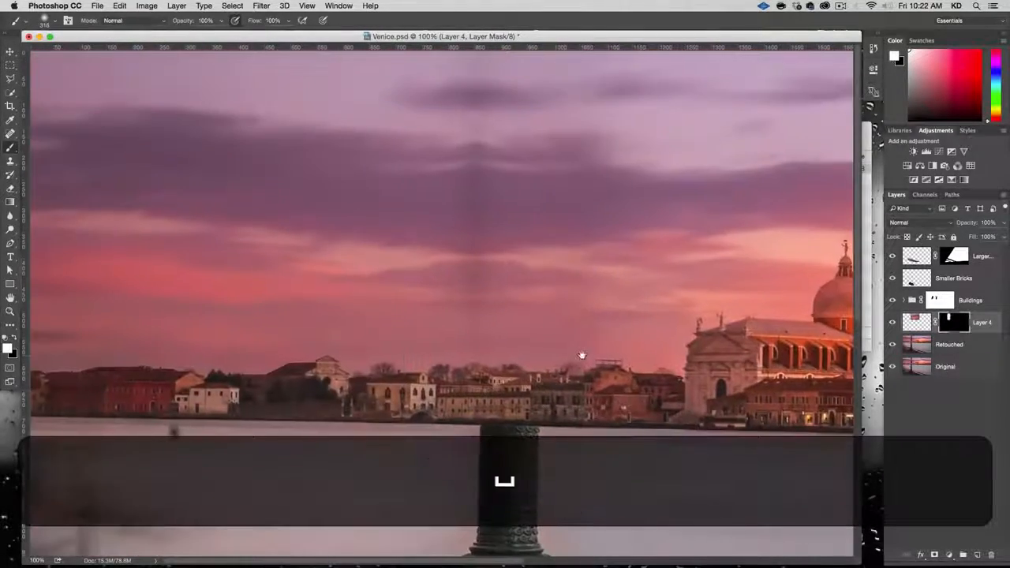
key("alt+super+plus")
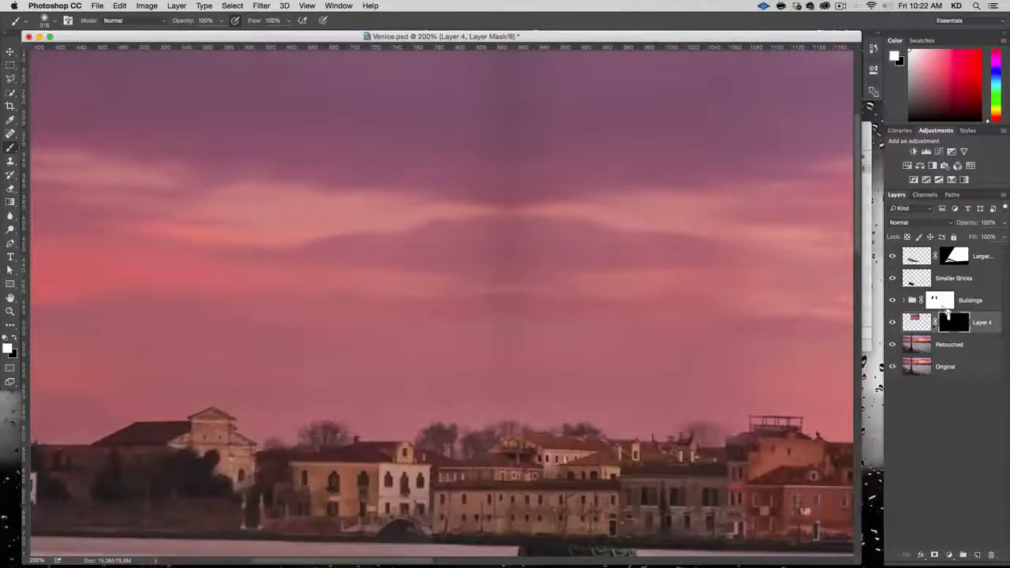
left_click(895, 301)
left_click(894, 301)
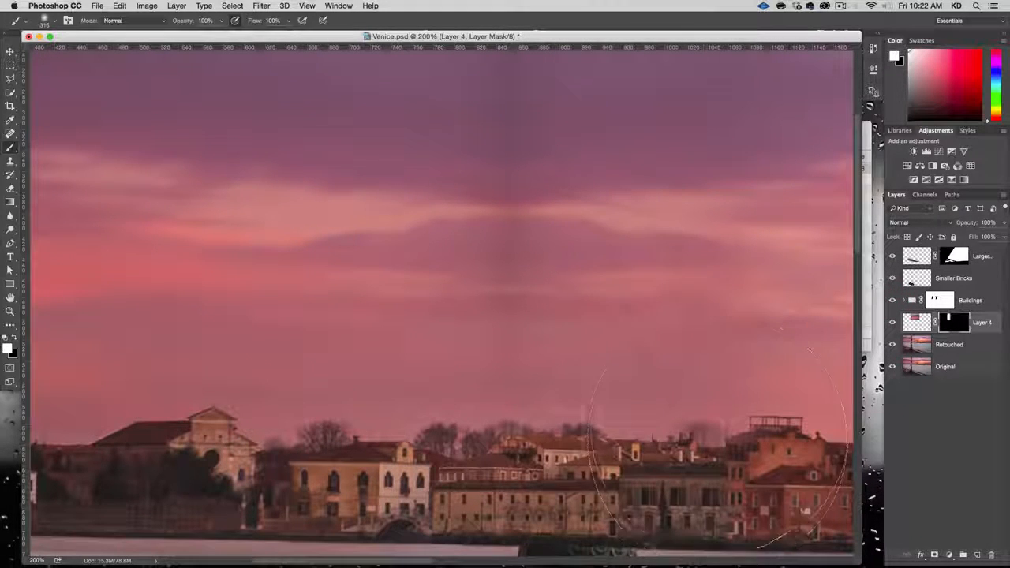
left_click(893, 323)
left_click(893, 323)
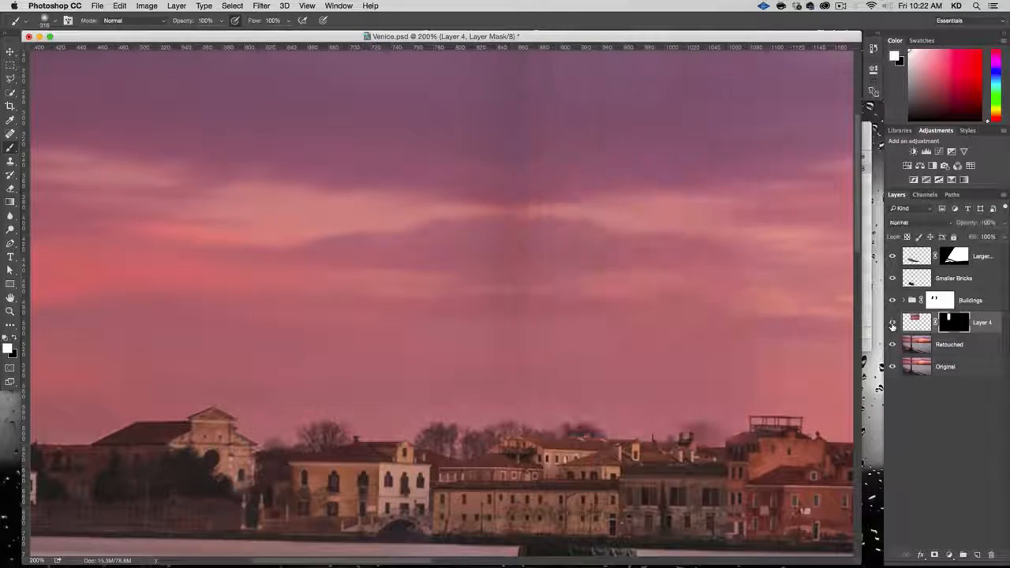
left_click(893, 323)
left_click(893, 323)
left_click(893, 322)
left_click(892, 323)
- Reduce the brush to 150 px and paint black on the Layer 4 mask to clear the smudge above the rooftops
key("space")
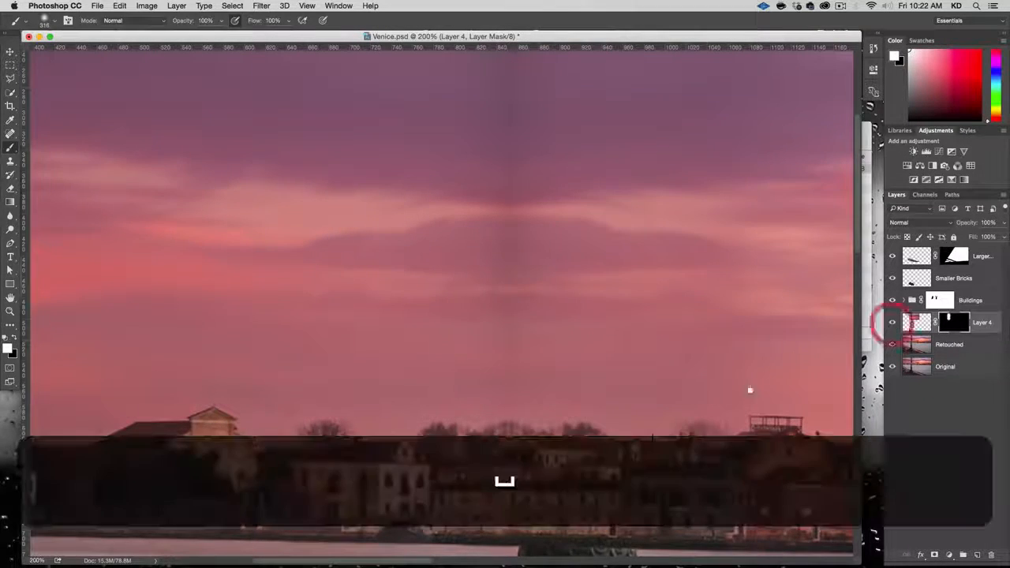
left_click_drag(679, 344, 571, 261)
right_click(572, 264)
key("Tab")
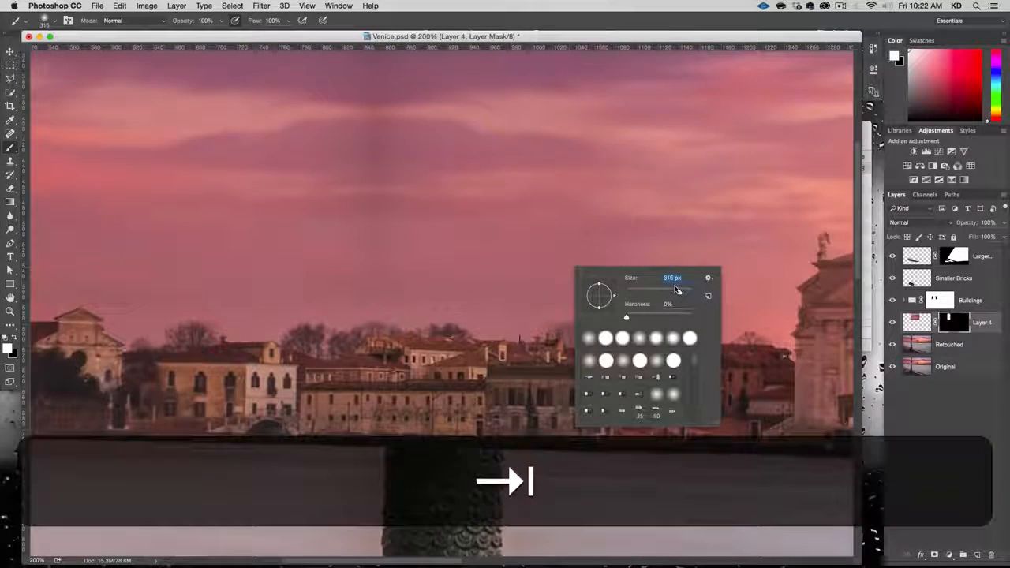
type("200")
key("Return")
right_click(644, 331)
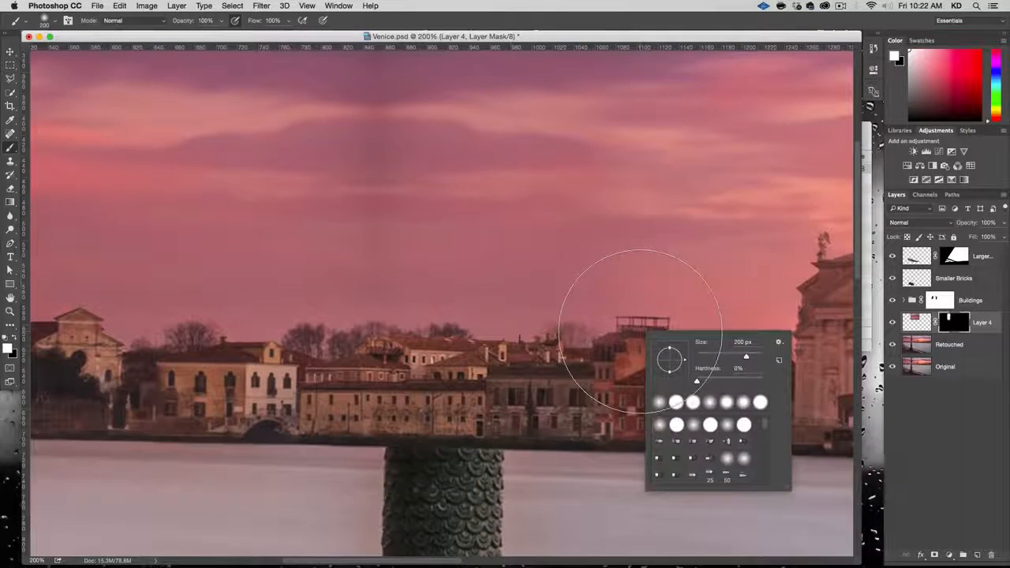
key("Tab")
type("150")
key("Return")
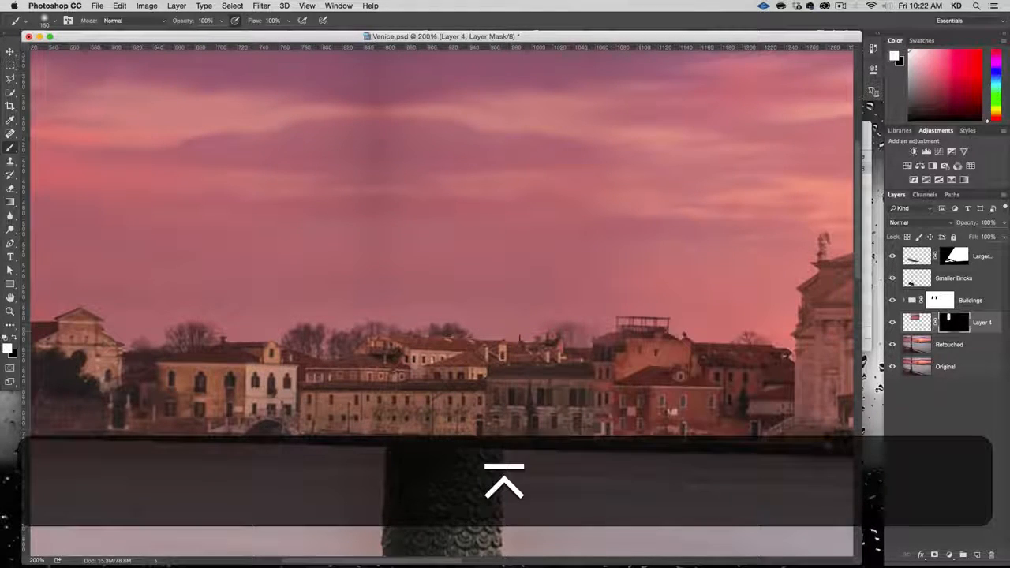
key("x")
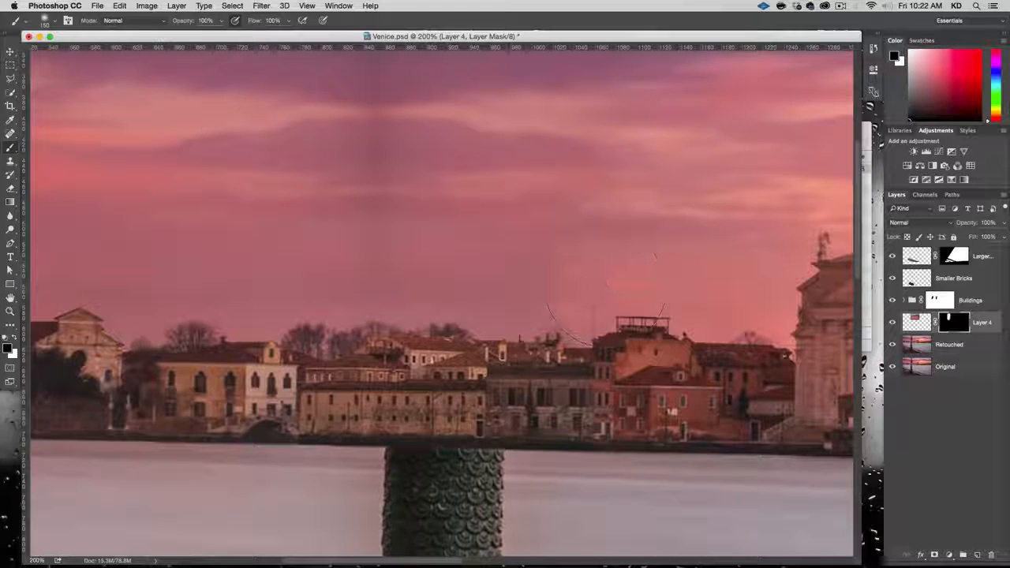
left_click(583, 289)
left_click(566, 285)
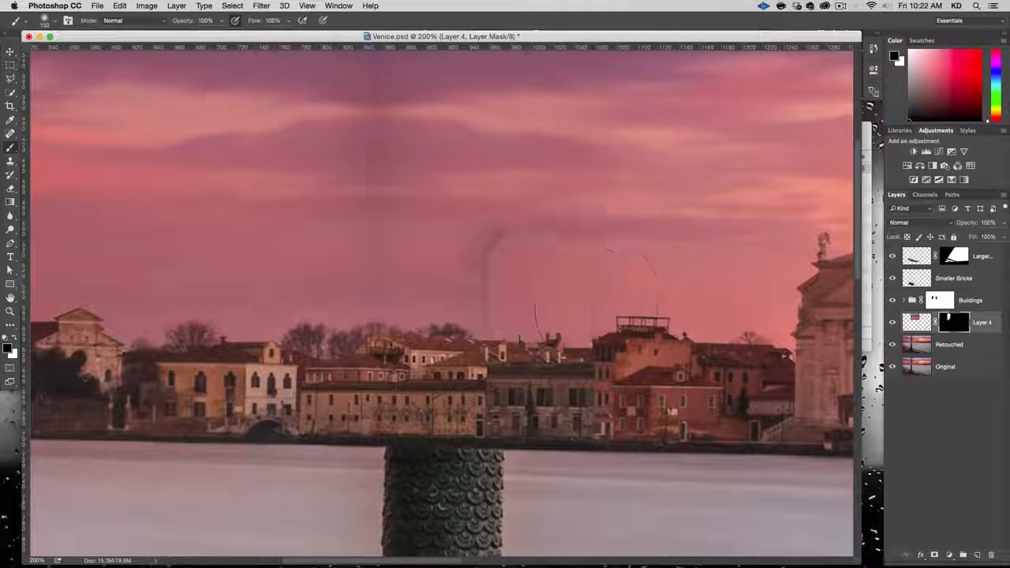
- Paint white on the Layer 4 mask to cover the exposed lamp post edge in the sky above the rooftops
key("x")
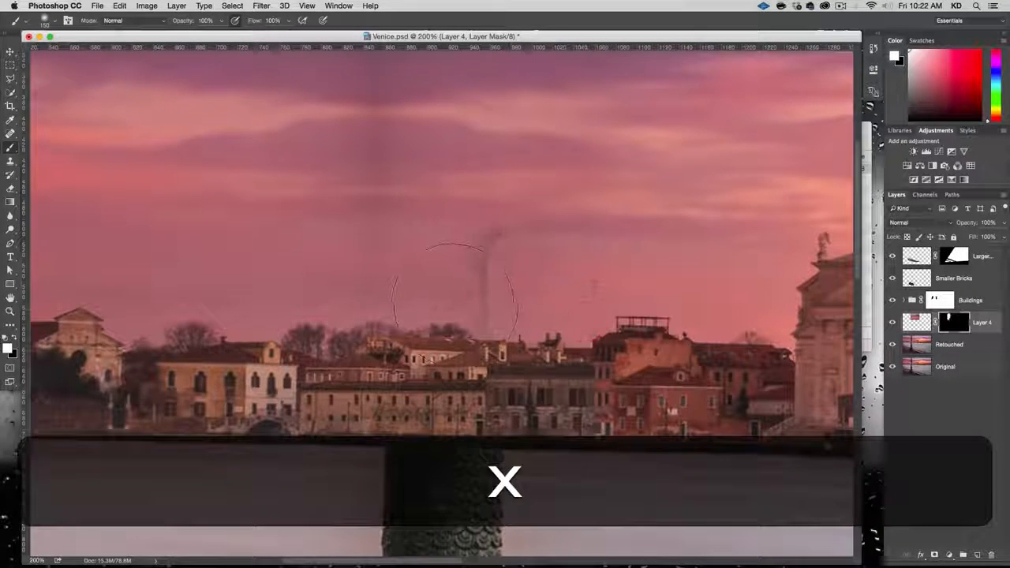
left_click_drag(474, 272, 454, 306)
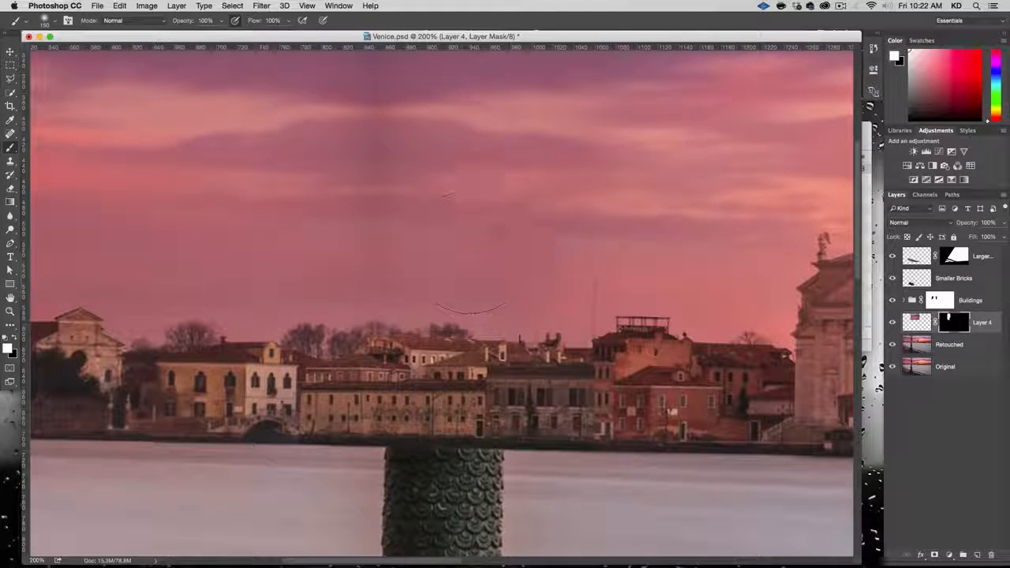
left_click(459, 217)
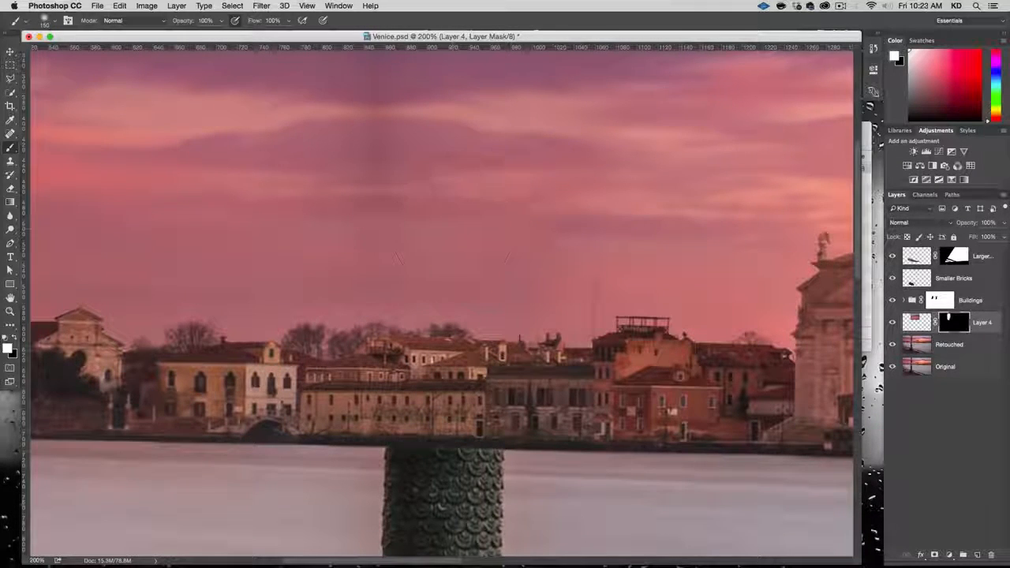
key("alt+super+minus")
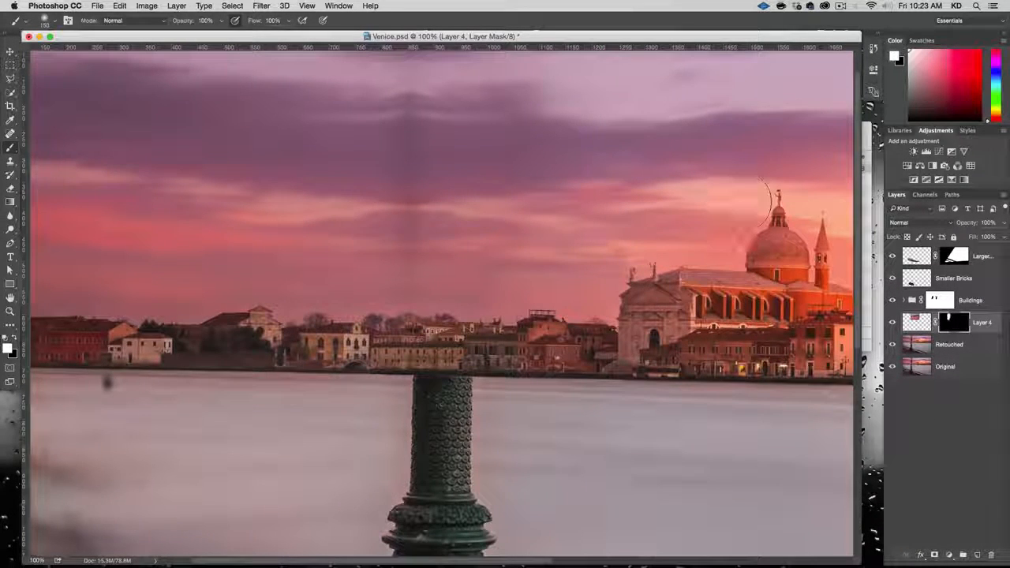
- Hide the Buildings group and both brick layers, and add an empty layer above Layer 4 for clone stamping
left_click(893, 301)
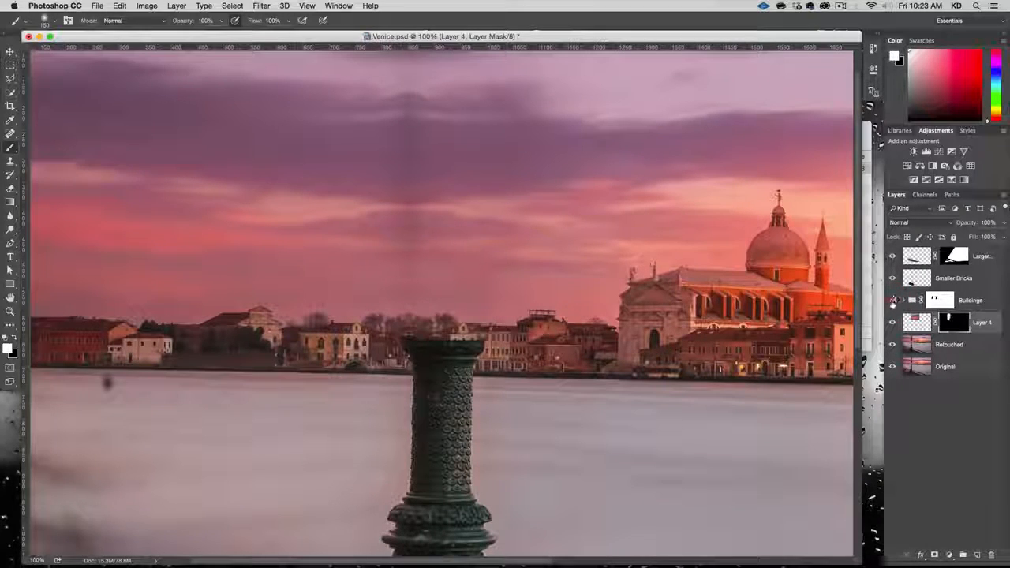
left_click(891, 301)
left_click(891, 301)
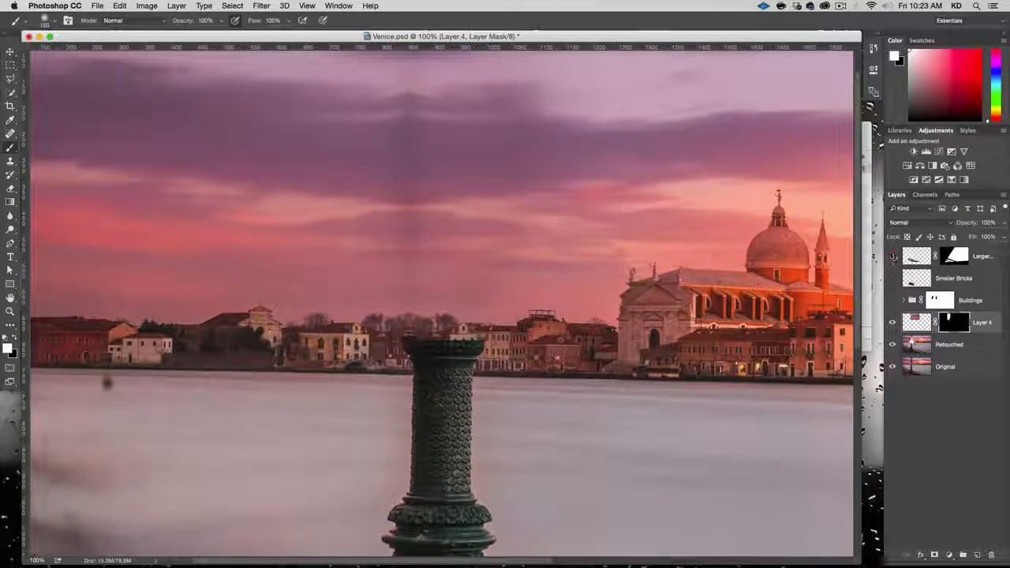
left_click(977, 555)
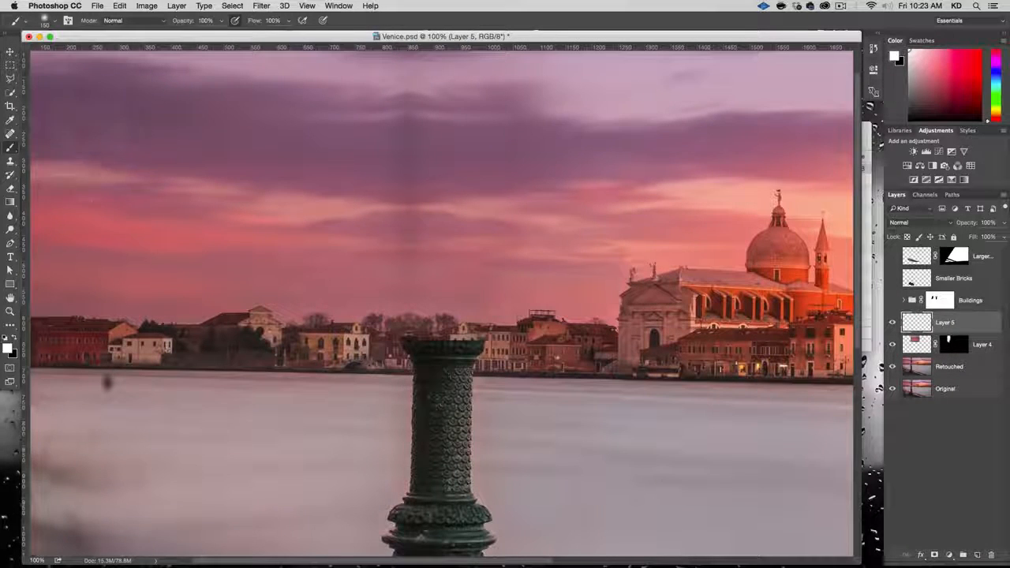
left_click(11, 161)
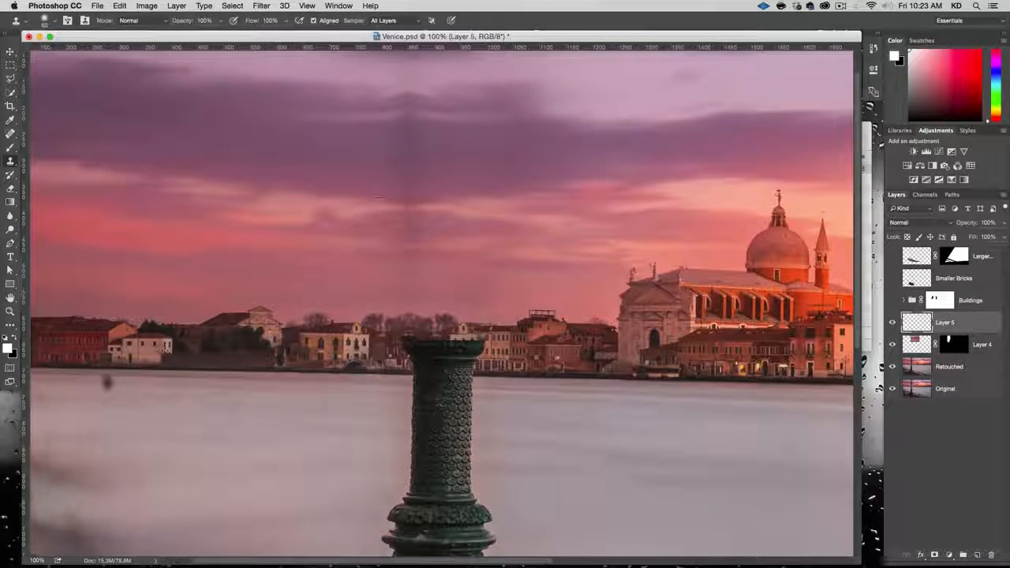
- Set the Clone Stamp to a soft brush of about 428 px with 0% hardness and 60% opacity
key("alt+super+minus")
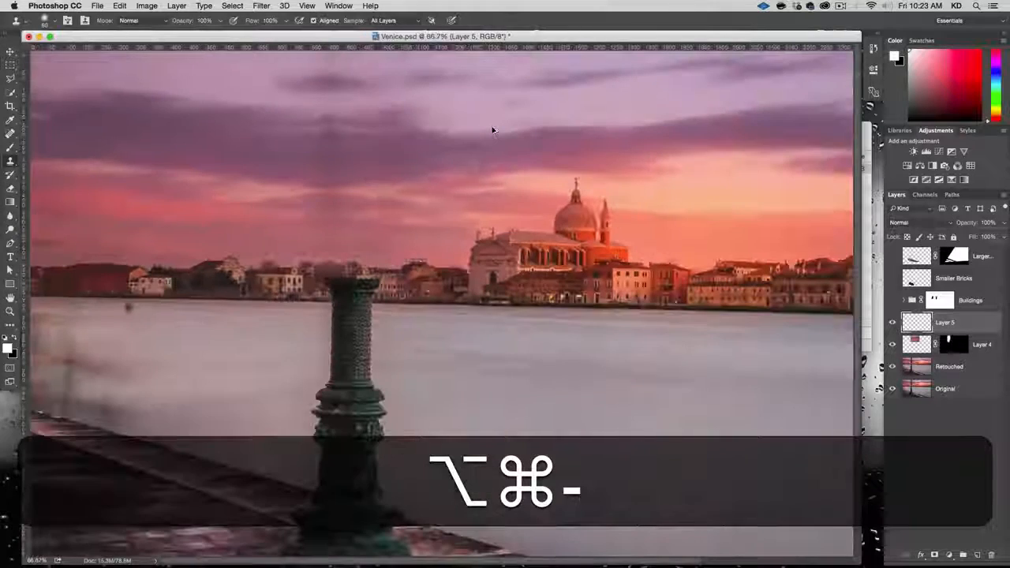
right_click(491, 127)
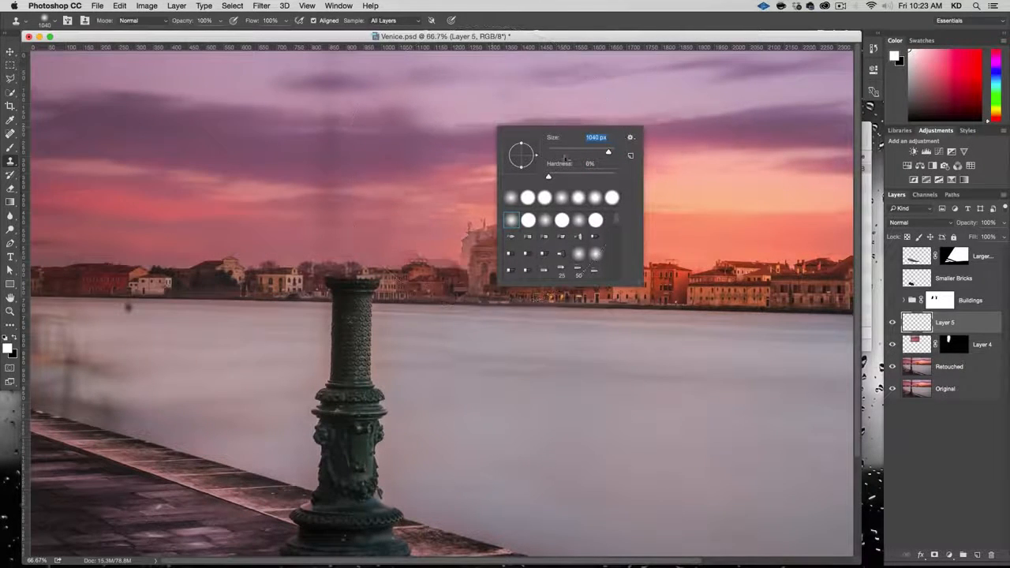
left_click(601, 154)
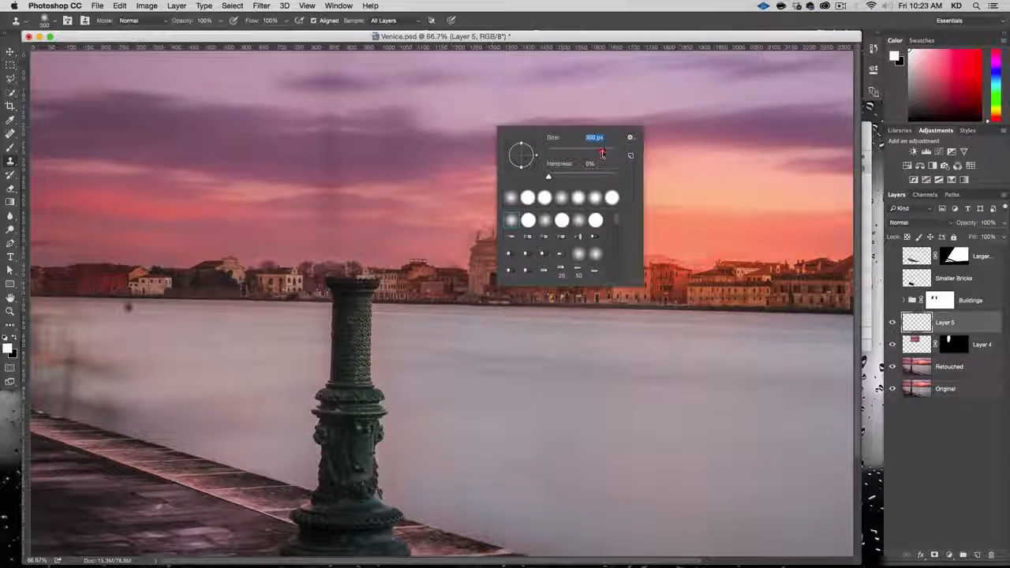
left_click_drag(601, 154, 606, 152)
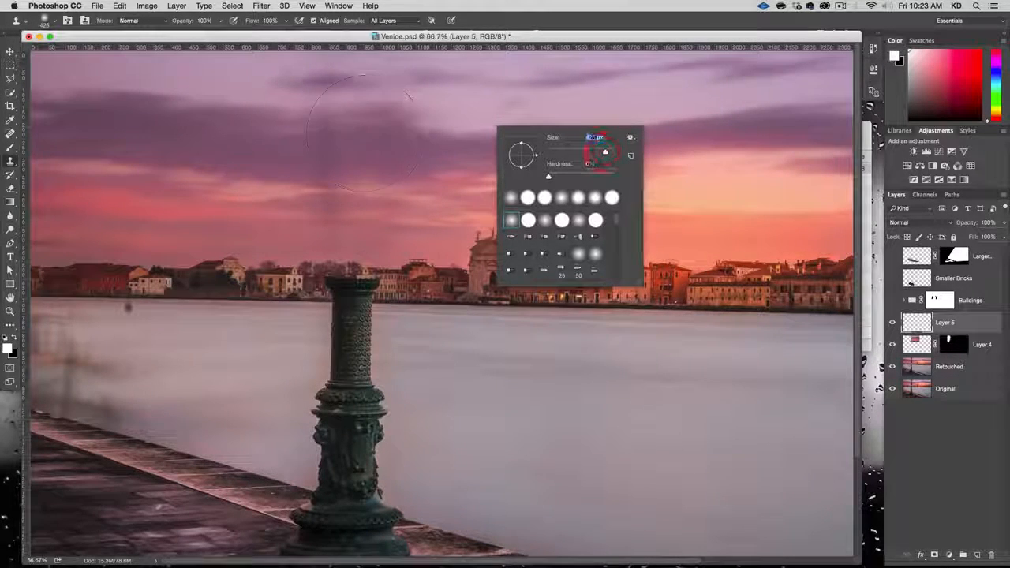
key("Return")
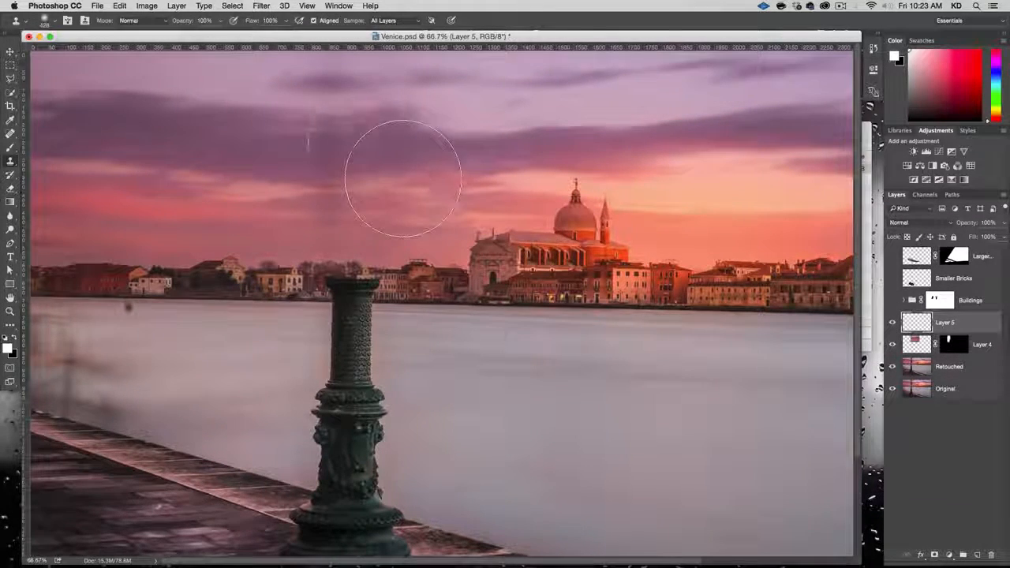
key("1")
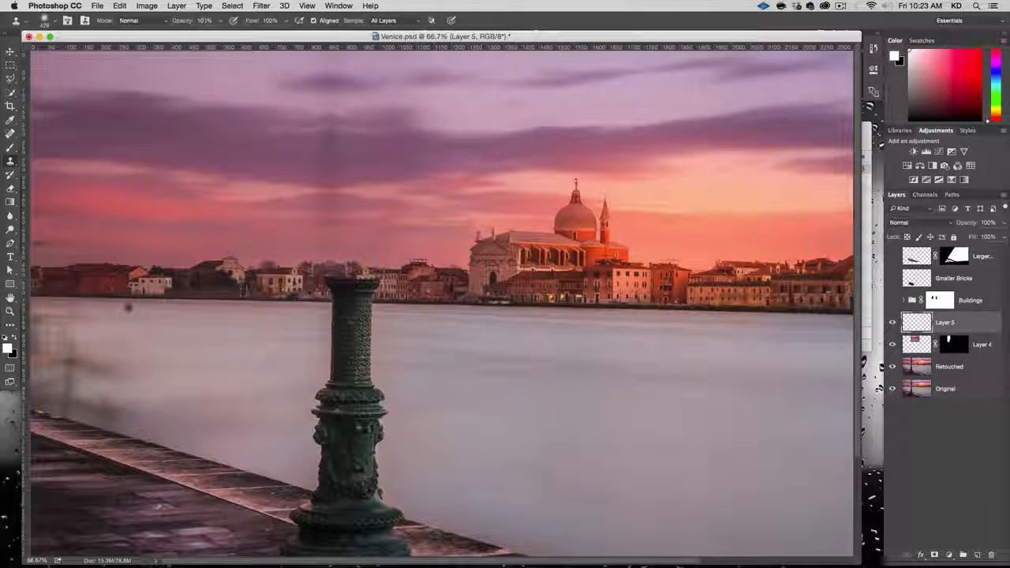
type("60")
key("Return")
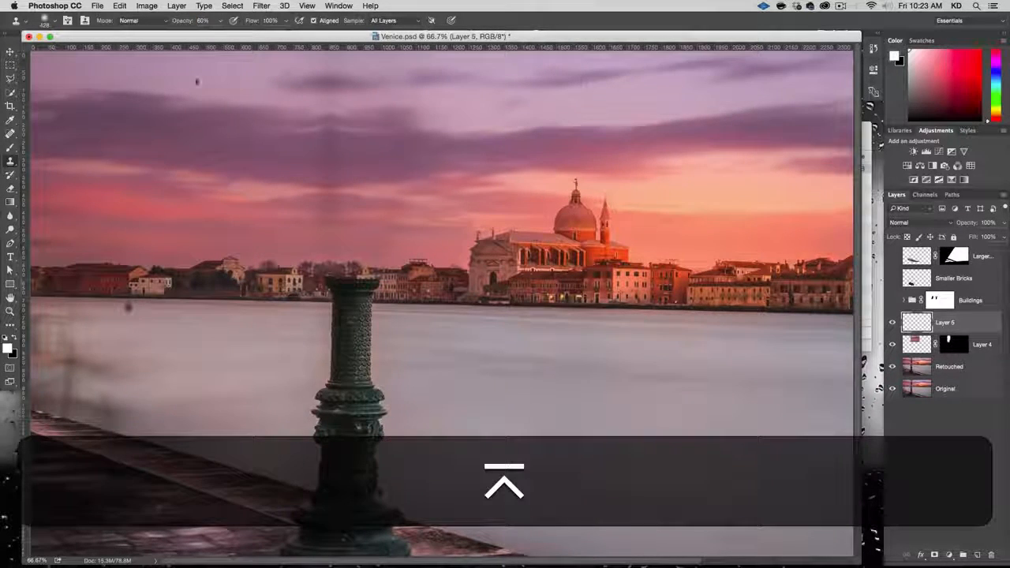
- Clone clouds from the sky on the left over the vertical seam above the lamp post on Layer 5
key("alt")
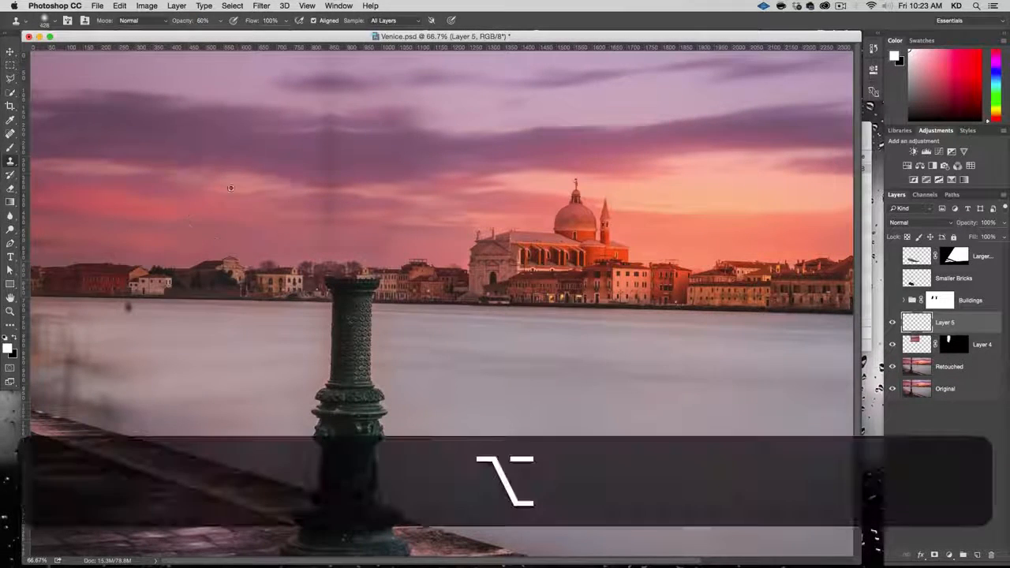
left_click(175, 183, "alt")
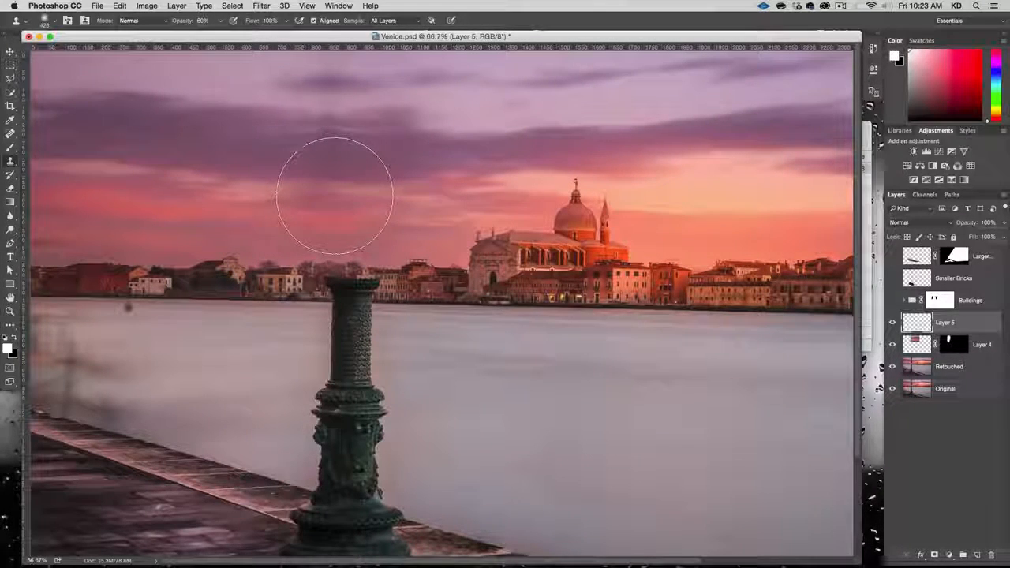
key("super+alt+z")
key("super+alt+z")
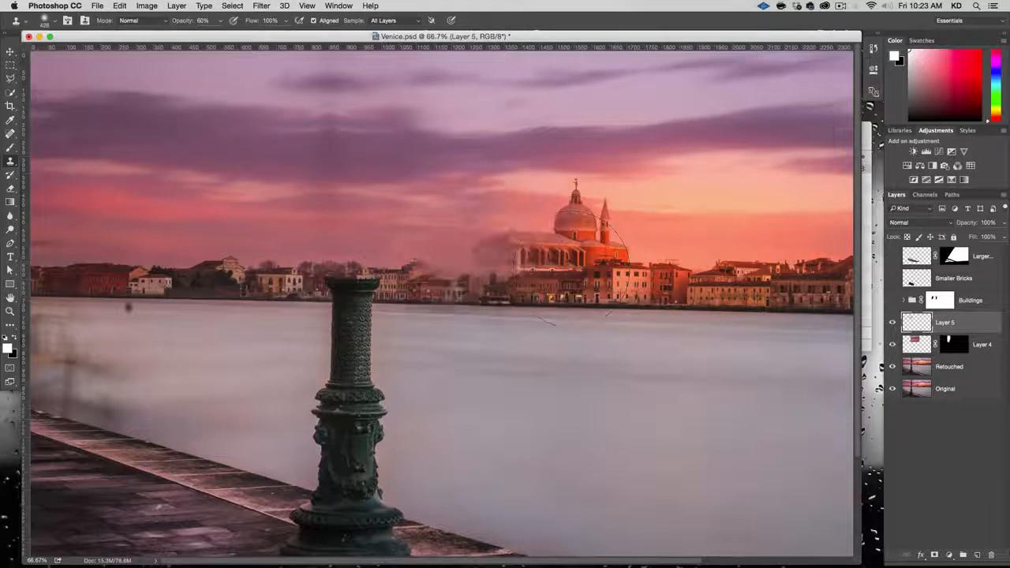
key("alt")
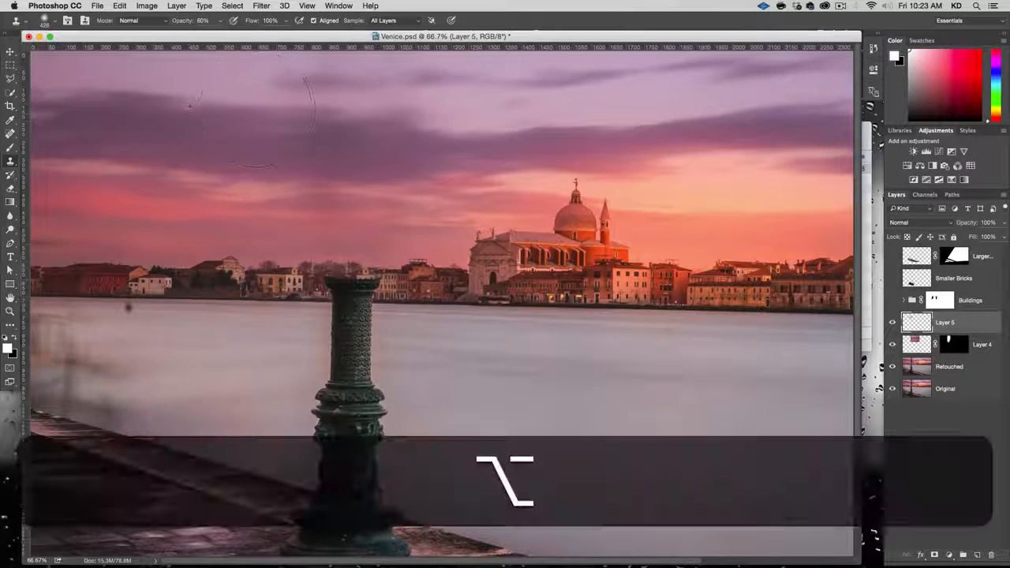
left_click(178, 104, "alt")
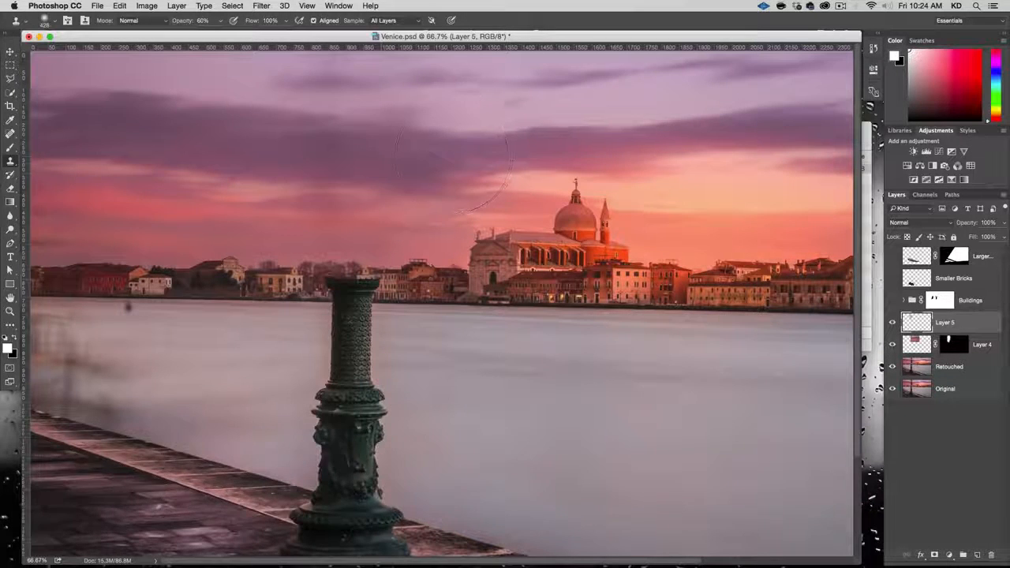
- Clone lighter sky from above the church over the small dark cloud patch at the upper end of the seam
key("alt")
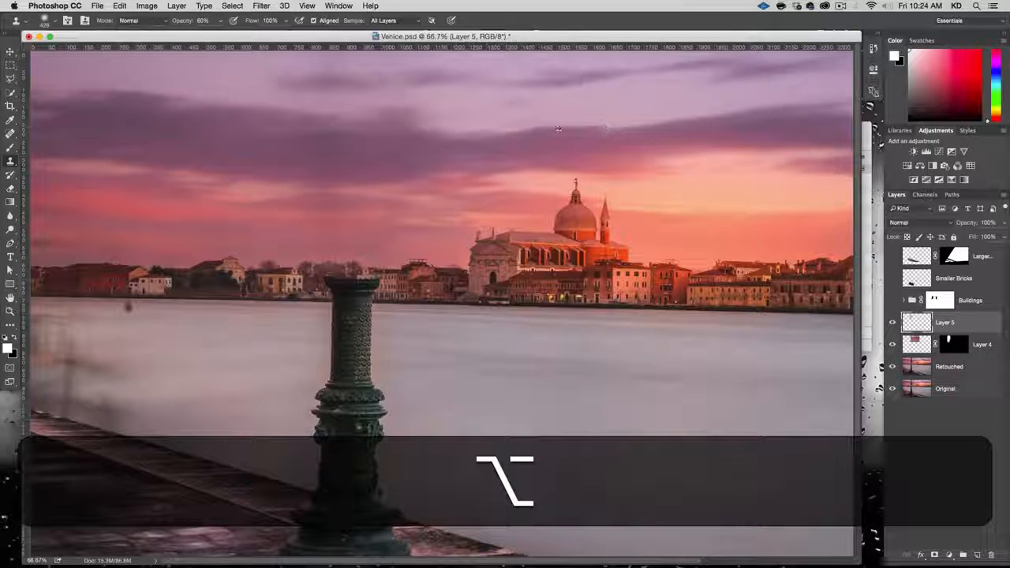
left_click(343, 87)
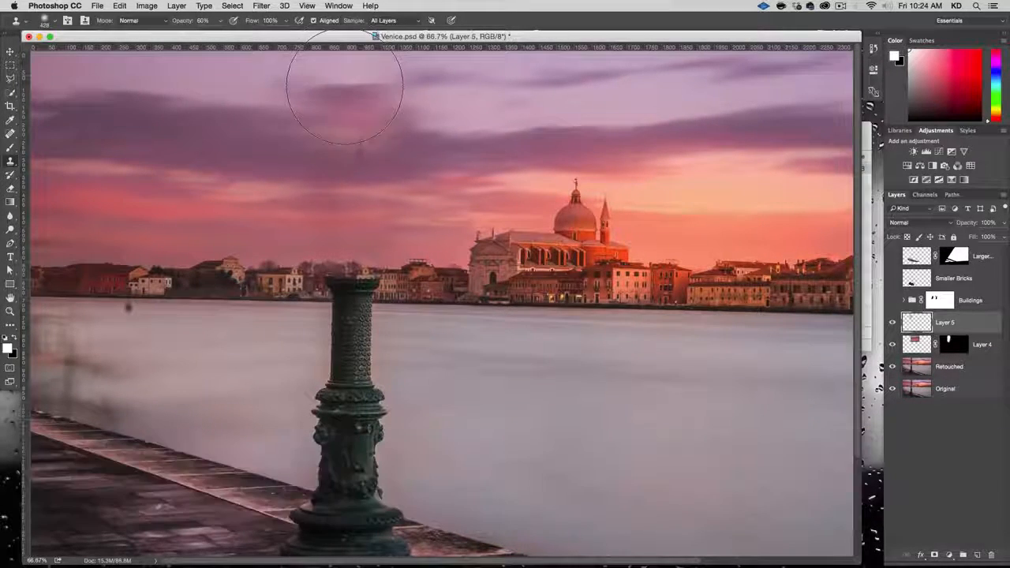
left_click(532, 103, "alt")
left_click(324, 85)
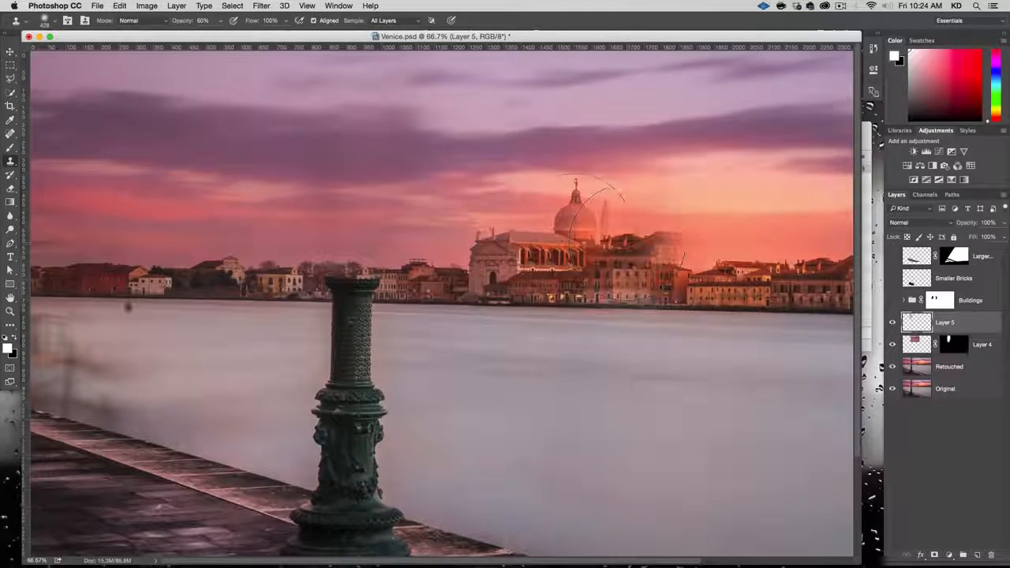
- Sample the left clouds again and clone them over the remaining repeated cloud pattern above the lamp post
left_click(186, 161, "alt")
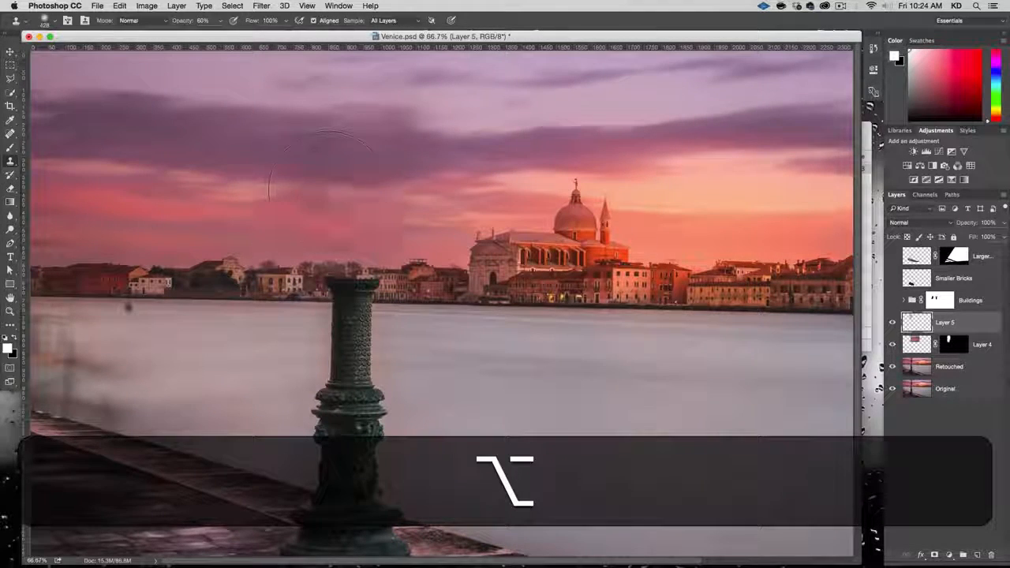
key("alt")
left_click(202, 138, "alt")
left_click(335, 146)
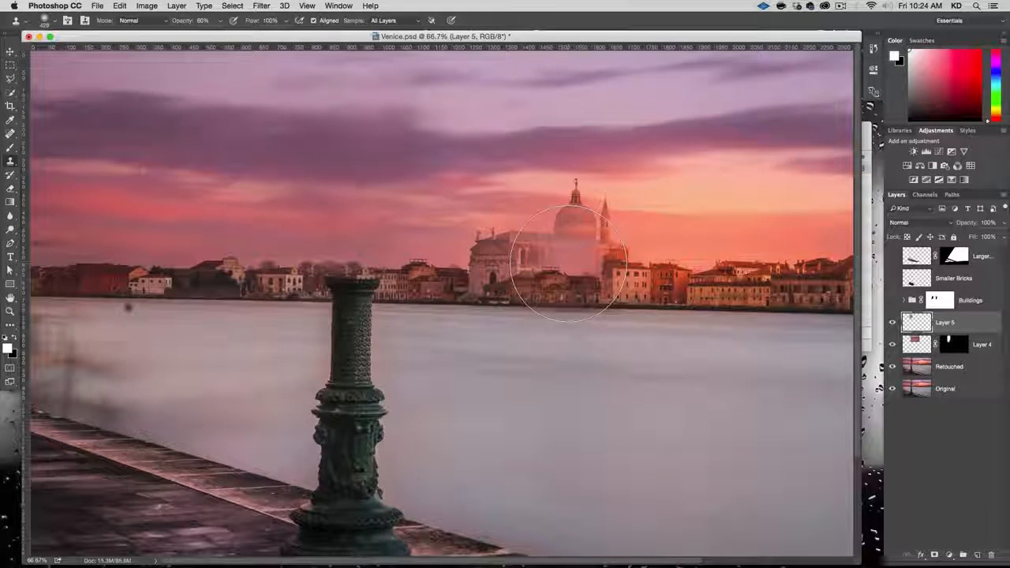
key("6")
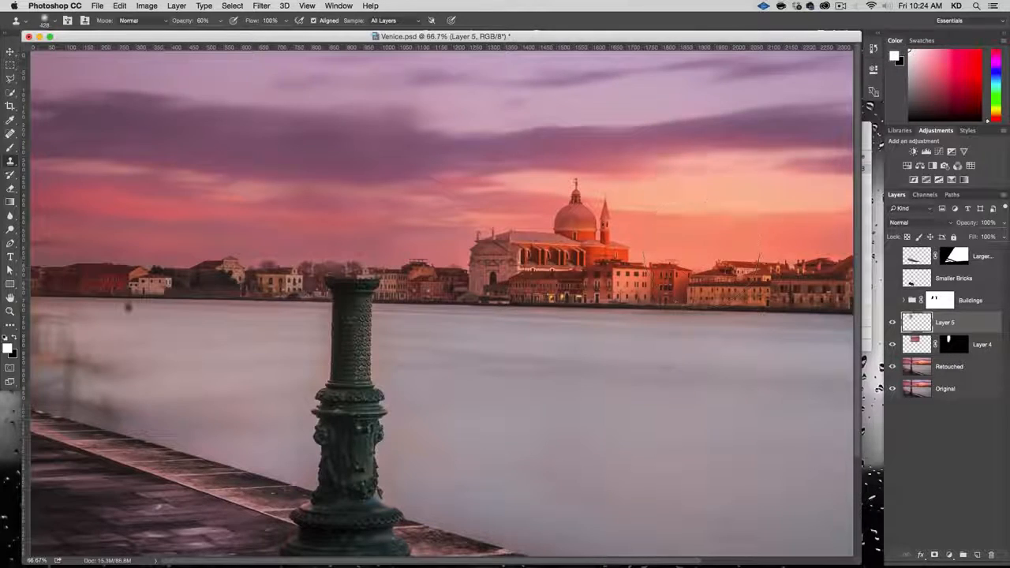
- Try to clone the bright sunset sky from beyond the church over the darker sky near the lamp post
key("alt")
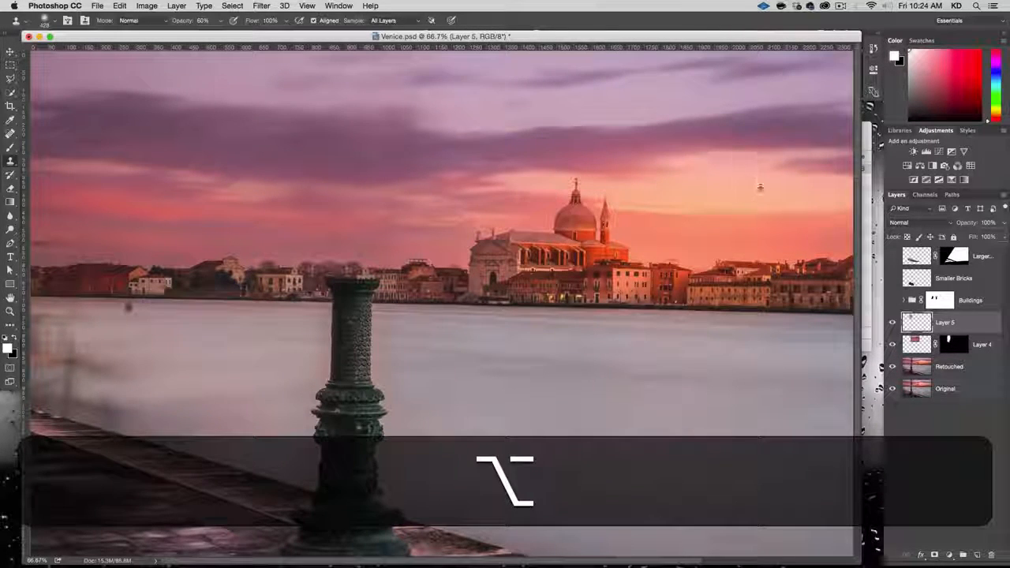
left_click(395, 224, "alt")
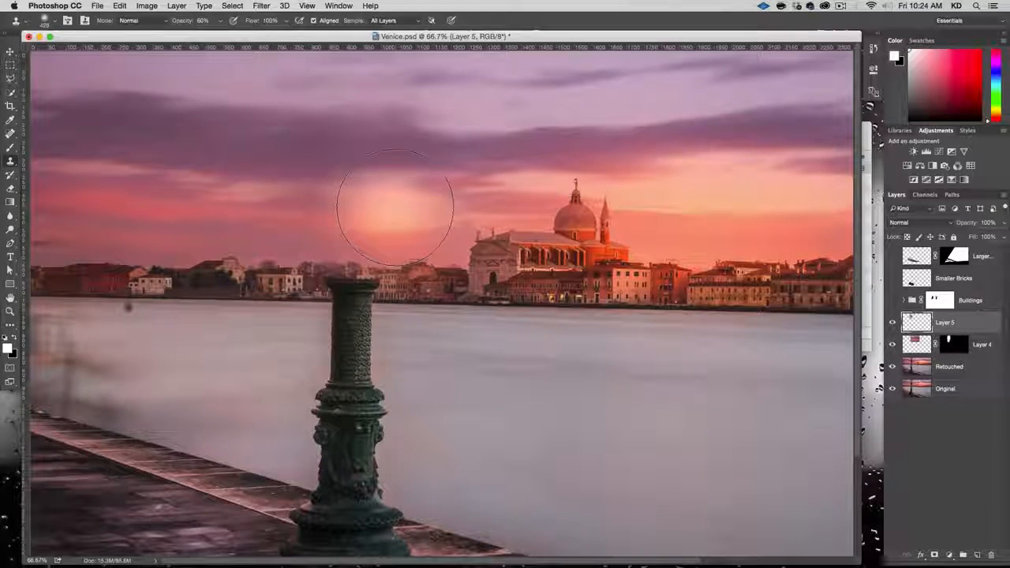
left_click_drag(511, 320, 500, 343)
key("super+z")
key("super+z")
key("super+z")
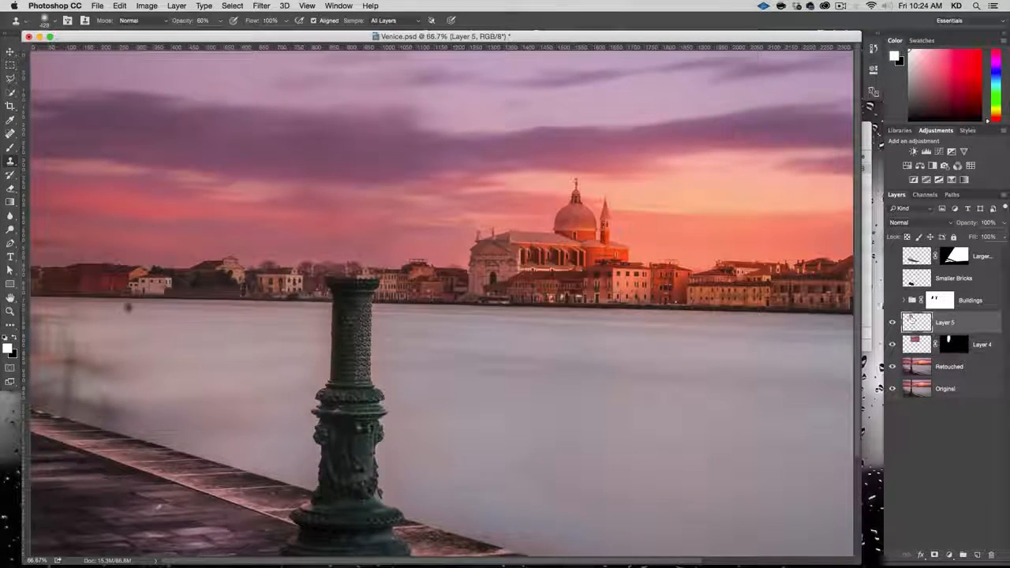
- Show the Buildings group, Smaller Bricks and larger bricks layers again
left_click(891, 257)
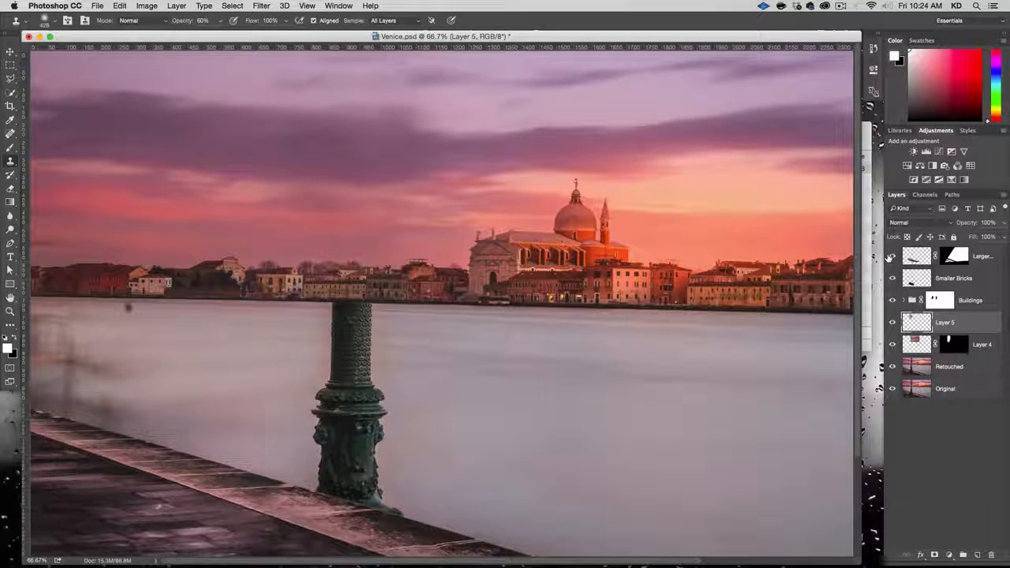
left_click(891, 257)
key("8")
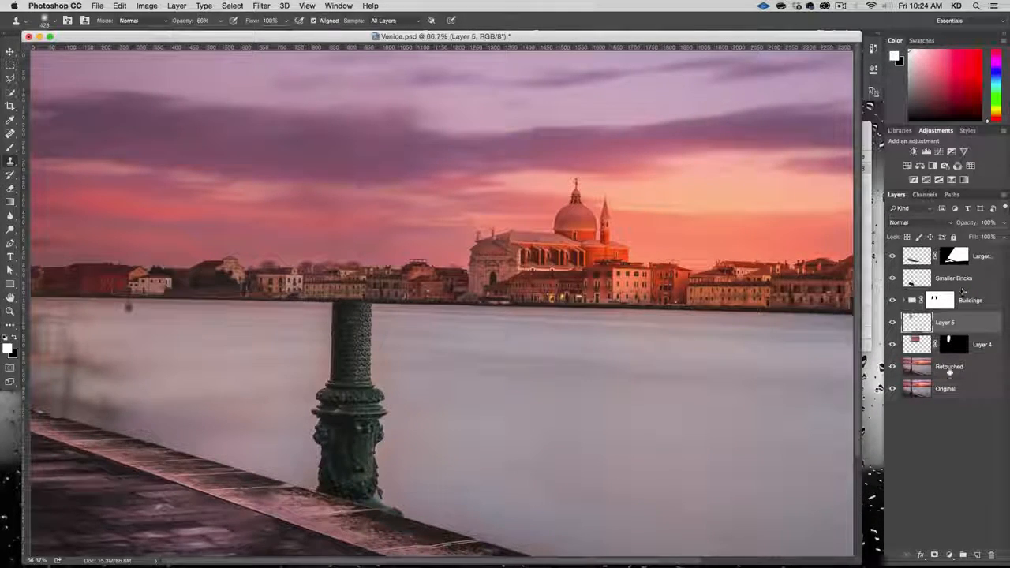
- Switch to the Brush tool and set its size to 45 px and hardness to 85%
key("b")
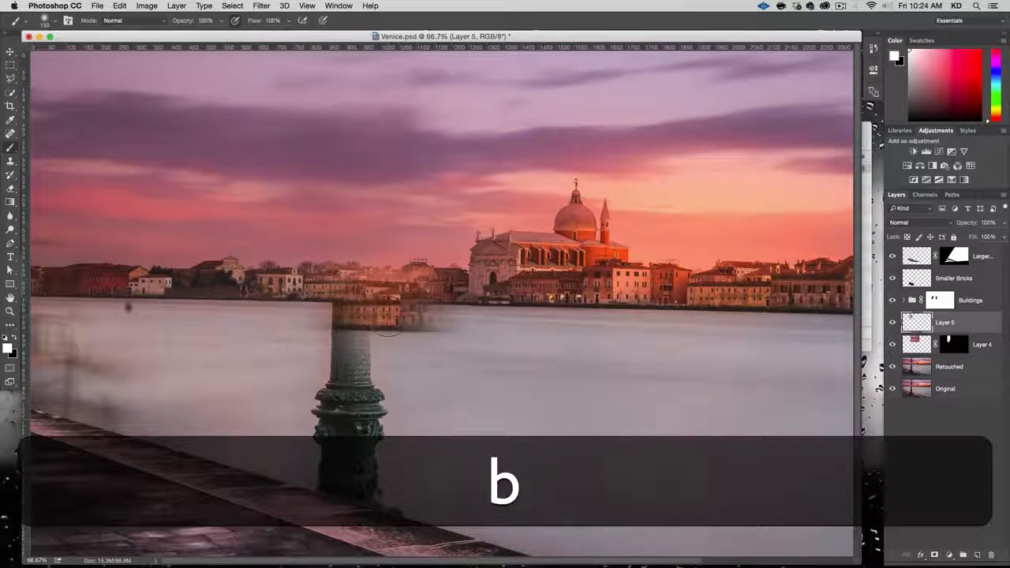
right_click(502, 357)
key("Tab")
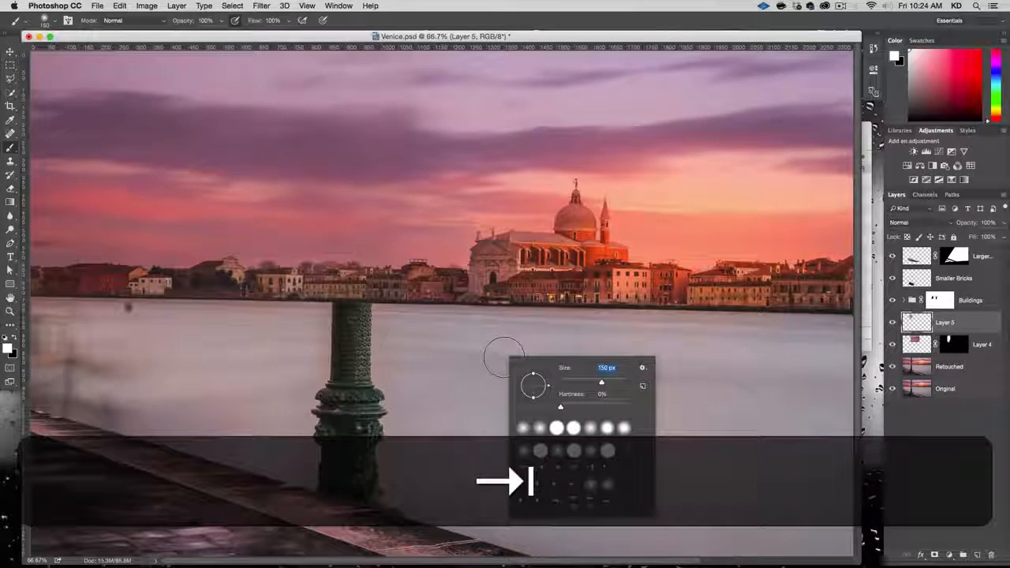
type("45")
key("Tab")
type("85")
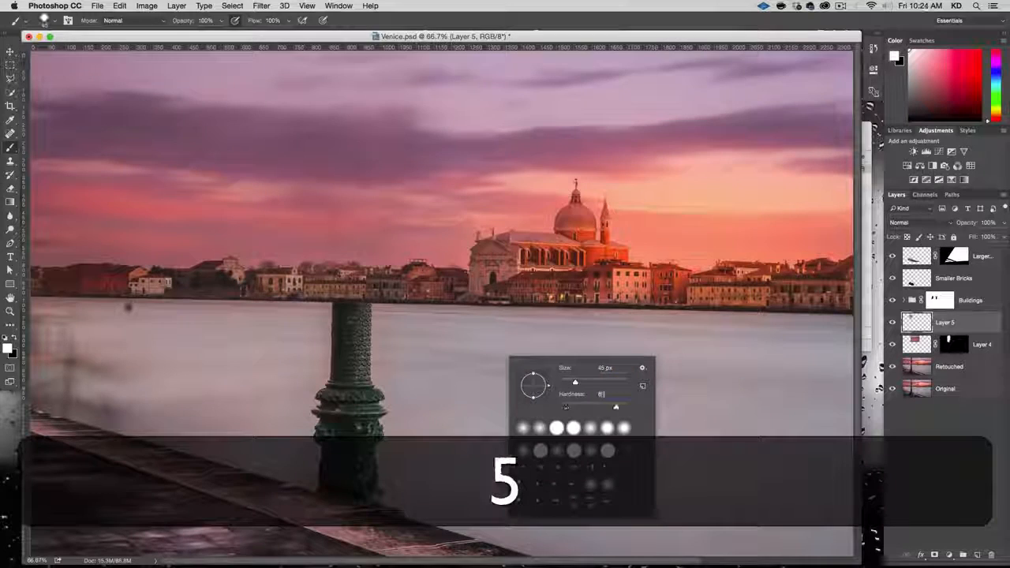
key("Return")
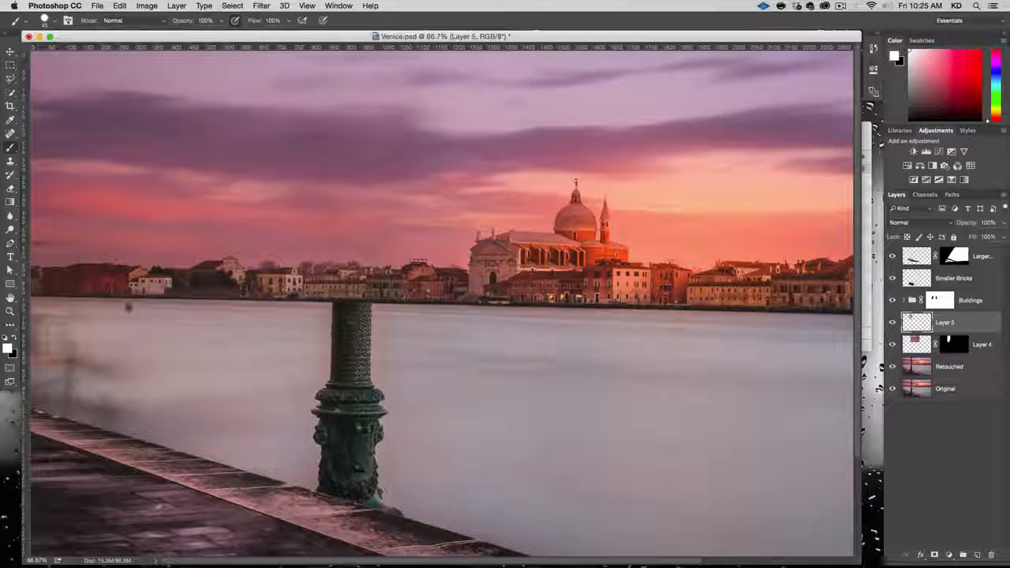
- Paint a zigzag over the water in Quick Mask mode to make a selection, and deselect it
left_click(10, 369)
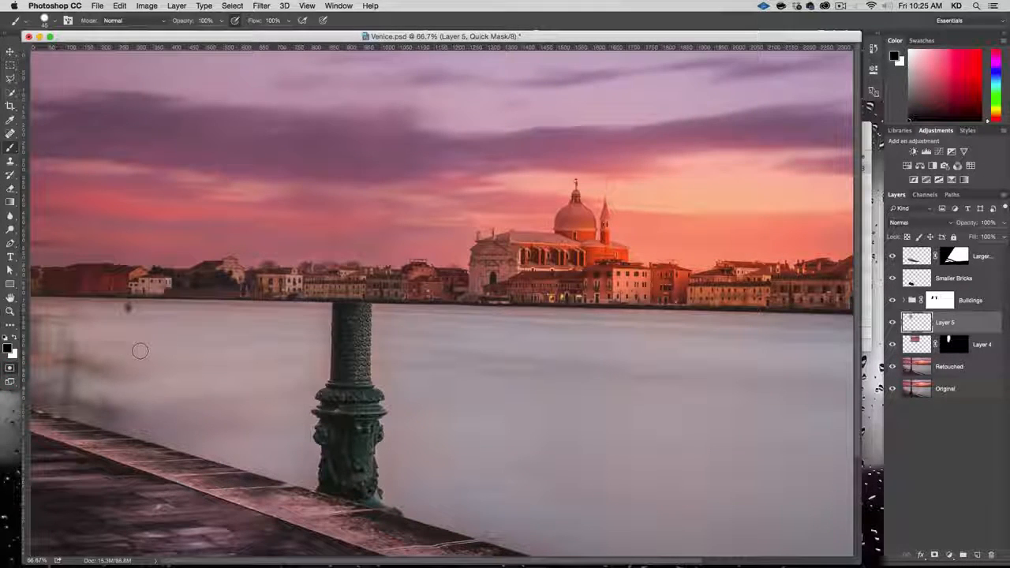
mouse_move(513, 362)
left_mouse_down()
mouse_move(516, 393)
mouse_move(637, 444)
mouse_move(638, 466)
left_mouse_up()
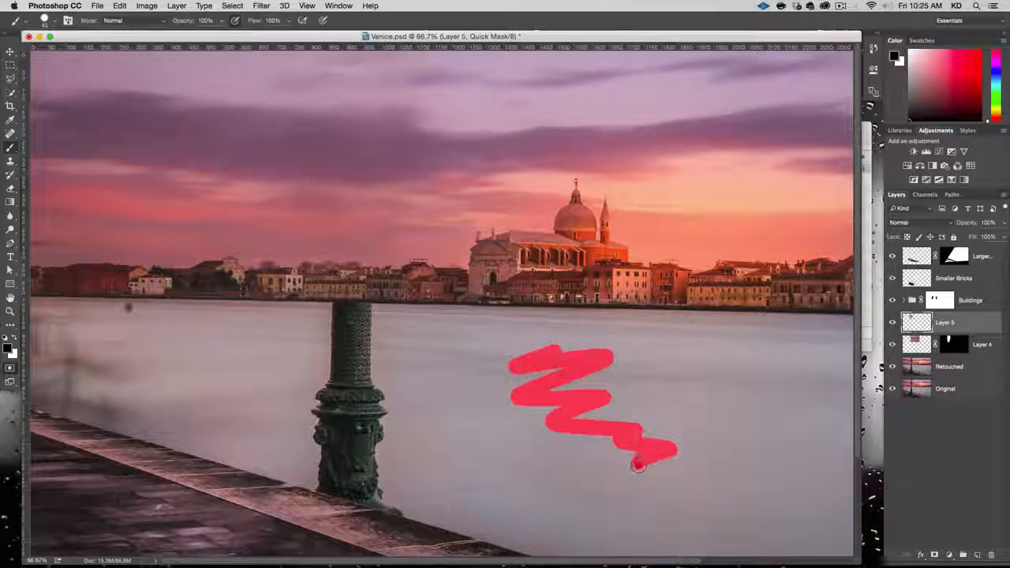
left_click(9, 369)
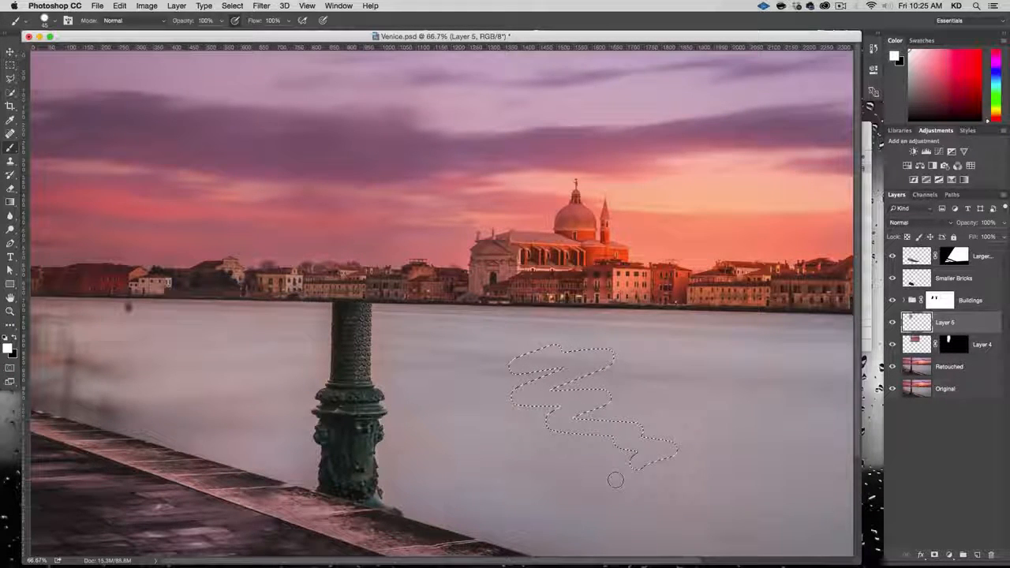
key("super+d")
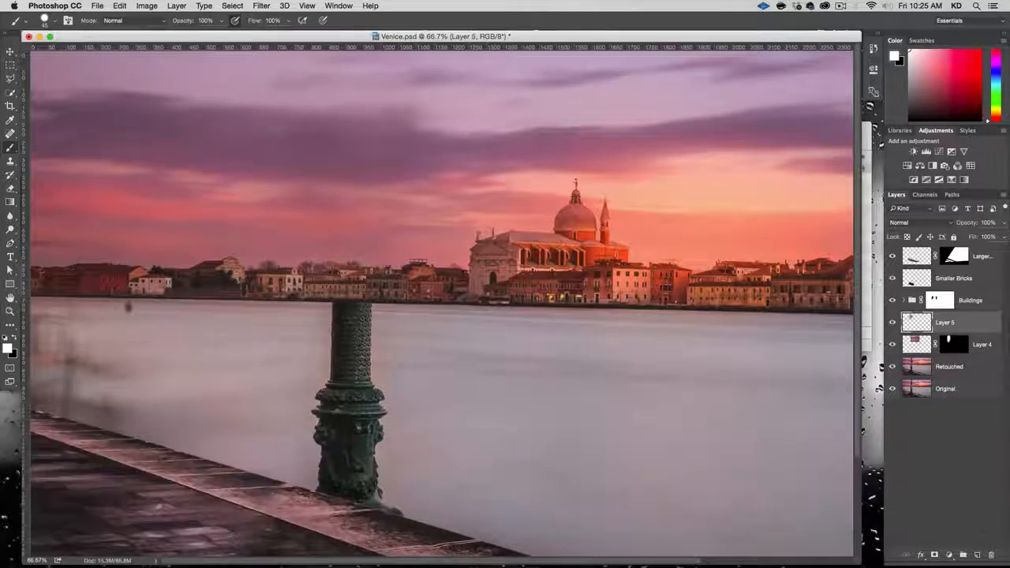
- Enter Quick Mask mode and paint a straight band over the water just below the shoreline, inward from the photo's right edge
left_click(10, 369)
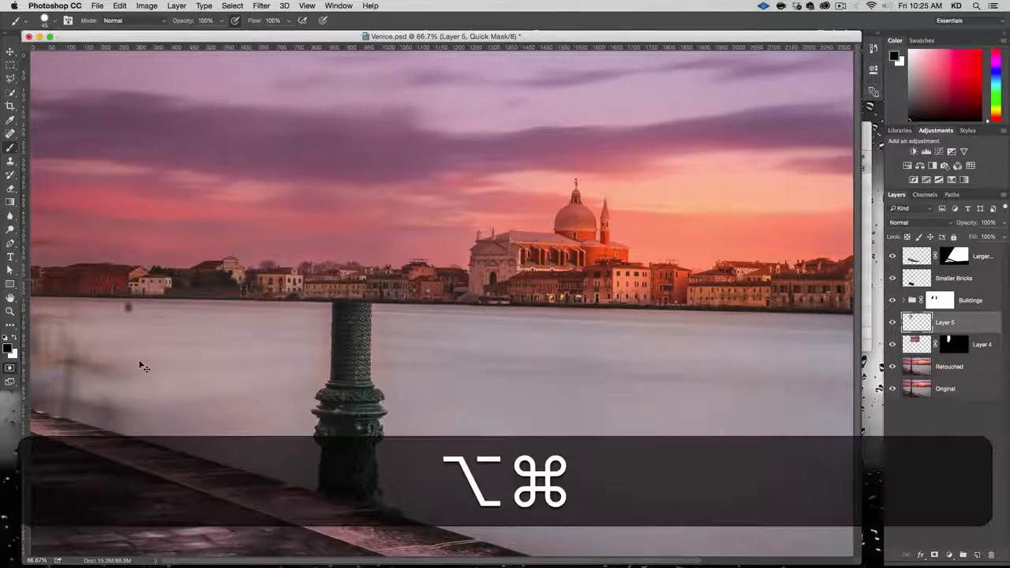
key("alt+super+plus")
key("alt+super+plus")
key("space")
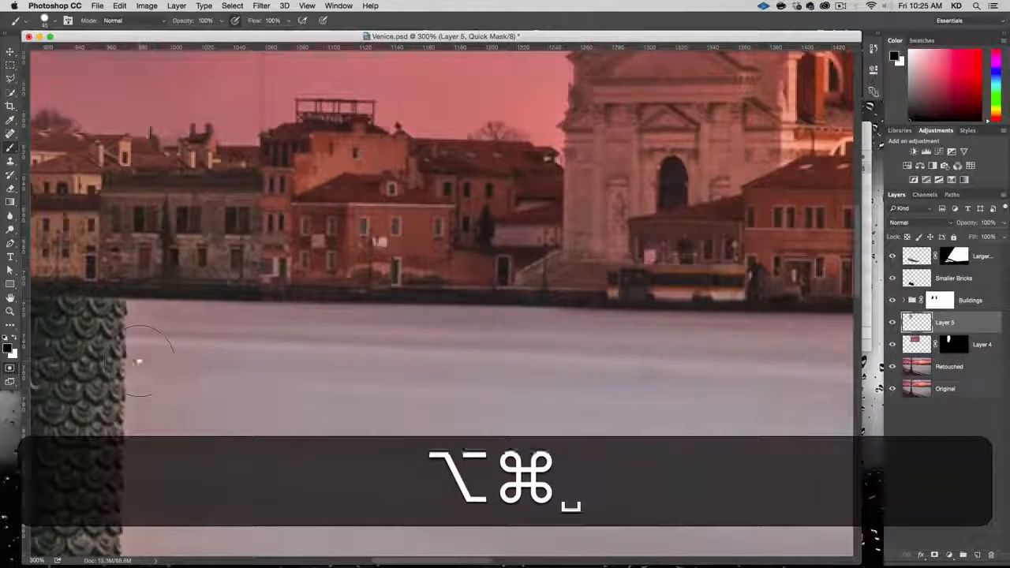
left_click_drag(380, 241, 79, 67)
left_click_drag(421, 246, 79, 256)
mouse_move(512, 216)
left_mouse_down()
mouse_move(119, 241)
mouse_move(236, 204)
mouse_move(84, 192)
left_mouse_up()
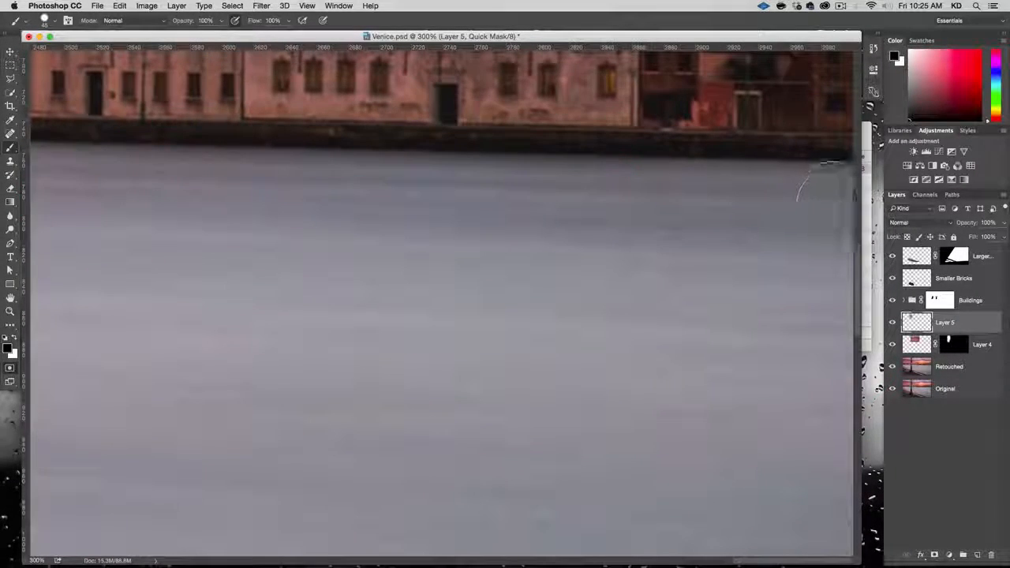
key("alt+super+minus")
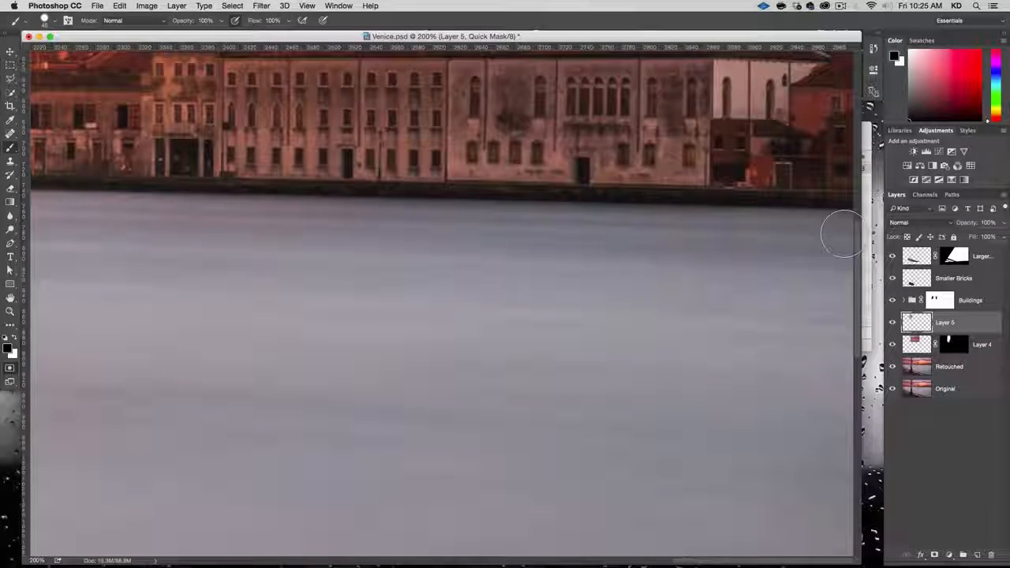
left_click(841, 232)
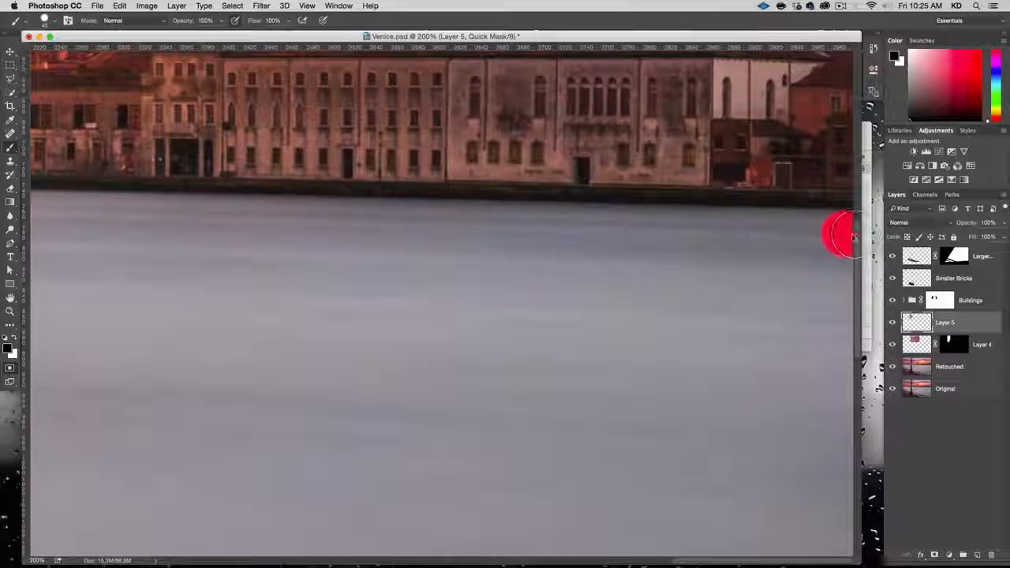
key("shift")
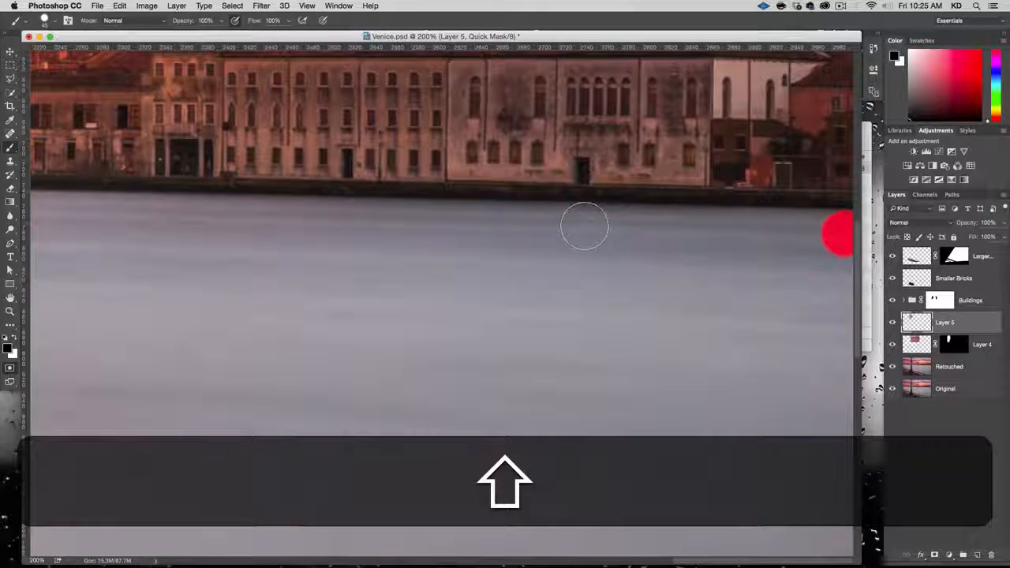
left_click(592, 233, "shift")
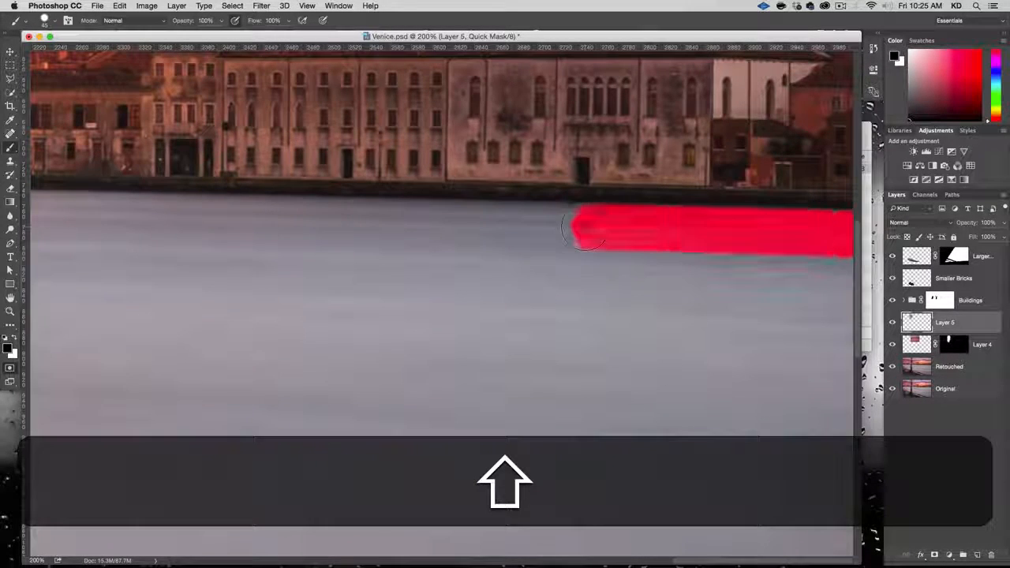
left_click(348, 221, "shift")
left_click(88, 217, "shift")
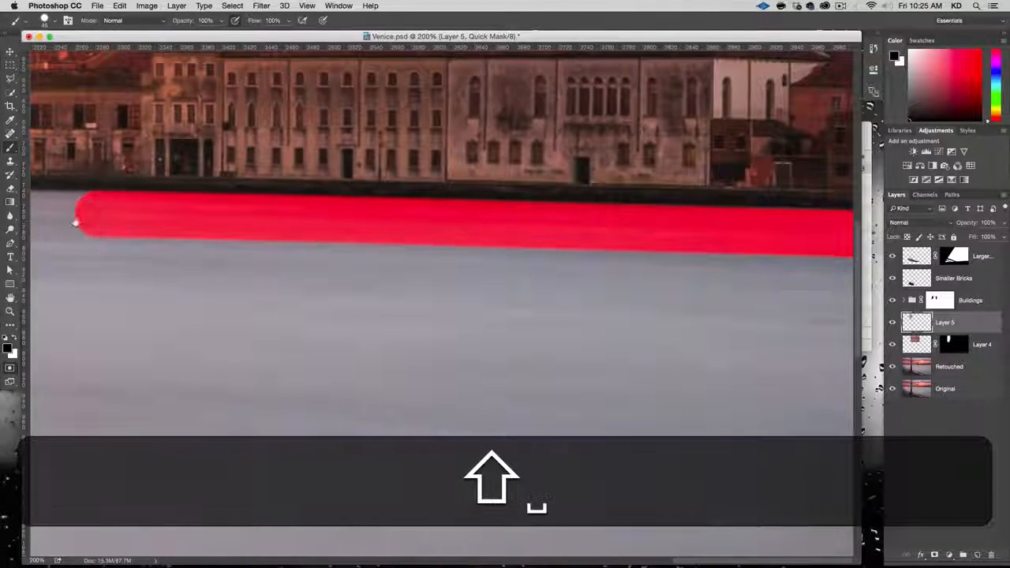
- Extend the Quick Mask band along the far shoreline until it lies below the front of the domed church
left_click_drag(75, 223, 597, 231)
left_click(250, 228, "shift")
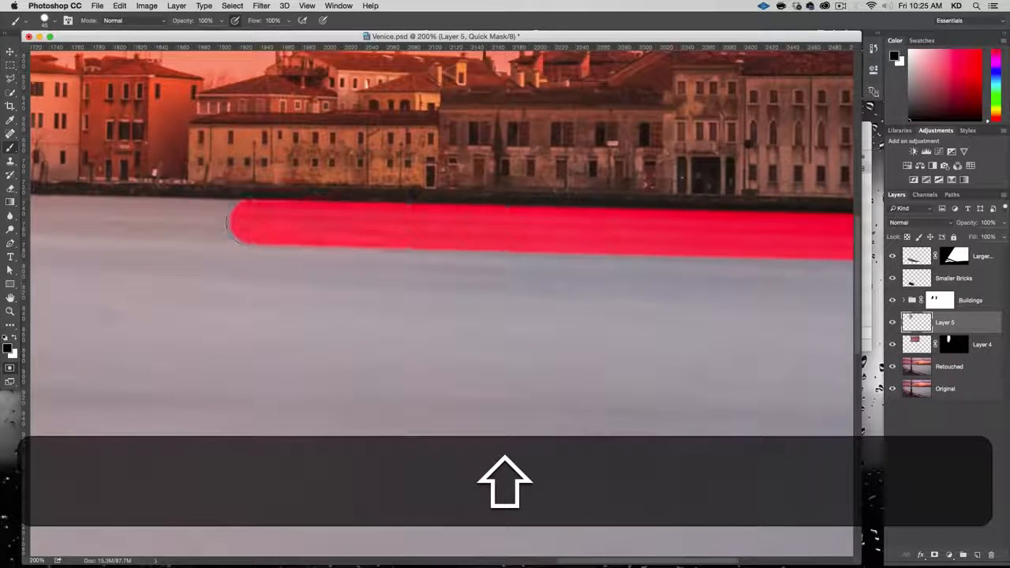
left_click(78, 222, "shift")
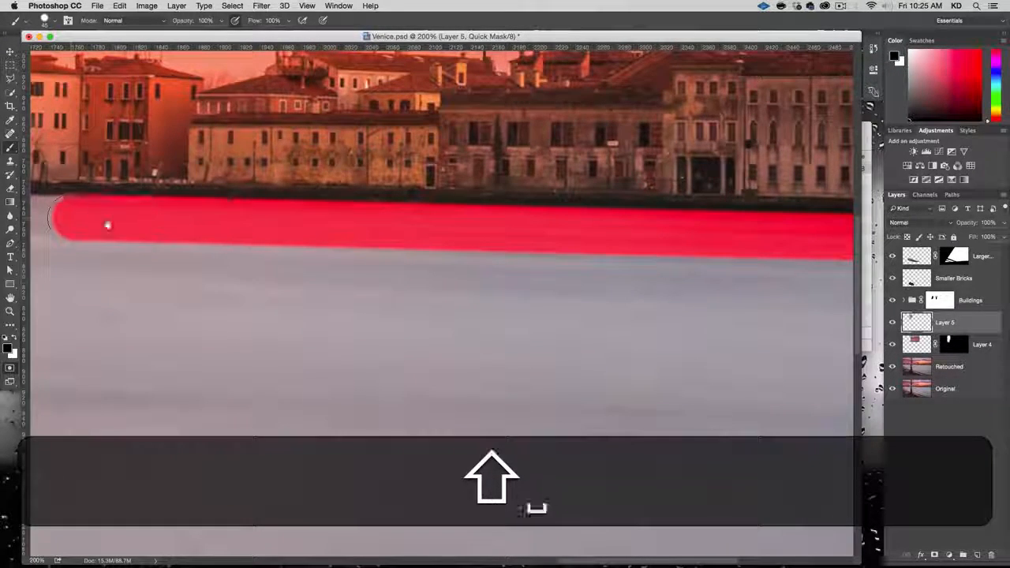
left_click_drag(157, 230, 693, 249)
left_click(301, 234, "shift")
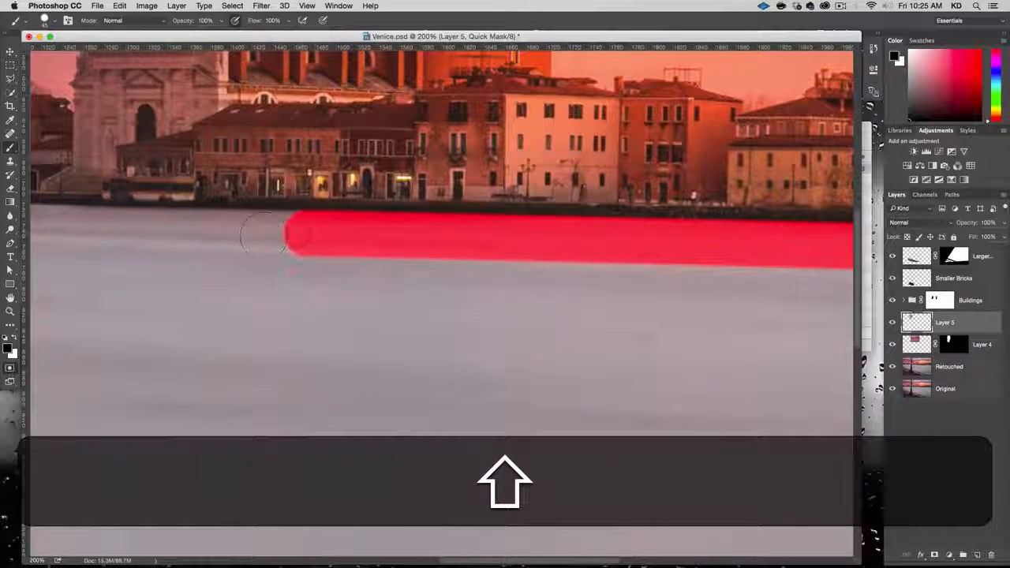
left_click(142, 232, "shift")
left_click(74, 226, "shift")
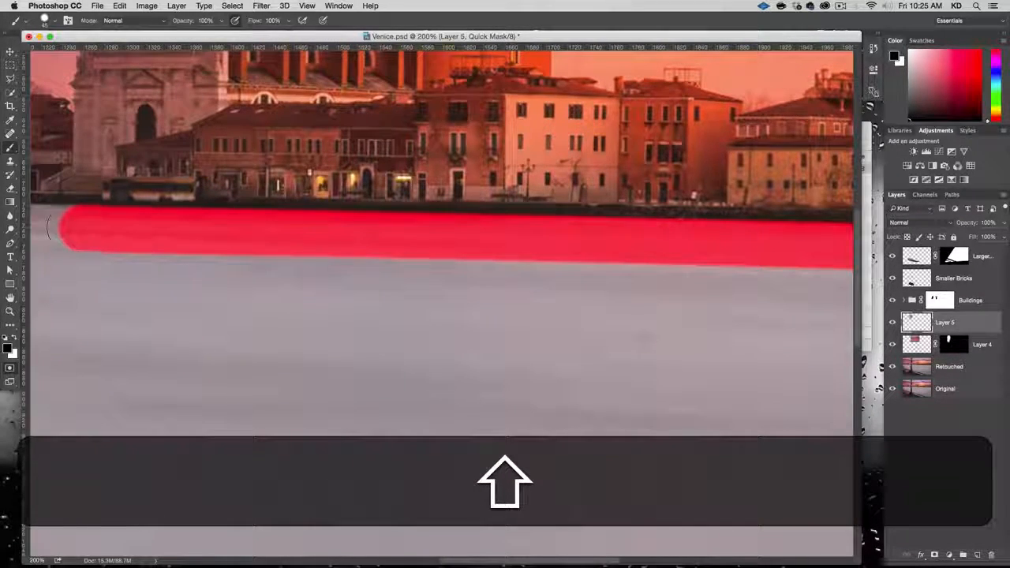
- Continue the shoreline mask from the church across the top of the lamp post stump to the water beyond it
left_click_drag(307, 231, 485, 260)
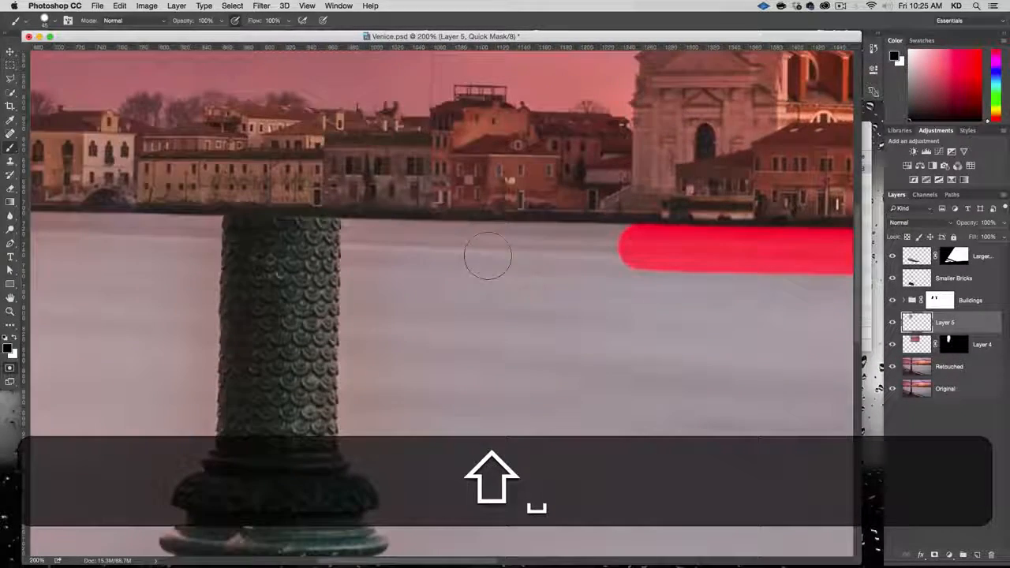
left_click(386, 252, "shift")
left_click(238, 237, "shift")
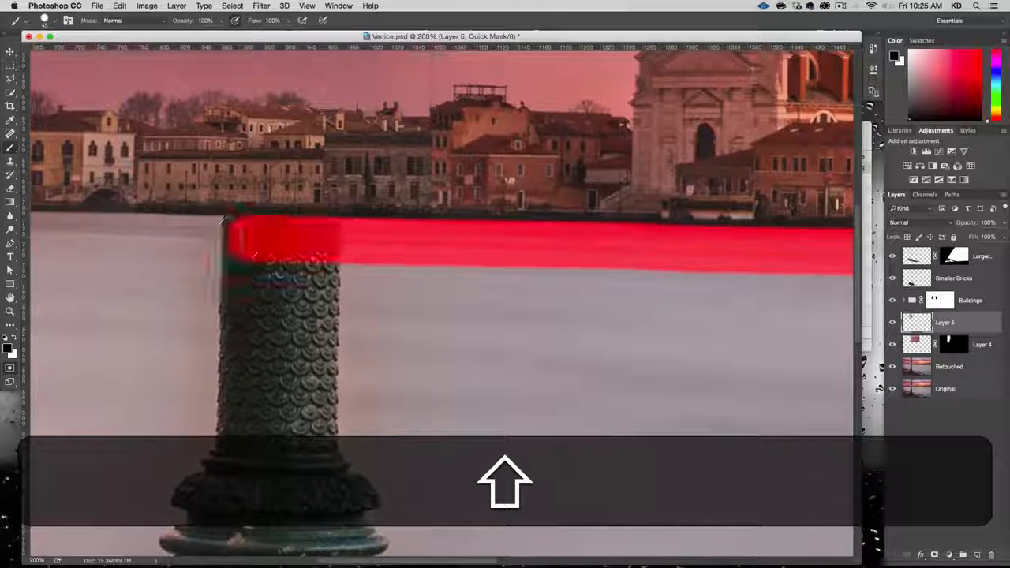
left_click(122, 237, "shift")
- Carry the shoreline mask band on over the dark spot in the water to the photo's left edge
left_click_drag(340, 234, 643, 227)
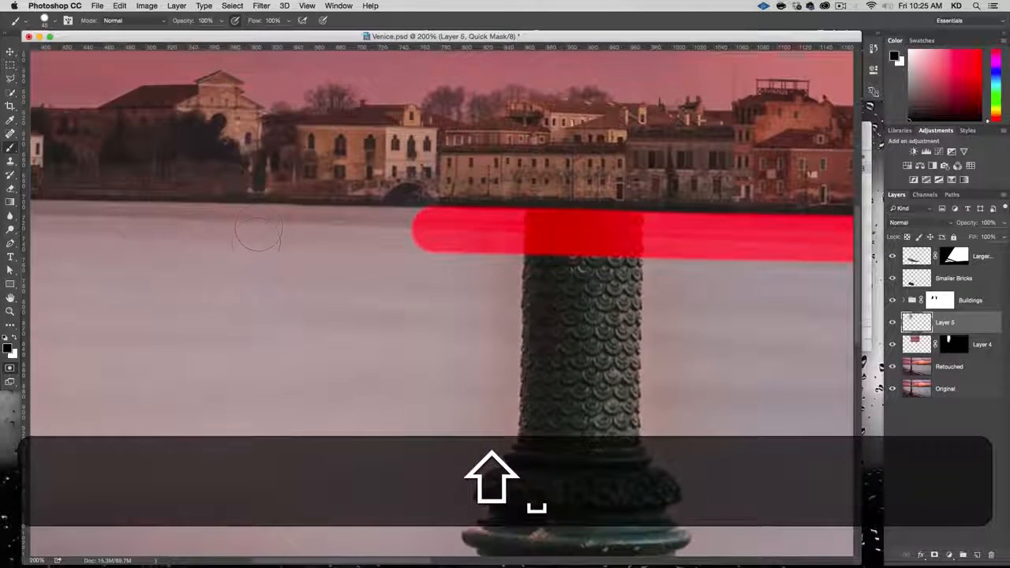
left_click(259, 229, "shift")
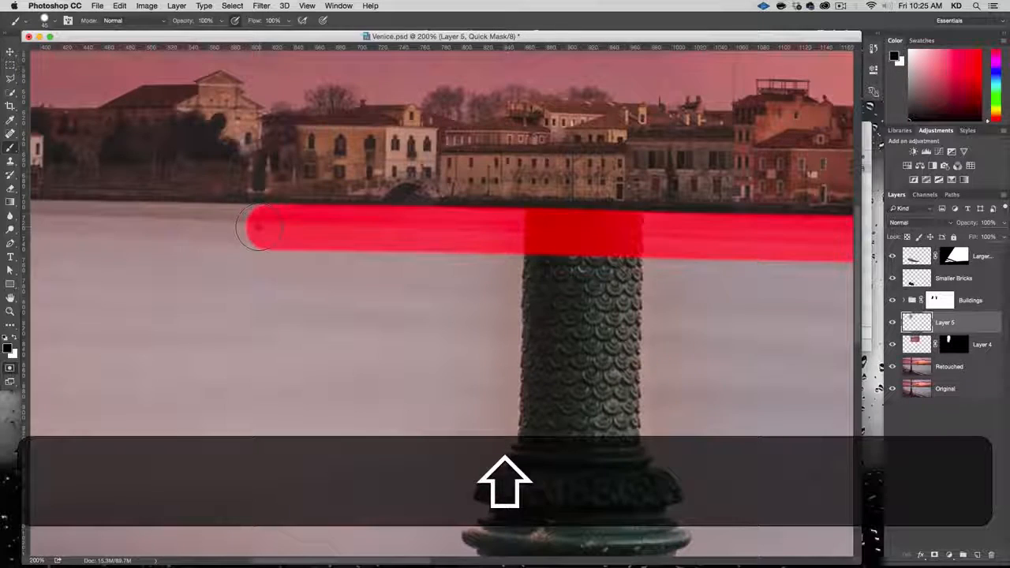
left_click(142, 228, "shift")
left_click_drag(117, 226, 517, 230)
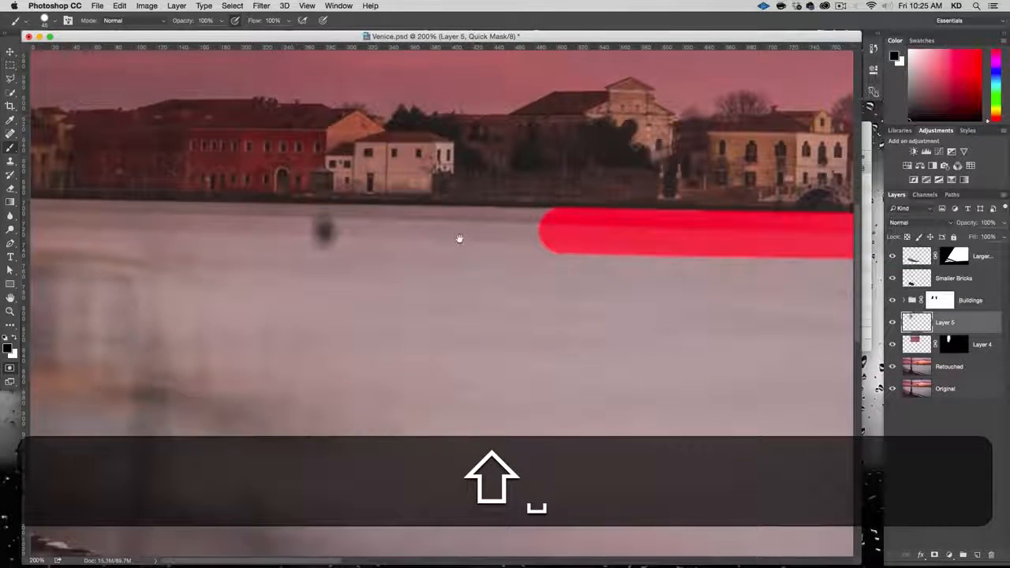
left_click(382, 229, "shift")
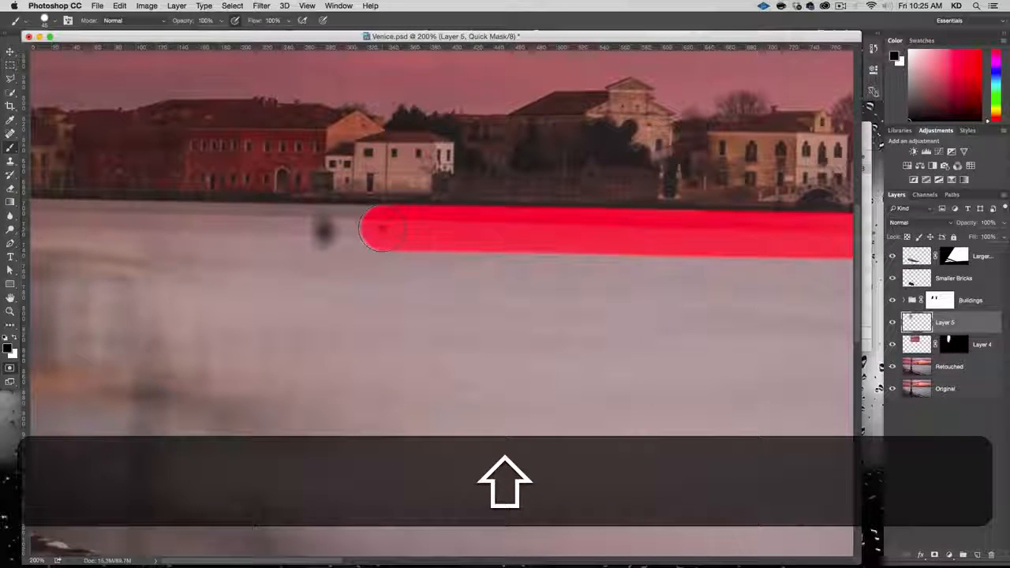
left_click(237, 227, "shift")
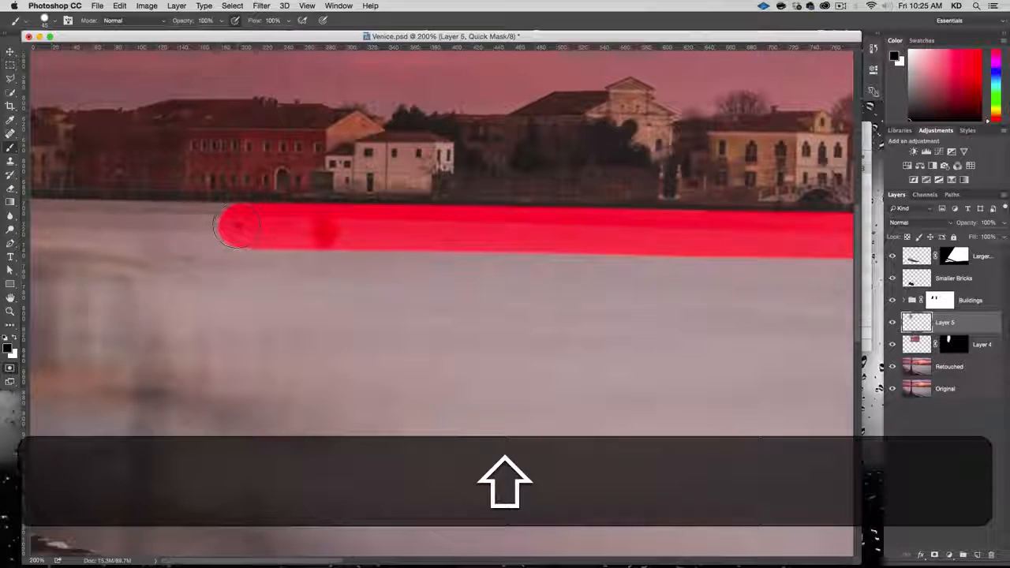
left_click(111, 224, "shift")
scroll(228, 226, "down", 1)
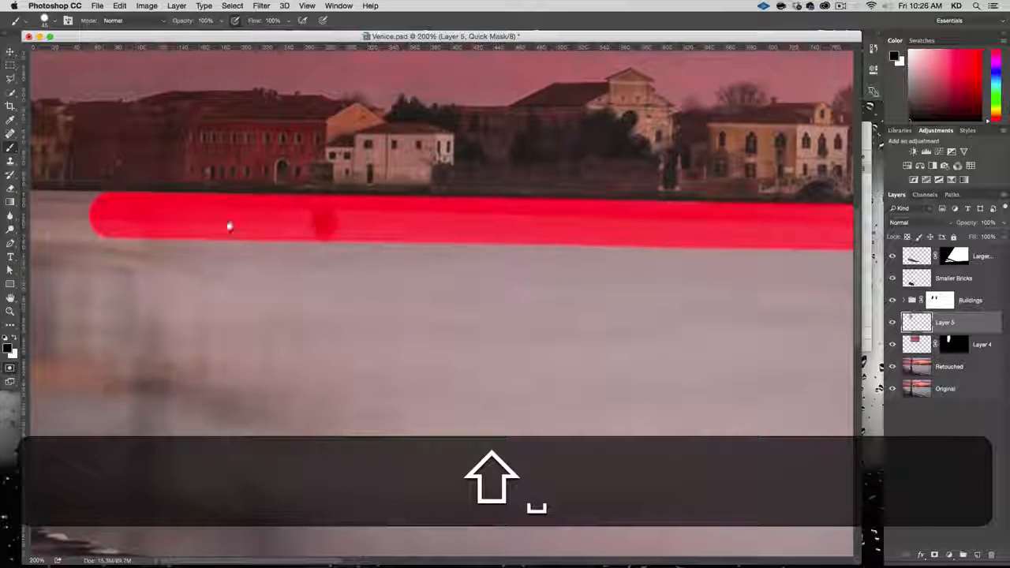
left_click(46, 214, "shift")
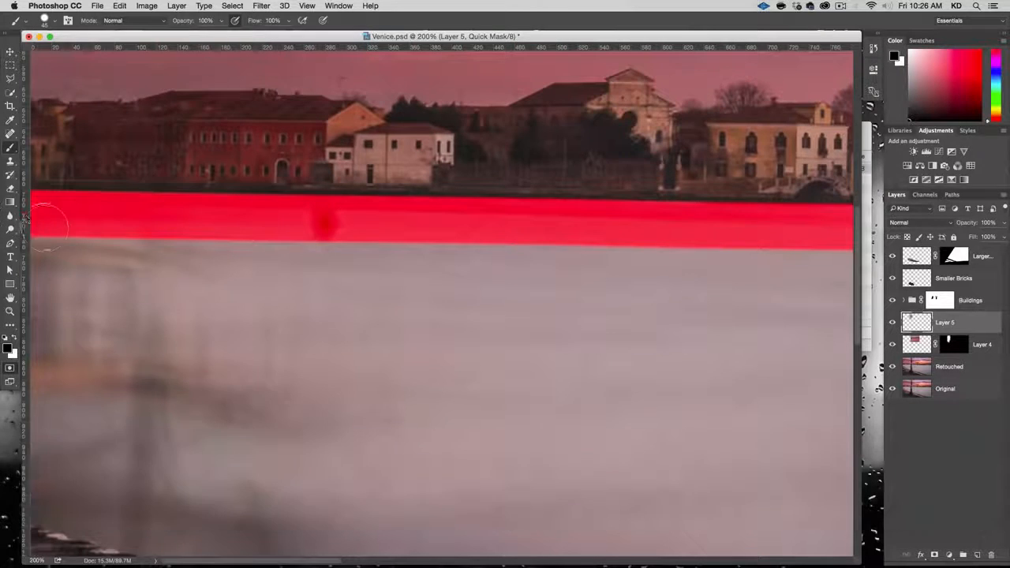
- Mask a vertical band of water along the photo's left edge, from the shoreline band down to near the quay
scroll(324, 225, "down", 10)
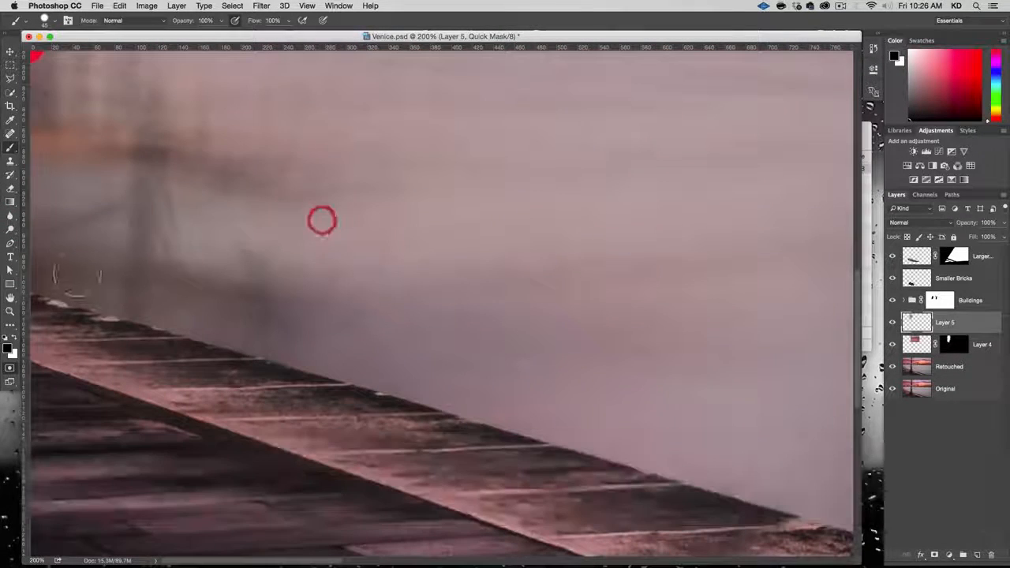
left_click(43, 175, "shift")
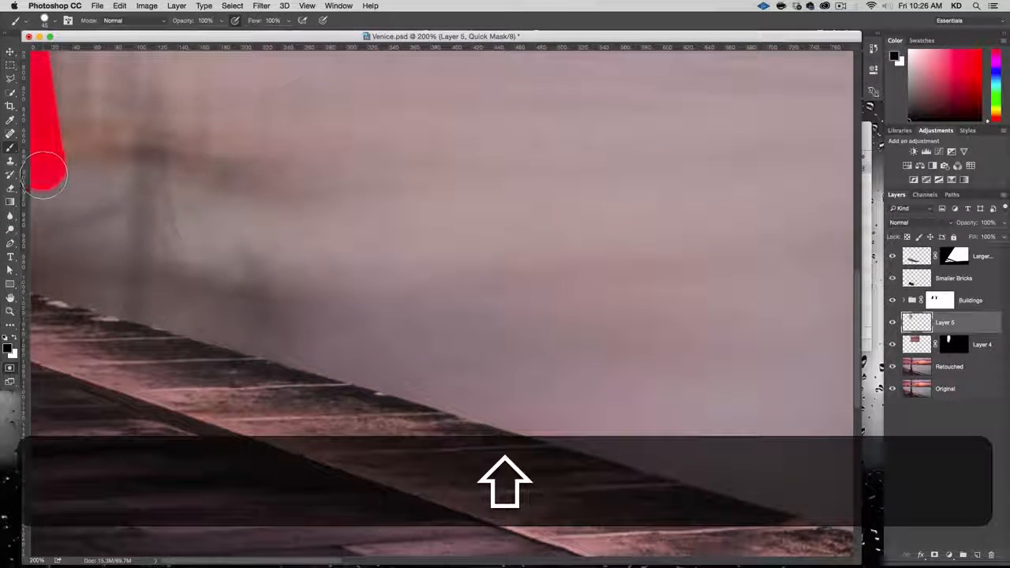
left_click(47, 229, "shift")
left_click(43, 252, "shift")
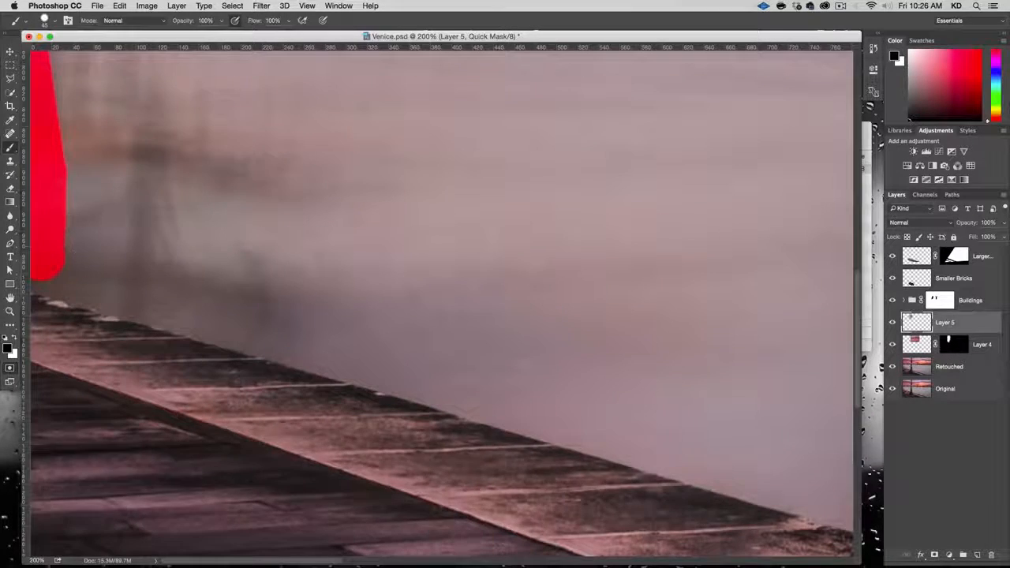
left_click_drag(129, 218, 128, 350)
left_click_drag(40, 162, 55, 237)
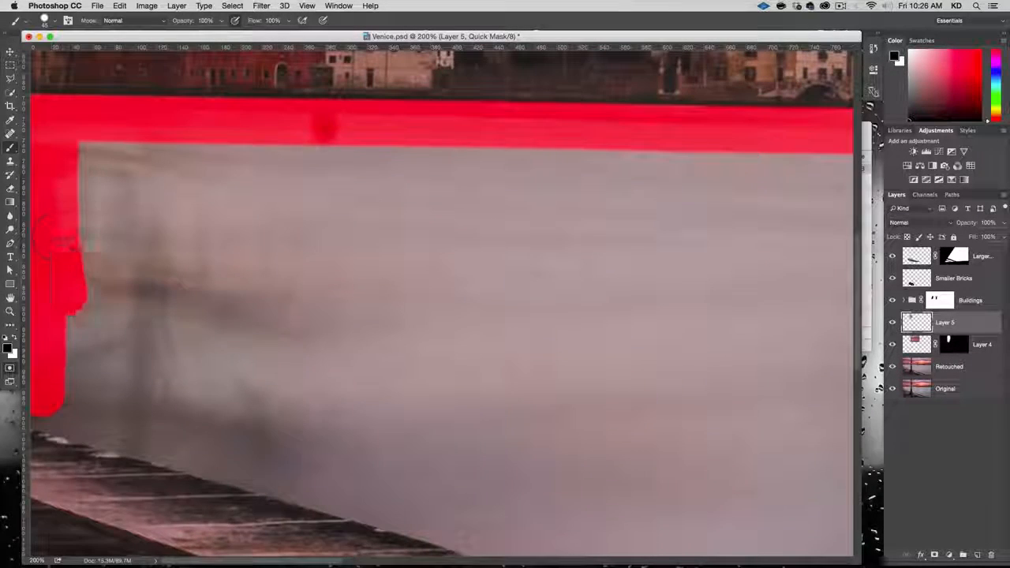
- Join the left-edge mask to the quay and paint a band over the water along the first stretch of the stone edge
left_click_drag(210, 249, 210, 126)
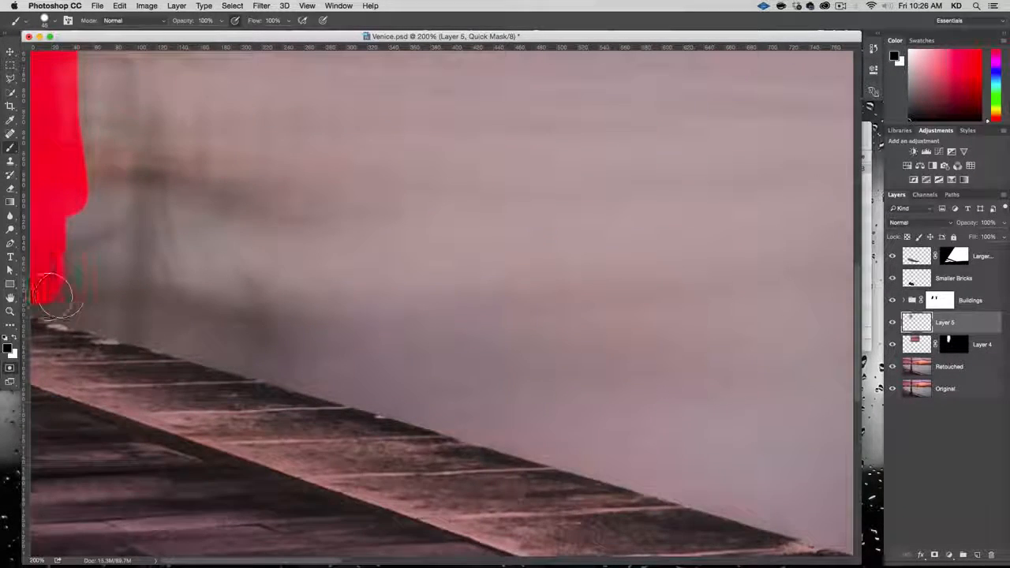
left_click_drag(46, 294, 207, 341)
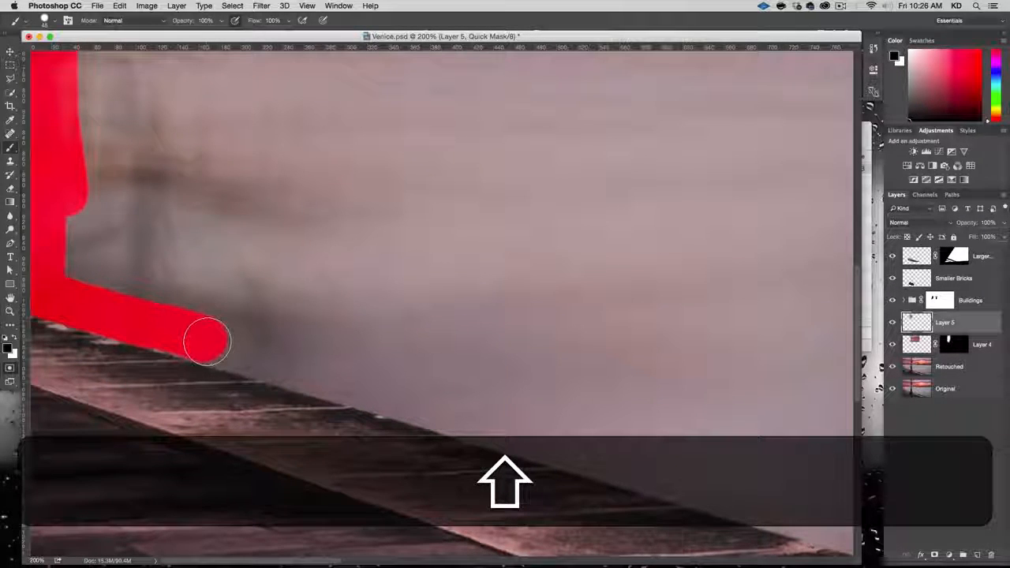
left_click(260, 355, "shift")
left_click(316, 371, "shift")
left_click(376, 387, "shift")
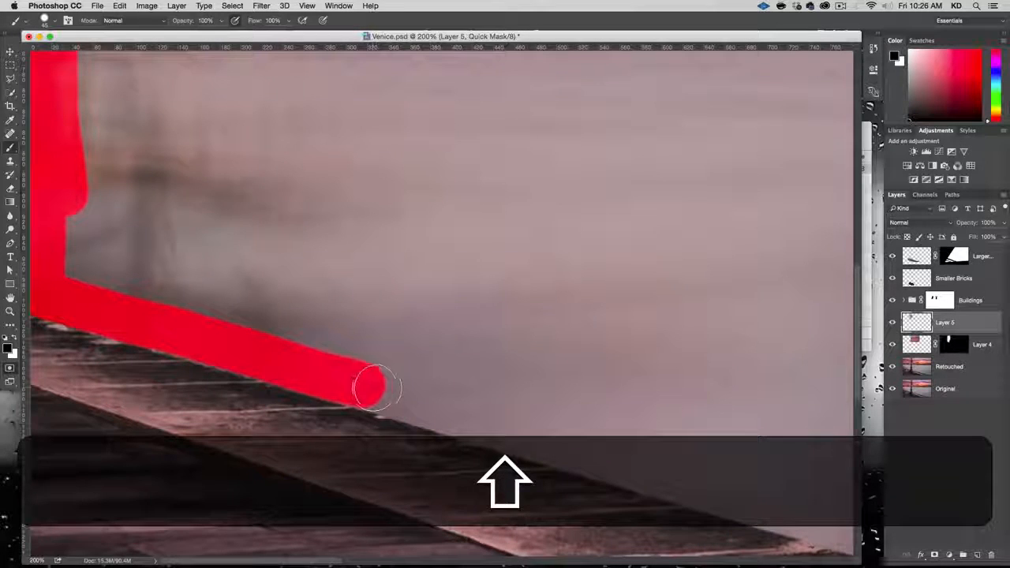
left_click(416, 402, "shift")
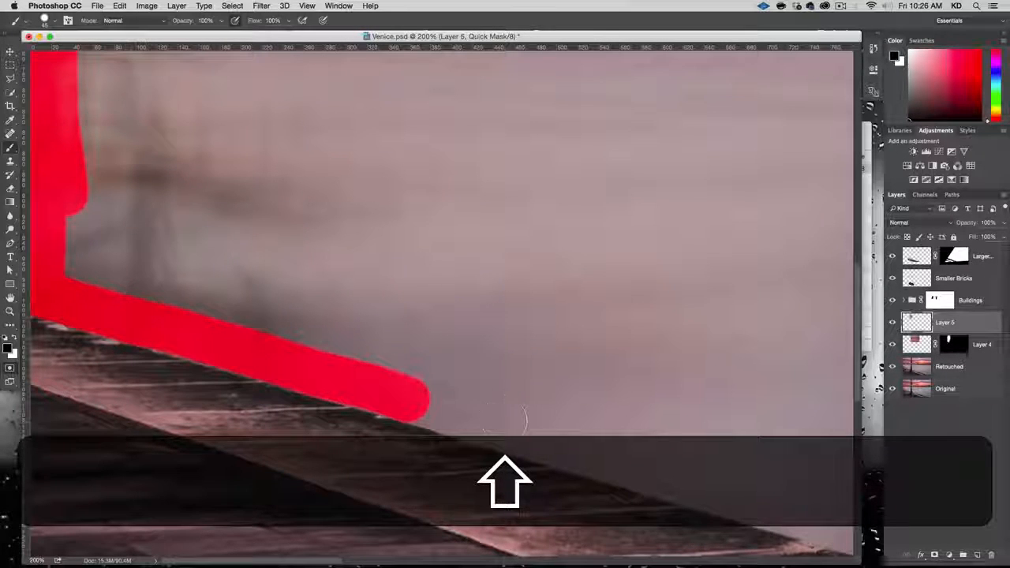
left_click(494, 416, "shift")
left_click(520, 427, "shift")
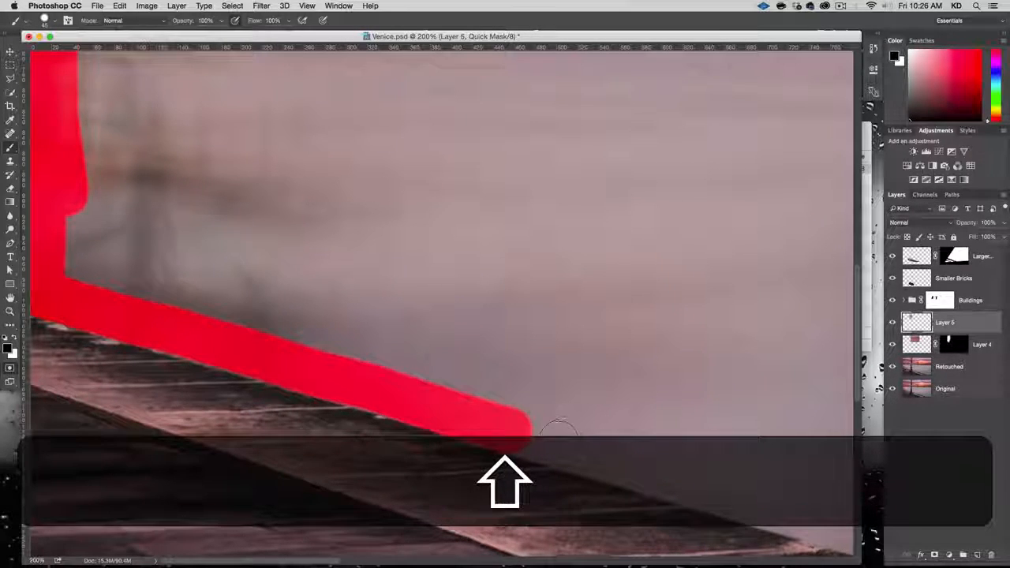
- Continue the Quick Mask band over the water along the quay's stone edge, heading towards the lamp post
left_click(562, 432, "shift")
left_click(592, 439, "shift")
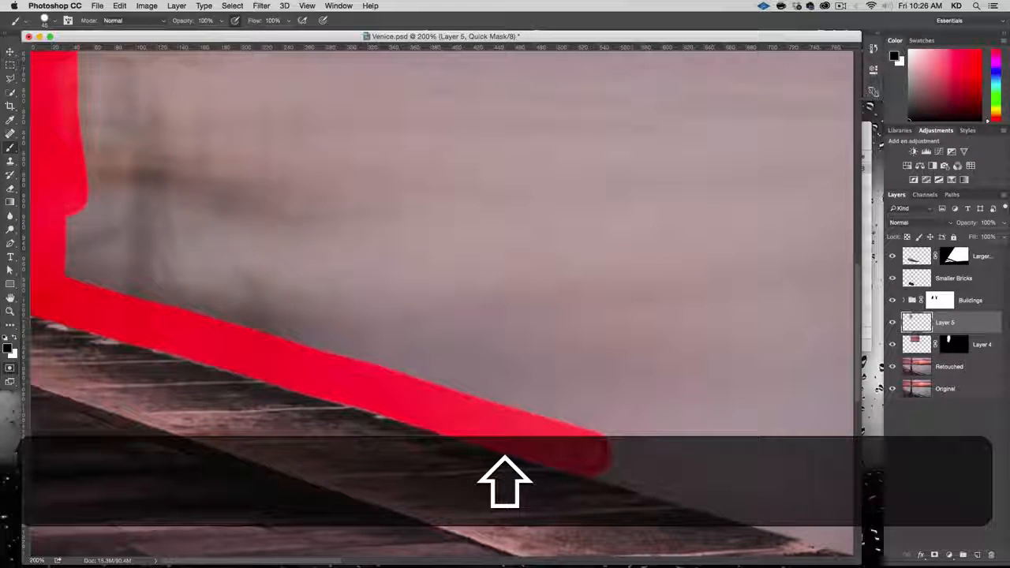
left_click(641, 469, "shift")
left_click(675, 480, "shift")
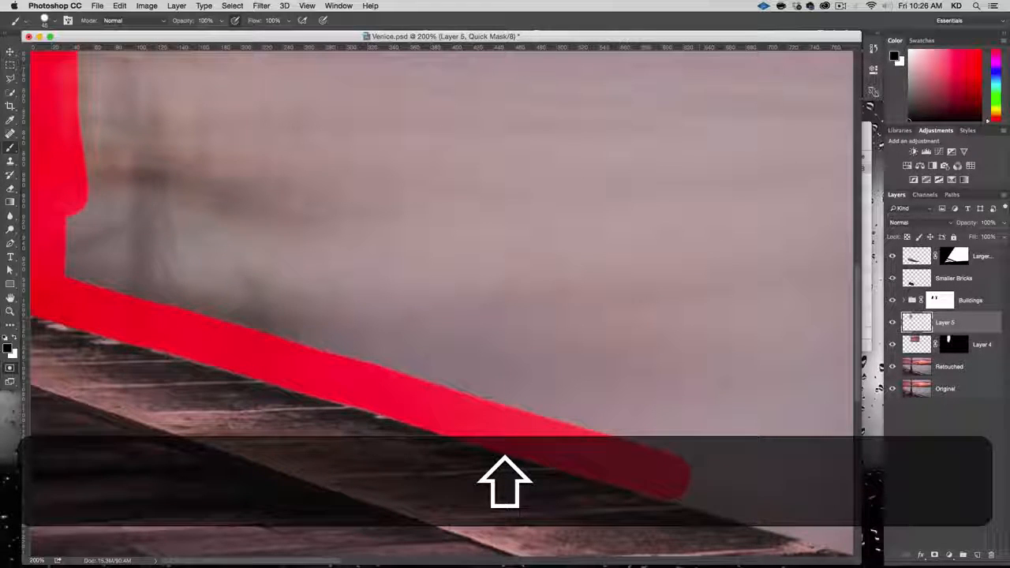
left_click(761, 503, "shift")
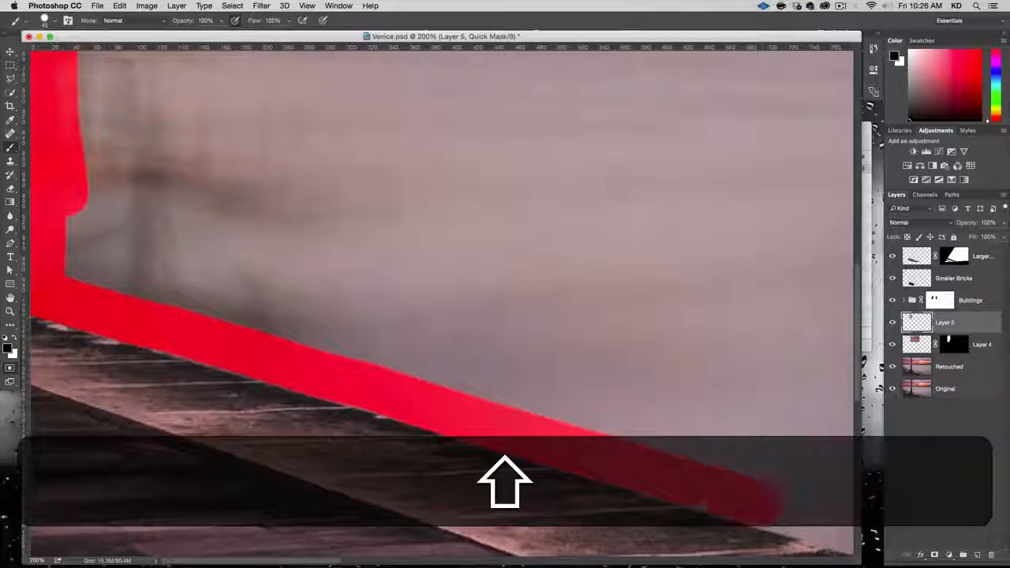
- Extend the quay-edge mask band over the remaining water up to the near side of the lamp post's base
mouse_move(761, 504)
left_mouse_down()
mouse_move(336, 181)
mouse_move(253, 159)
left_mouse_up()
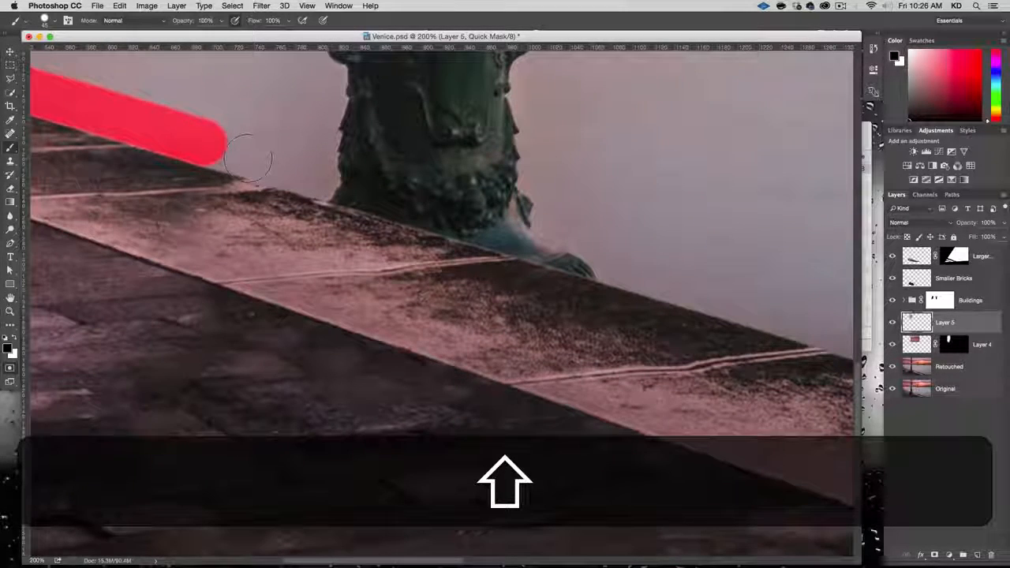
left_click(254, 155, "shift")
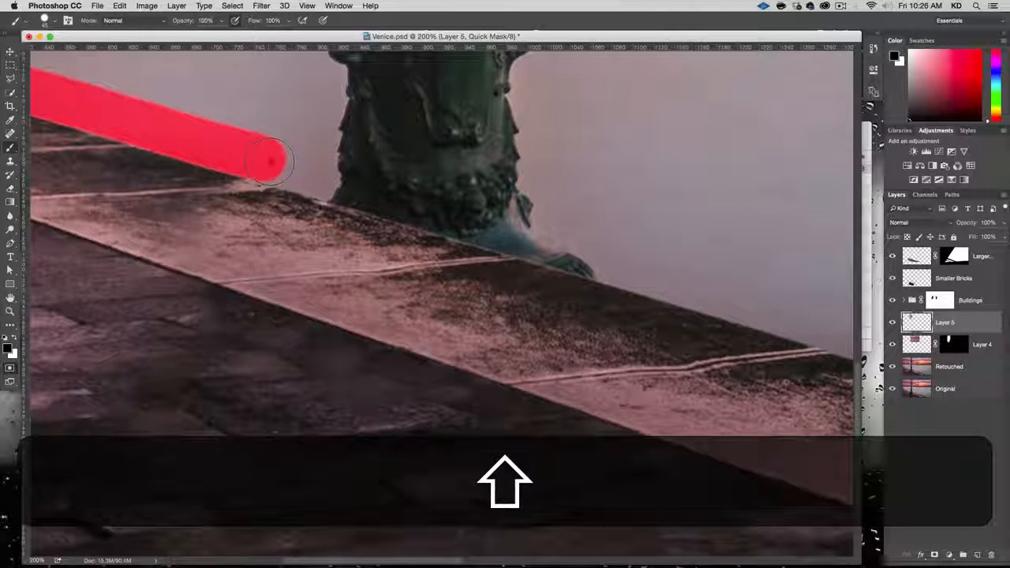
left_click(292, 168, "shift")
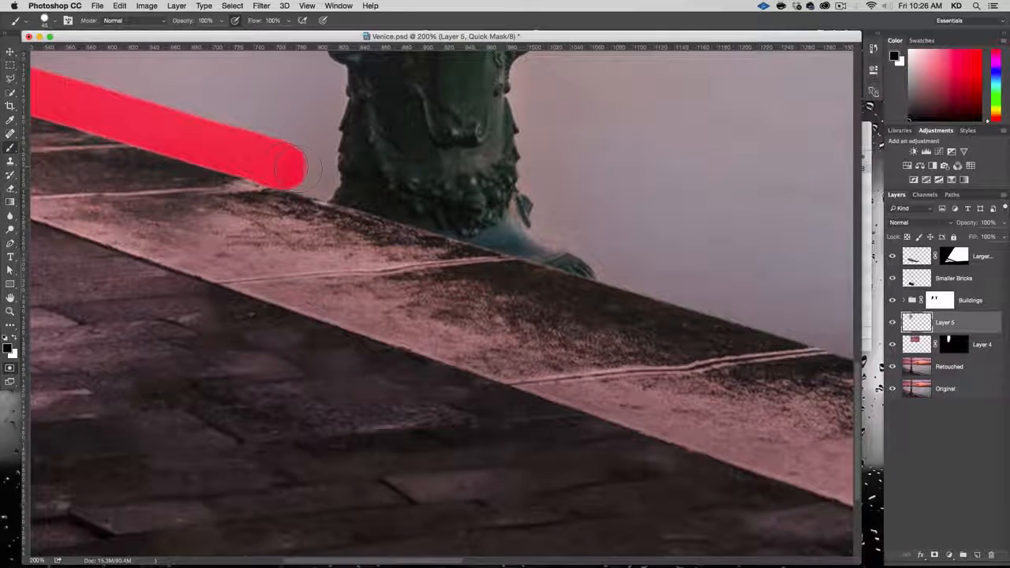
key("shift")
left_click(325, 175, "shift")
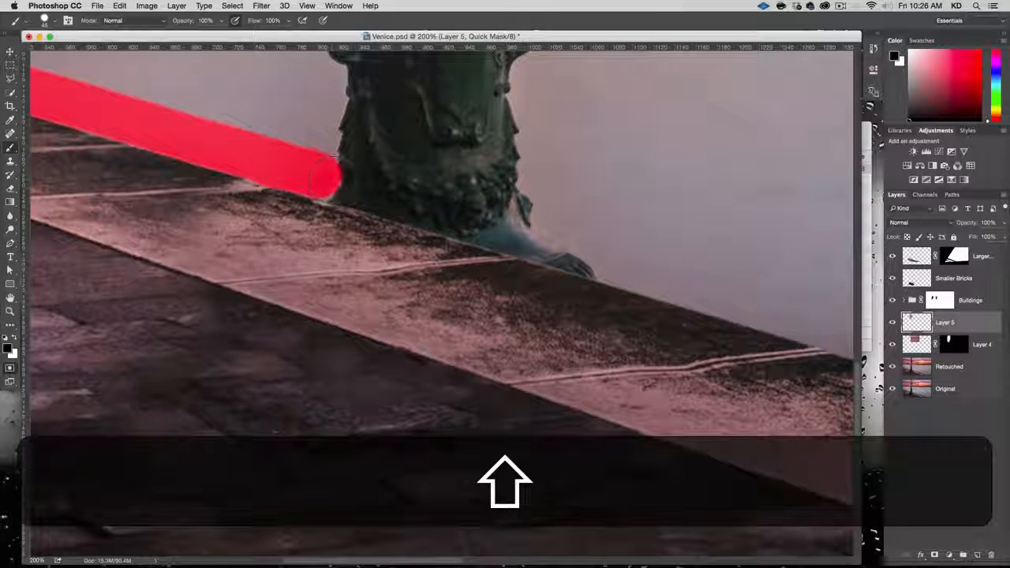
- Carry the mask band across the foot of the lamp post and onto the water just beyond it, following the stone edge
left_click(368, 182, "shift")
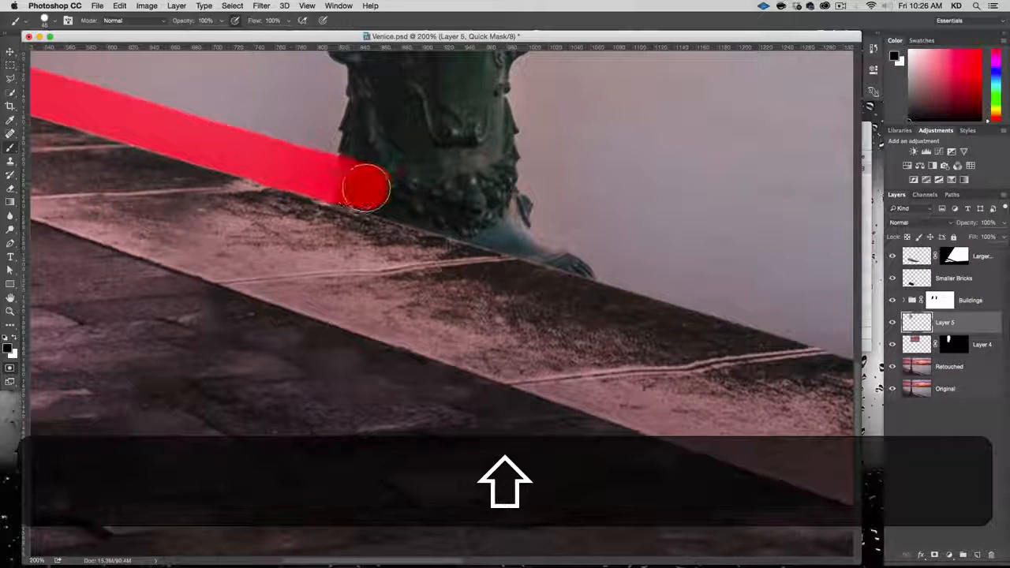
left_click(411, 201, "shift")
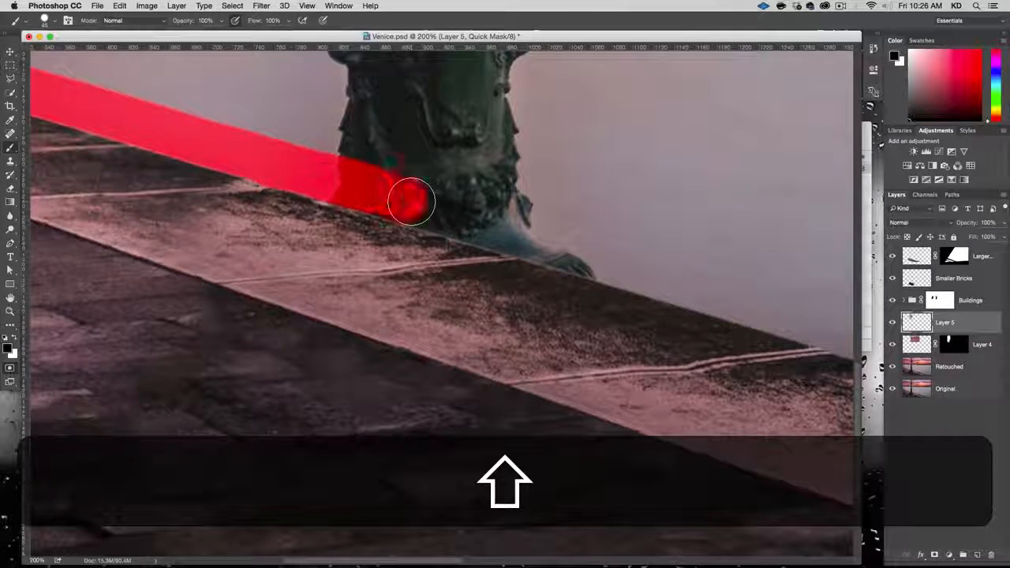
left_click(463, 215, "shift")
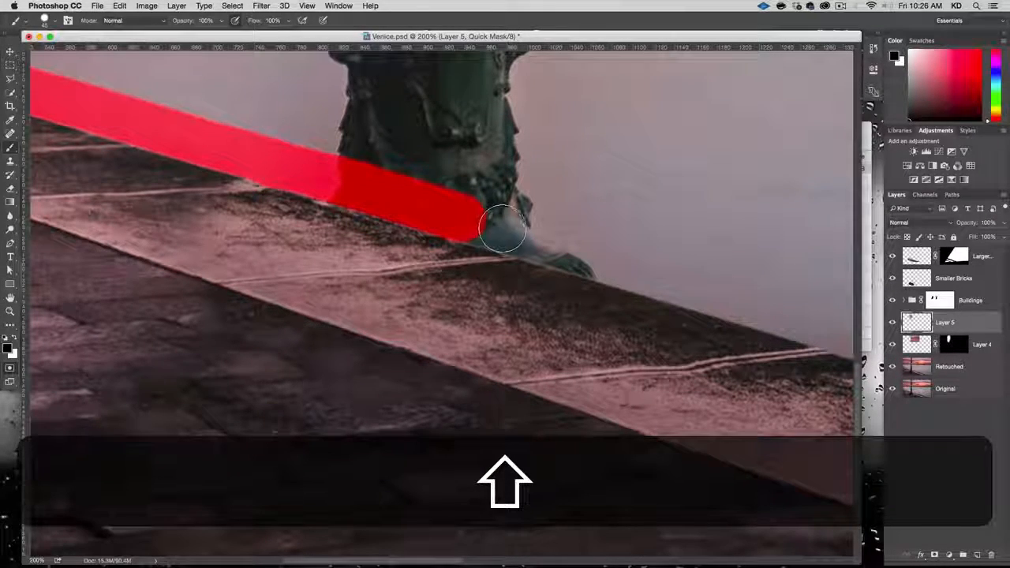
mouse_move(502, 229)
left_mouse_down()
mouse_move(572, 241)
mouse_move(668, 278)
left_mouse_up()
left_click(715, 294, "shift")
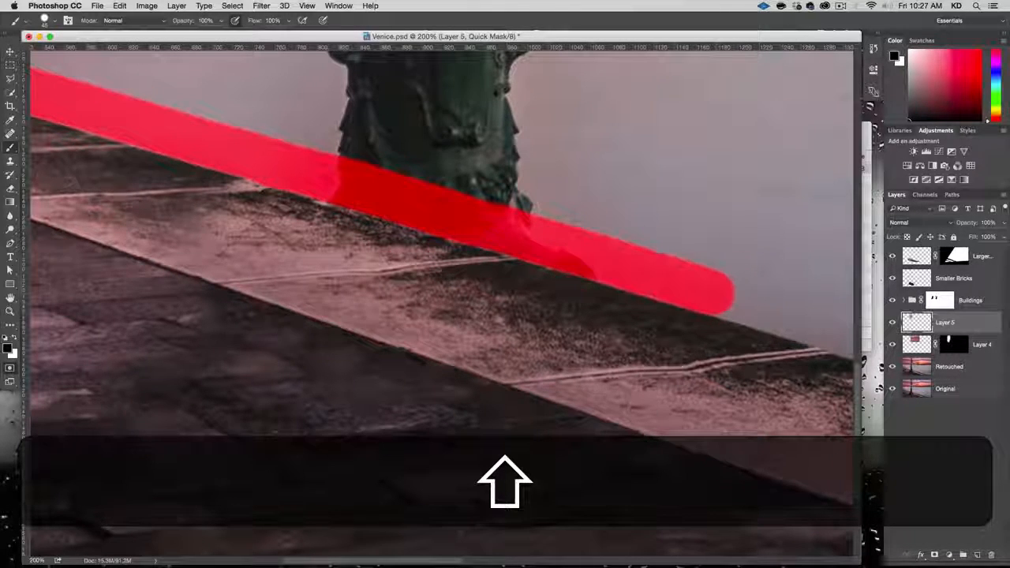
left_click(760, 303, "shift")
- Paint the mask band along the middle stretch of the quay edge, past the first stone joint beyond the lamp post
left_click_drag(501, 217, 337, 182)
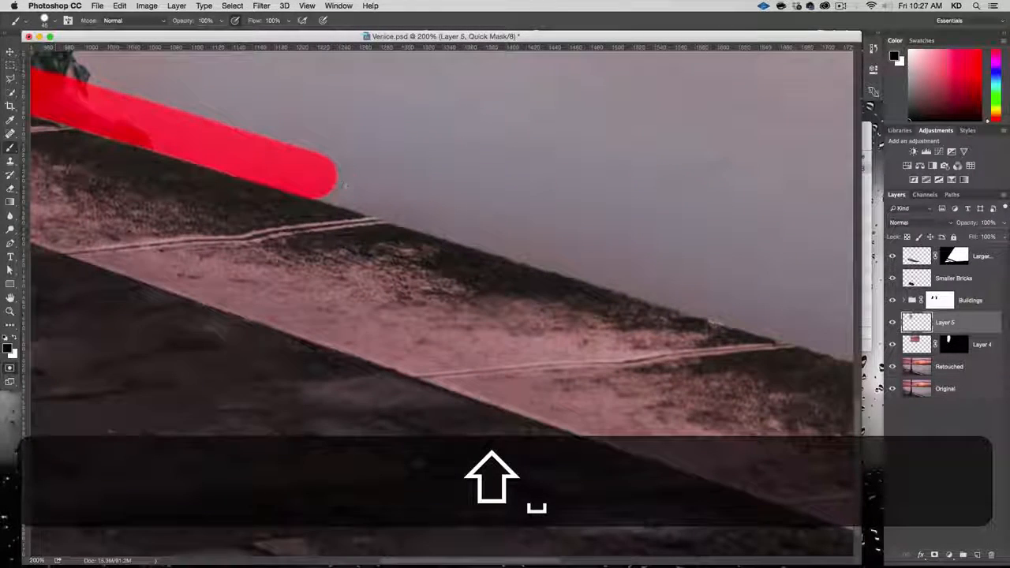
left_click(372, 191, "shift")
left_click(393, 200, "shift")
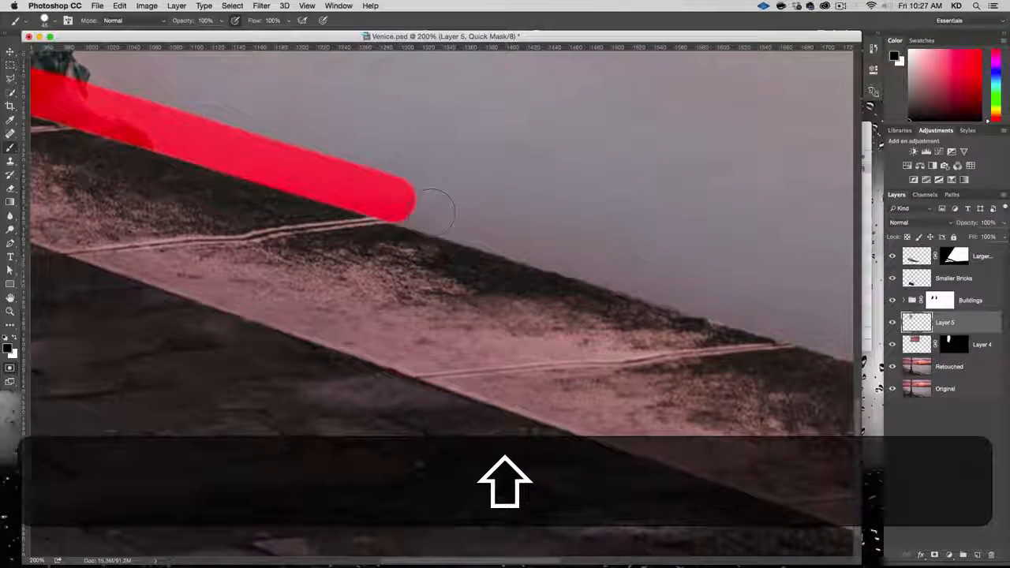
left_click(440, 215, "shift")
left_click(551, 248, "shift")
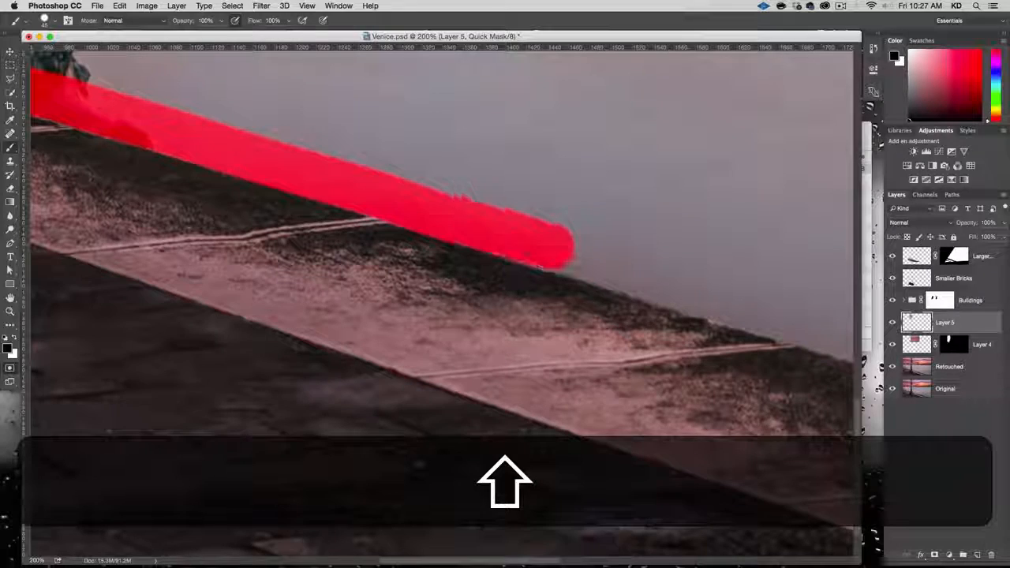
left_click(588, 260, "shift")
left_click(676, 274, "shift")
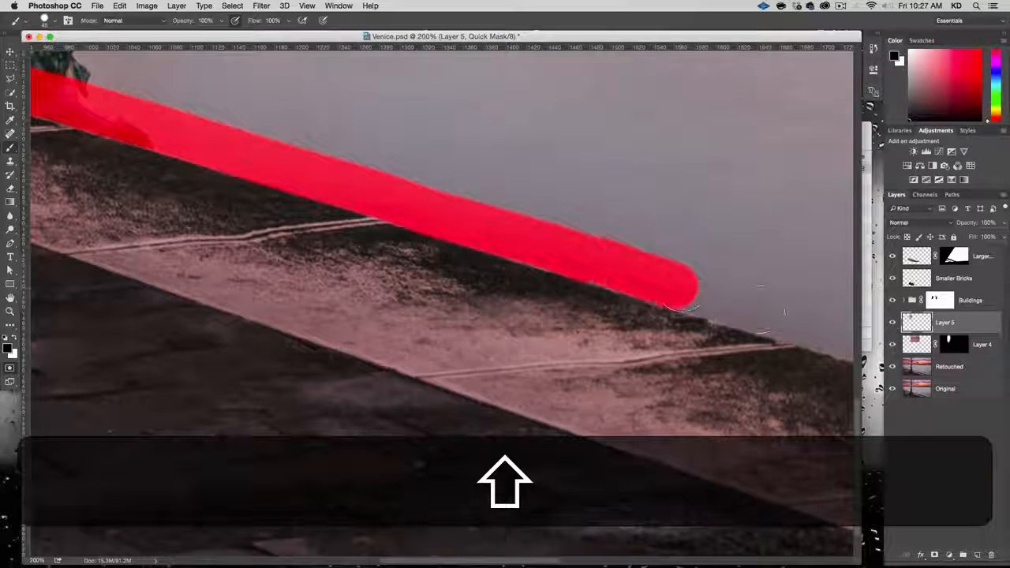
left_click(770, 312, "shift")
- Extend the mask band along the last stretch of the quay until the stone edge meets the photo's bottom edge
mouse_move(811, 324)
left_mouse_down()
mouse_move(694, 289)
mouse_move(446, 255)
left_mouse_up()
left_click(634, 317, "shift")
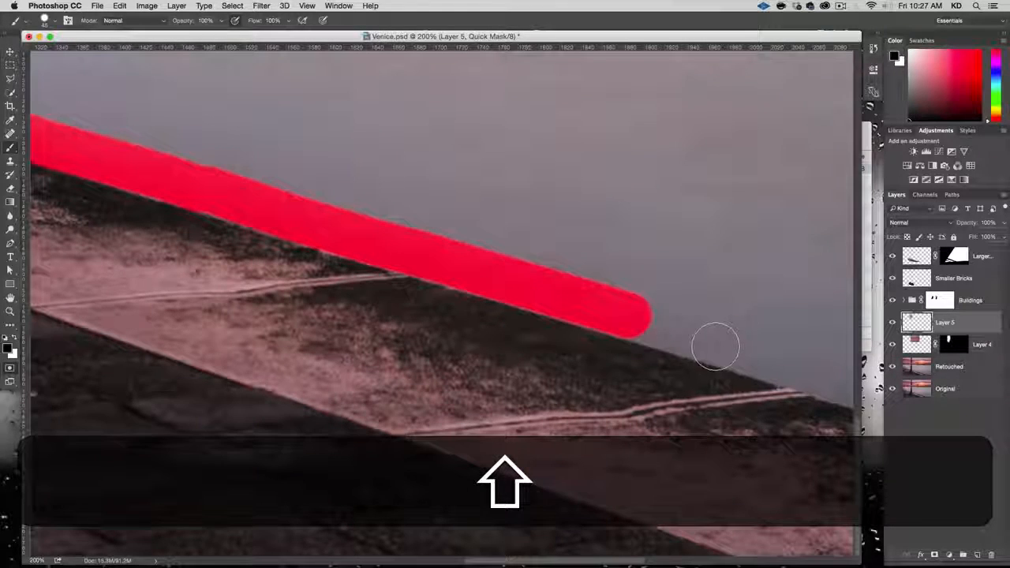
left_click(712, 341, "shift")
left_click_drag(776, 364, 289, 356)
left_click(487, 423, "shift")
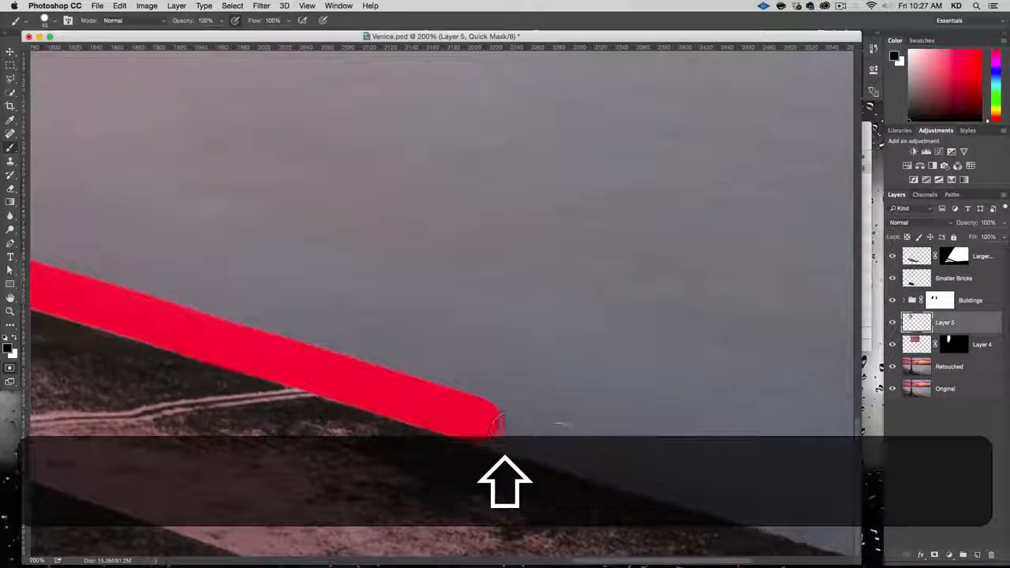
left_click(574, 434, "shift")
left_click(628, 466, "shift")
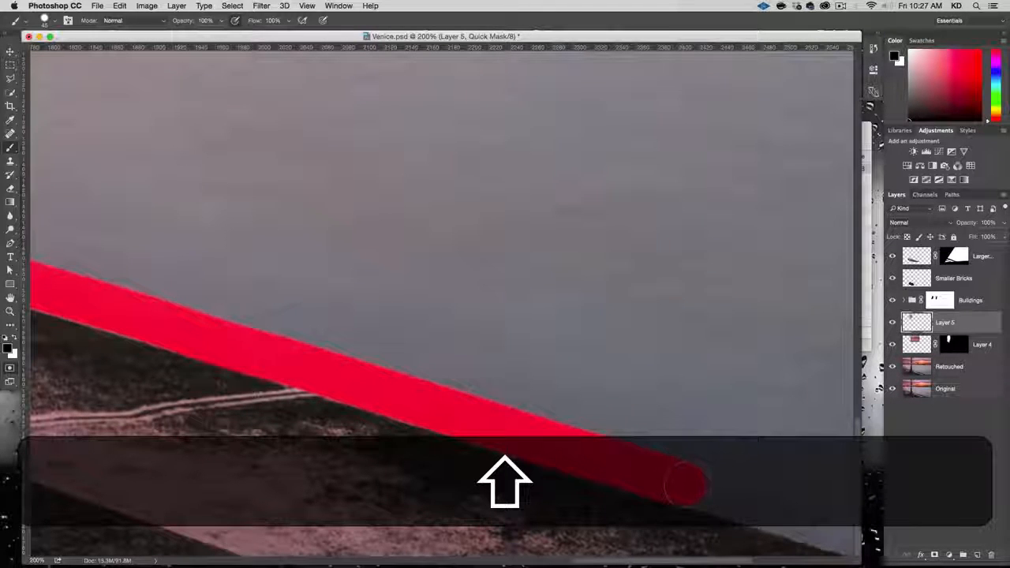
left_click(765, 509, "shift")
left_click(829, 535, "shift")
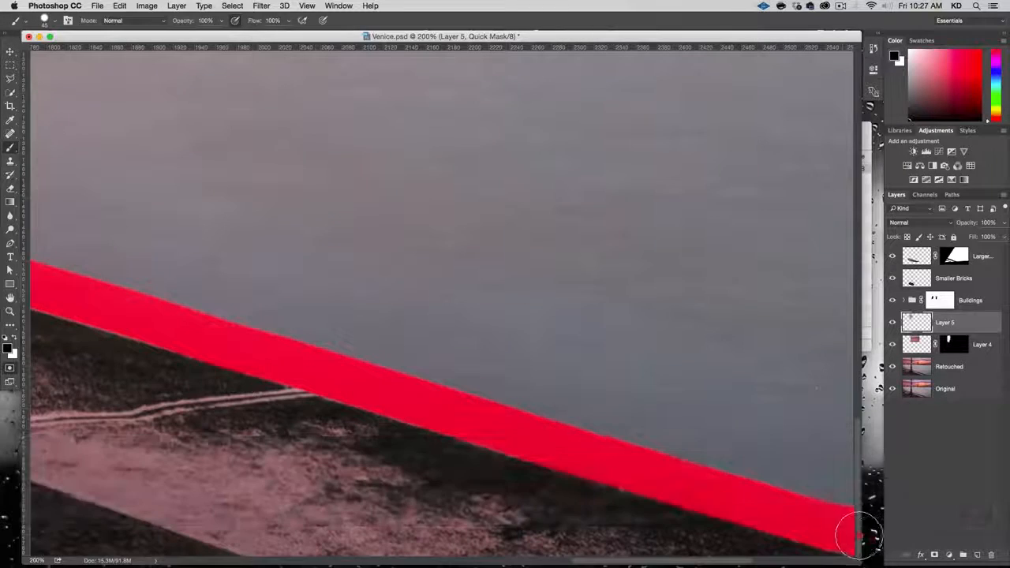
- Mask the water along the photo's bottom edge to the lower-right corner and up the right edge to the shoreline band
mouse_move(843, 518)
left_mouse_down()
mouse_move(838, 135)
mouse_move(764, 467)
mouse_move(540, 90)
mouse_move(519, 201)
left_mouse_up()
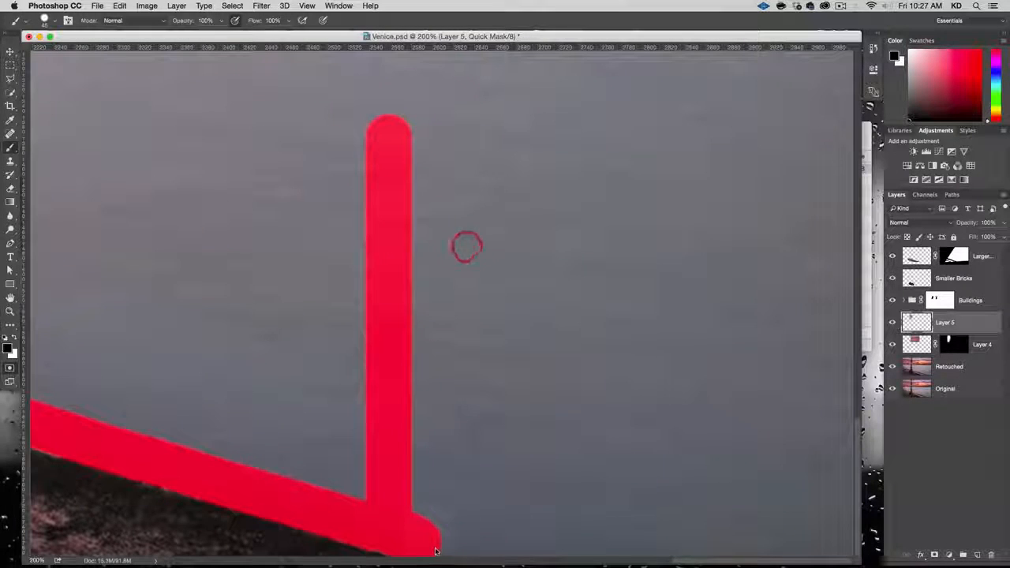
left_click_drag(426, 537, 908, 553)
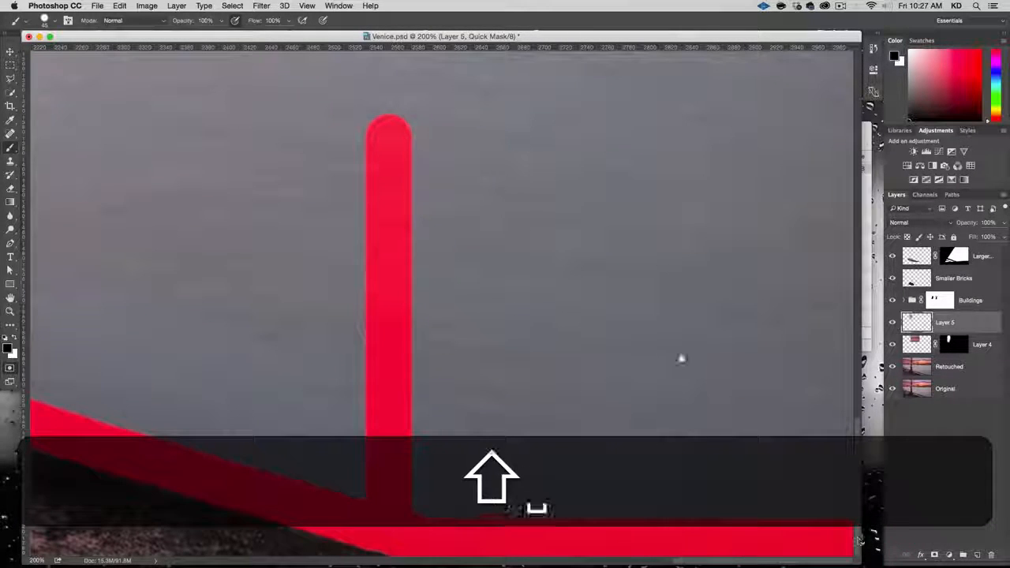
left_click_drag(834, 529, 837, 354)
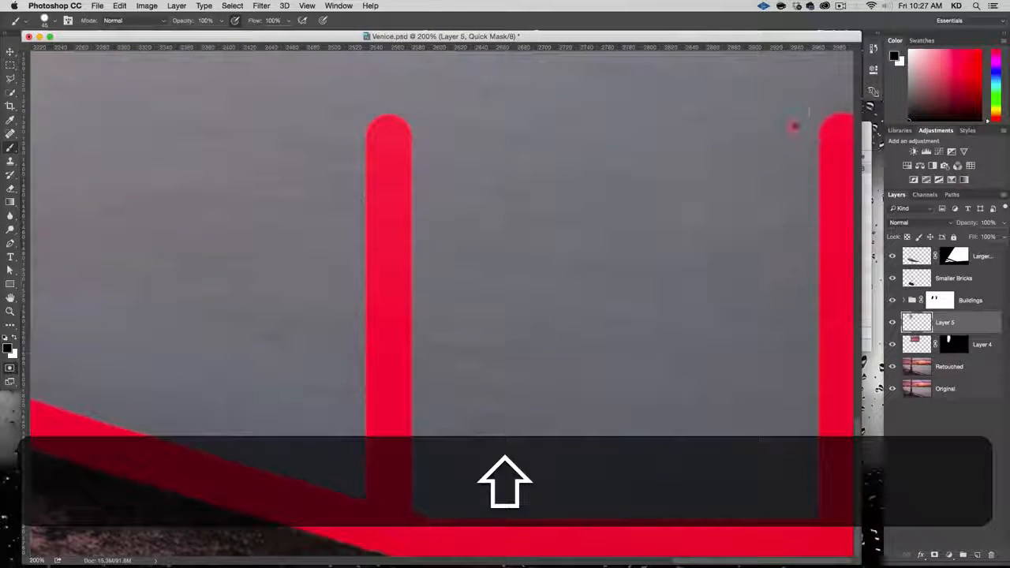
left_click_drag(796, 126, 675, 558)
left_click(841, 106, "shift")
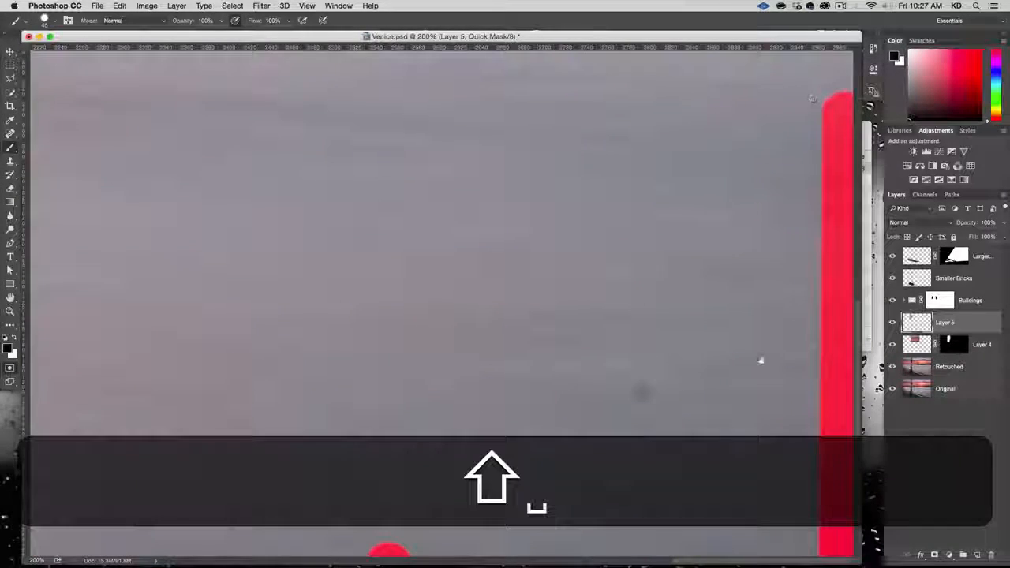
left_click_drag(837, 118, 837, 434)
left_click(841, 292, "shift")
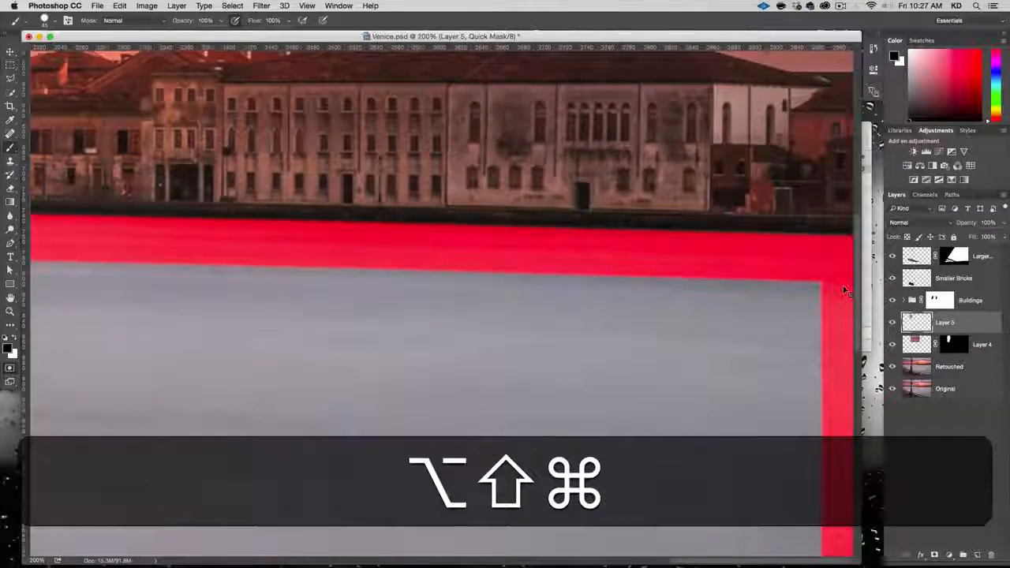
- Select the unmasked water inside the closed mask outline with the Magic Wand
key("super+alt+minus")
key("super+alt+minus")
key("super+alt+minus")
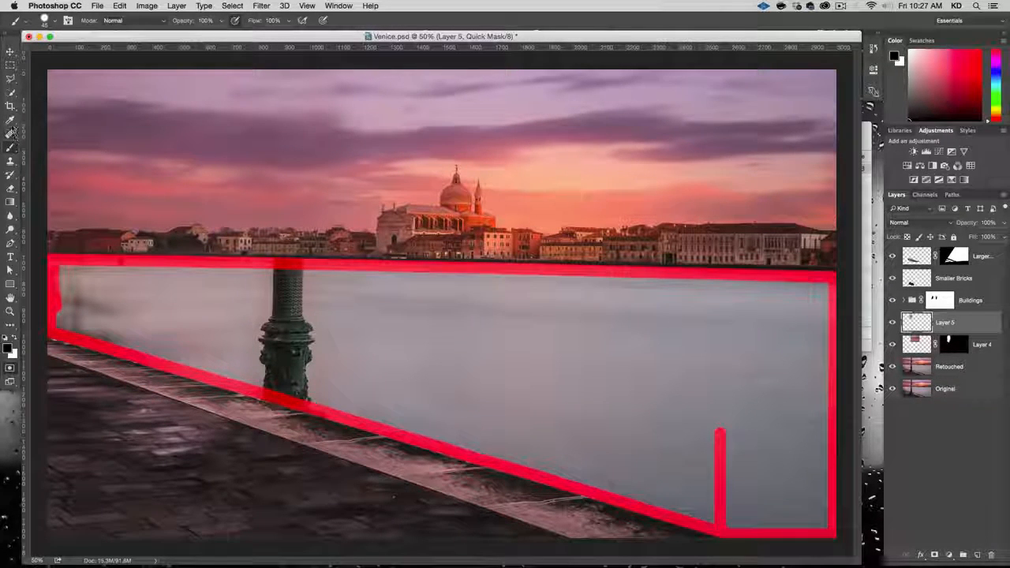
left_click_drag(11, 92, 36, 103)
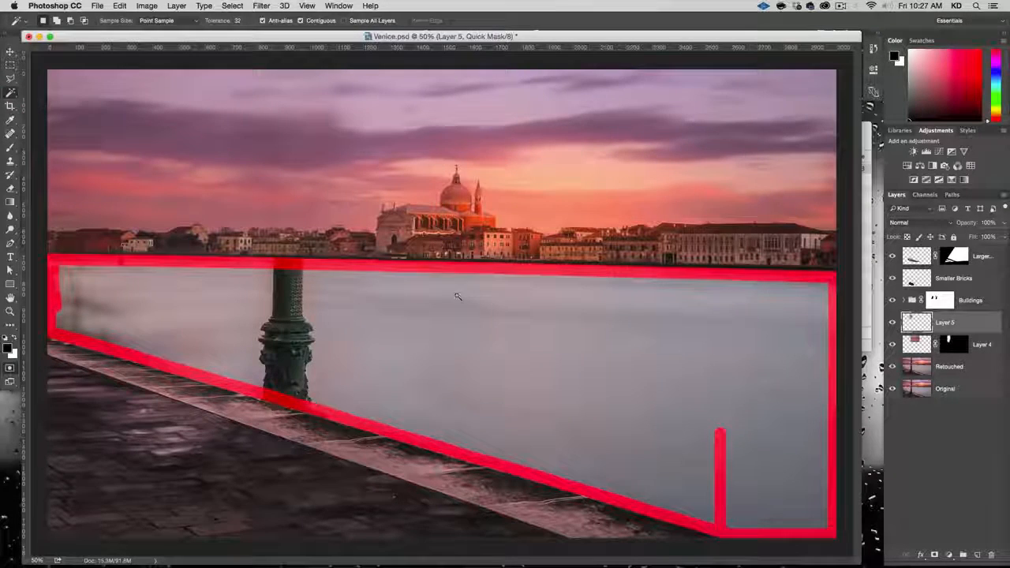
left_click(535, 350)
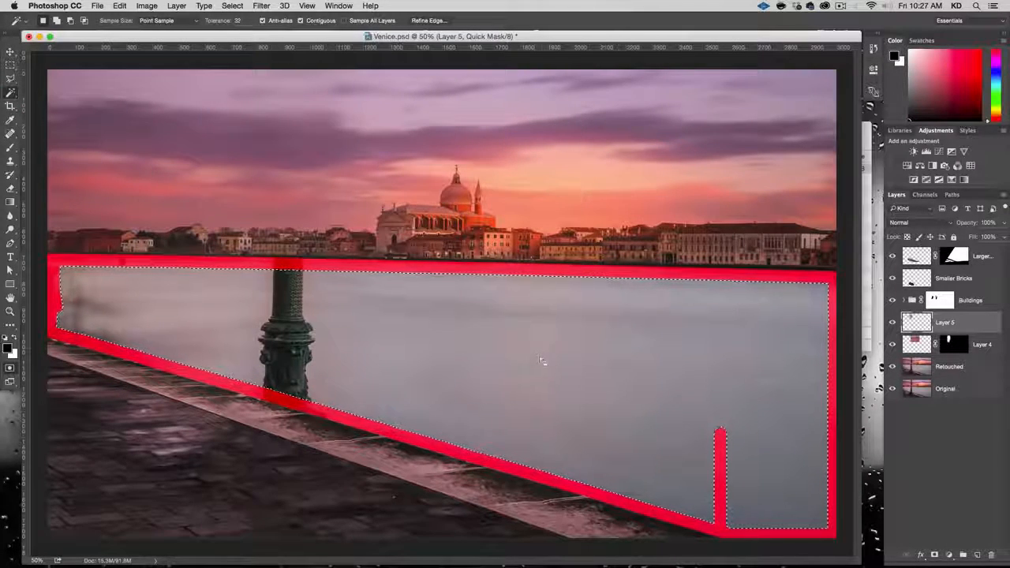
- Expand the water selection by 15 pixels so it reaches into the mask outline
left_click(236, 6)
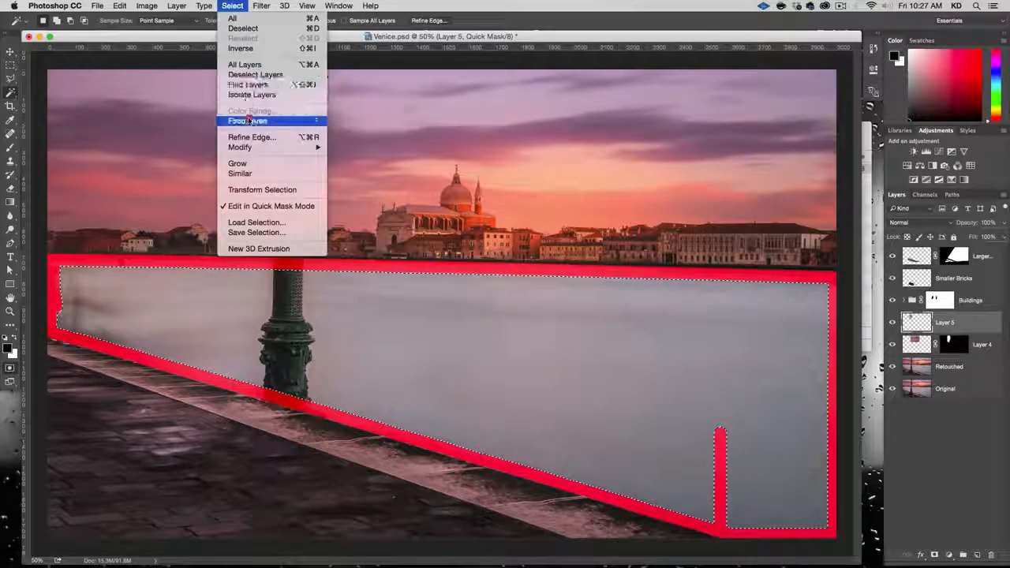
mouse_move(244, 147)
left_click(359, 165)
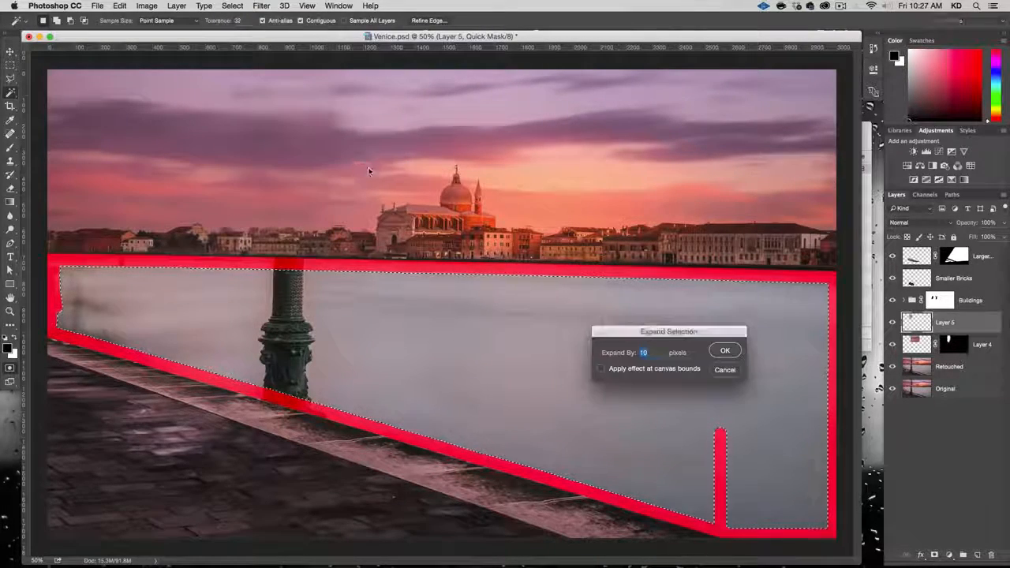
type("15")
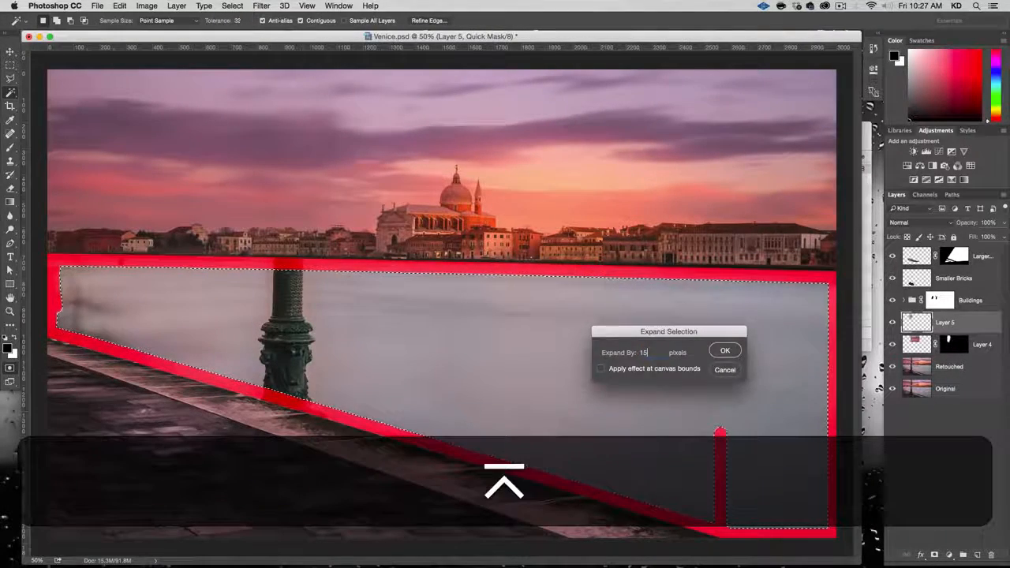
key("Return")
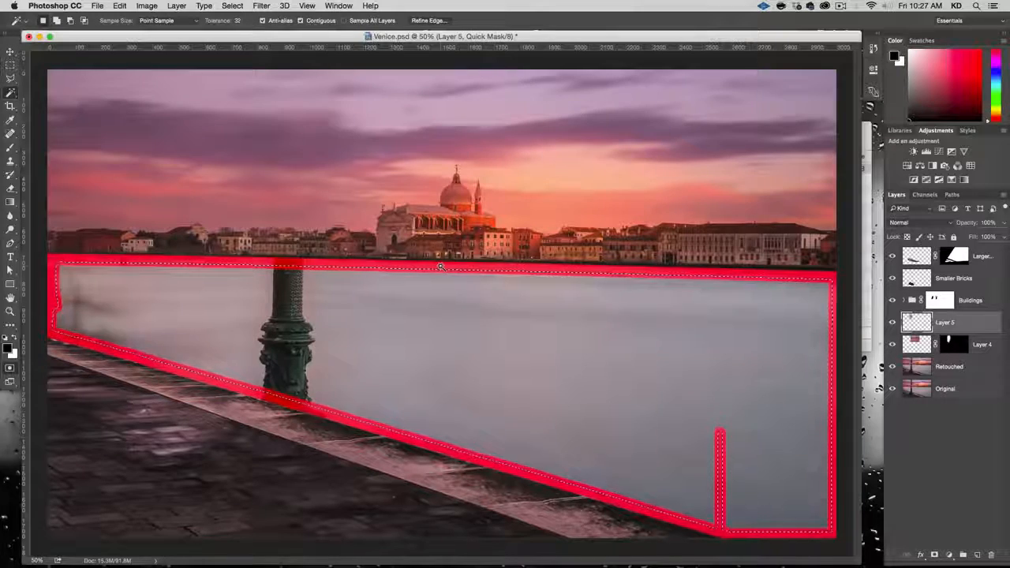
- Fill the expanded selection with black at 100% opacity, and exit Quick Mask mode to turn the mask into a selection
left_click(120, 5)
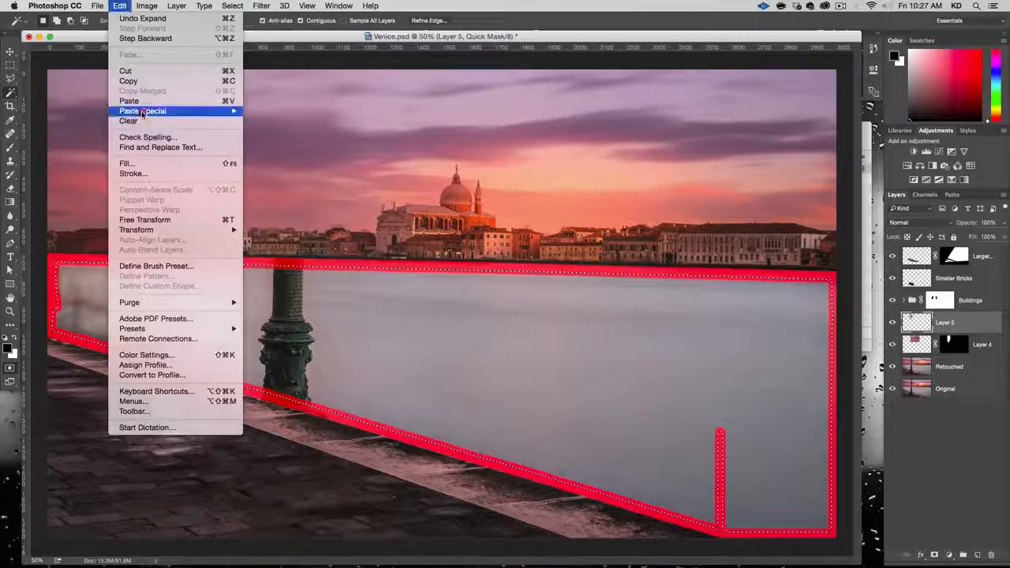
left_click(138, 163)
left_click(700, 303)
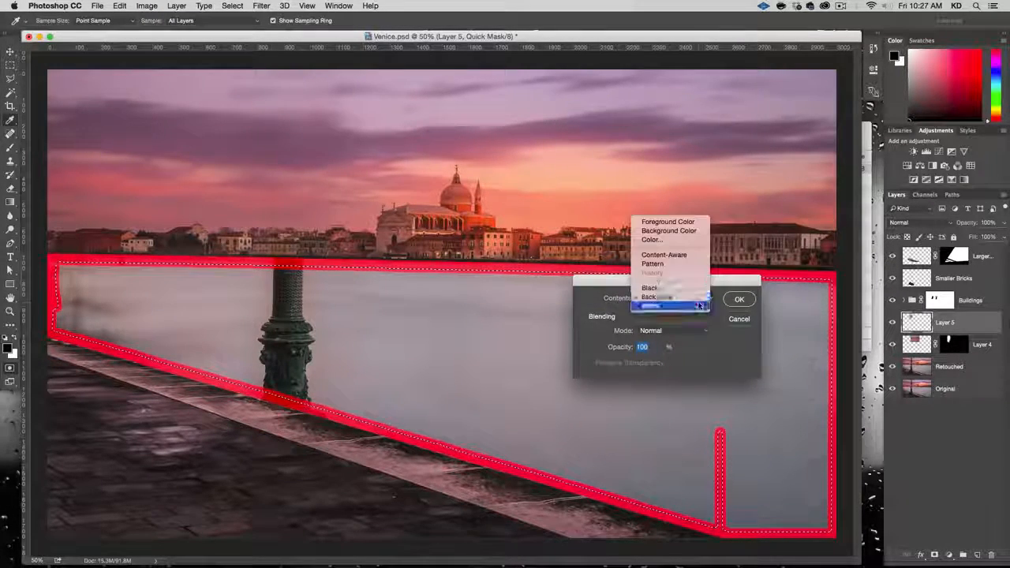
left_click(679, 290)
left_click(740, 299)
key("w")
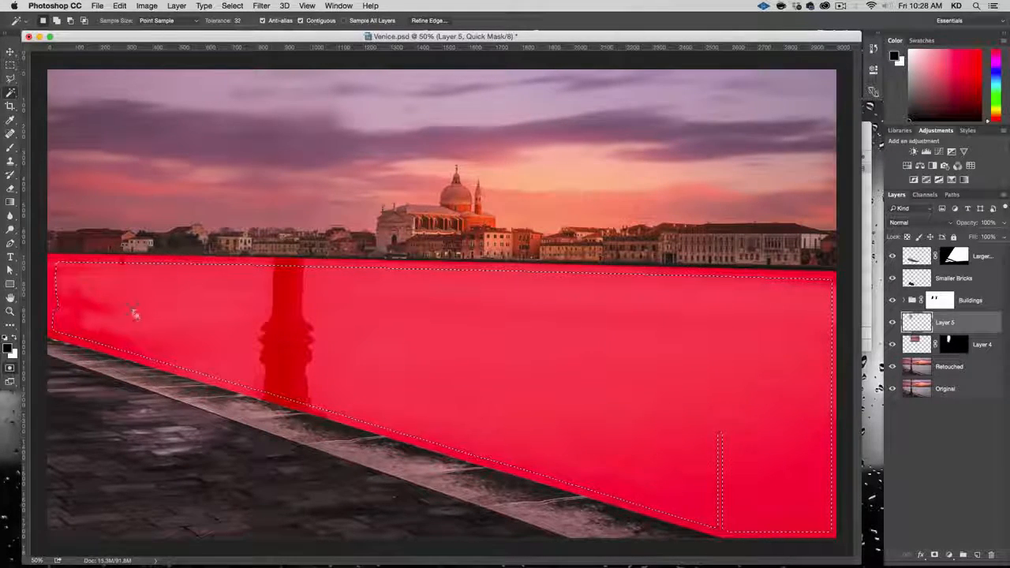
left_click(10, 368)
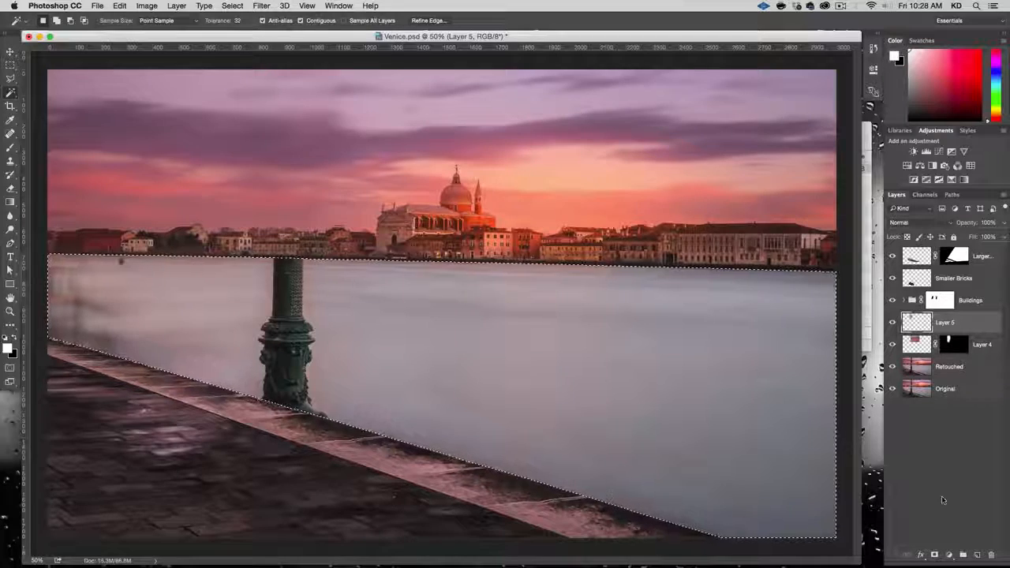
- Create a layer group masked to the water selection and add an empty layer inside it
left_click(963, 555)
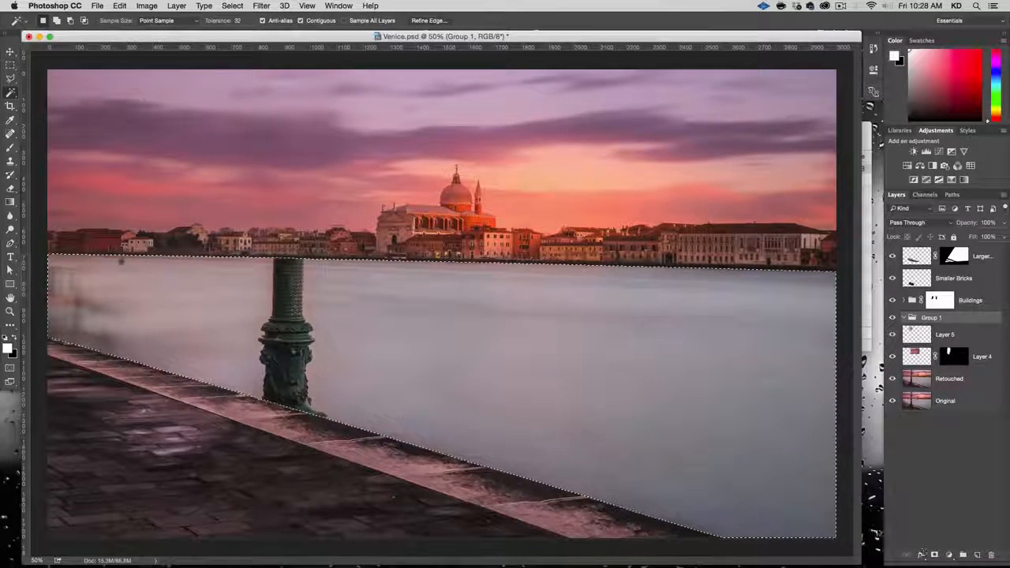
left_click(935, 555)
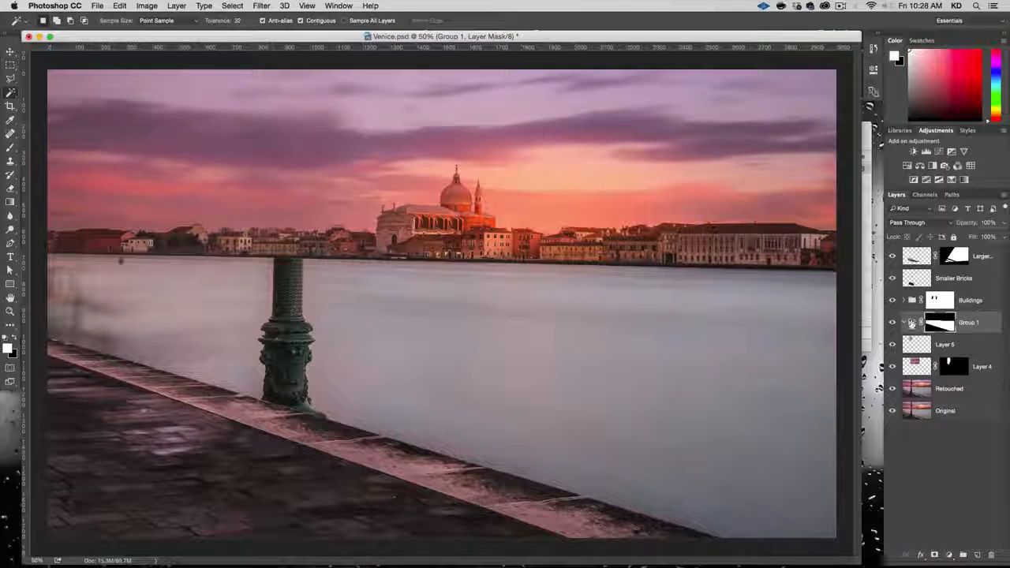
left_click(977, 554)
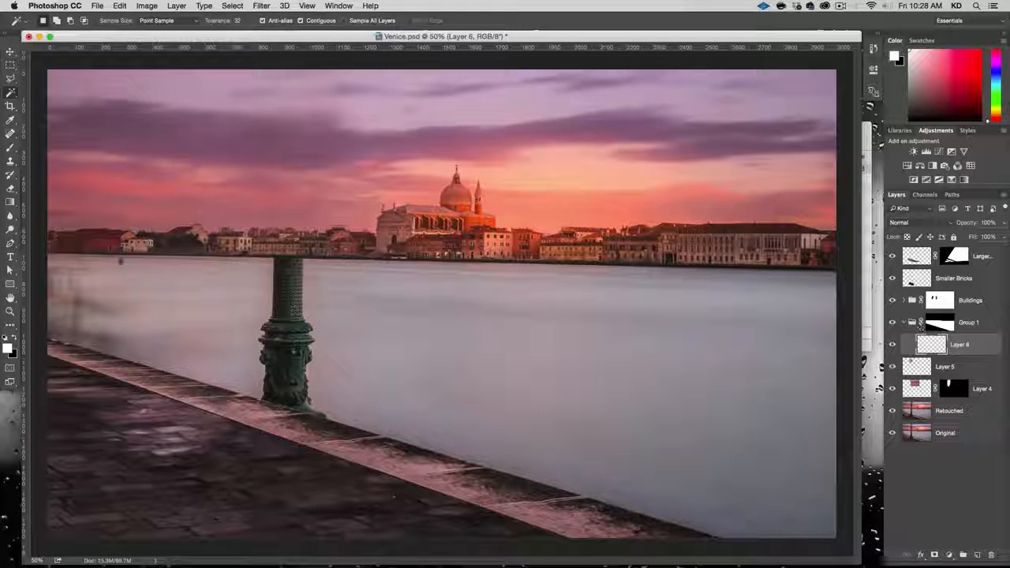
- Test the group mask by painting red brush strokes across the water and its borders, and undo them
key("b")
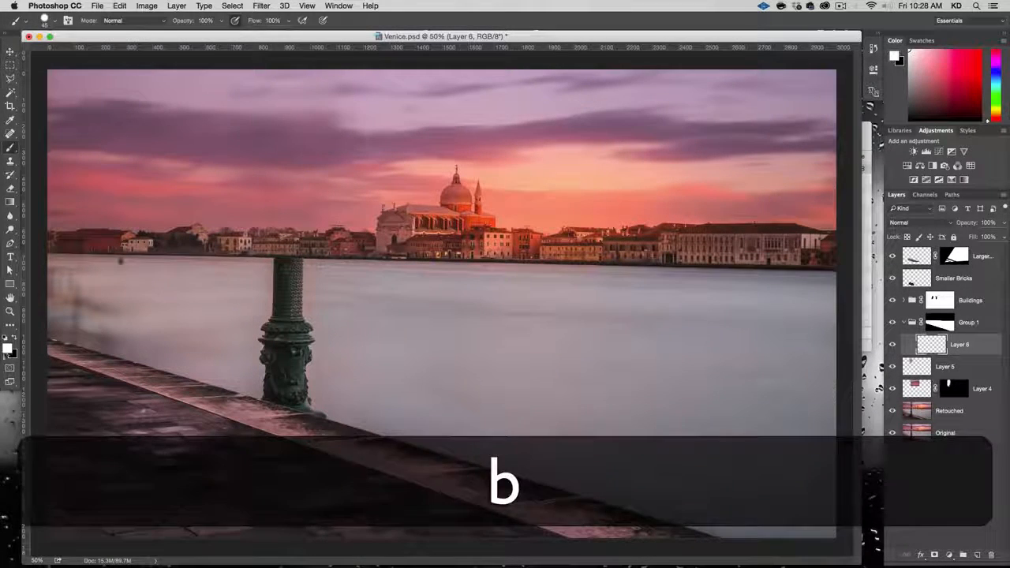
left_click(8, 348)
left_click(560, 371)
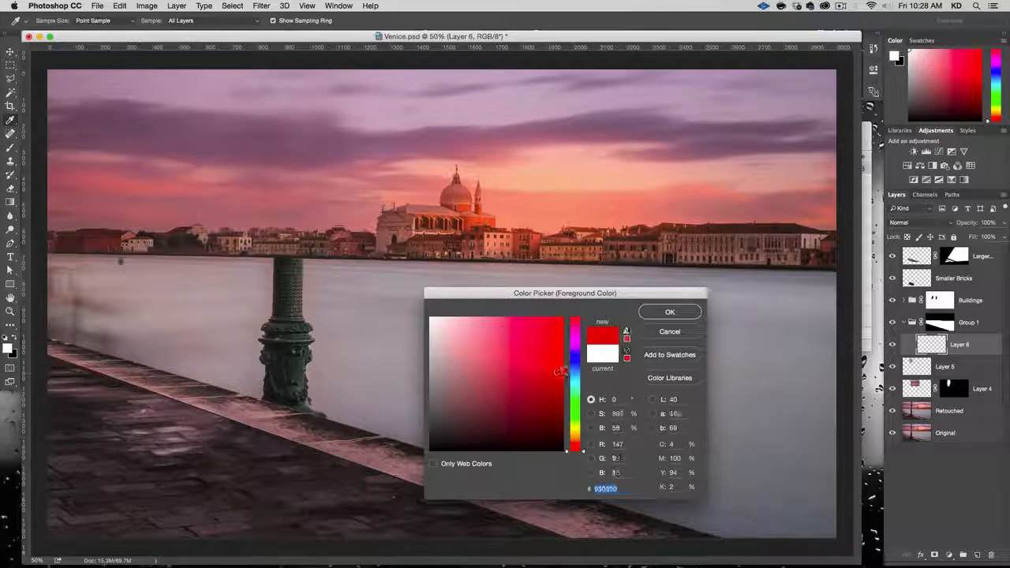
left_click(670, 312)
left_click_drag(515, 309, 518, 331)
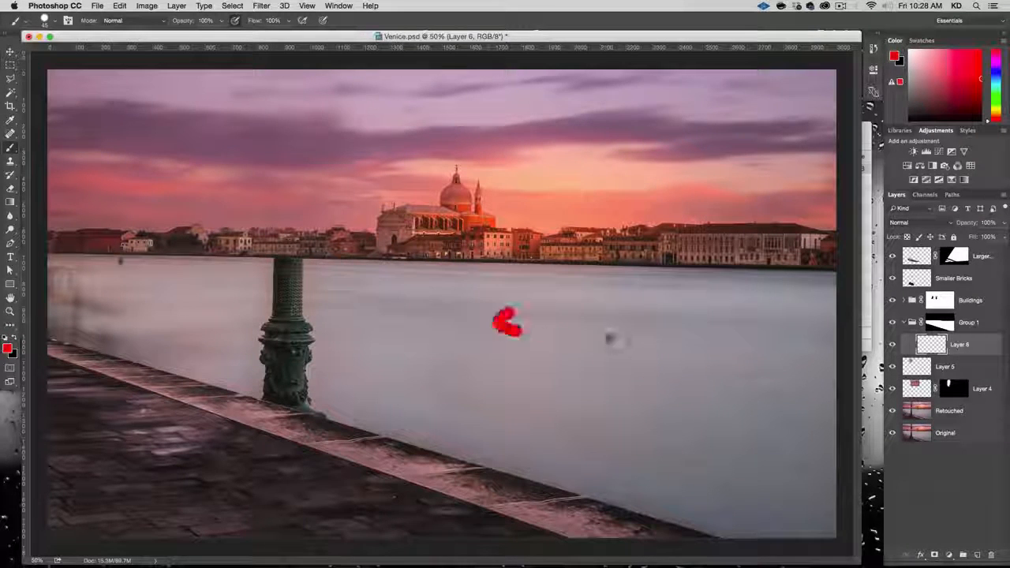
mouse_move(614, 340)
left_mouse_down()
mouse_move(700, 422)
mouse_move(724, 269)
mouse_move(692, 308)
mouse_move(675, 271)
mouse_move(630, 283)
mouse_move(613, 271)
mouse_move(368, 260)
mouse_move(282, 404)
left_mouse_up()
mouse_move(443, 456)
left_mouse_down()
mouse_move(578, 483)
mouse_move(589, 496)
left_mouse_up()
mouse_move(642, 517)
left_mouse_down()
mouse_move(769, 415)
mouse_move(837, 338)
left_mouse_up()
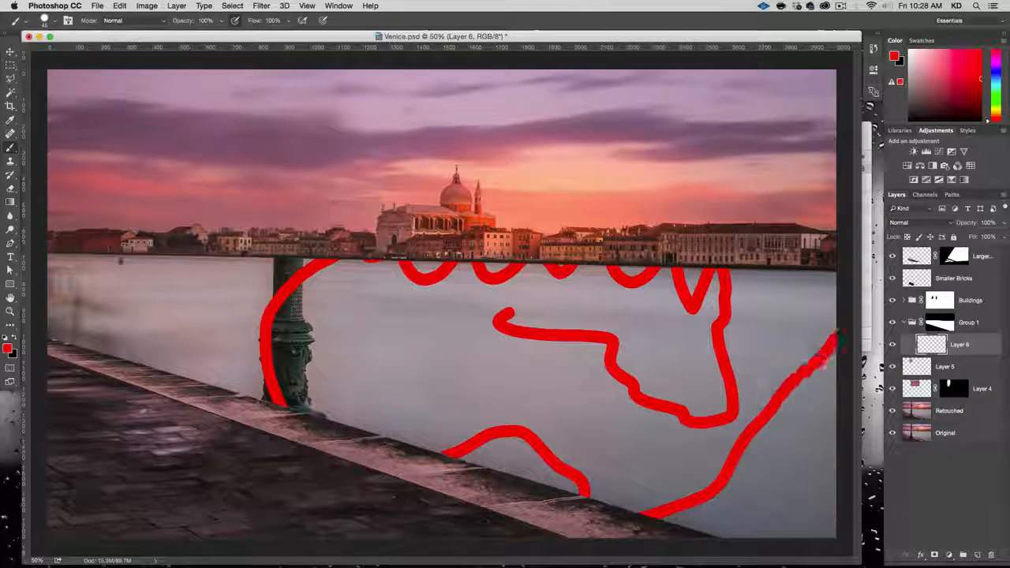
left_click_drag(603, 268, 47, 256)
left_click_drag(138, 255, 175, 375)
left_click_drag(272, 401, 371, 260)
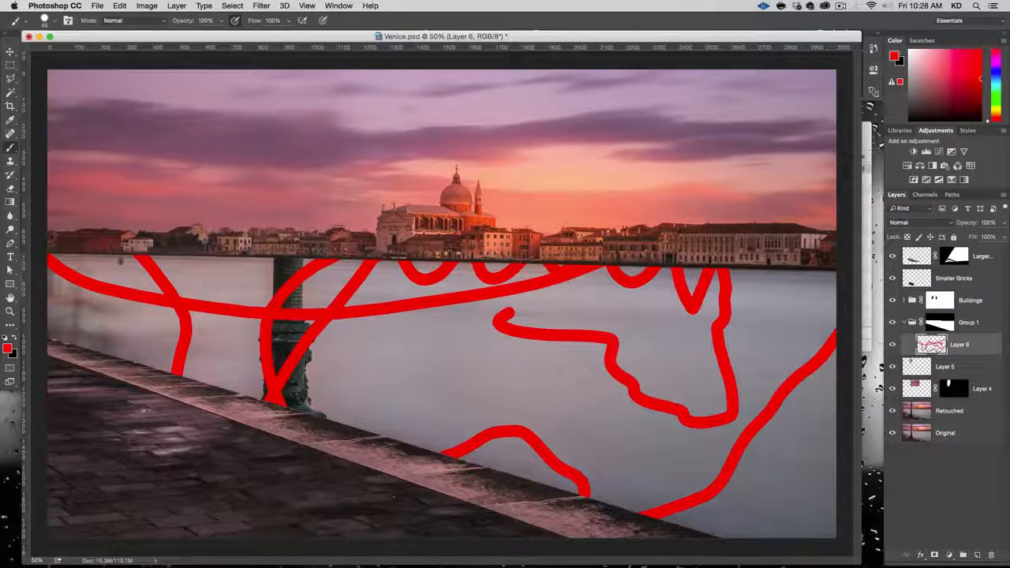
key("super+z")
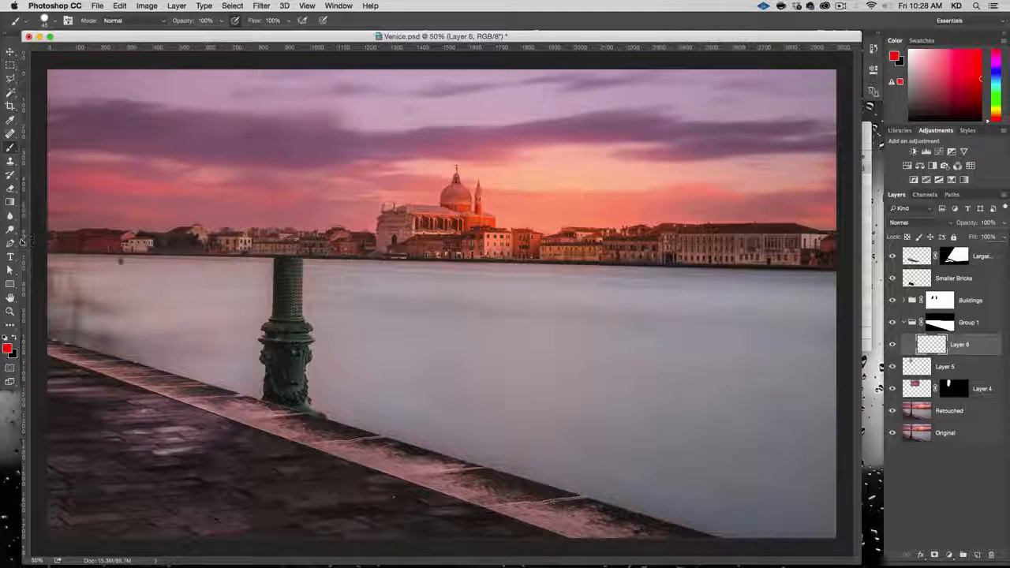
- Switch to the Clone Stamp and raise its opacity to 100%
key("s")
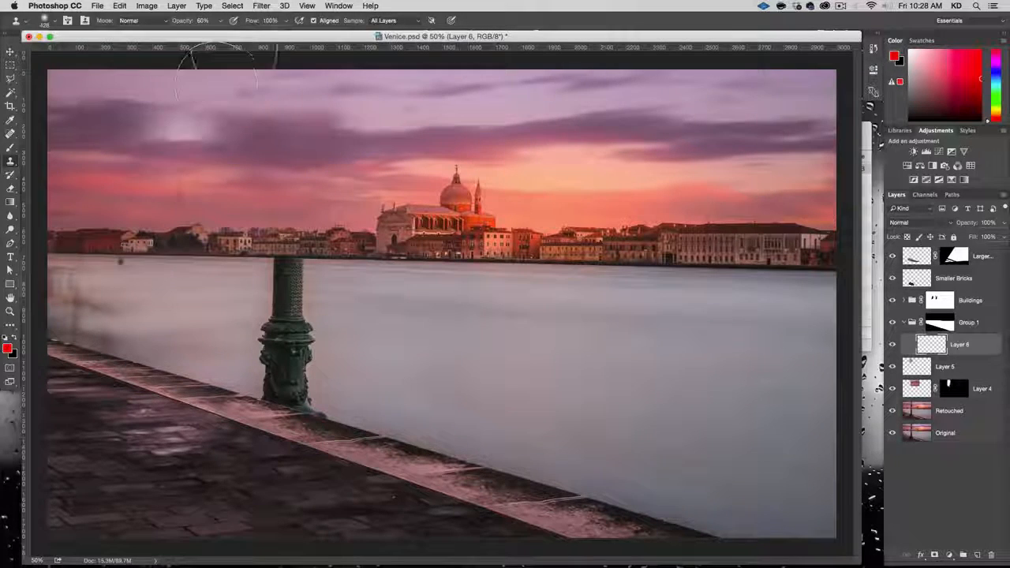
left_click_drag(220, 20, 223, 34)
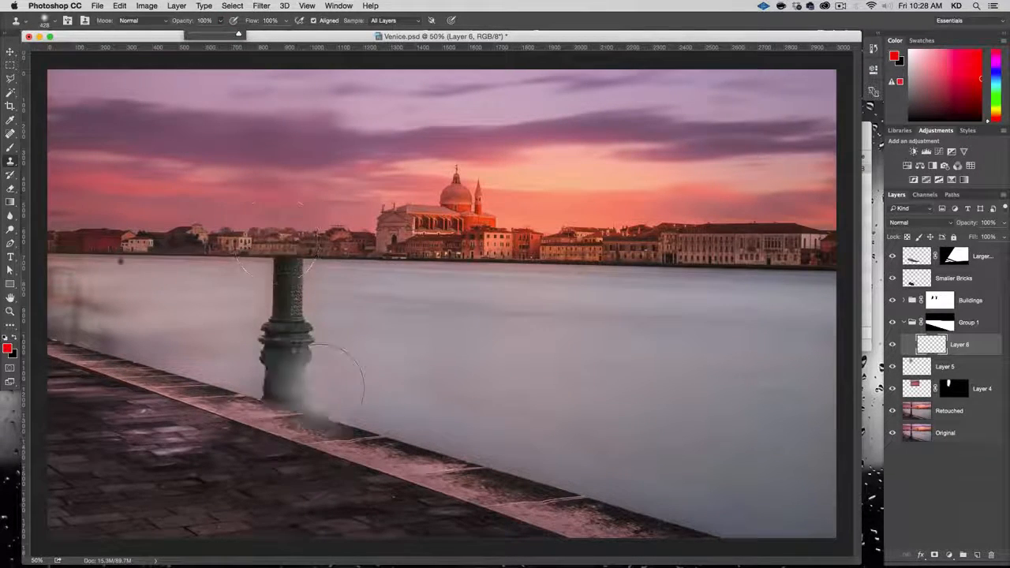
- Try cloning open water over the lower part of the lamp post, and undo the strokes
key("alt")
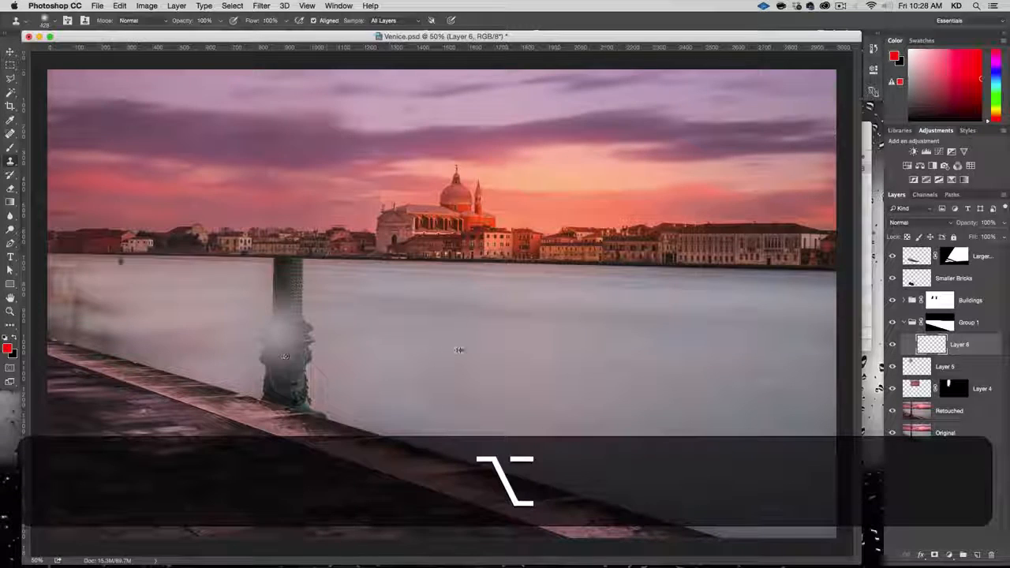
left_click(492, 347, "alt")
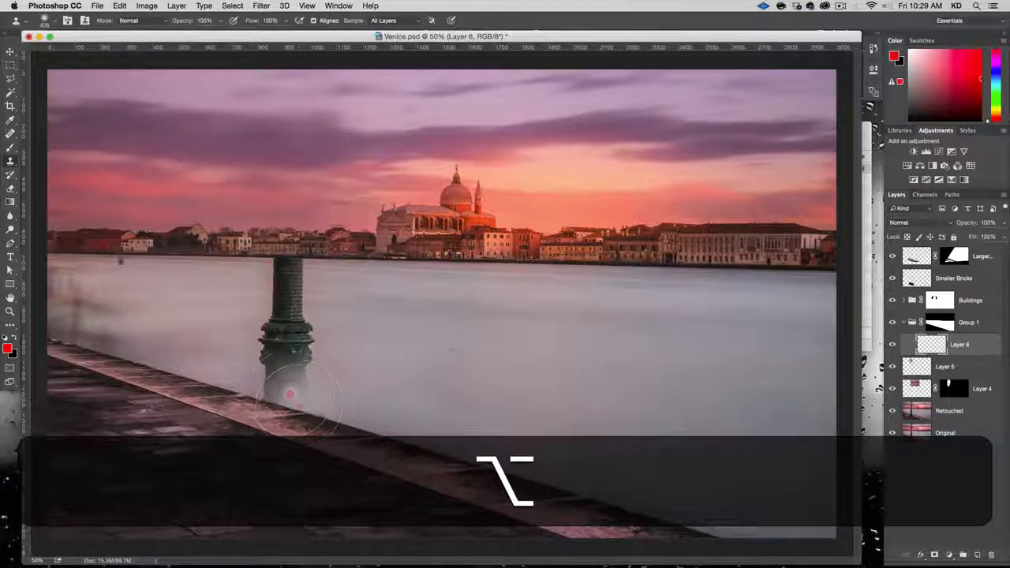
mouse_move(289, 402)
left_mouse_down()
mouse_move(261, 363)
mouse_move(285, 347)
left_mouse_up()
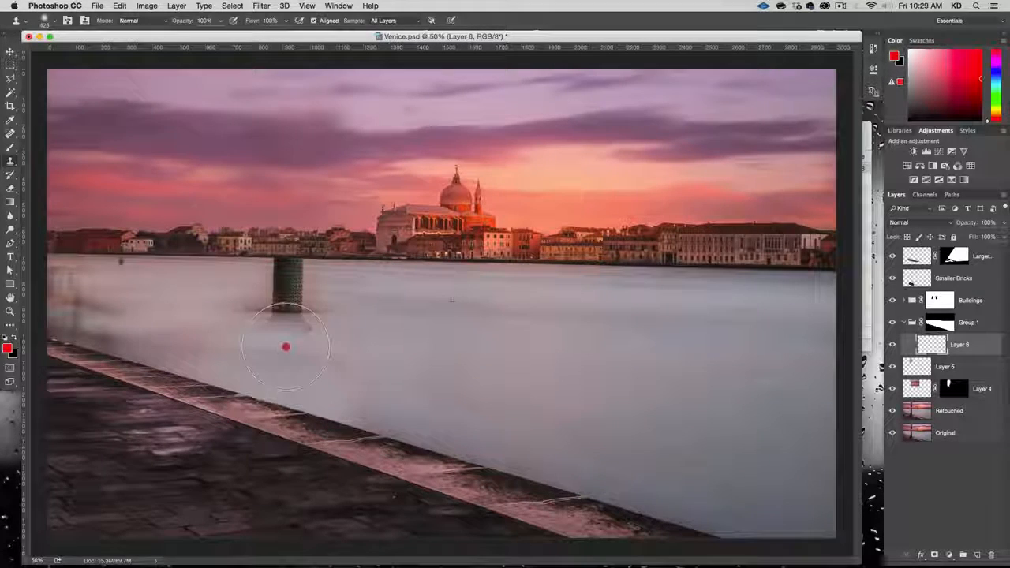
key("super+z")
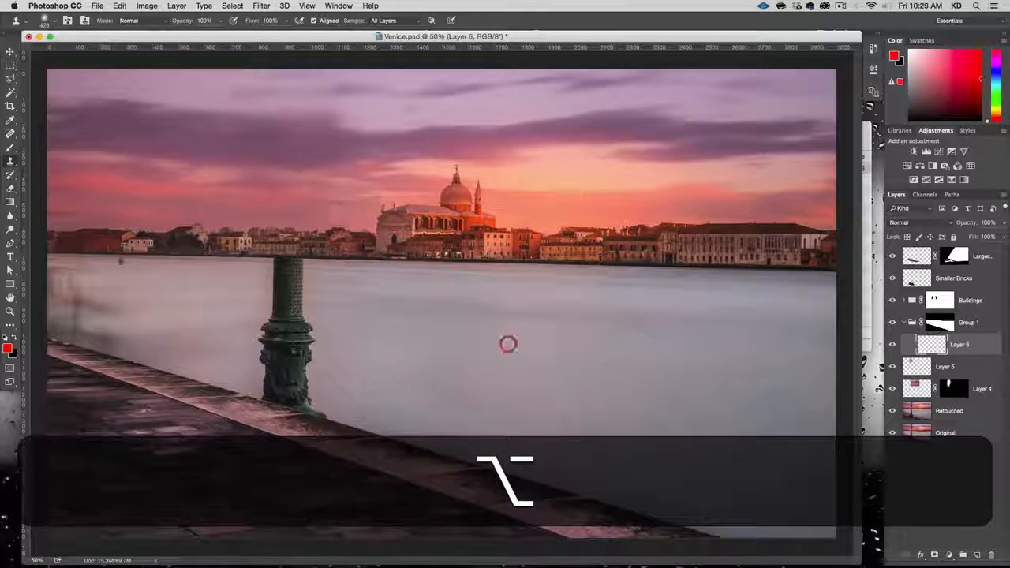
- Clone open water over the remaining lamp post, from its base on the quay edge up to the shoreline
mouse_move(294, 373)
left_mouse_down()
mouse_move(292, 390)
mouse_move(262, 414)
mouse_move(284, 406)
mouse_move(292, 424)
mouse_move(331, 438)
left_mouse_up()
left_click(485, 389, "alt")
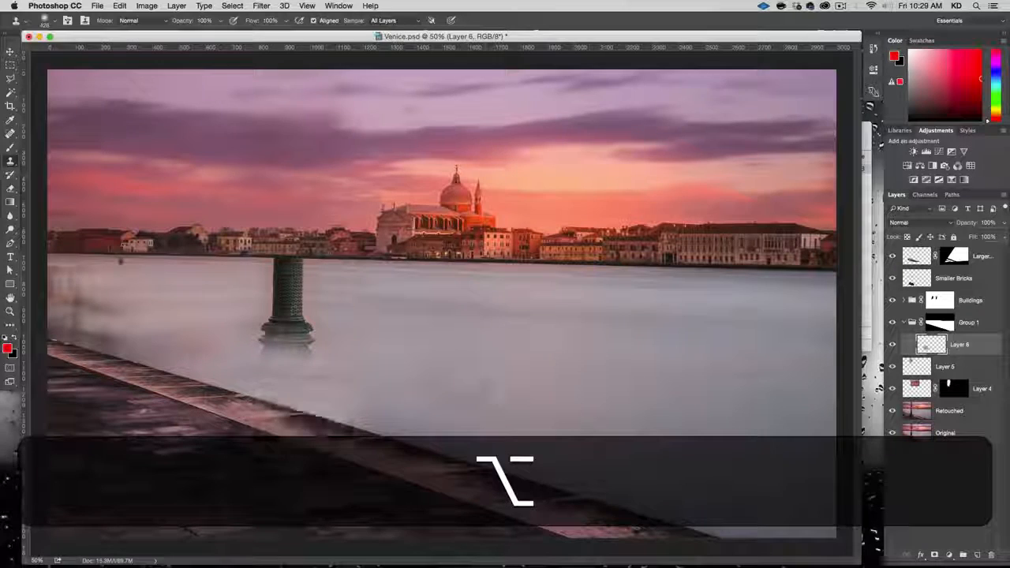
mouse_move(295, 283)
left_mouse_down()
mouse_move(292, 271)
mouse_move(296, 309)
mouse_move(300, 300)
mouse_move(285, 322)
mouse_move(278, 316)
mouse_move(316, 345)
left_mouse_up()
left_click(478, 347, "alt")
- Blend the water where the lamp post stood by cloning freshly sampled water over the patch and beside it
left_click(353, 377, "alt")
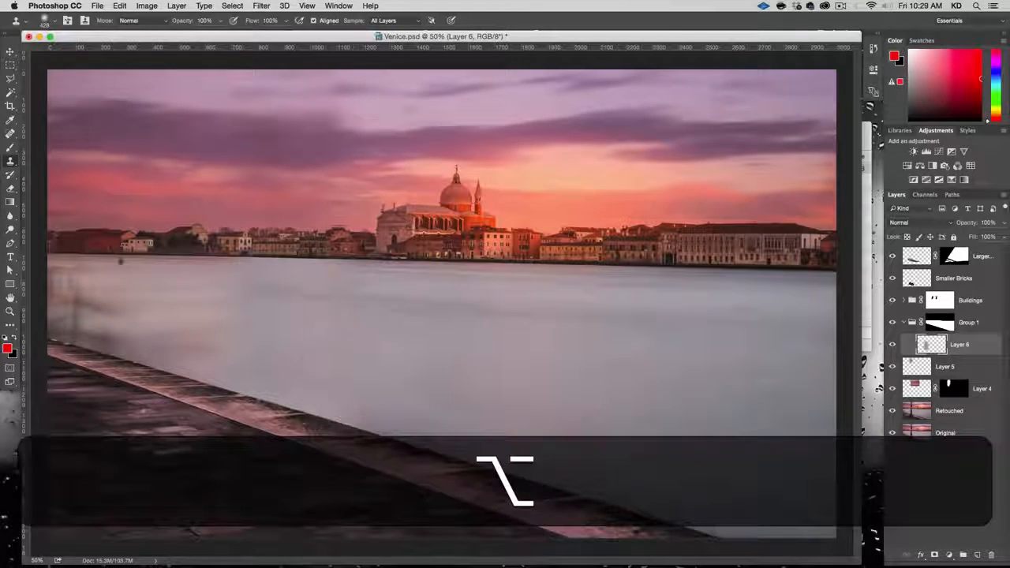
left_click_drag(246, 330, 263, 337)
left_click(492, 376, "alt")
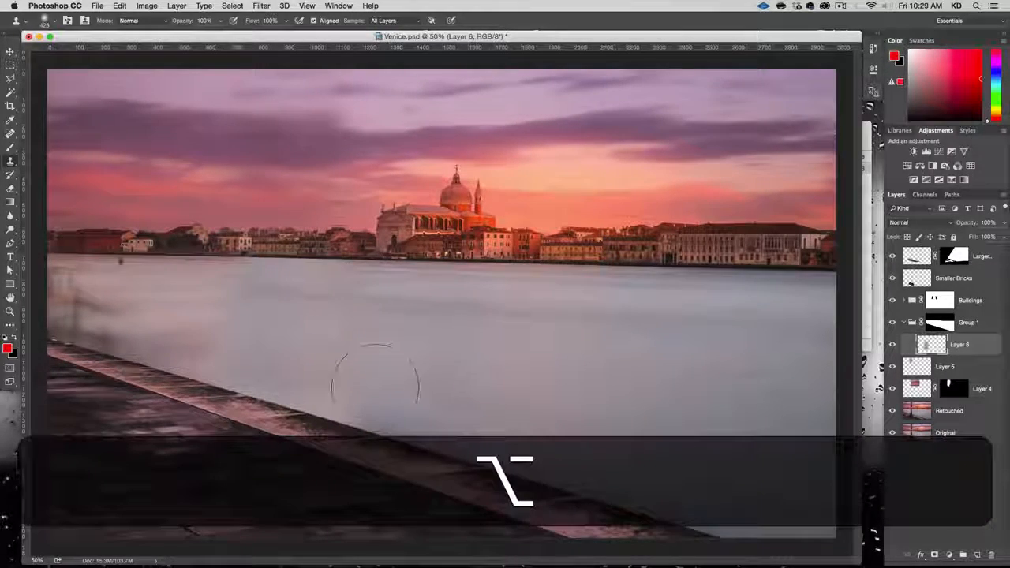
left_click(371, 373)
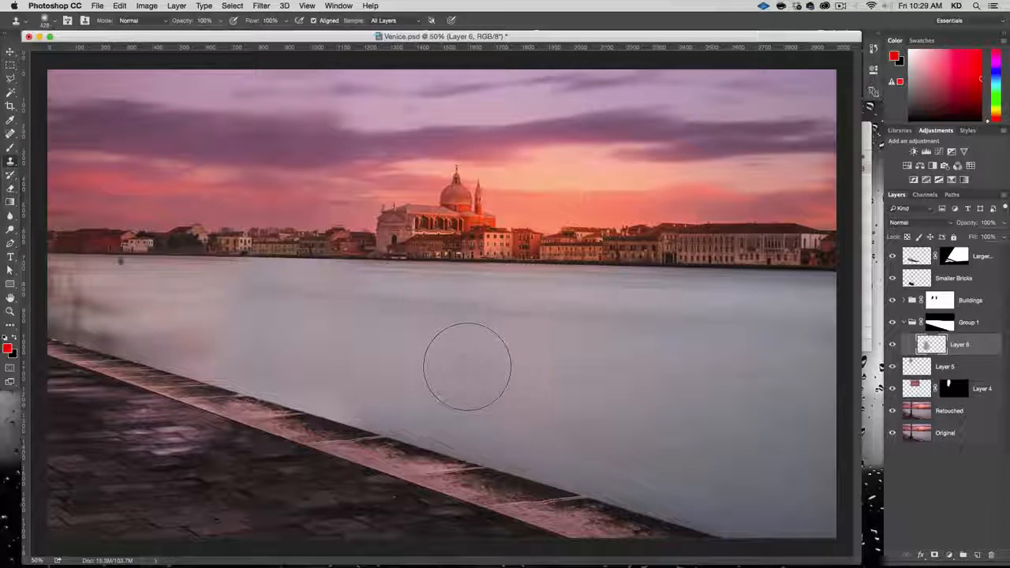
- Undo the trial clone stroke on the open water and enlarge the Clone Stamp brush
left_click(676, 377)
key("super+z")
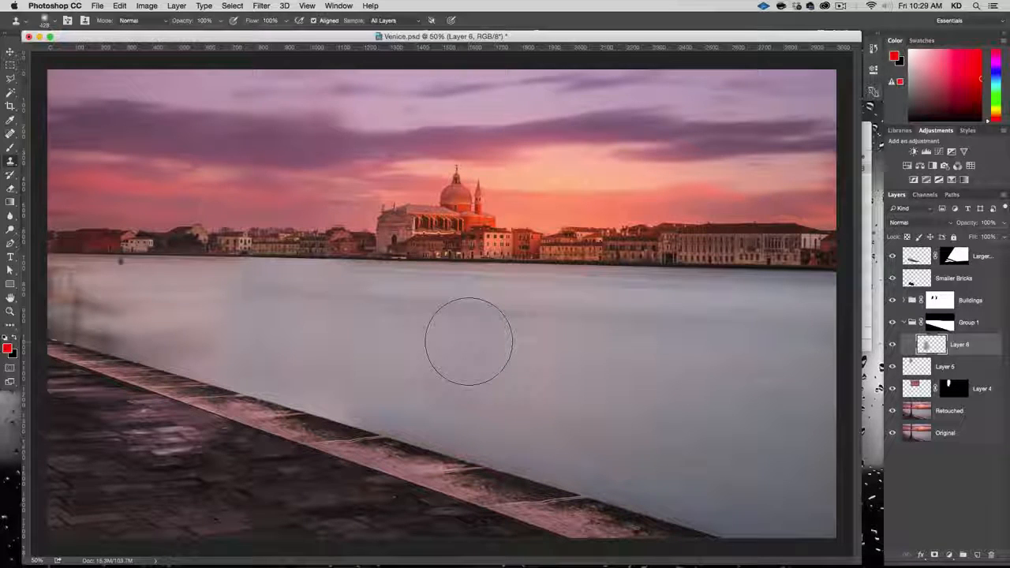
mouse_move(469, 341)
left_mouse_down()
mouse_move(514, 345)
mouse_move(466, 343)
mouse_move(474, 356)
mouse_move(474, 309)
mouse_move(480, 359)
mouse_move(503, 363)
mouse_move(447, 313)
left_mouse_up()
mouse_move(490, 248)
left_mouse_down()
mouse_move(534, 245)
mouse_move(515, 248)
left_mouse_up()
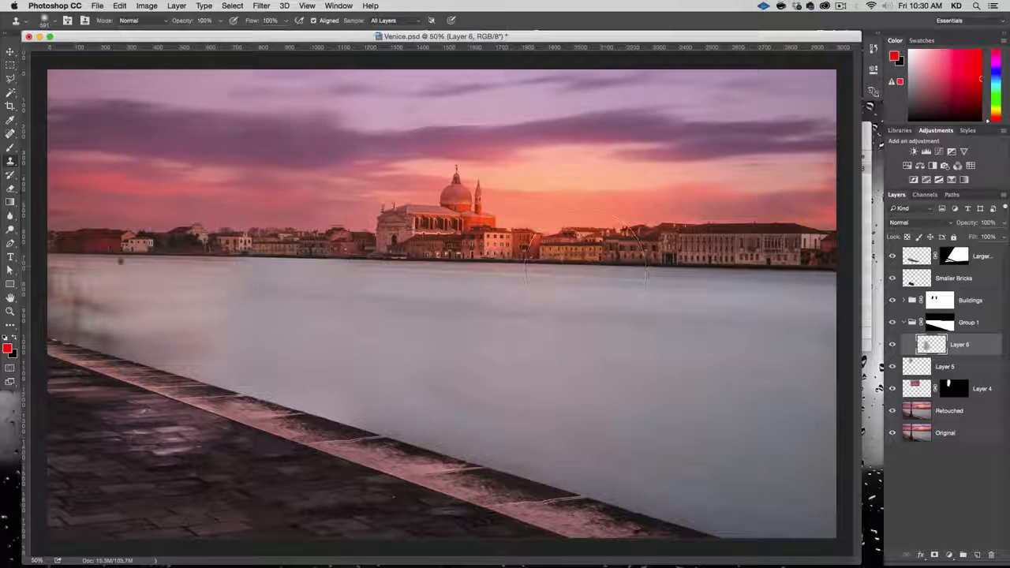
- Try cloning water over the blurry dark streaks near the photo's left edge, and undo the strokes
key("alt")
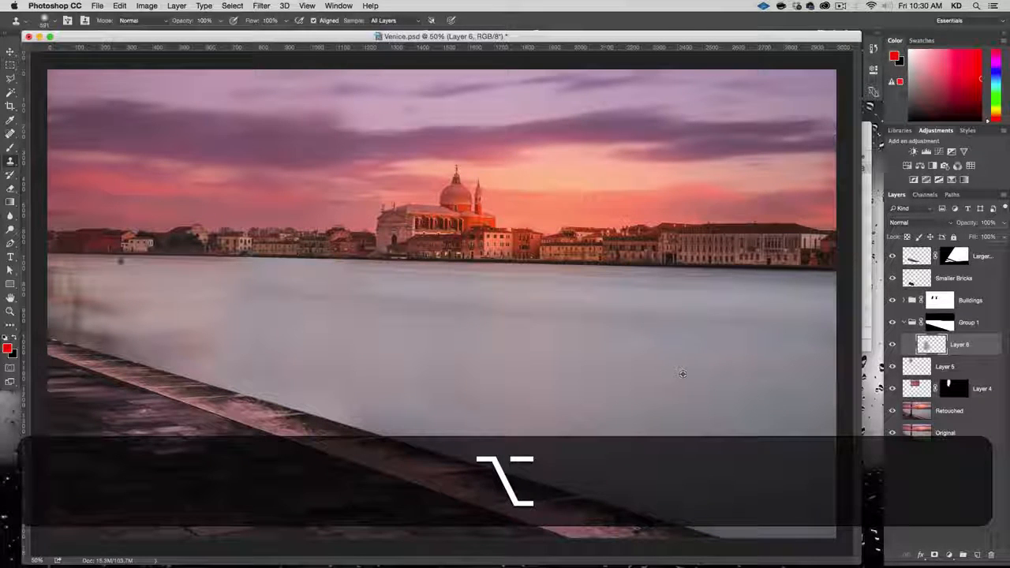
left_click(120, 260, "alt")
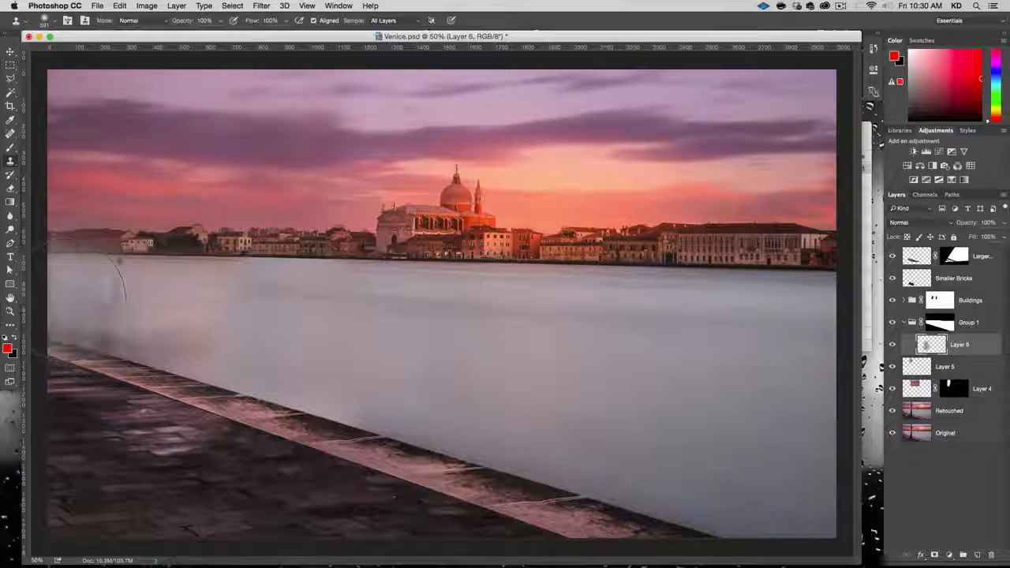
mouse_move(71, 296)
left_mouse_down()
mouse_move(84, 289)
mouse_move(90, 311)
mouse_move(100, 295)
mouse_move(86, 302)
mouse_move(105, 299)
left_mouse_up()
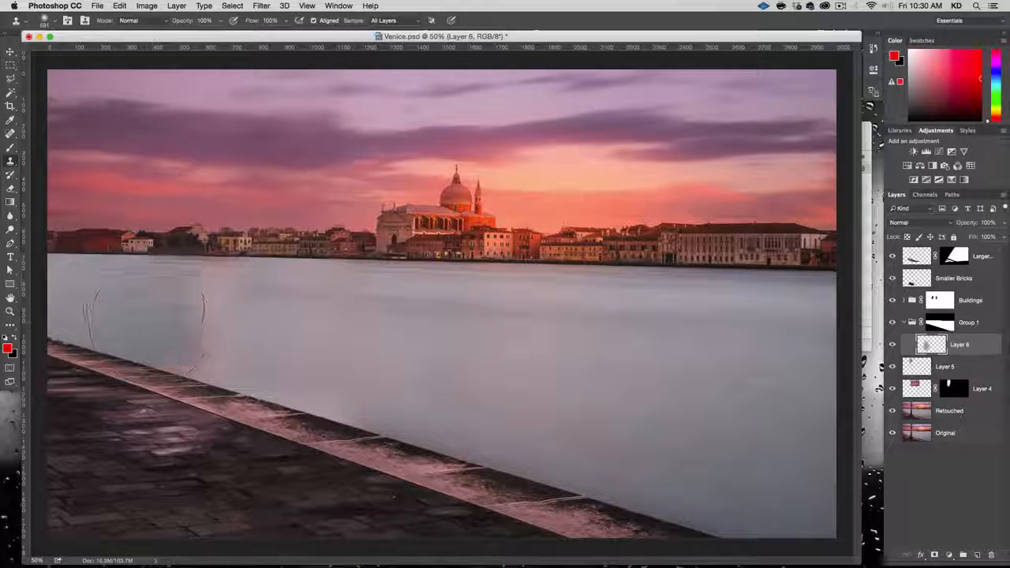
left_click(101, 300)
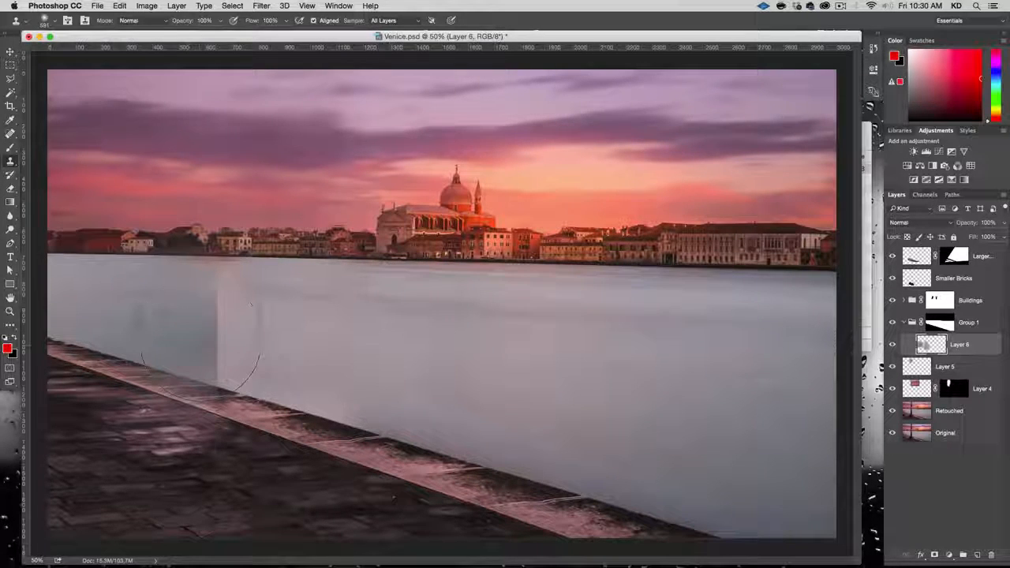
key("super+z")
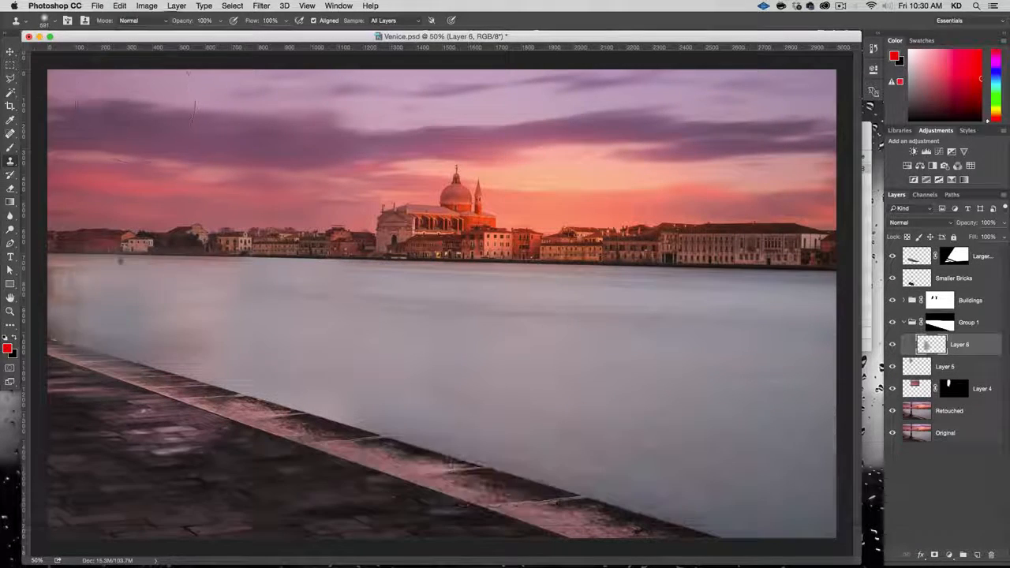
- Set the Clone Stamp to Luminosity mode with 67% opacity
left_click(219, 22)
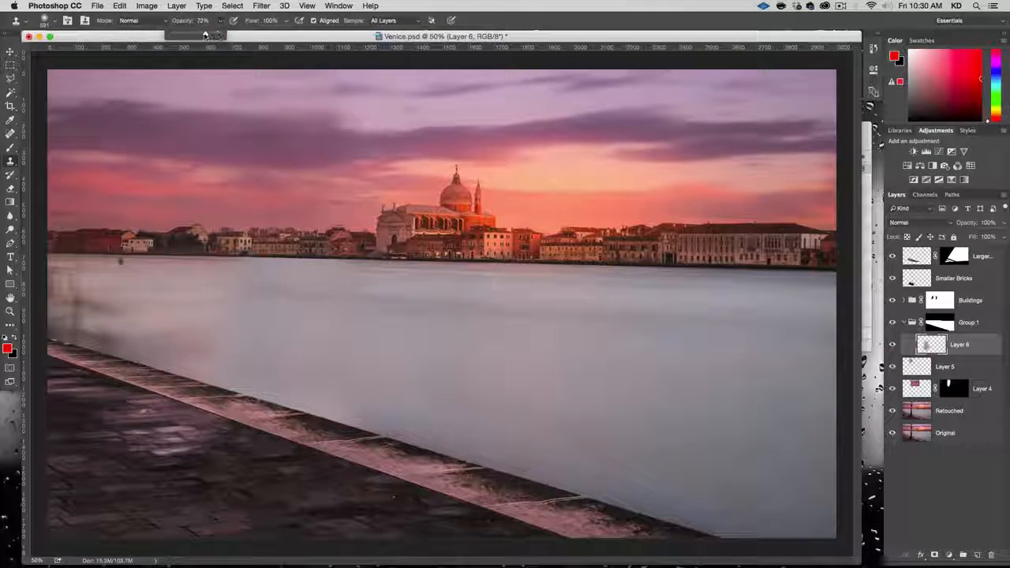
left_click(203, 35)
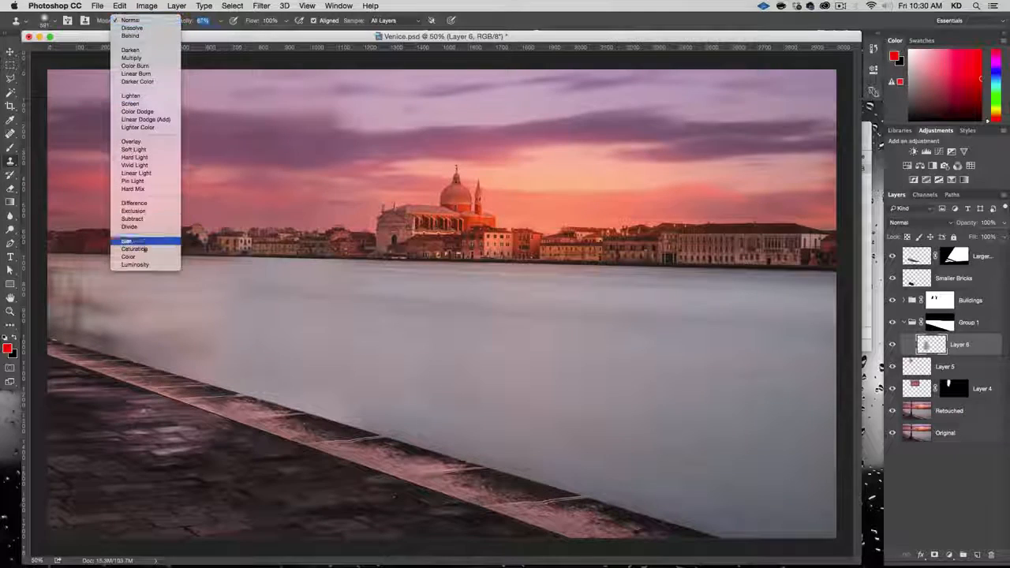
left_click(134, 264)
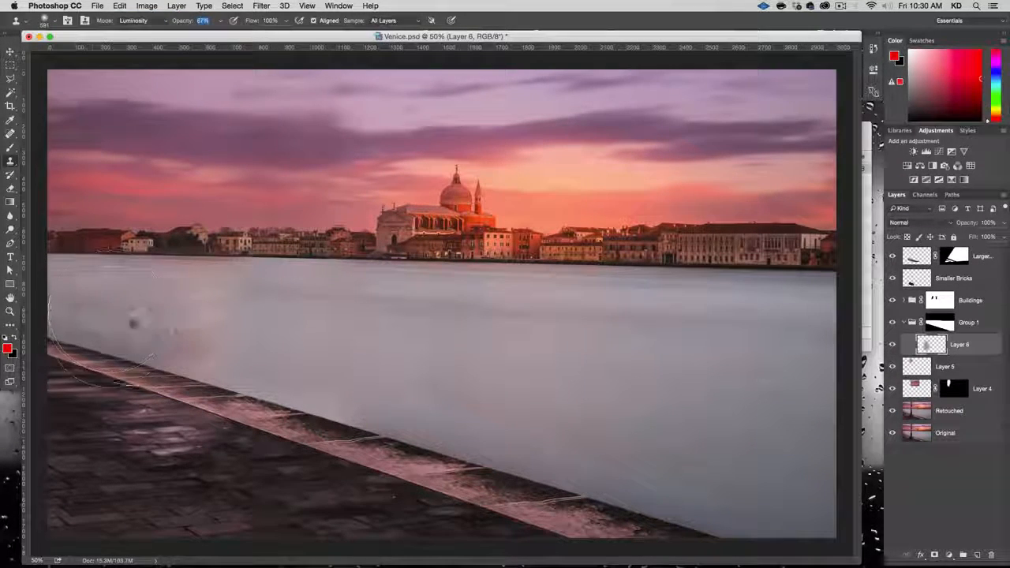
- Try the Luminosity clone on the left water and quay edge, and undo the strokes
left_click(194, 415)
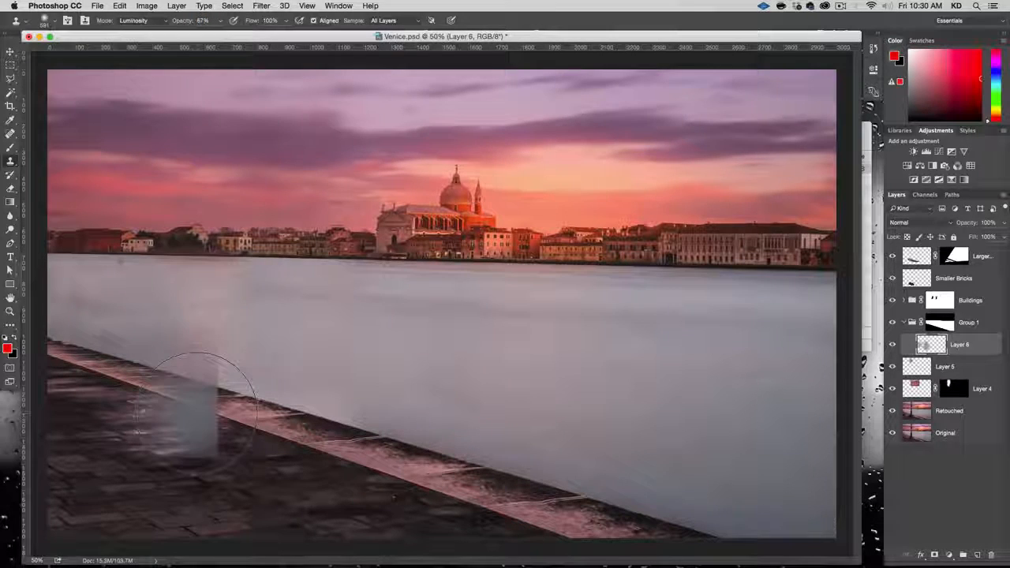
key("super+z")
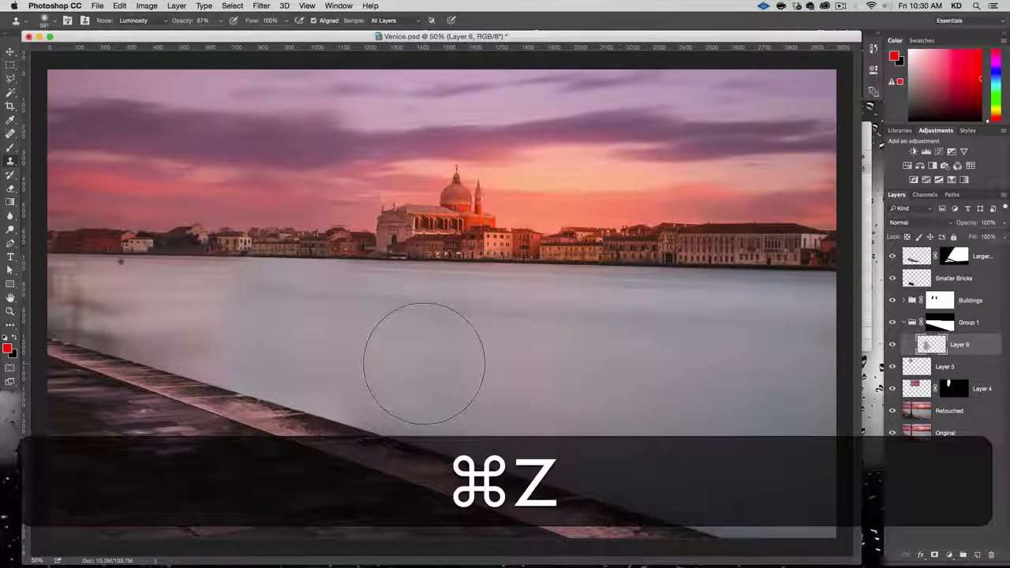
- Raise the Clone Stamp's opacity to 100% and clone water over the dark streaks along the photo's left edge
left_click(165, 21)
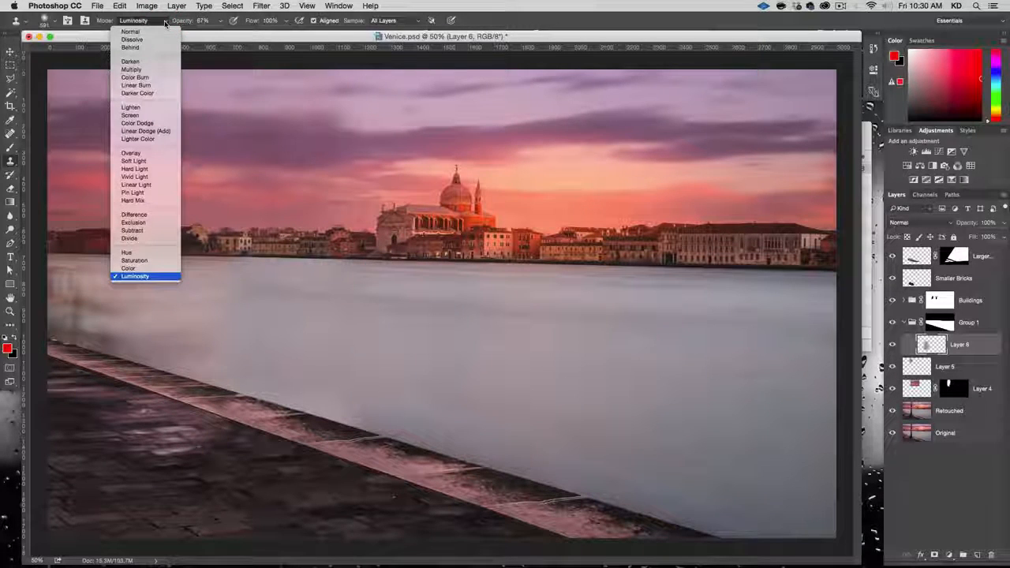
left_click(165, 21)
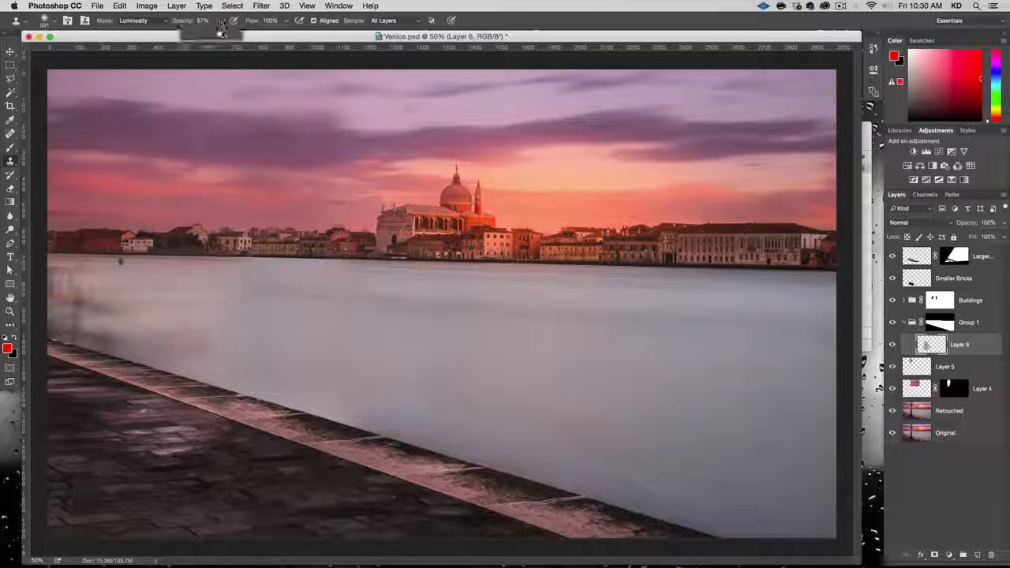
left_click_drag(223, 37, 261, 38)
left_click(68, 304)
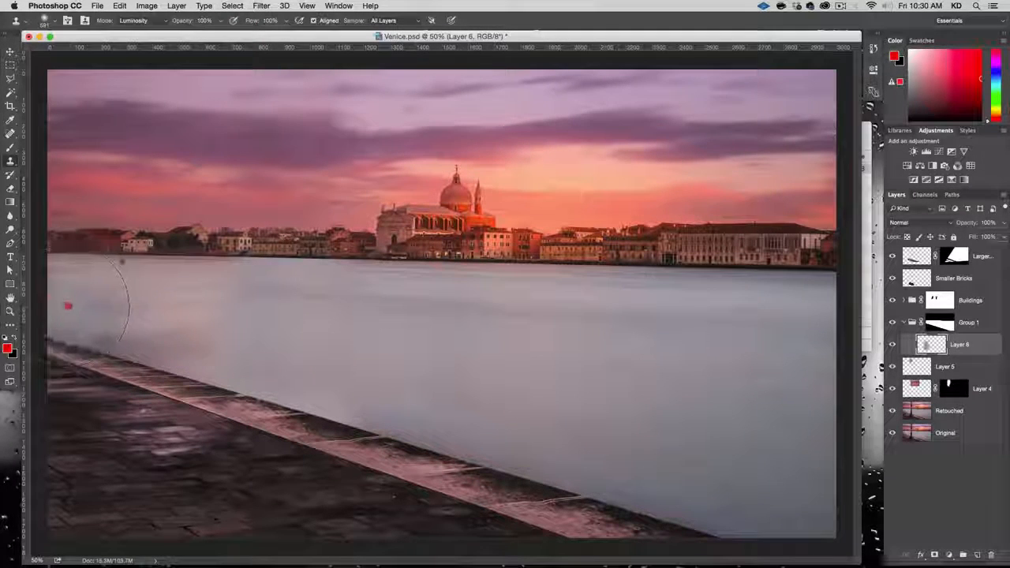
left_click(61, 295)
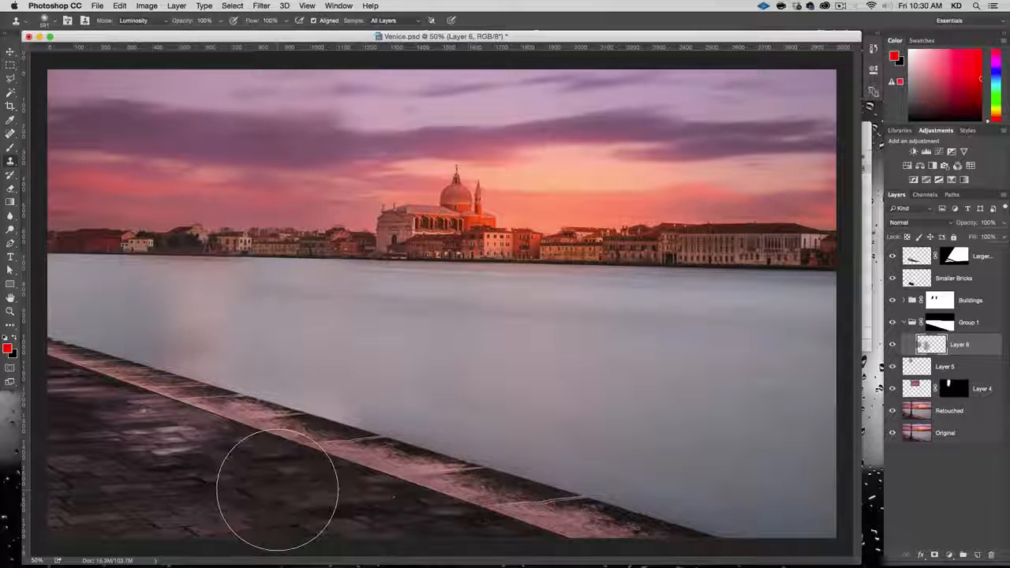
- Undo the last clone stroke and try the Healing Brush with sampled clean water on the dark streaks along the photo's left edge
key("super+z")
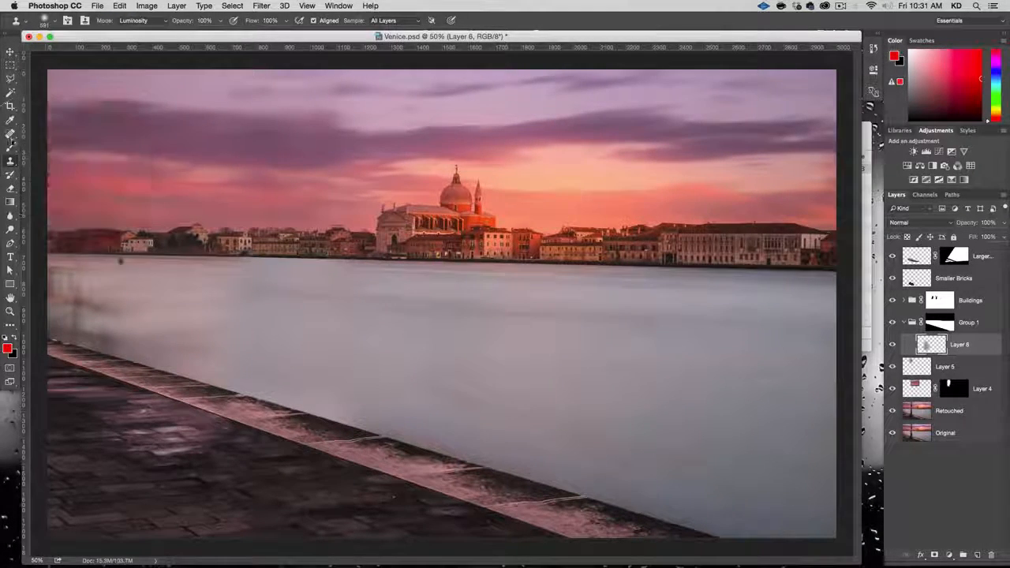
left_click(10, 134)
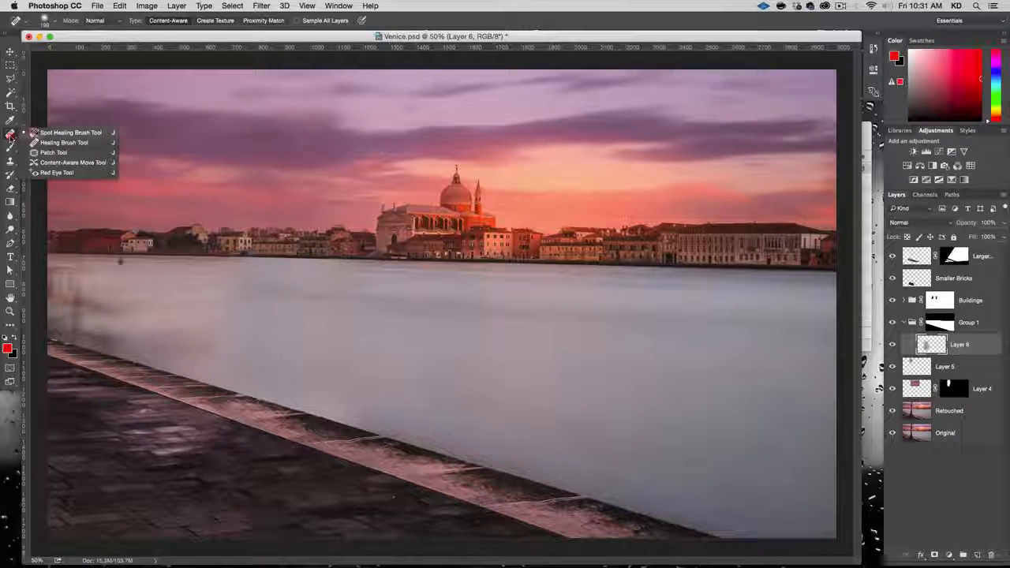
left_click(64, 143)
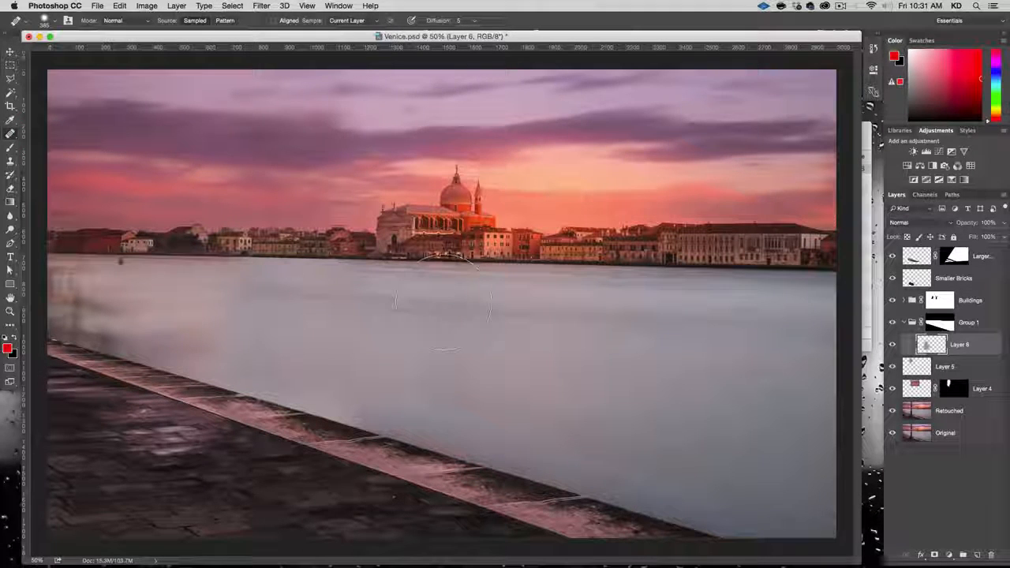
key("alt")
left_click(704, 376, "alt")
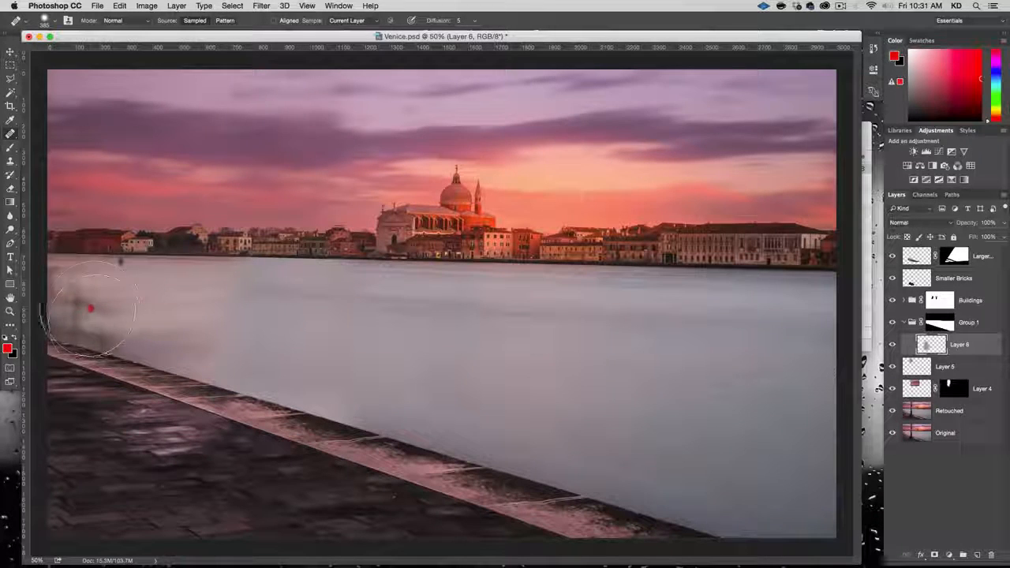
left_click_drag(89, 305, 89, 315)
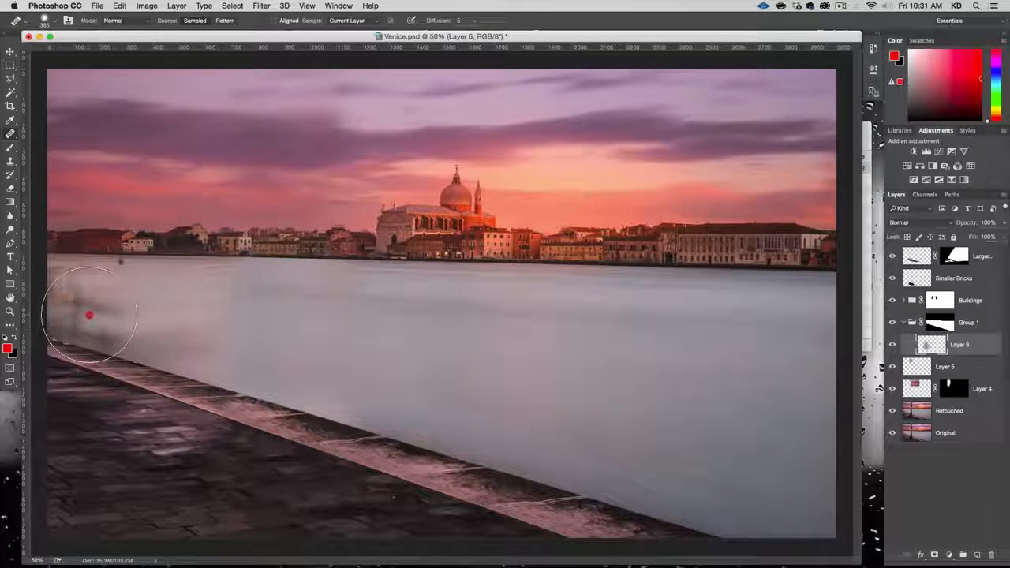
- Set the Healing Brush to sample All Layers, try healing the left-edge streaks, and undo the stroke
left_click(347, 21)
left_click(367, 36)
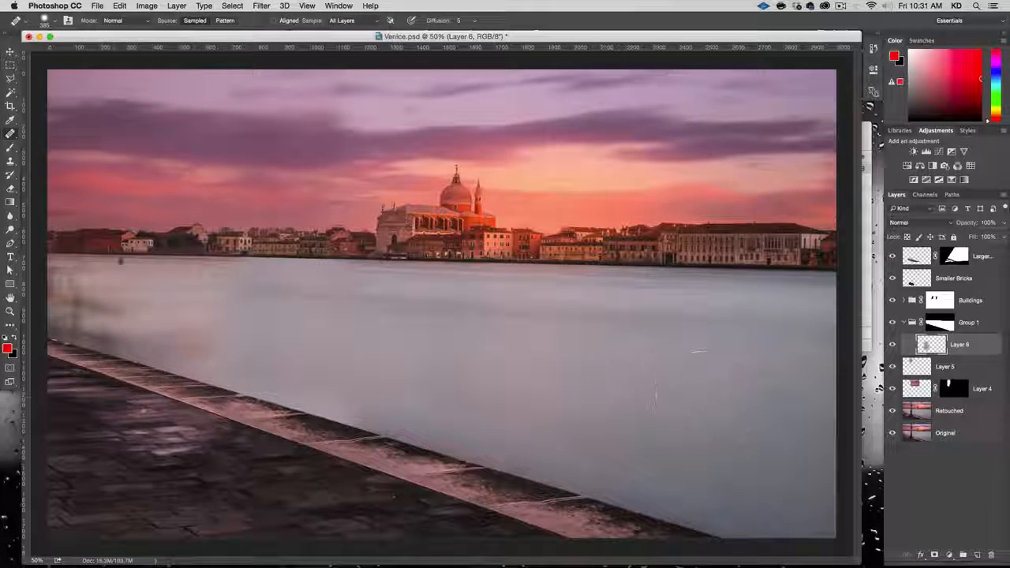
left_click(733, 377, "alt")
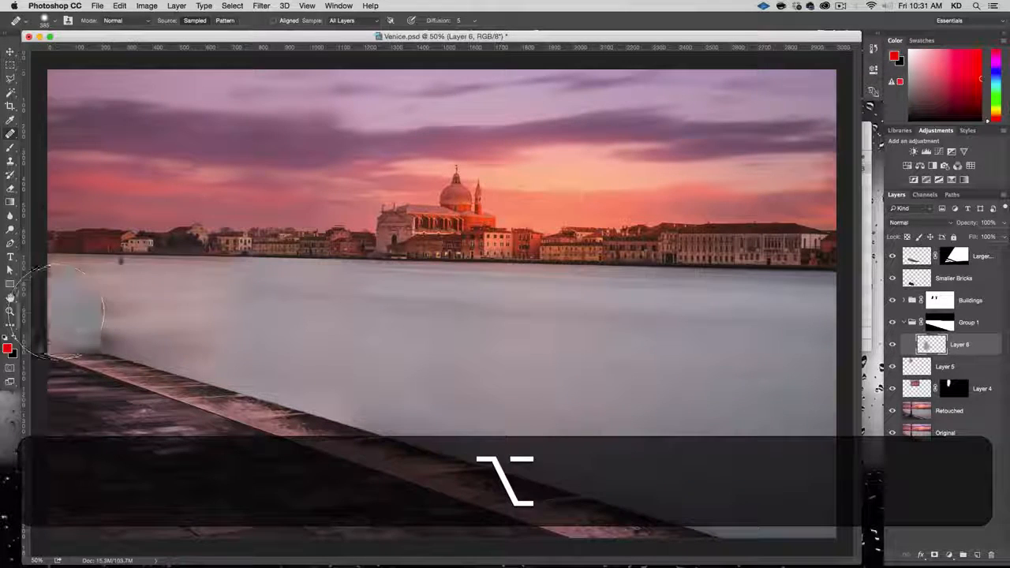
mouse_move(69, 314)
left_mouse_down()
mouse_move(95, 323)
mouse_move(69, 288)
mouse_move(113, 294)
mouse_move(121, 327)
left_mouse_up()
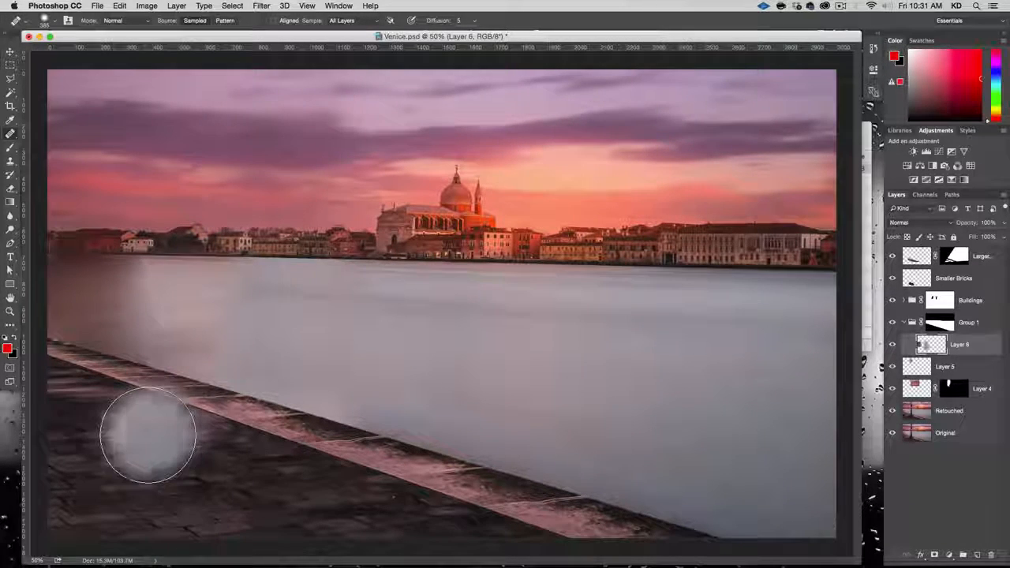
key("super+z")
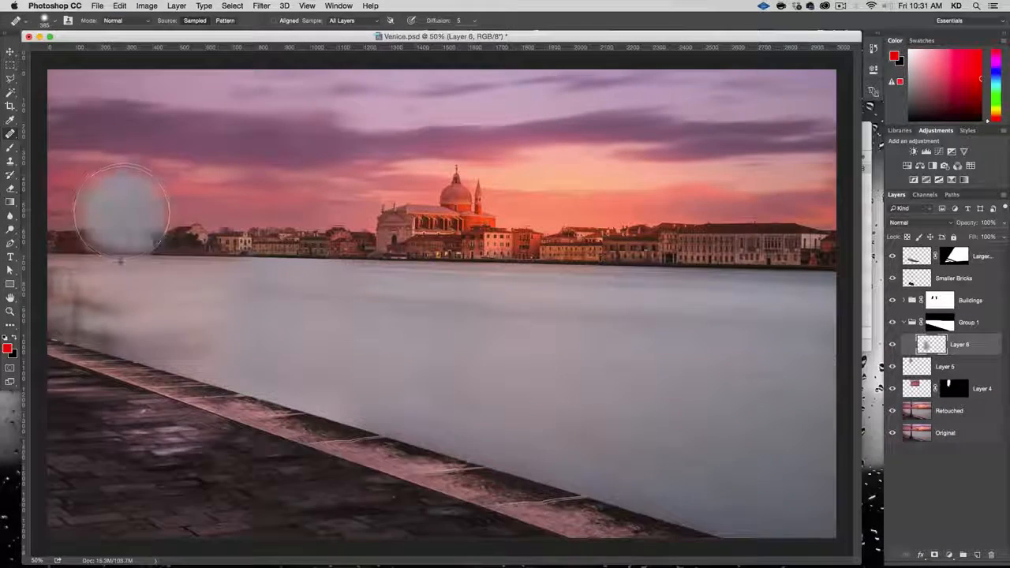
- Switch to the Clone Stamp and set it to Normal mode with 62% opacity
key("s")
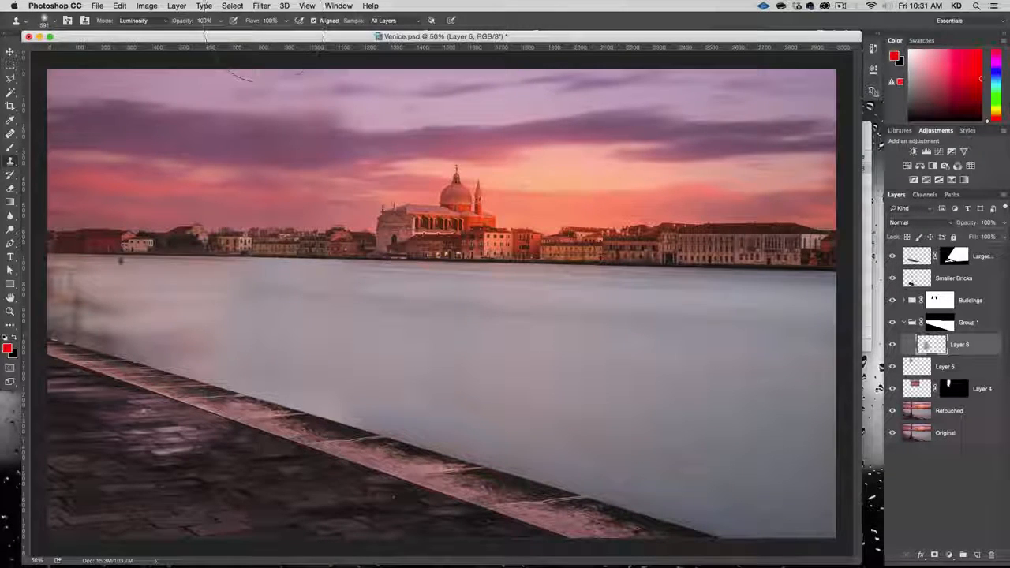
left_click(142, 19)
left_click(138, 12)
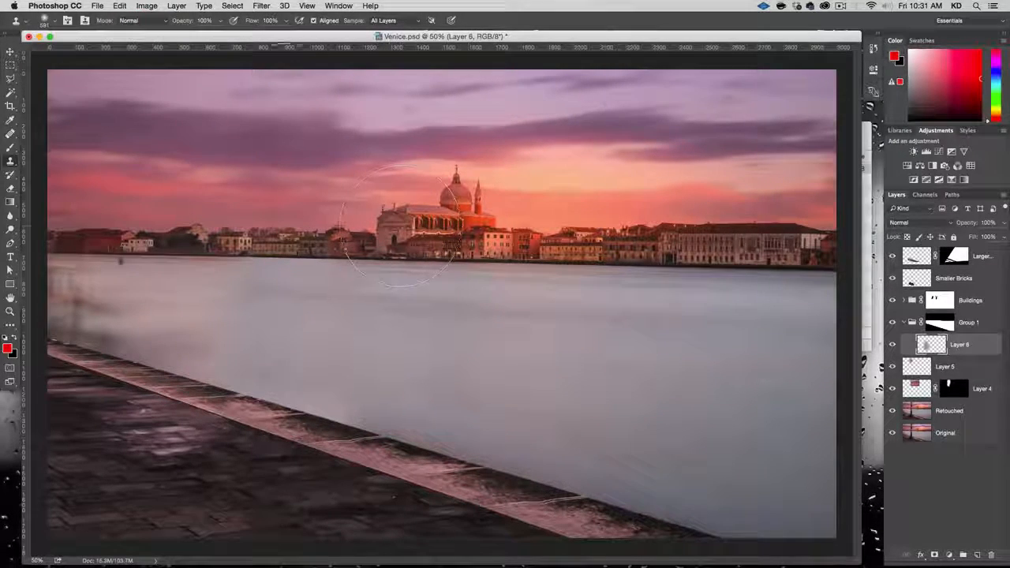
left_click(204, 20)
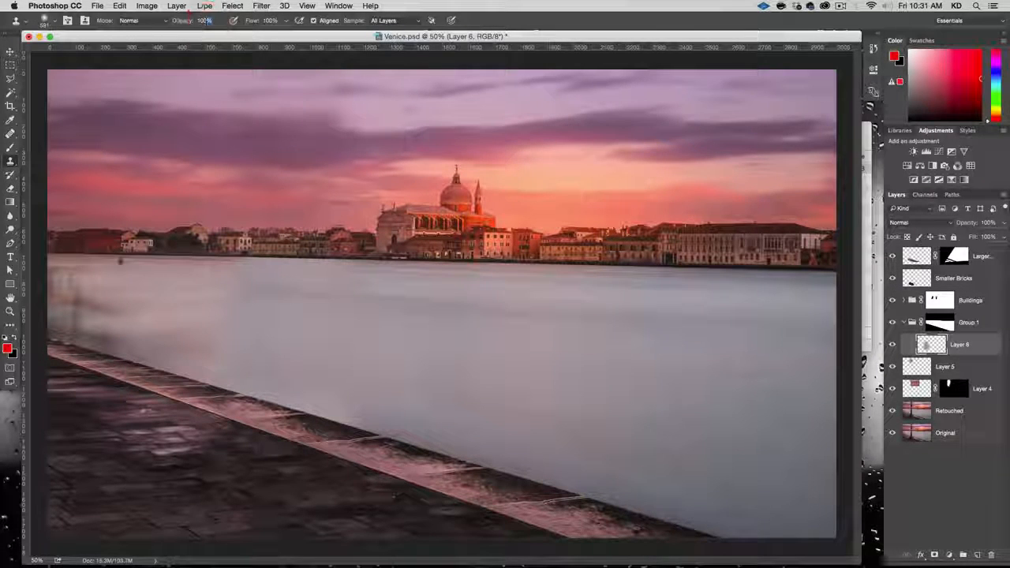
left_click(222, 22)
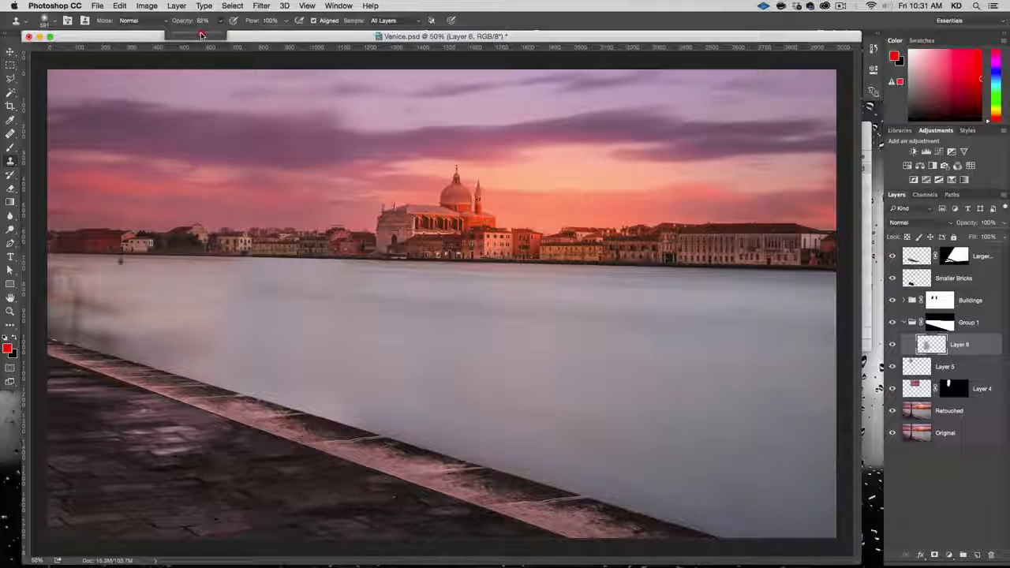
left_click(219, 23)
- Clone clean water over the dark streaks along the photo's left edge above the quay
left_click(678, 382, "alt")
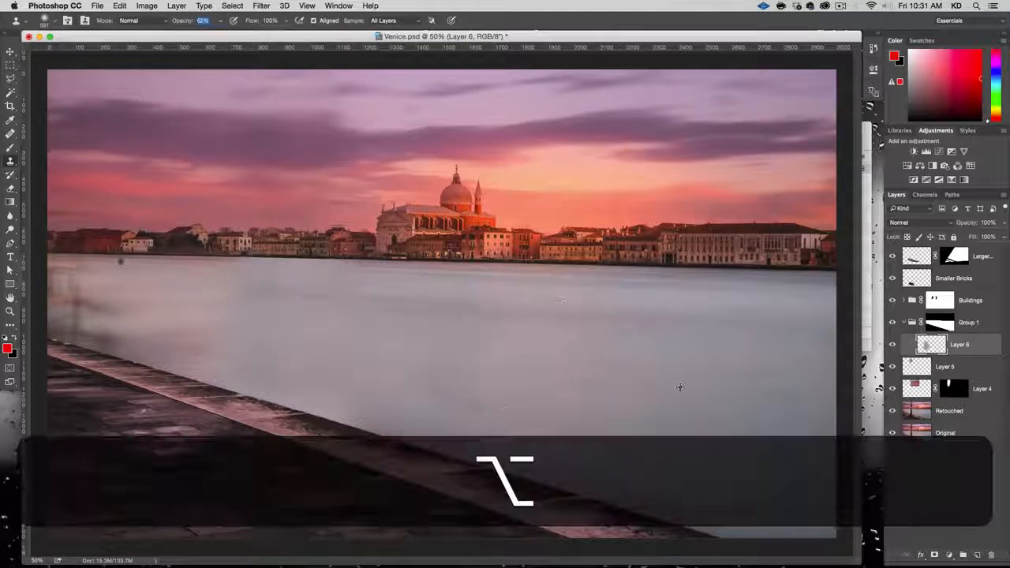
left_click(106, 330)
left_click(95, 318)
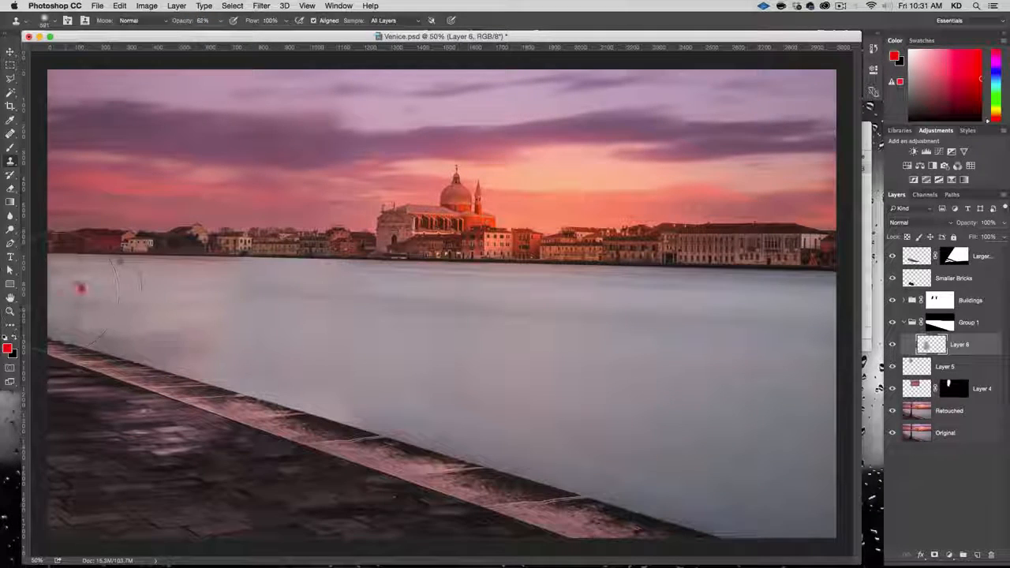
left_click(93, 327)
left_click(90, 327, "alt")
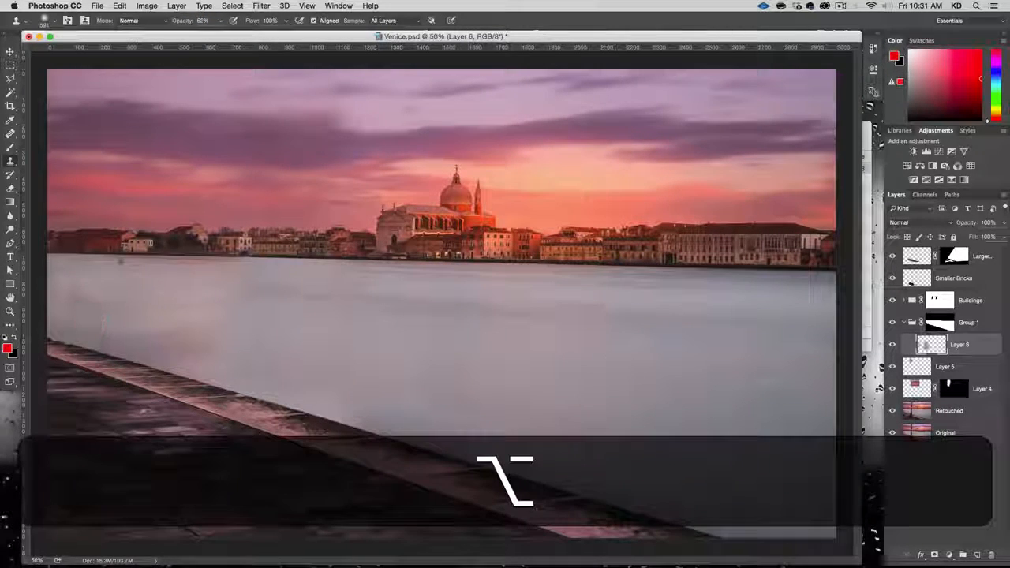
left_click(168, 356, "alt")
left_click(78, 322)
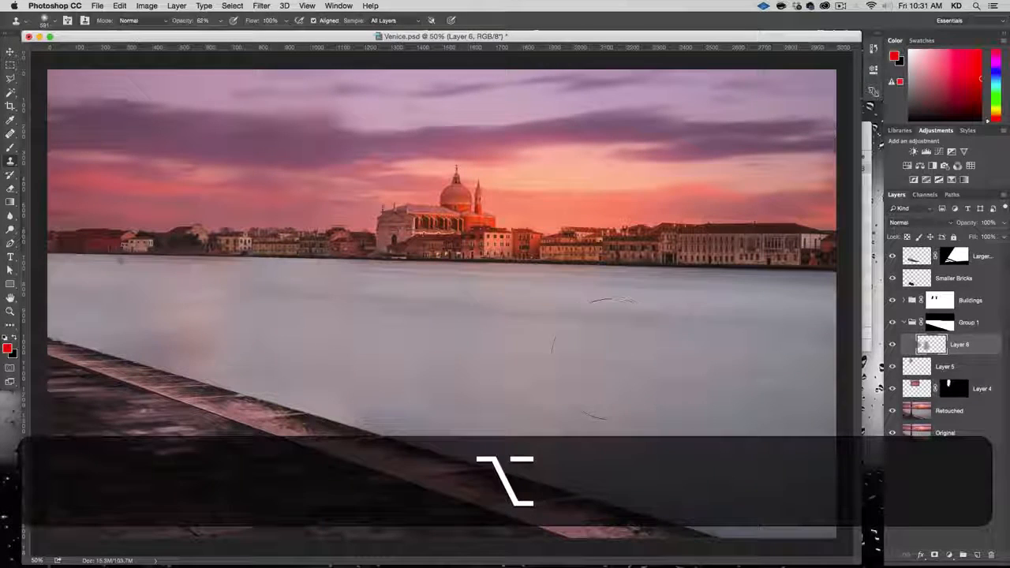
- Blend the pinkish patch of water above the quay by cloning greyer water over it
left_click(150, 315)
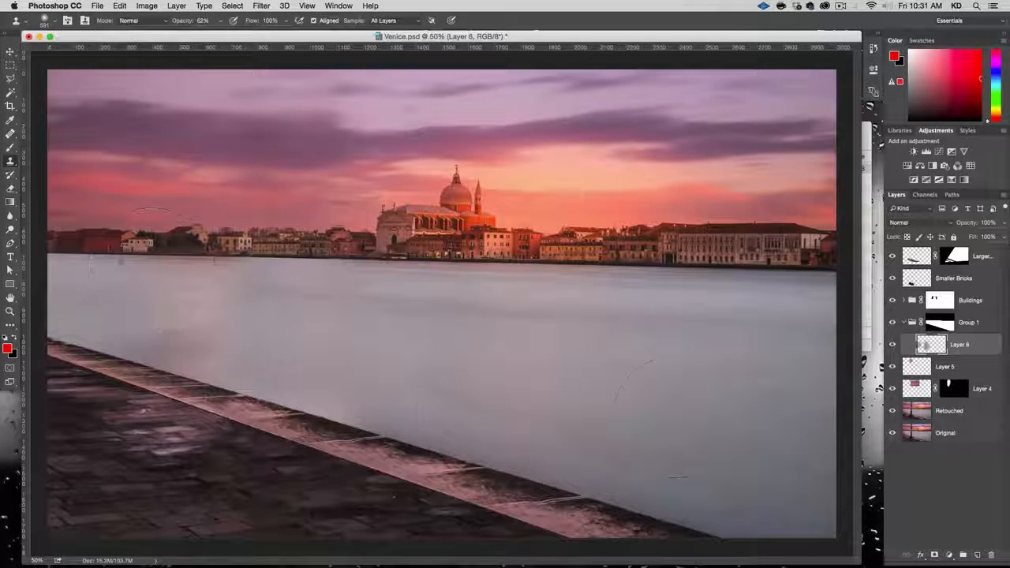
left_click(731, 415, "alt")
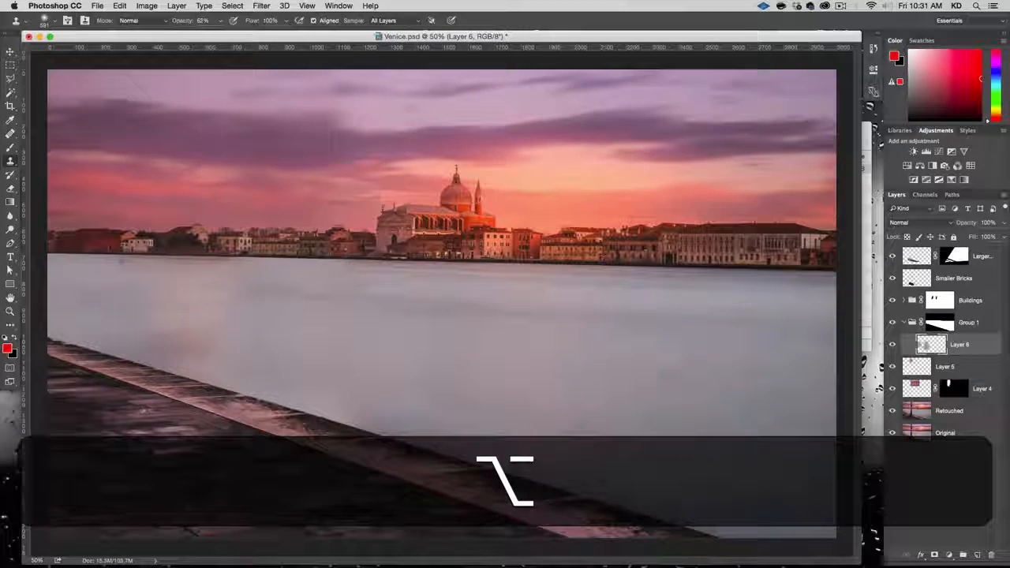
left_click(189, 288)
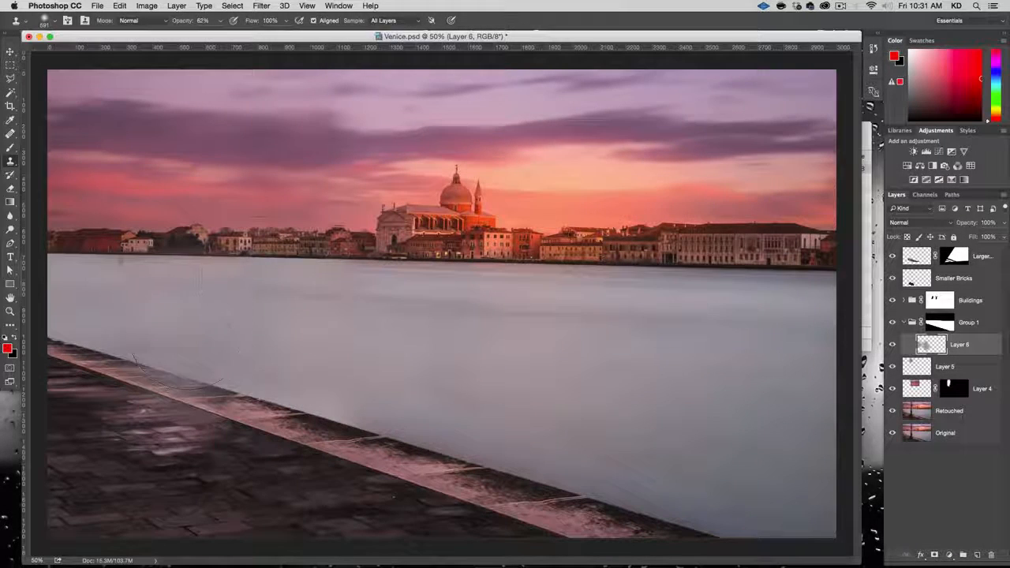
key("alt")
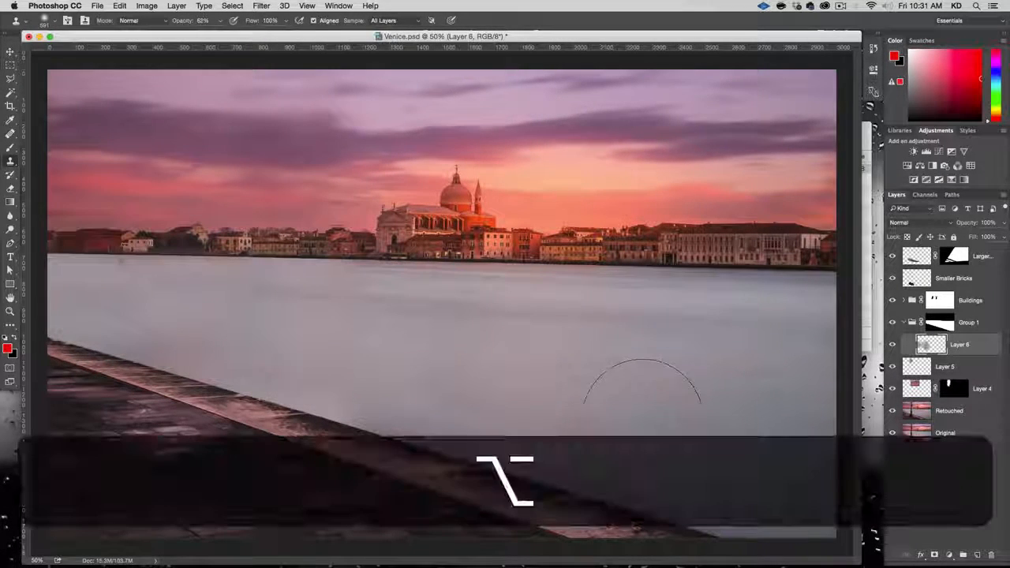
left_click(623, 376, "alt")
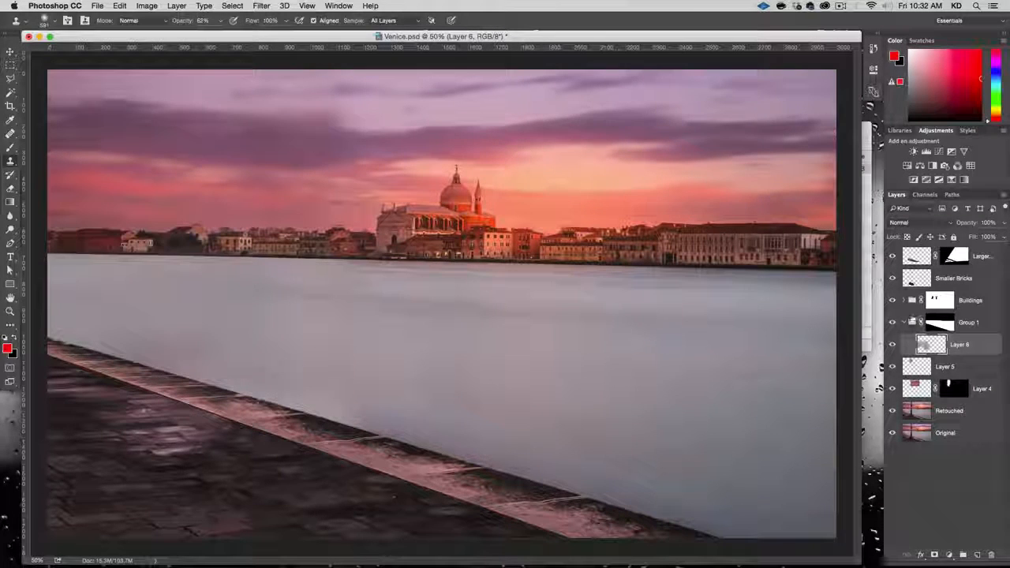
- Rename Group 1 as Water and select Layer 6 inside it
double_click(971, 324)
type("Water")
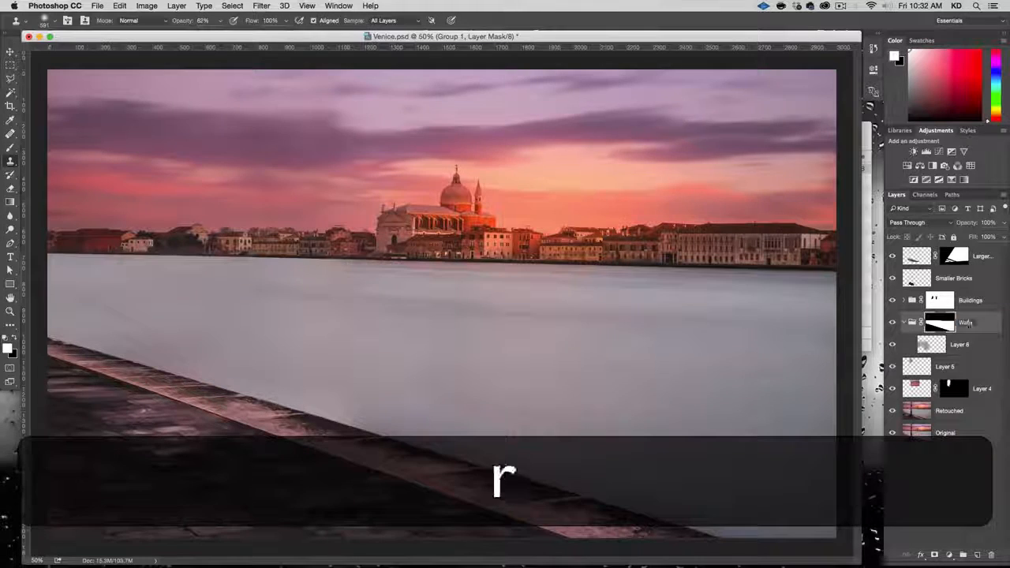
key("Return")
left_click(964, 345)
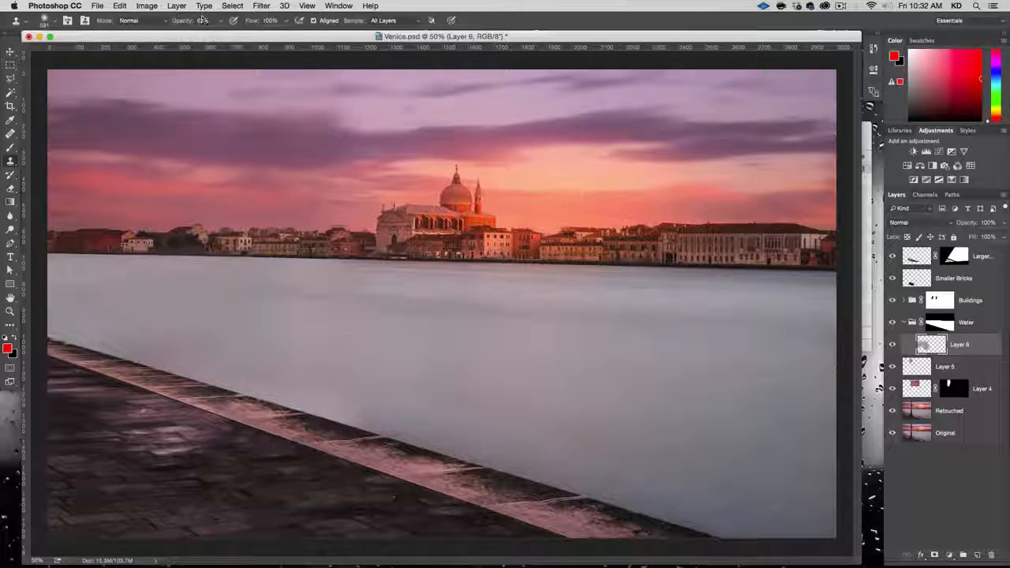
- Raise the Clone Stamp's opacity to 100% and set its brush size to 80 px
left_click_drag(218, 35, 244, 34)
key("super+alt+plus")
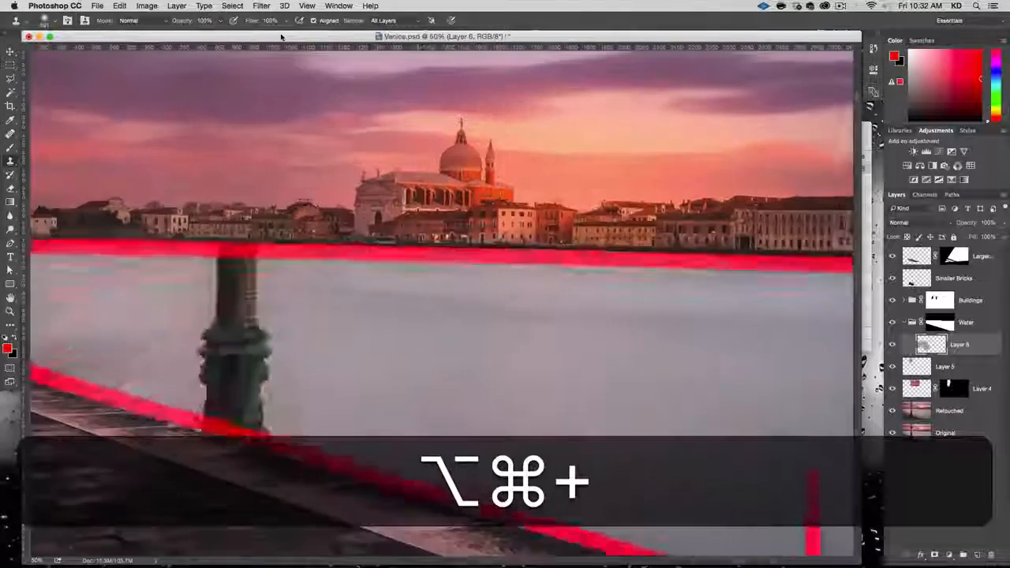
left_click_drag(552, 439, 402, 318)
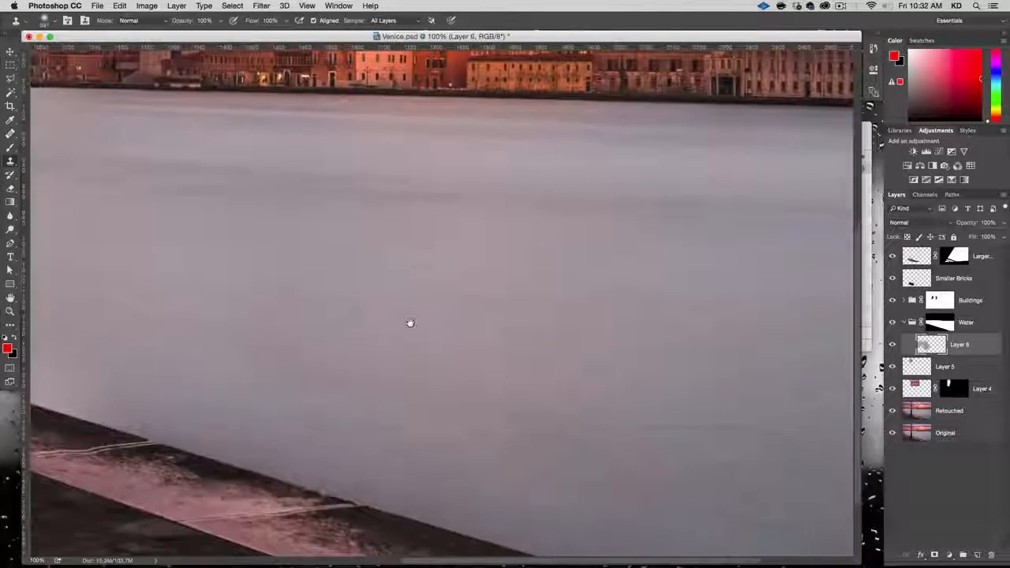
right_click(410, 322)
key("Tab")
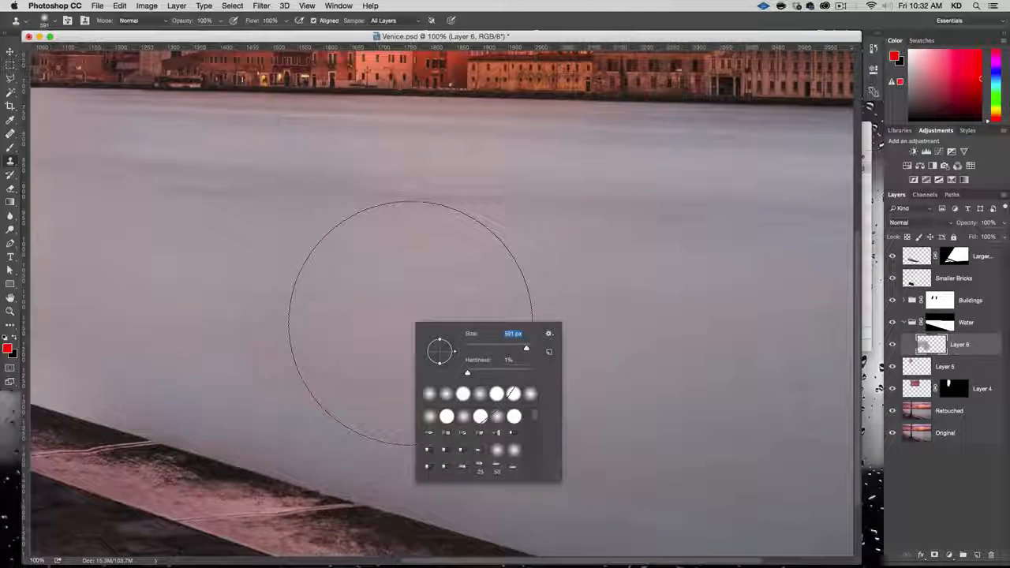
type("150")
key("Tab")
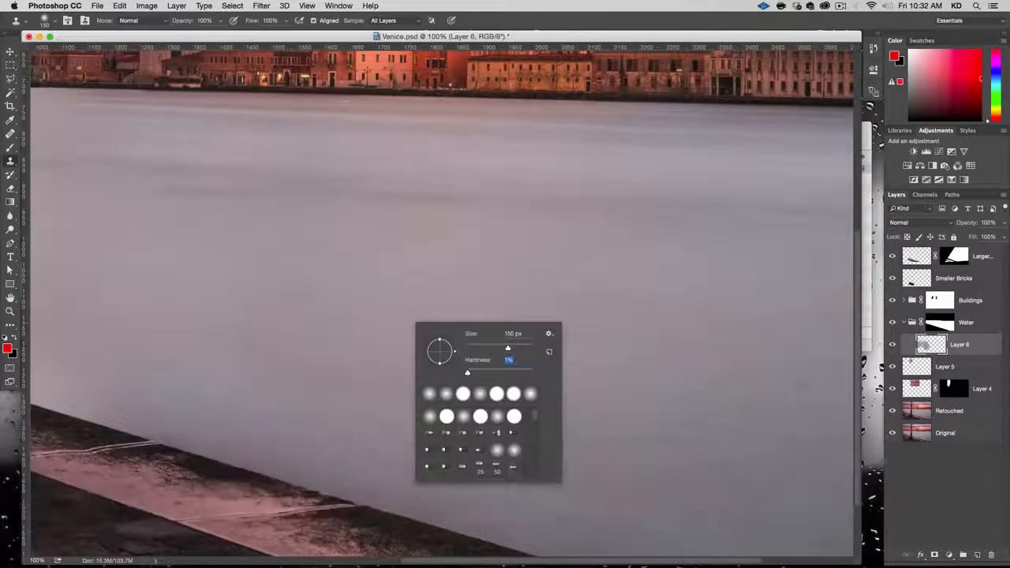
key("Return")
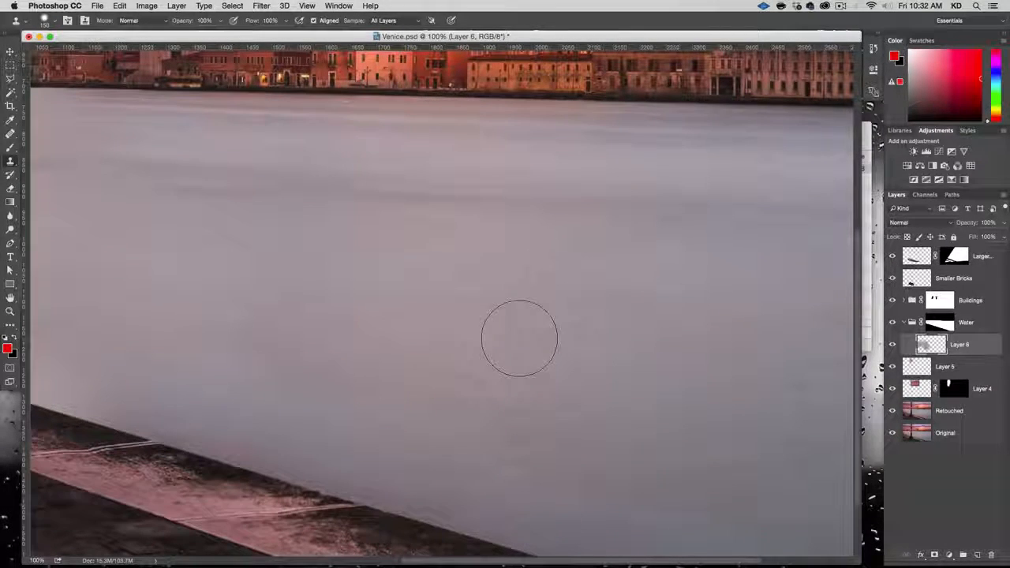
right_click(516, 341)
key("Tab")
key("Return")
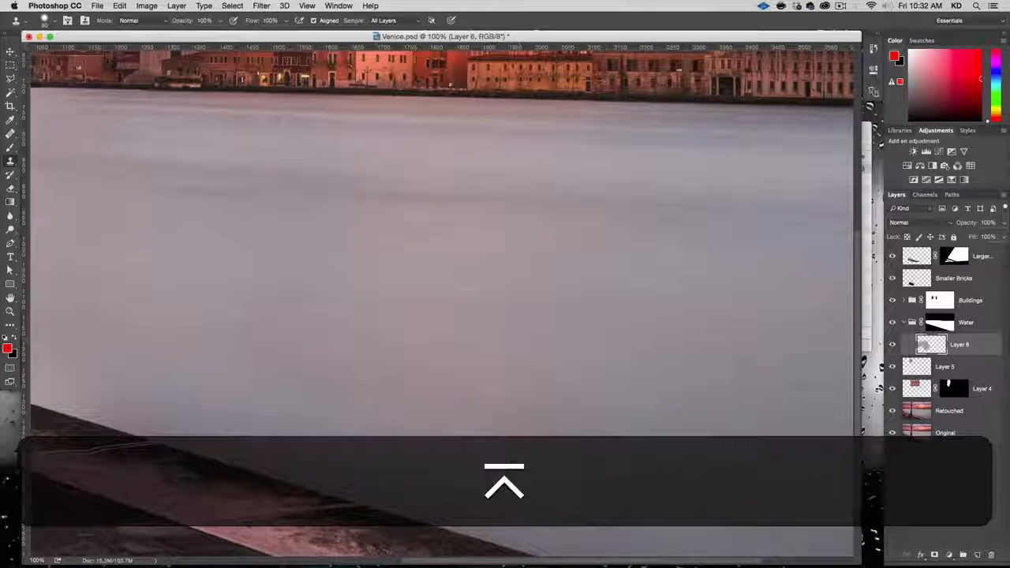
- Try cloning out the small dark specks in the water near the photo's right side, and undo the strokes
key("alt+super+space")
left_click_drag(542, 357, 340, 270)
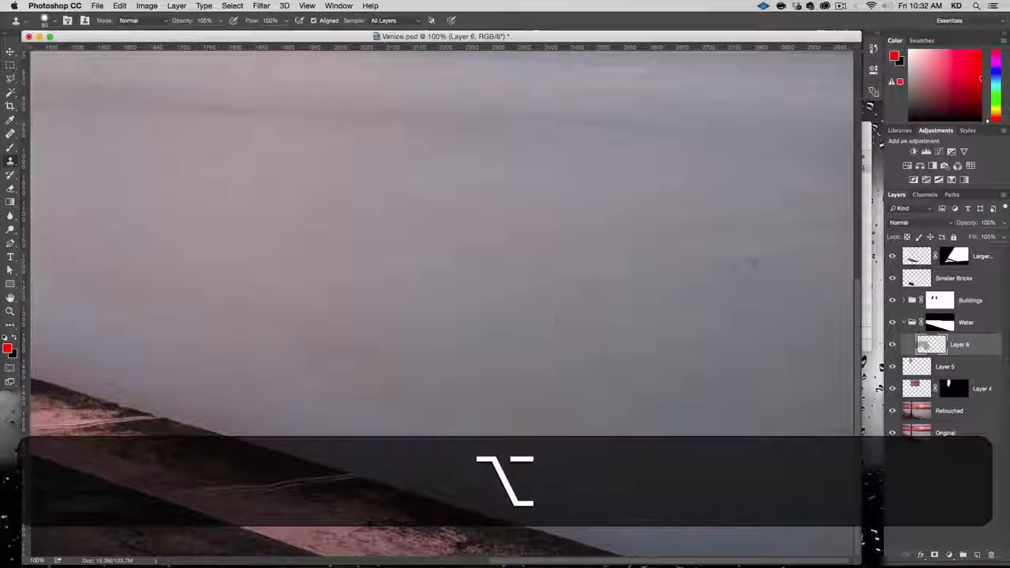
key("alt+super+z")
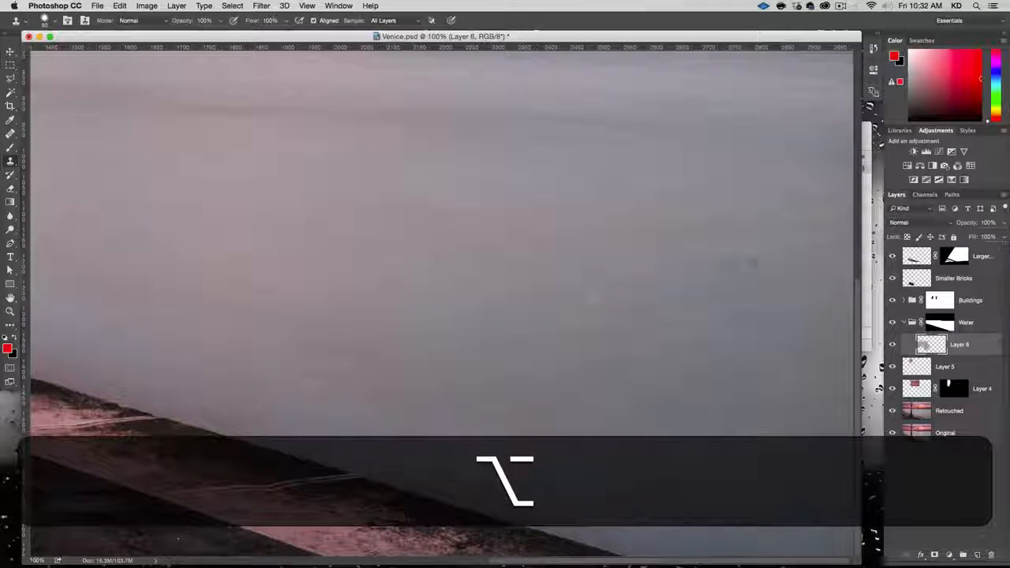
left_click(690, 234, "alt")
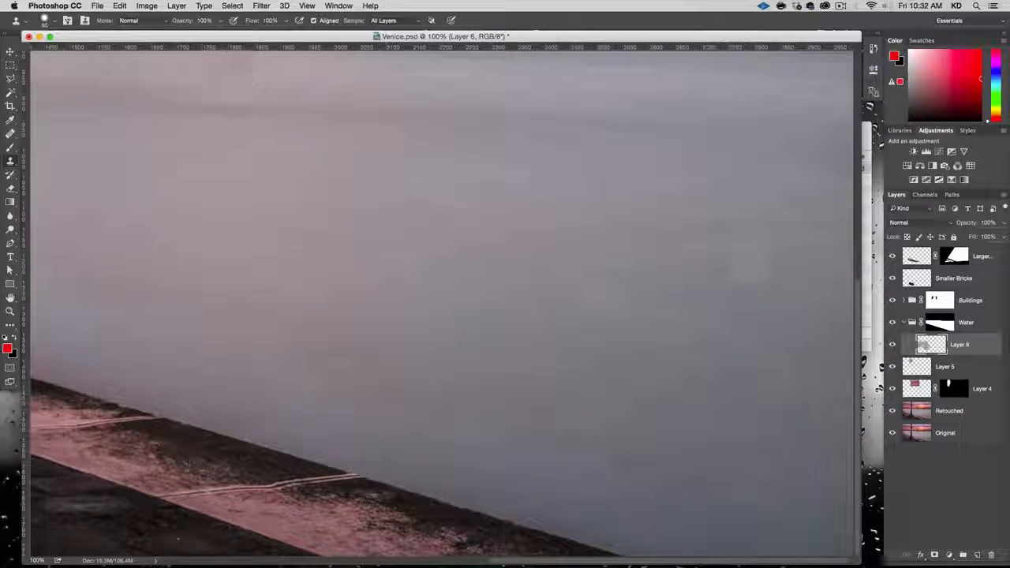
key("super+z")
key("alt+super+z")
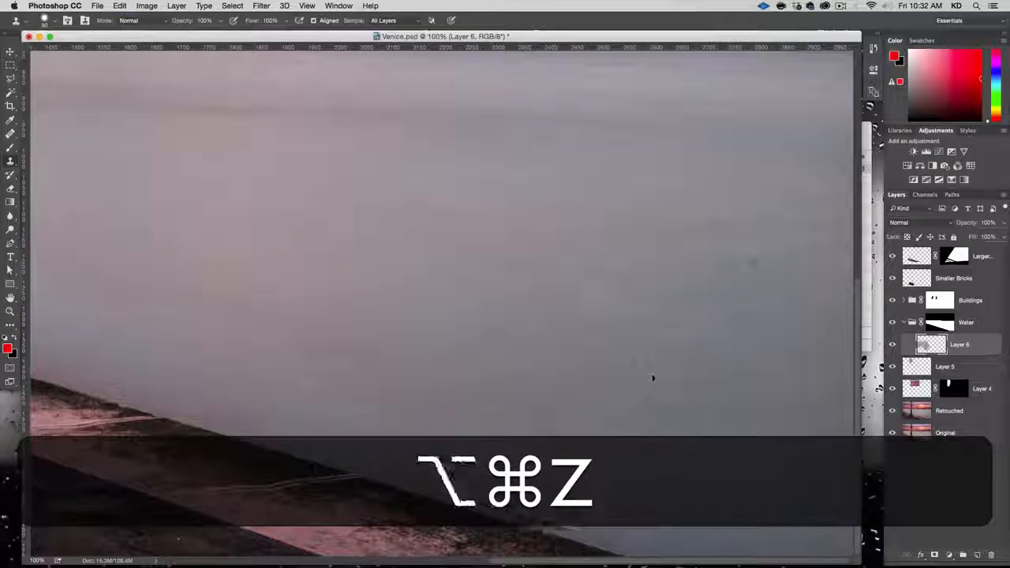
- Clone clean water over the small dark specks near the photo's right side with the Clone Stamp, undoing mismatched strokes
right_click(650, 371)
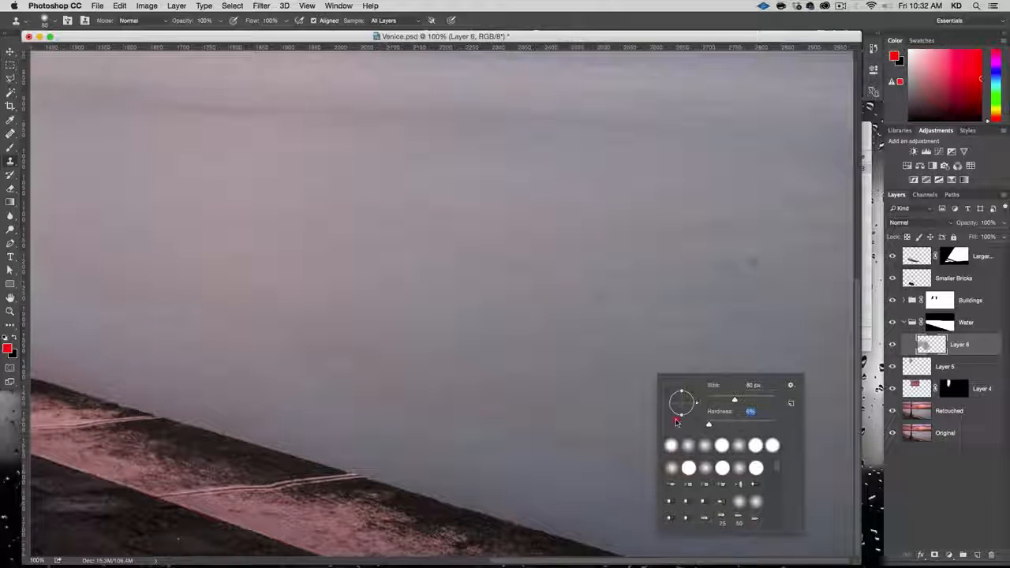
key("alt")
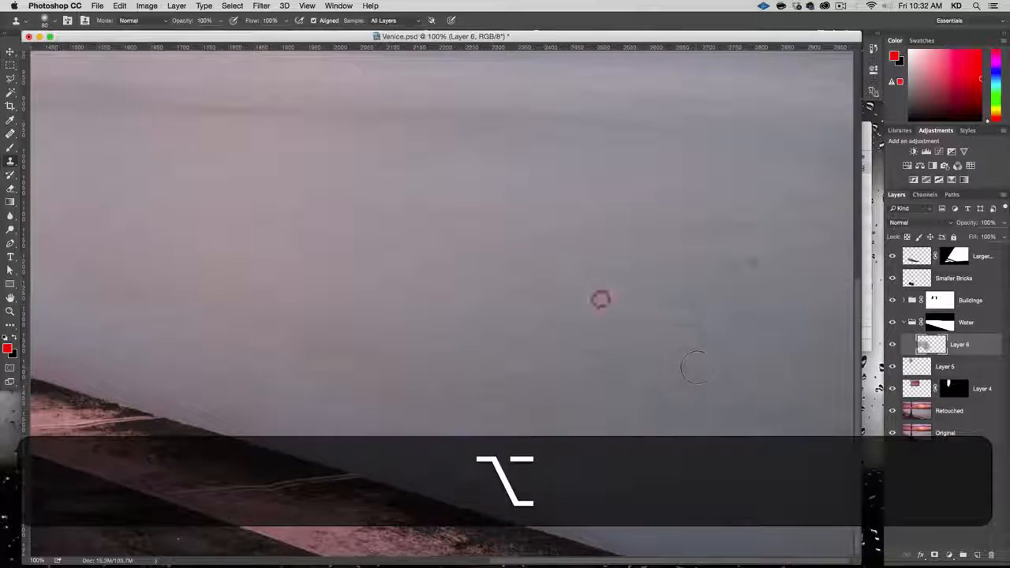
left_click(703, 219, "alt")
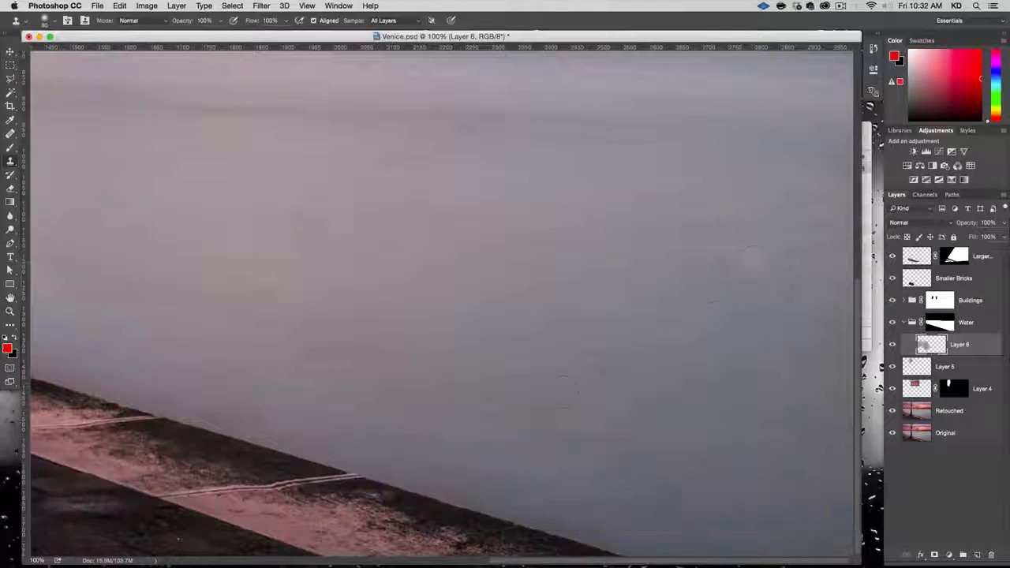
key("super+z")
key("alt+super+z")
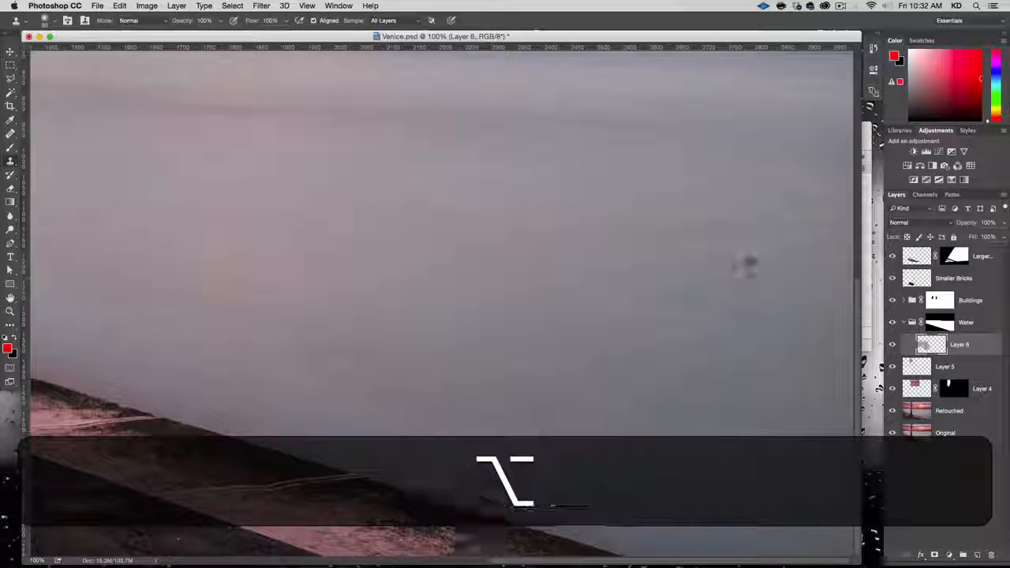
left_click(749, 261, "alt")
left_click_drag(407, 240, 511, 284)
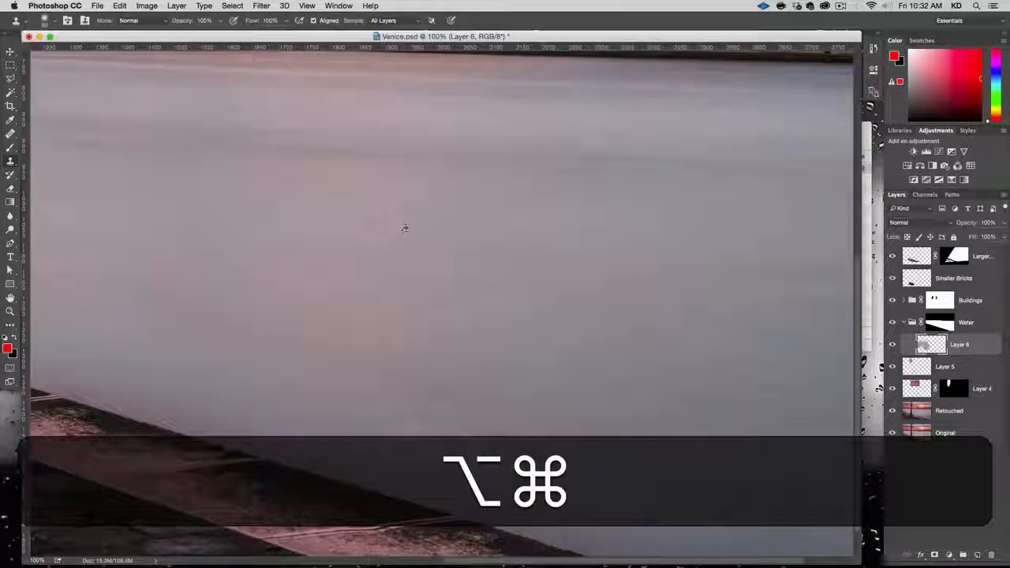
- Try cloning water over the light streak just below the far shoreline near the church, and undo the stroke
left_click_drag(411, 208, 627, 311)
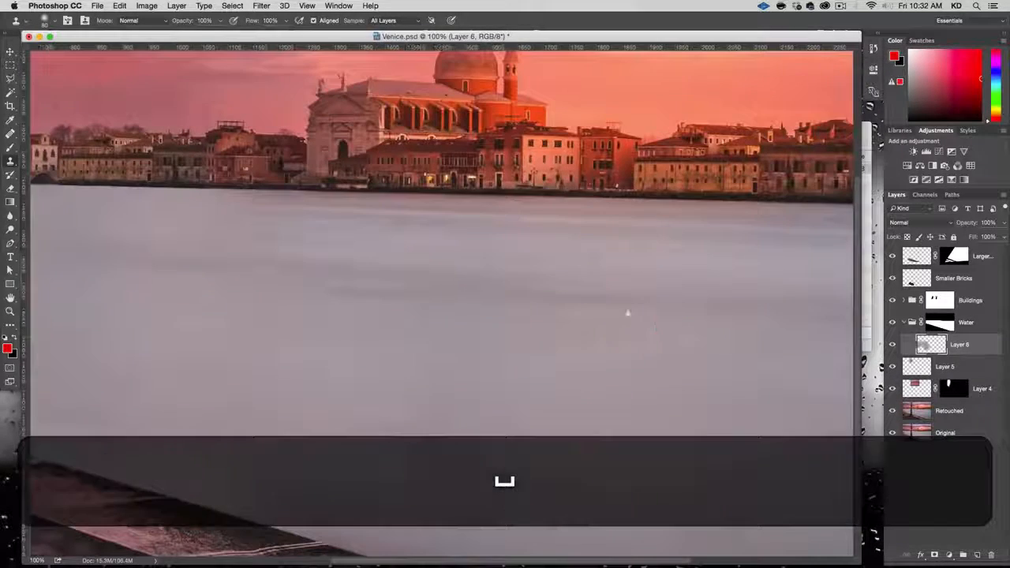
left_click(632, 260, "alt")
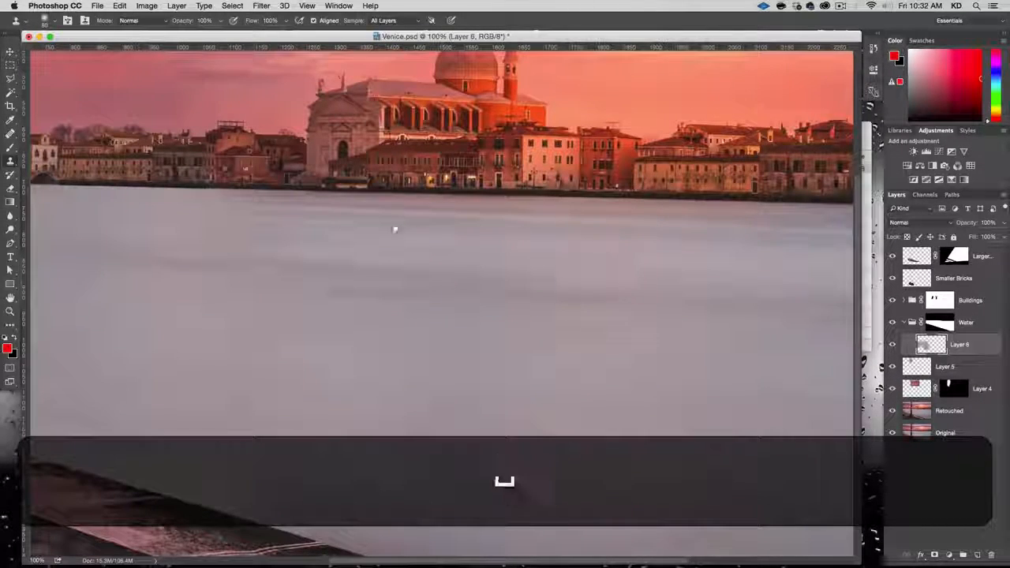
left_click_drag(391, 225, 453, 233)
key("alt")
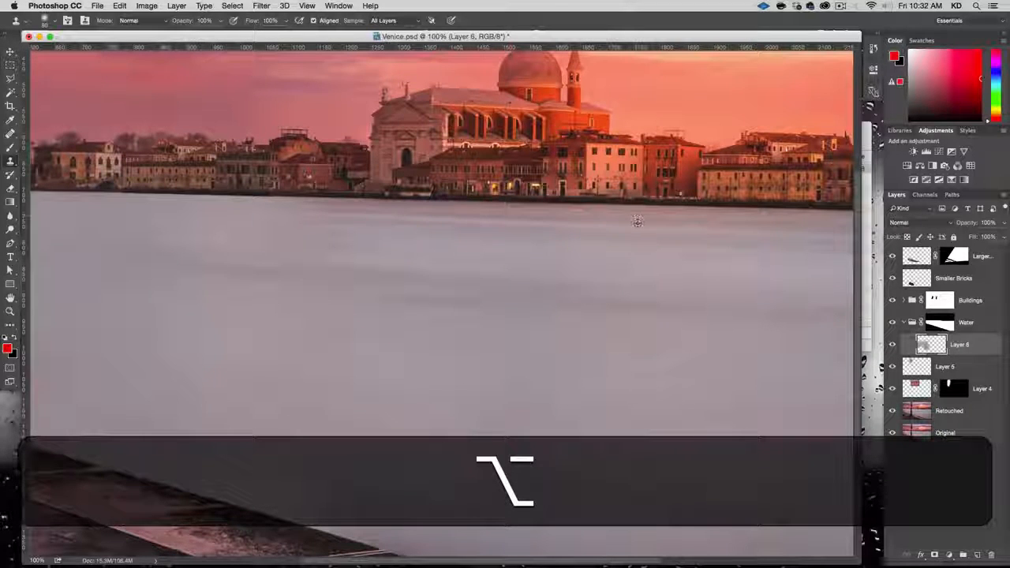
left_click(576, 213, "alt")
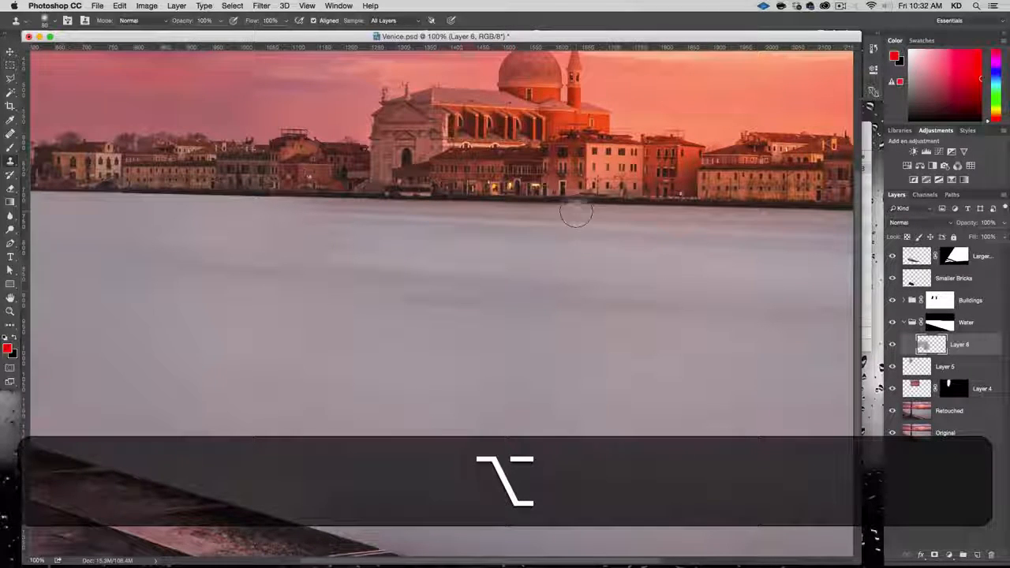
key("super")
key("super+z")
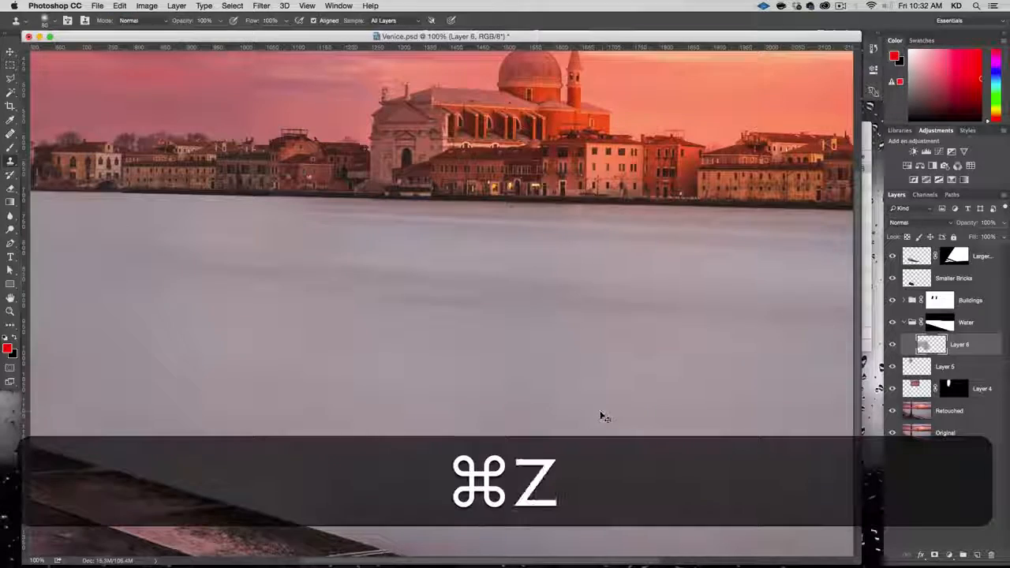
- Clone clean water over the faint dark spot below the shoreline near the photo's left side
key("space")
left_click_drag(300, 350, 627, 368)
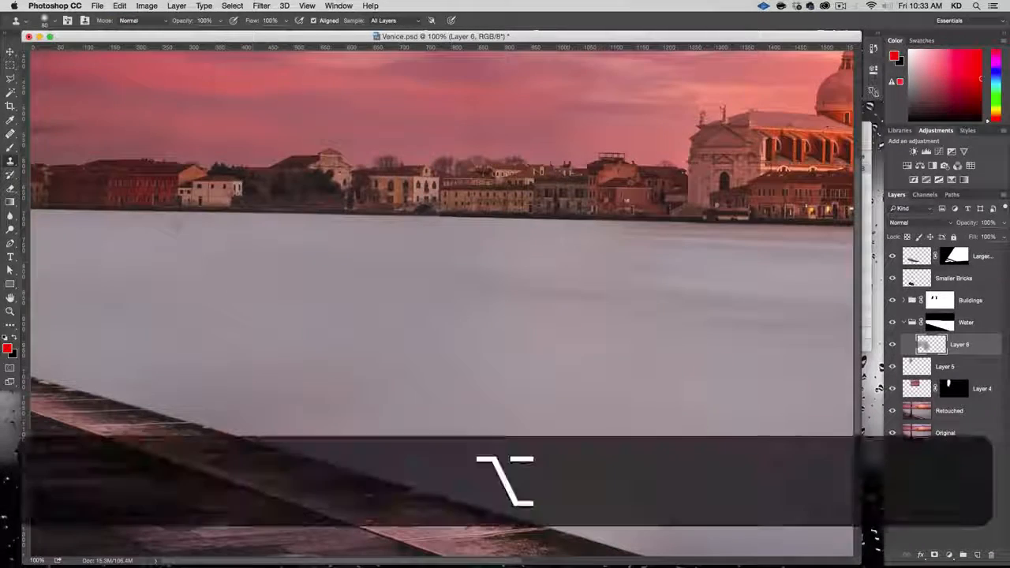
left_click(180, 227, "alt")
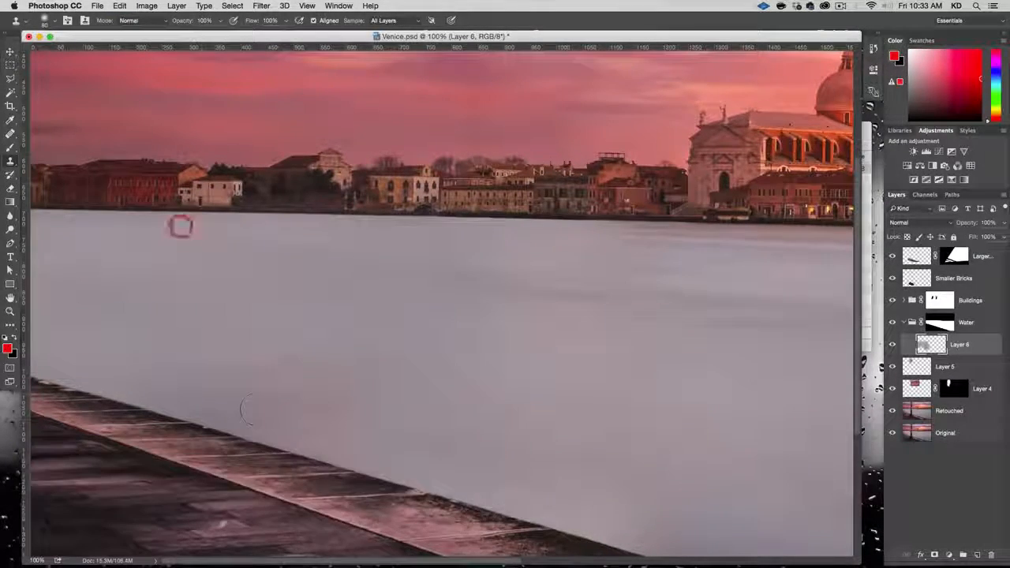
key("space")
left_click_drag(474, 331, 438, 304)
left_click_drag(566, 327, 64, 193)
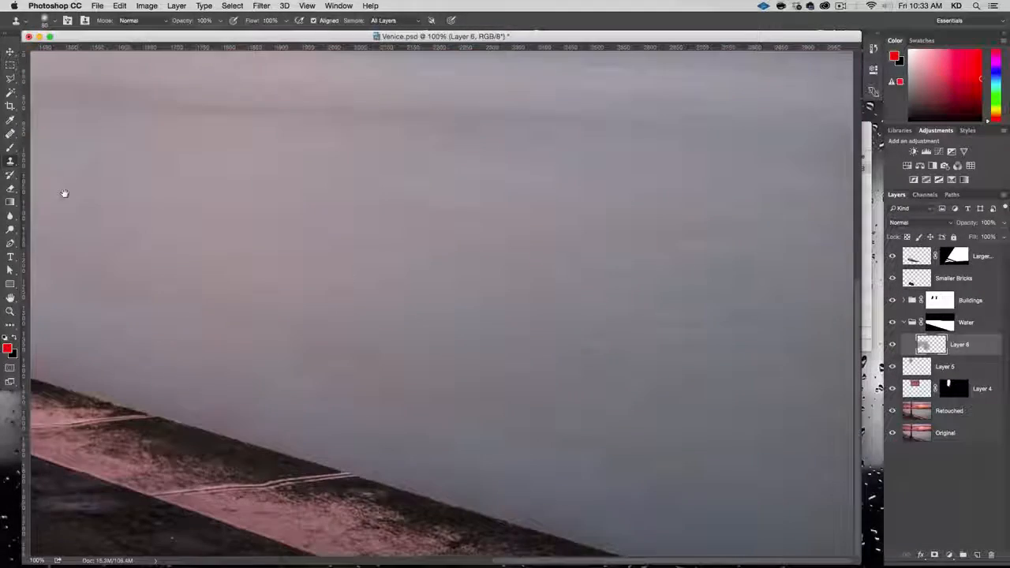
- Move the Original layer to the top of the layer stack and toggle its visibility to compare before and after, leaving it hidden
key("alt+super+minus")
key("alt+super+minus")
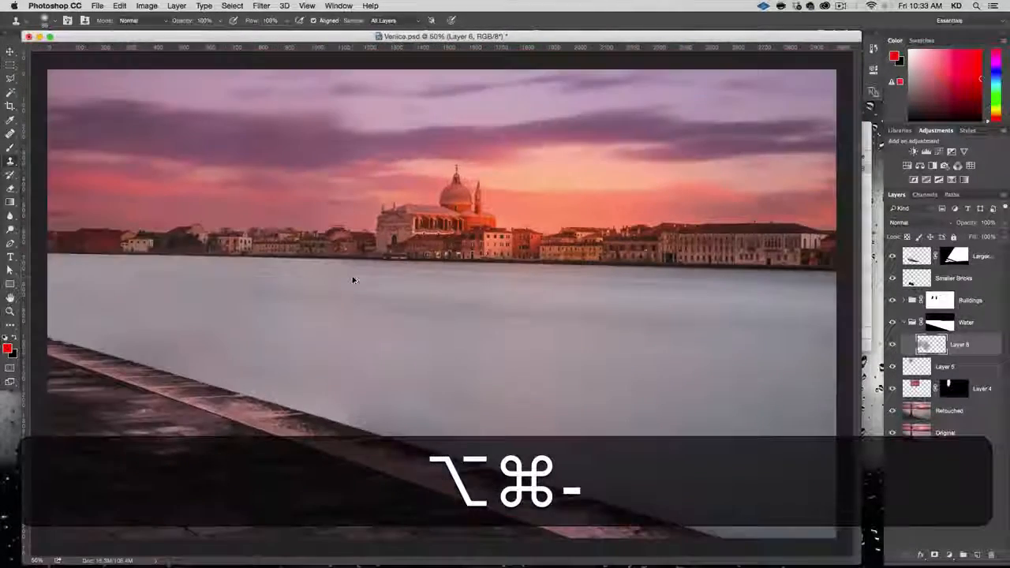
key("alt+super+minus")
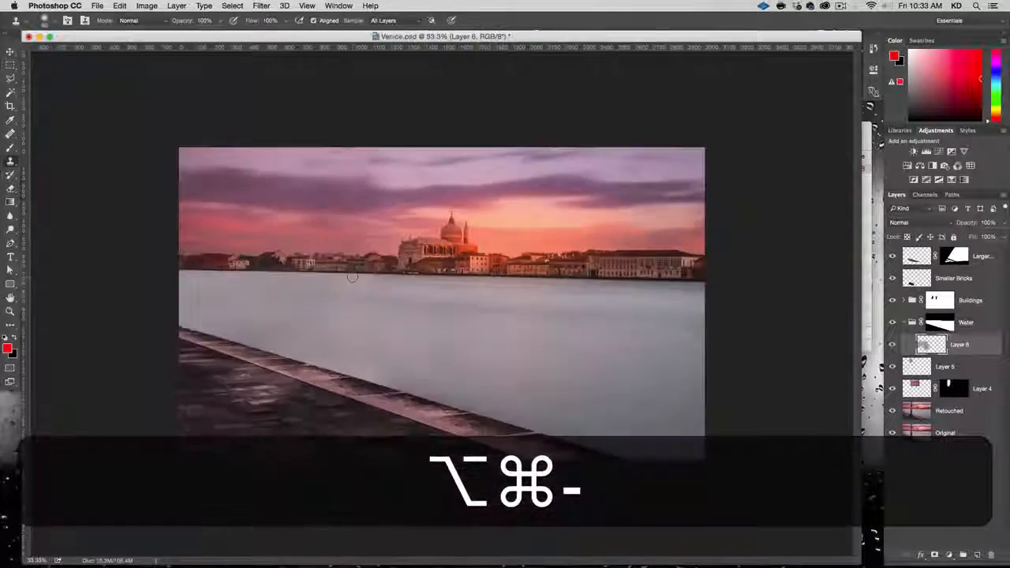
left_click_drag(972, 437, 951, 254)
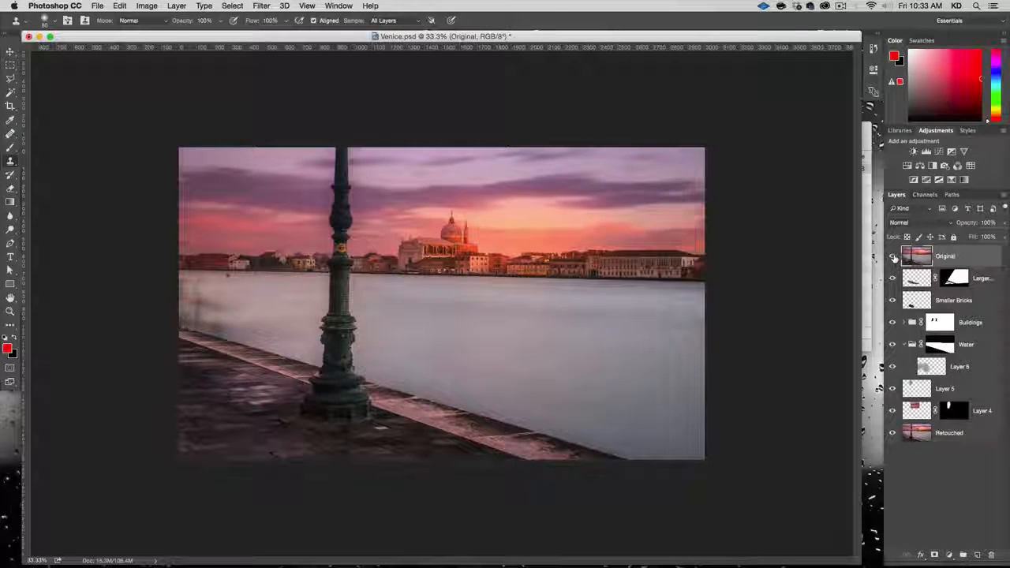
left_click(893, 257)
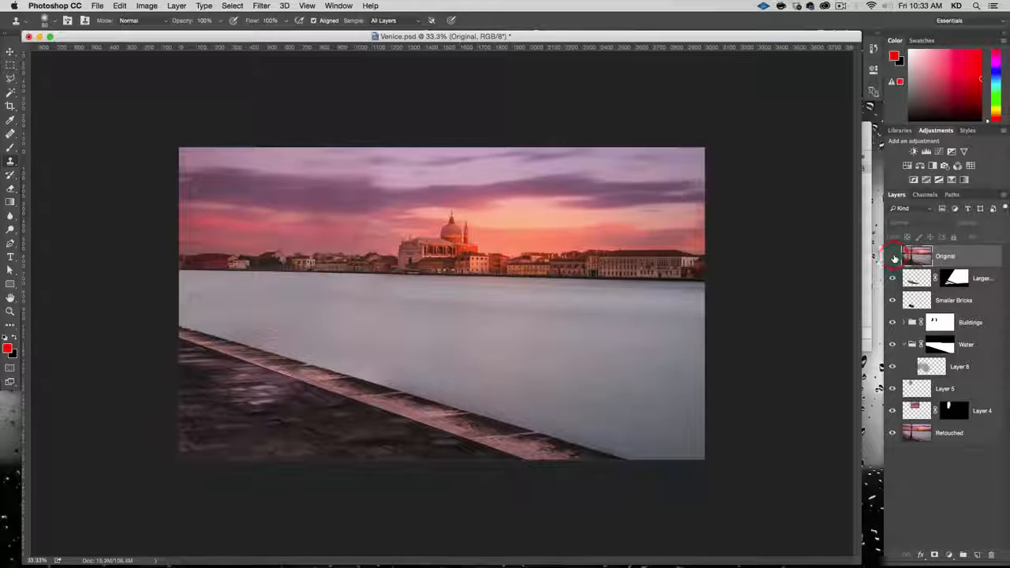
left_click(894, 257)
left_click(893, 257)
left_click(893, 257)
left_click(894, 257)
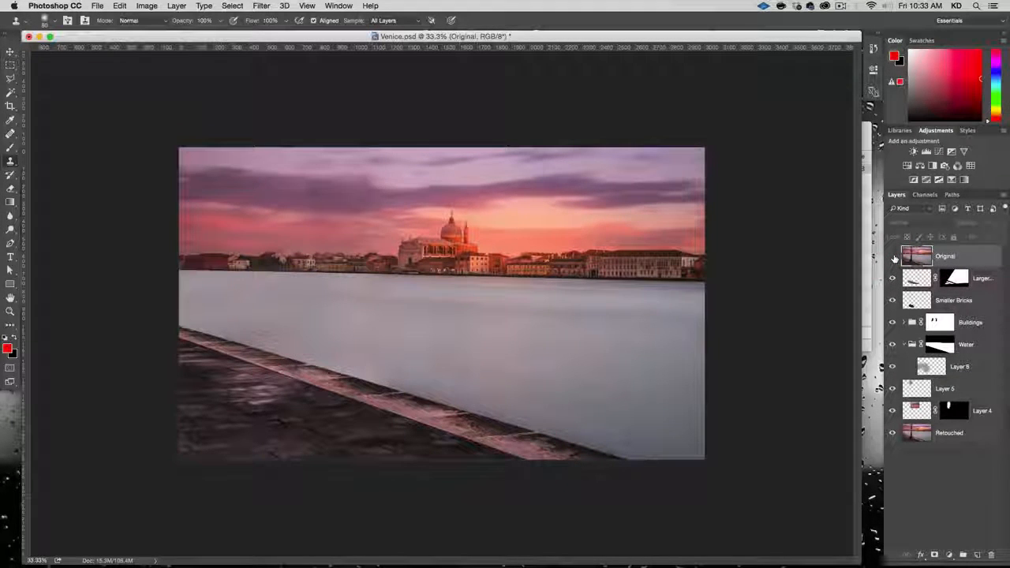
left_click(894, 258)
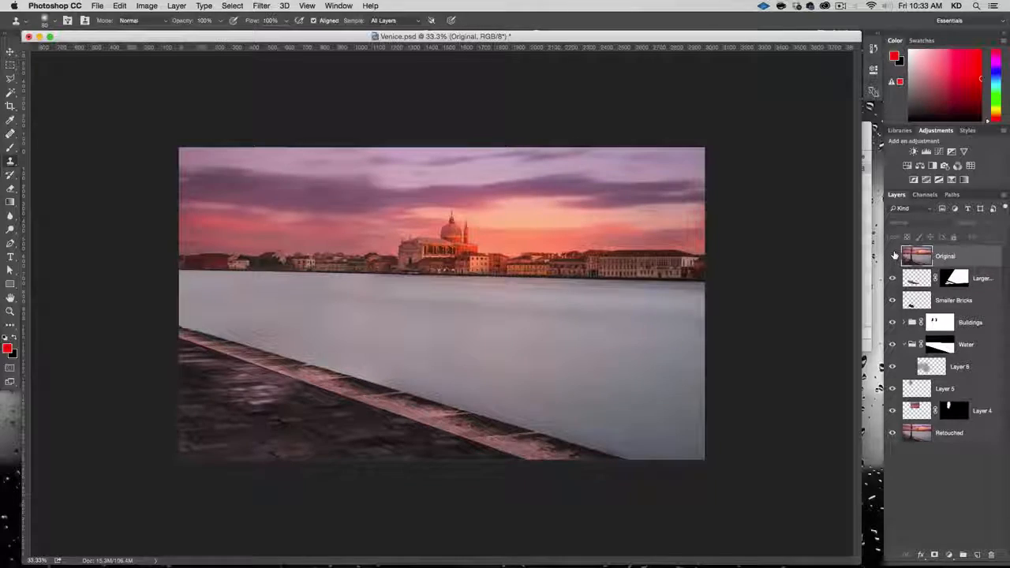